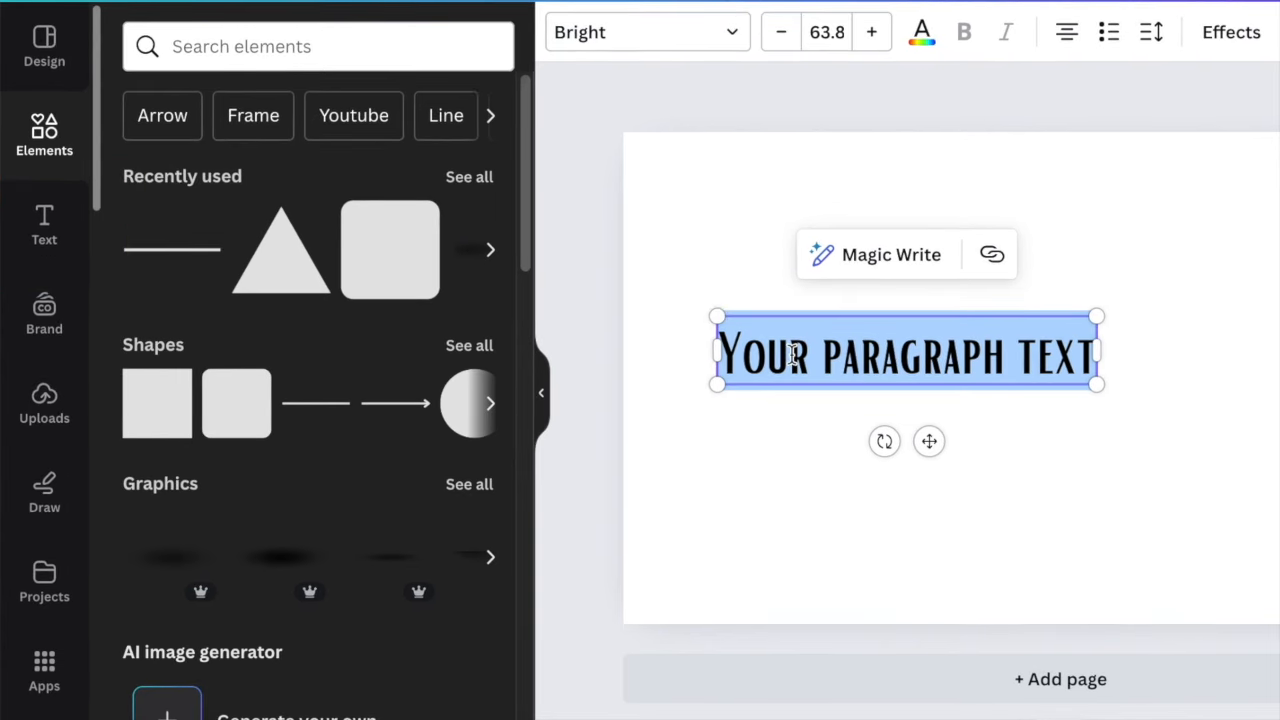
Type a 0 in the text box, enlarge it to size 163, and set it in the Forma font
type("0")
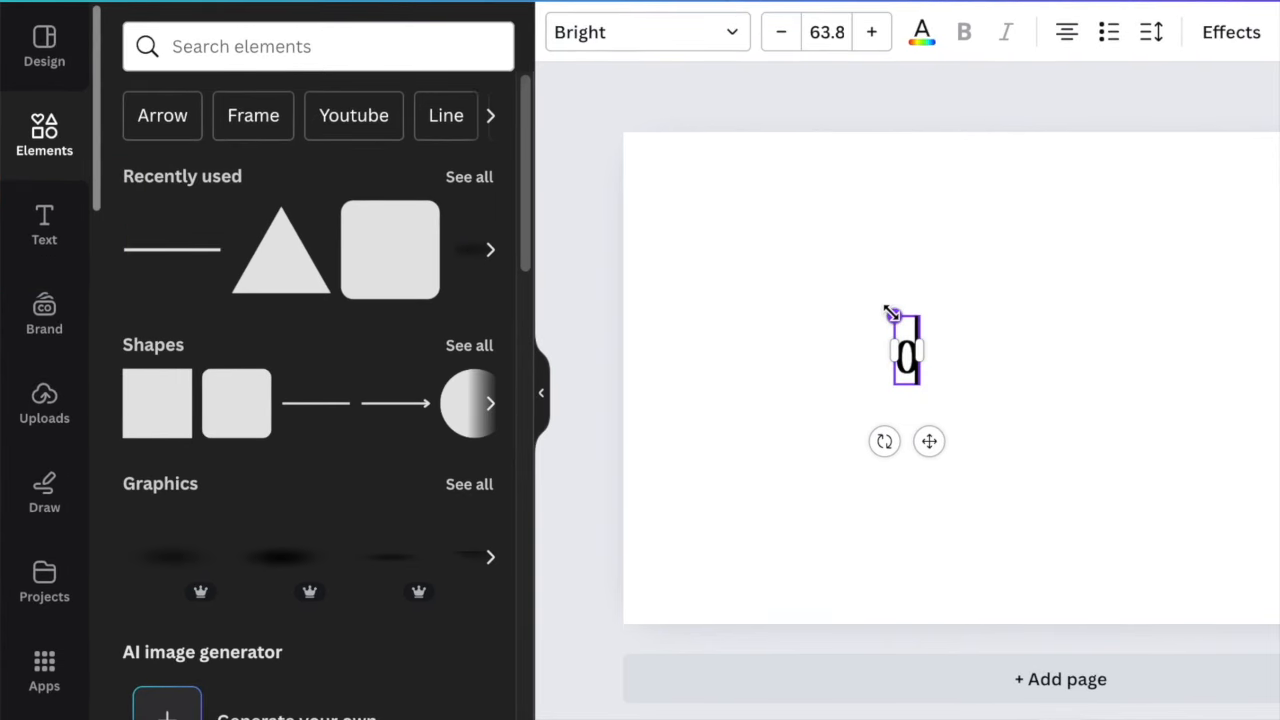
key("BackSpace")
type("0")
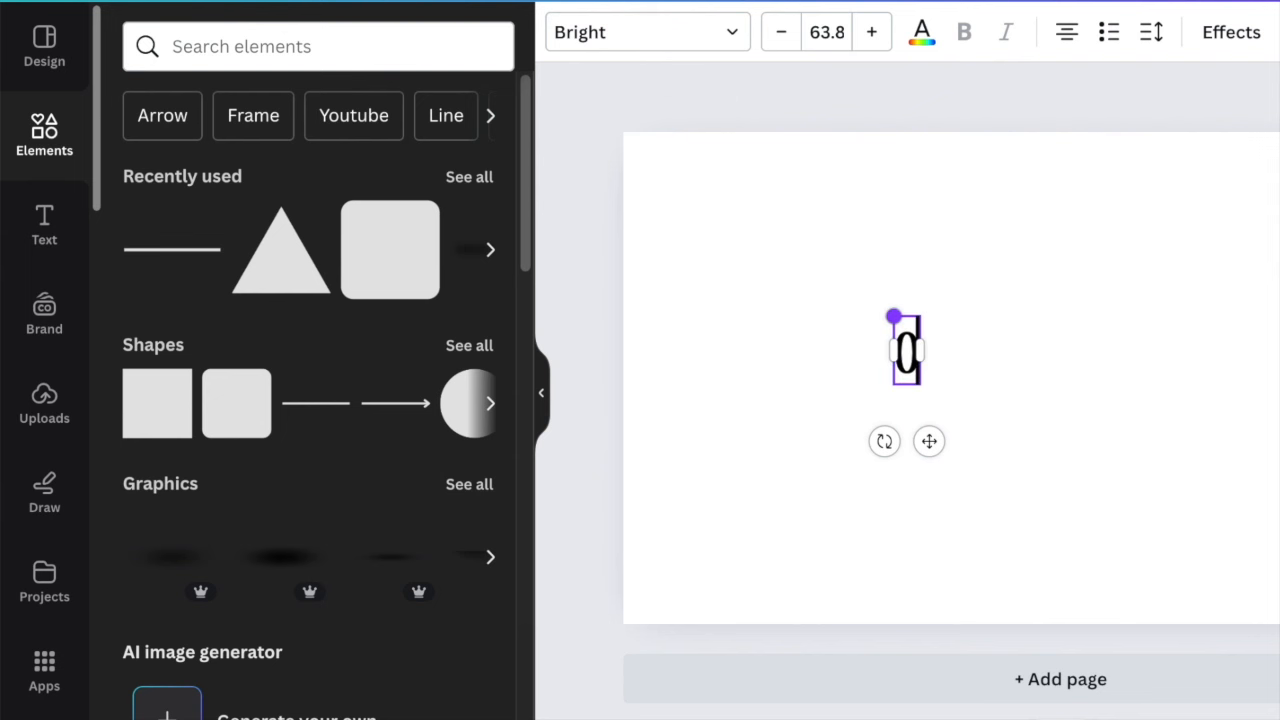
left_click_drag(891, 313, 669, 279)
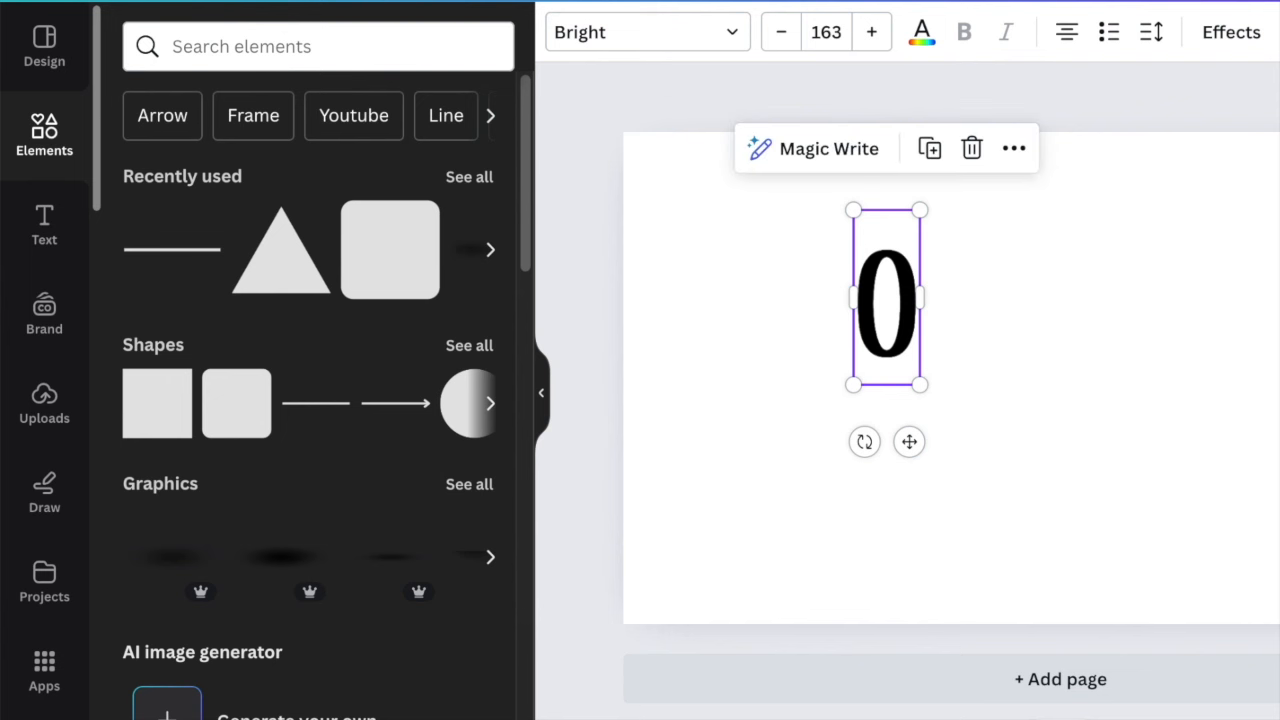
left_click(735, 38)
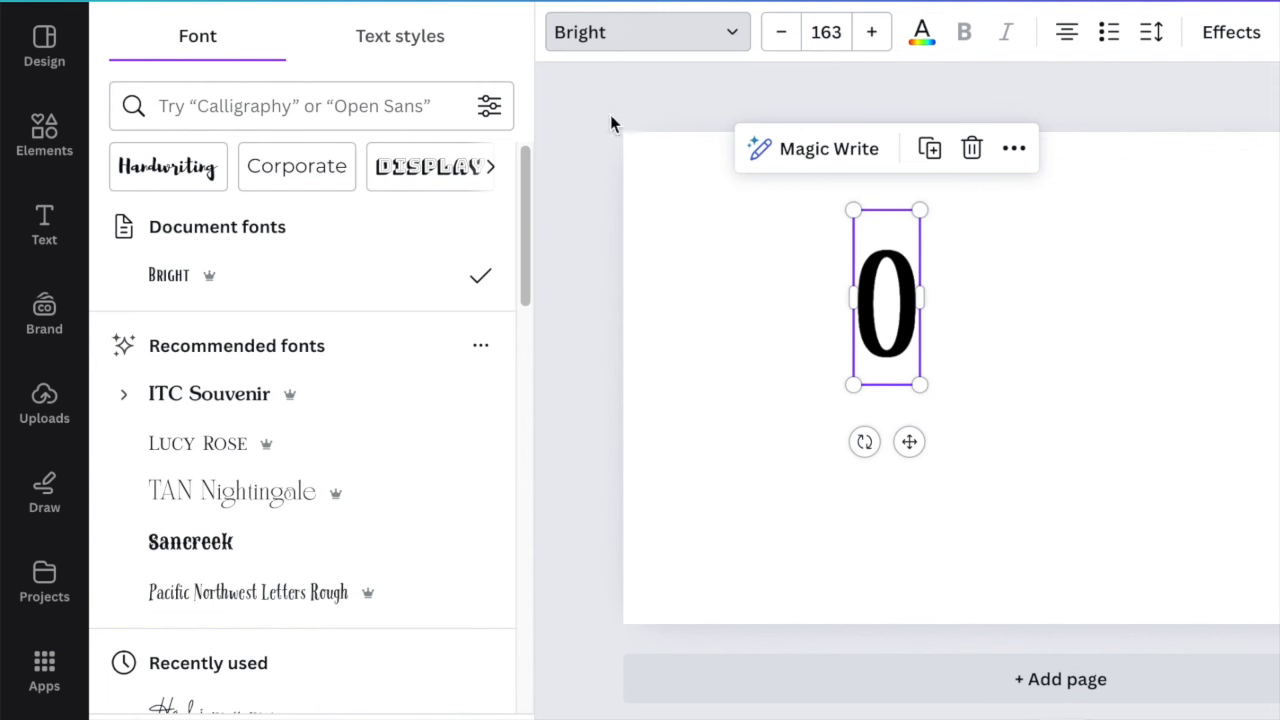
left_click(300, 106)
type("forma")
left_click(270, 232)
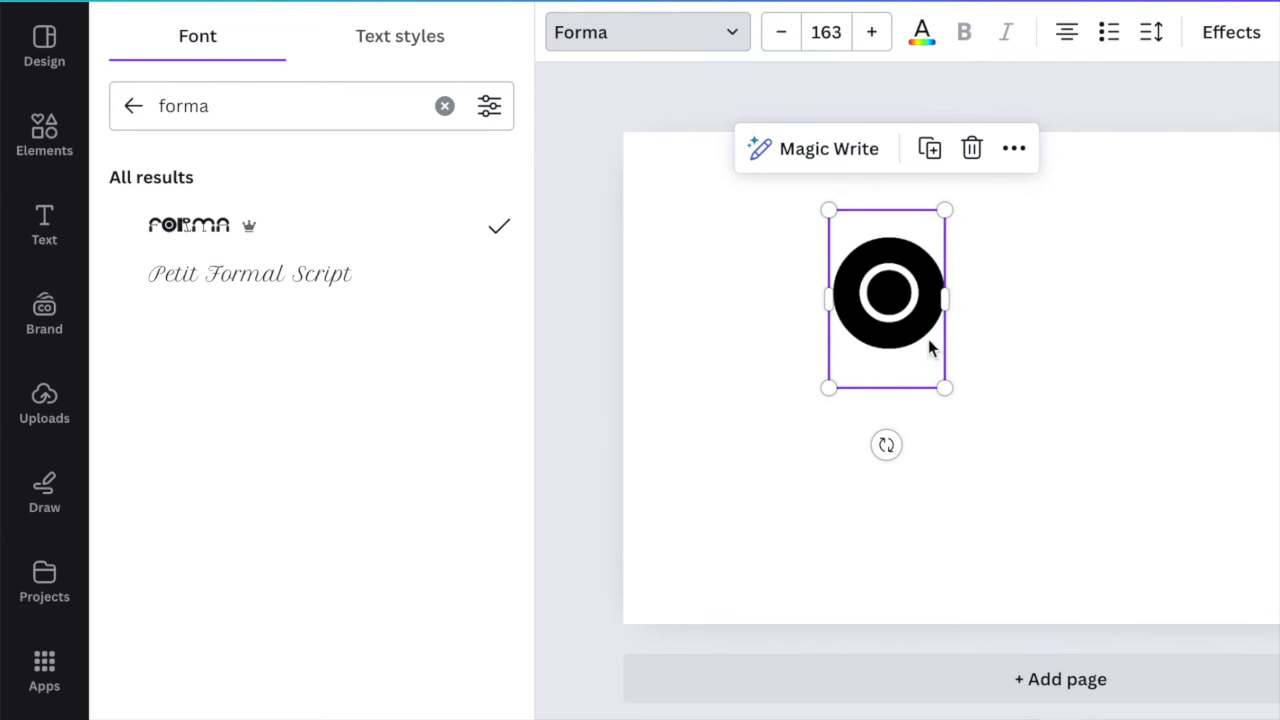
Colour the ring yellow, enlarge it to about 189, and move it to the page's left
left_click(921, 32)
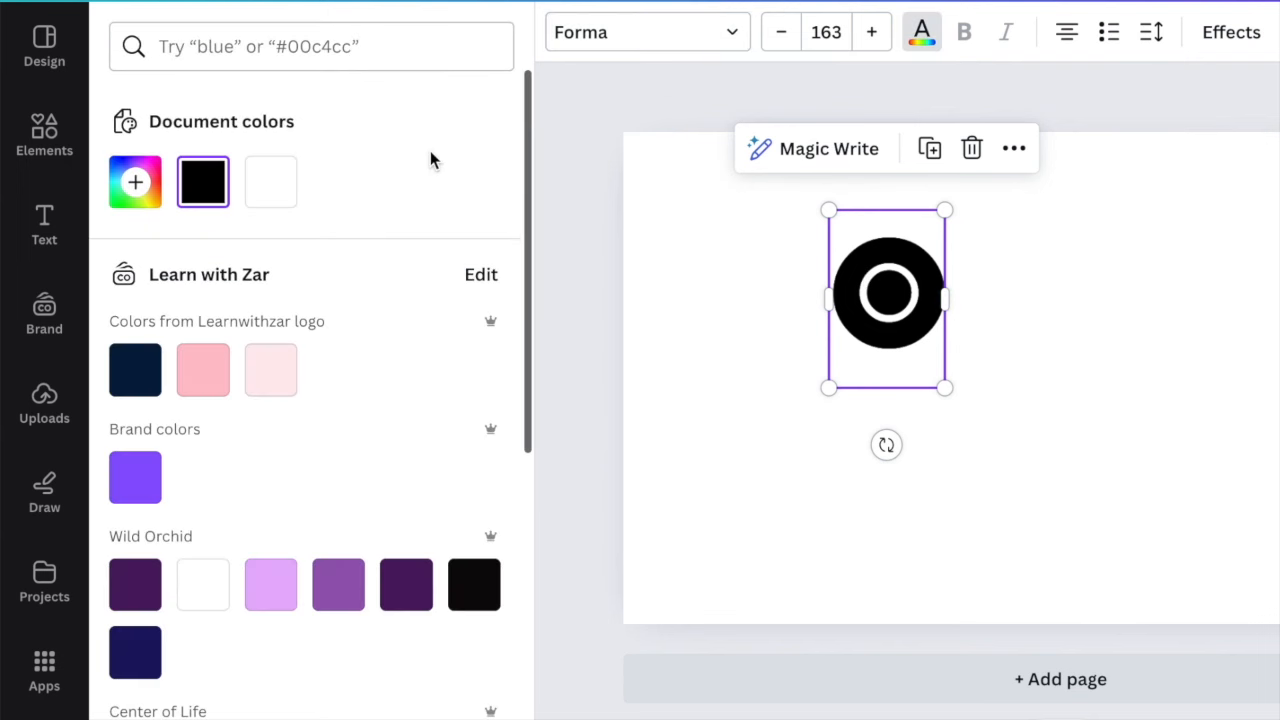
type("yel")
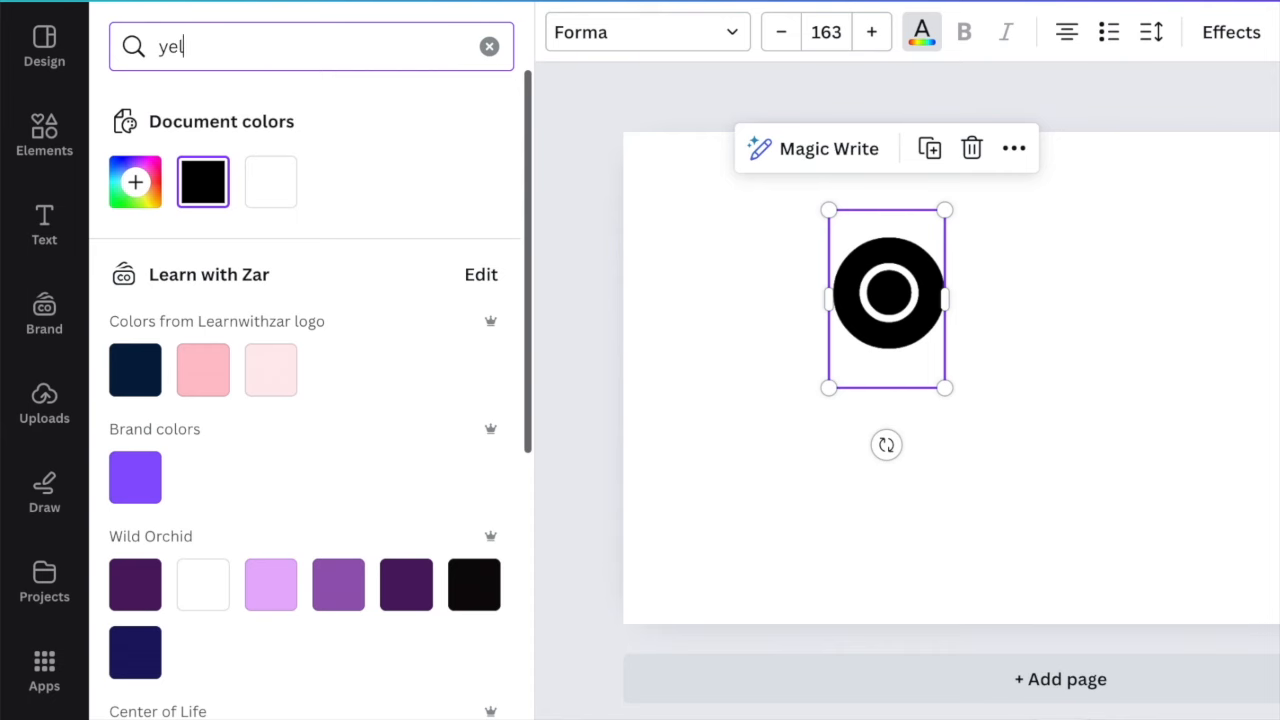
type("low")
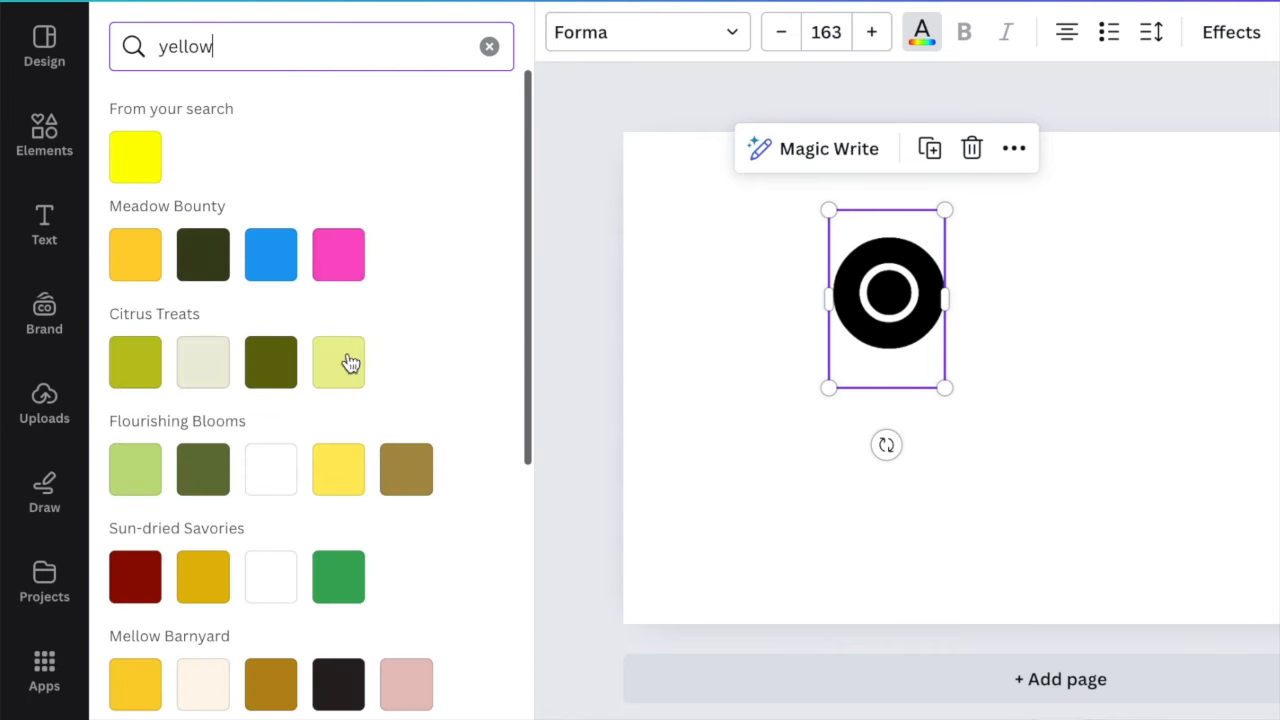
scroll(223, 569, "down", 3)
left_click(140, 570)
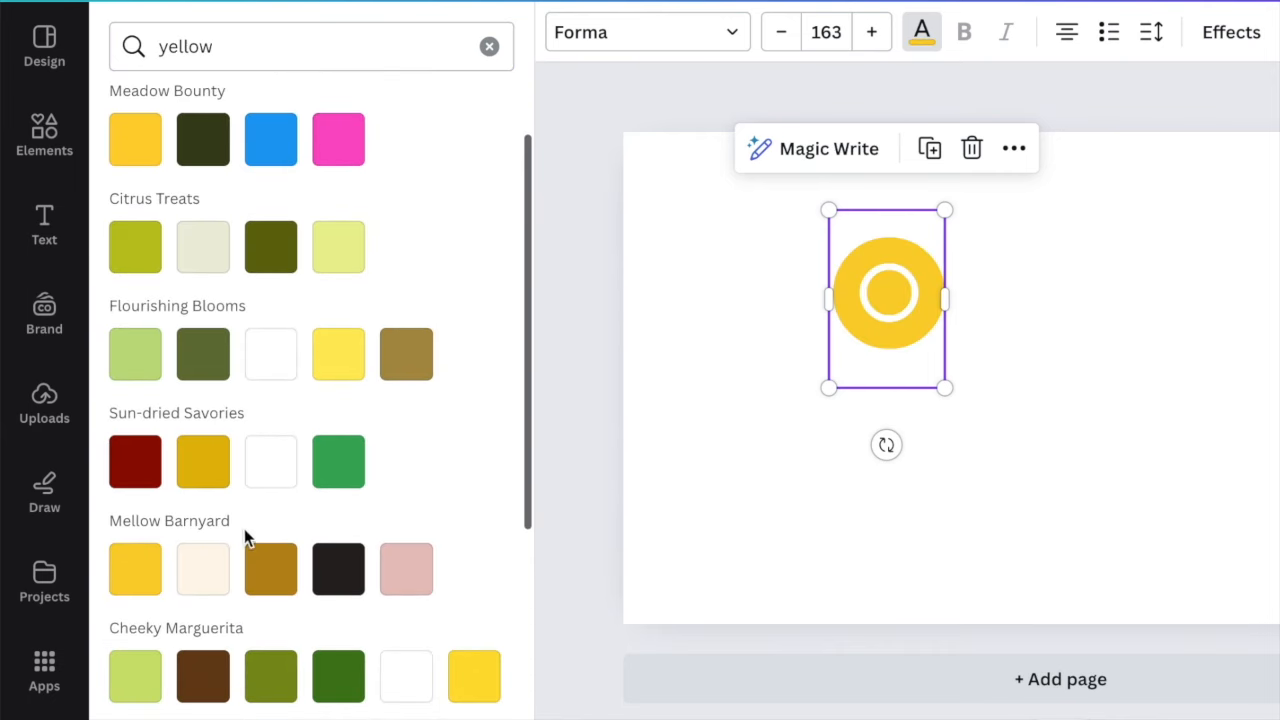
left_click_drag(826, 388, 804, 407)
left_click_drag(895, 337, 802, 343)
key("Escape")
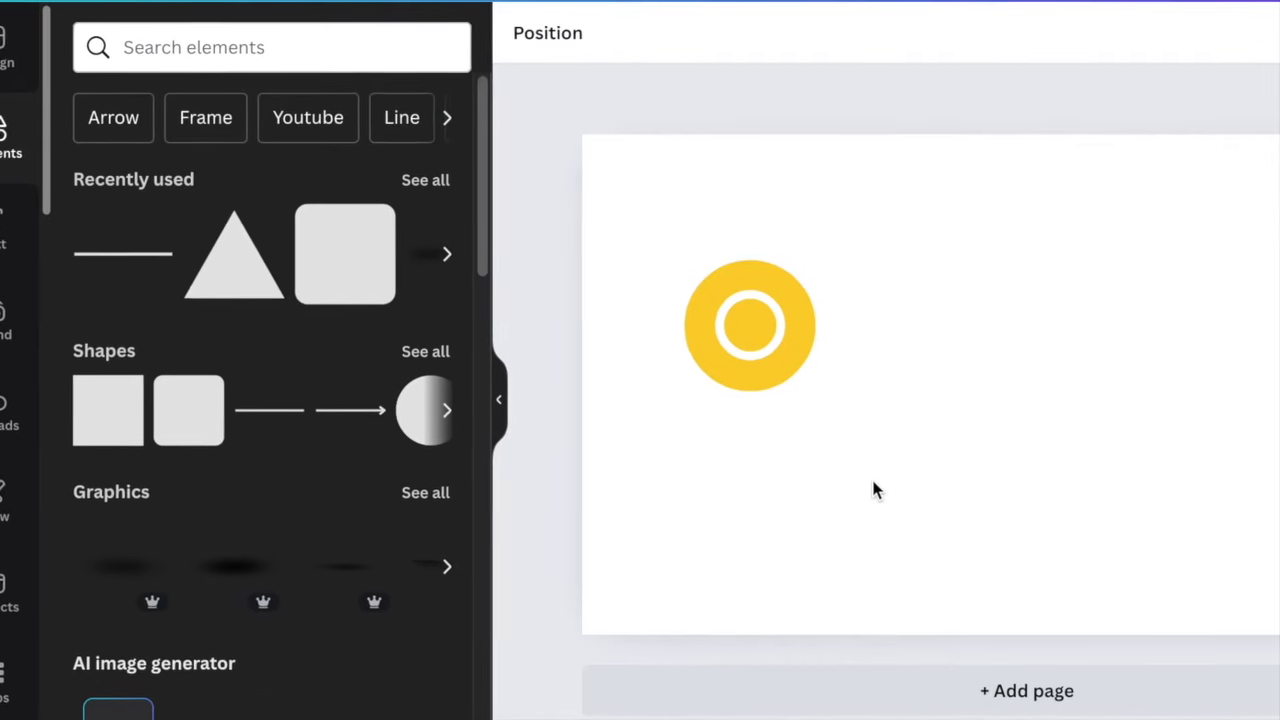
Add a straight line with weight 6 and colour it white
left_click(860, 485)
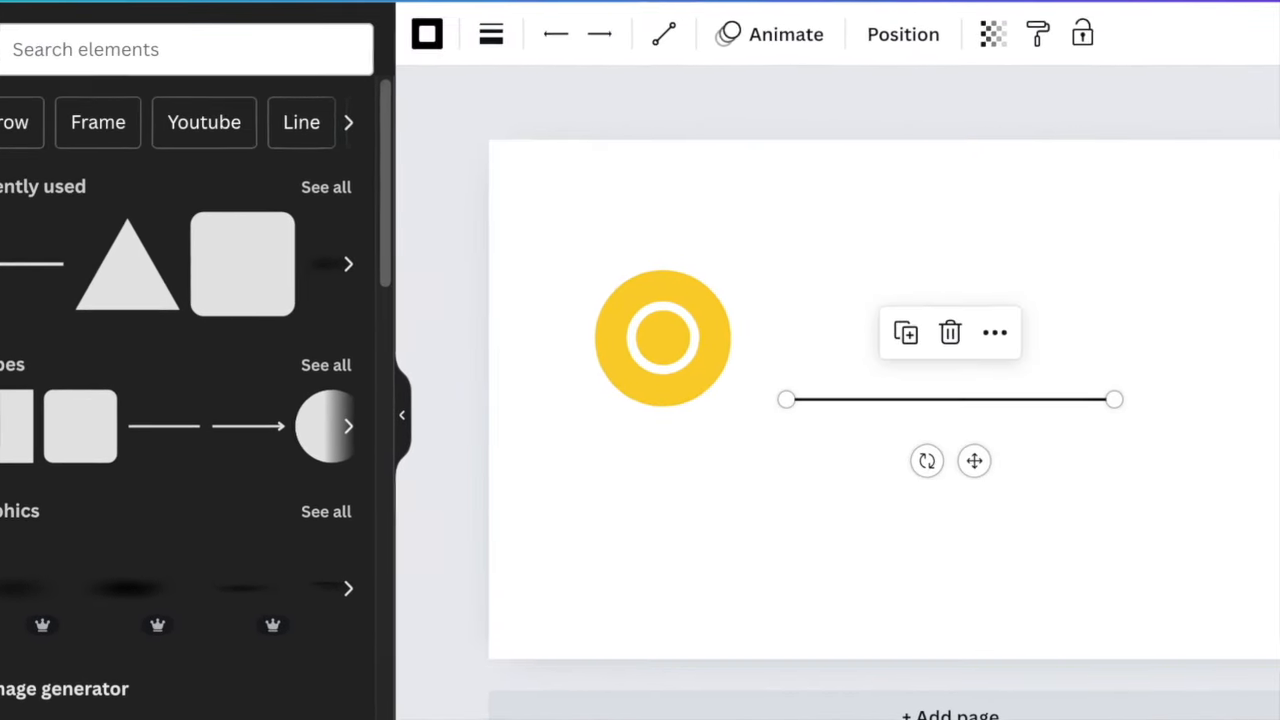
key("l")
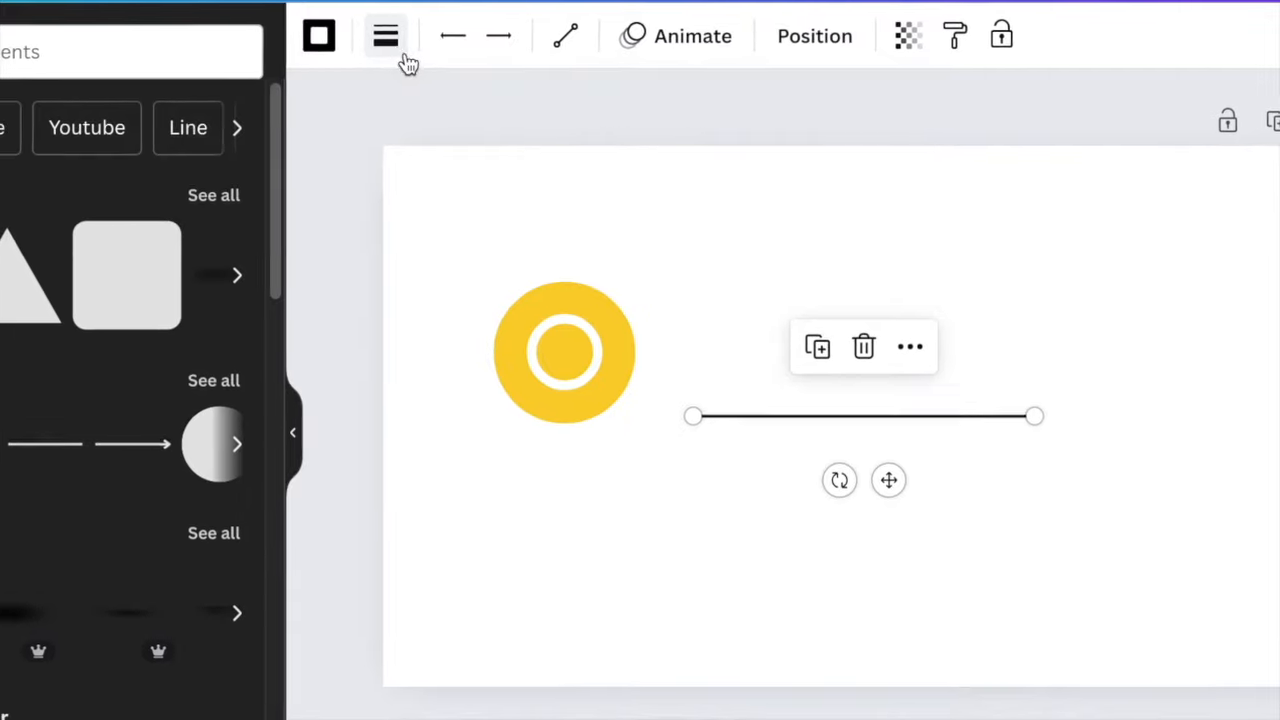
left_click(415, 38)
left_click_drag(312, 290, 318, 290)
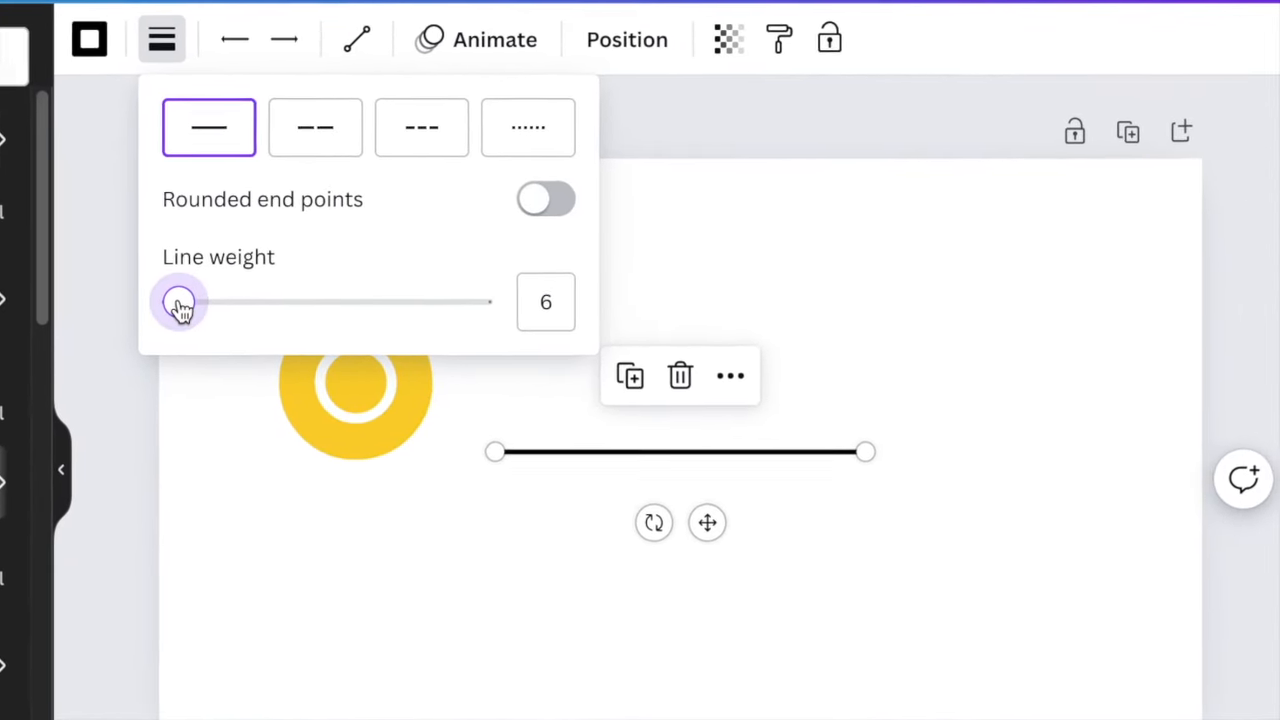
left_click(52, 51)
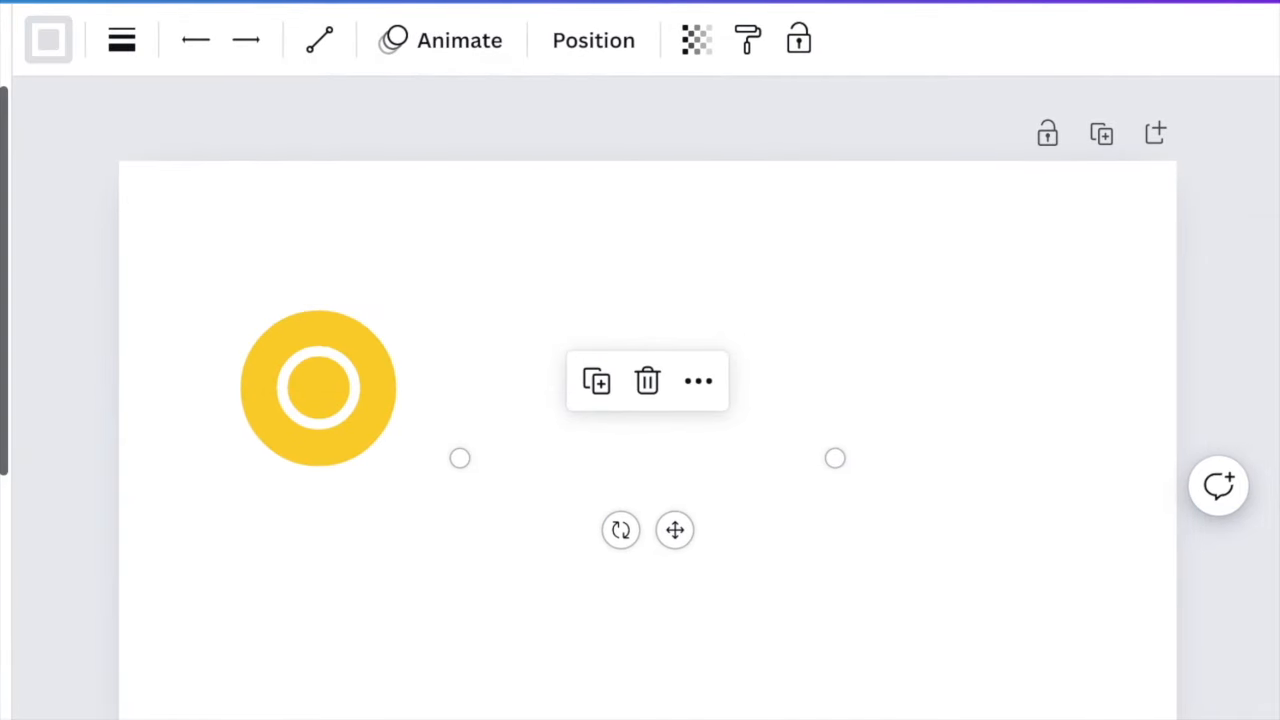
Shorten the white line, rotate it across the ring's lower edge, then add a duplicate at another angle
left_click_drag(836, 459, 528, 489)
left_click_drag(488, 549, 375, 450)
left_click_drag(340, 359, 339, 352)
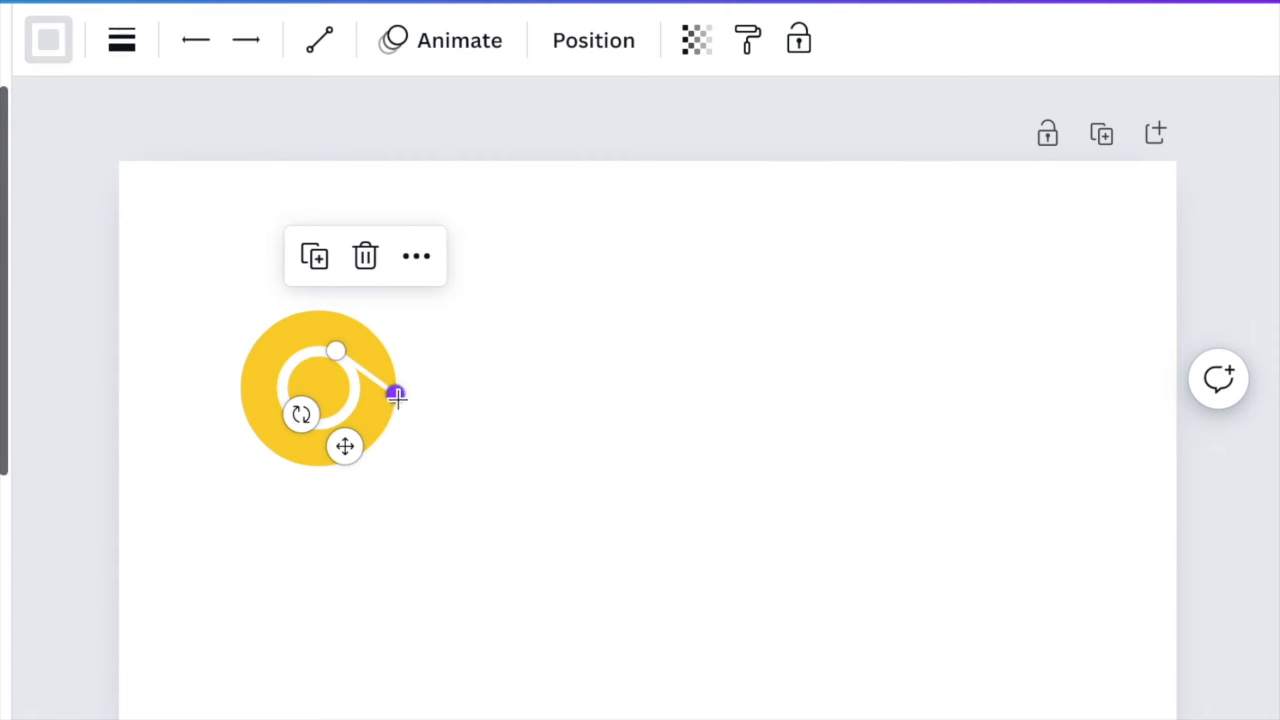
left_click_drag(395, 393, 396, 396)
left_click(507, 374)
left_click(381, 397)
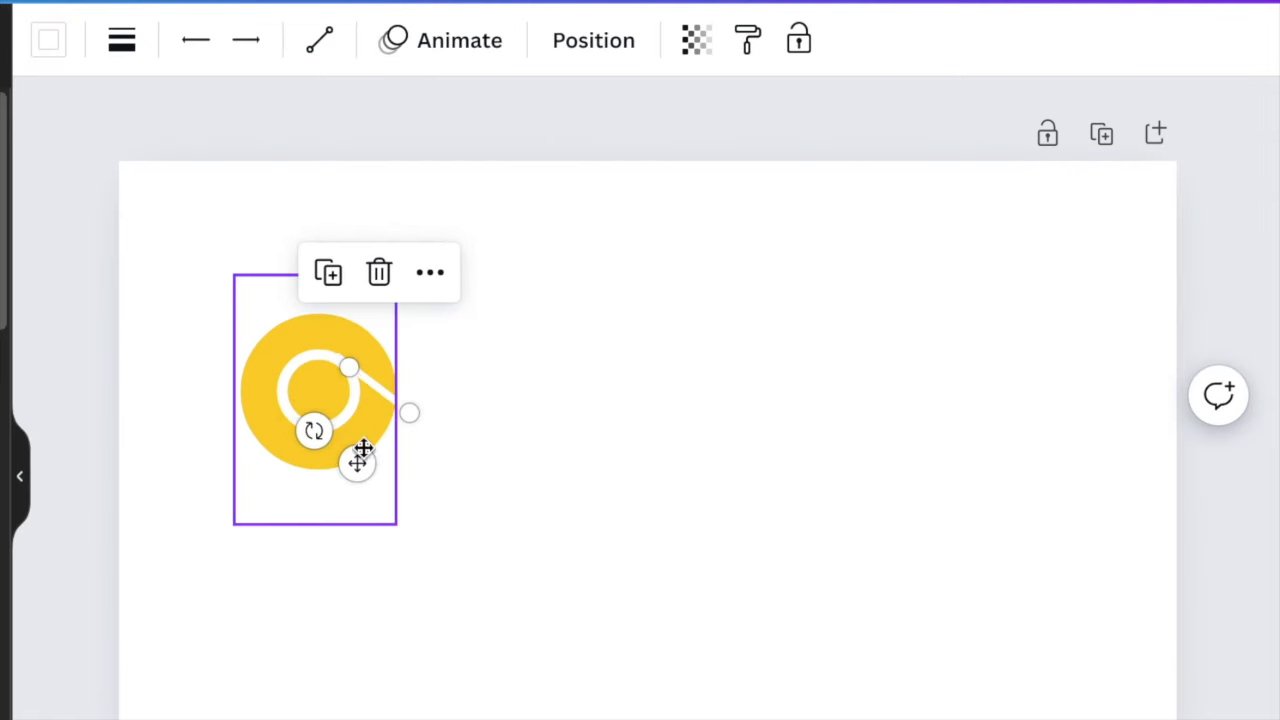
left_click_drag(301, 417, 338, 490)
left_click_drag(300, 507, 182, 382)
left_click(265, 340)
left_click_drag(211, 338, 351, 183)
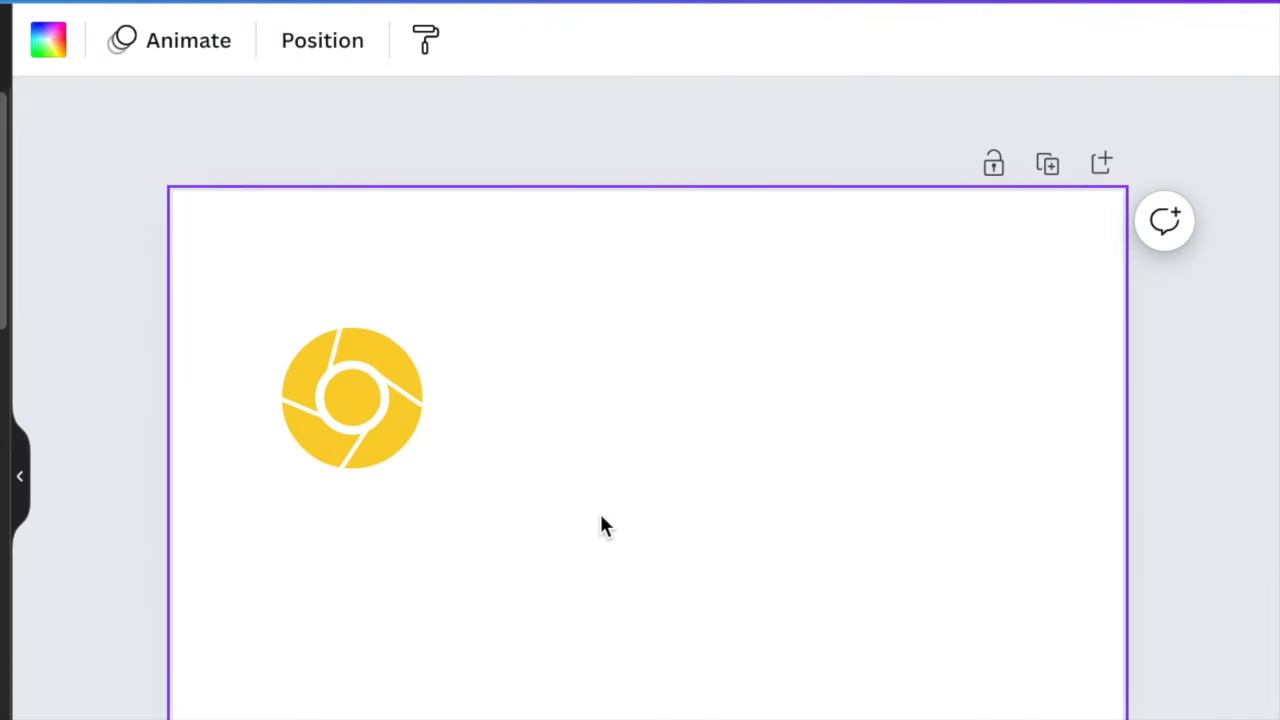
Add a paragraph text box in the Hammersmith One font and enlarge it
key("t")
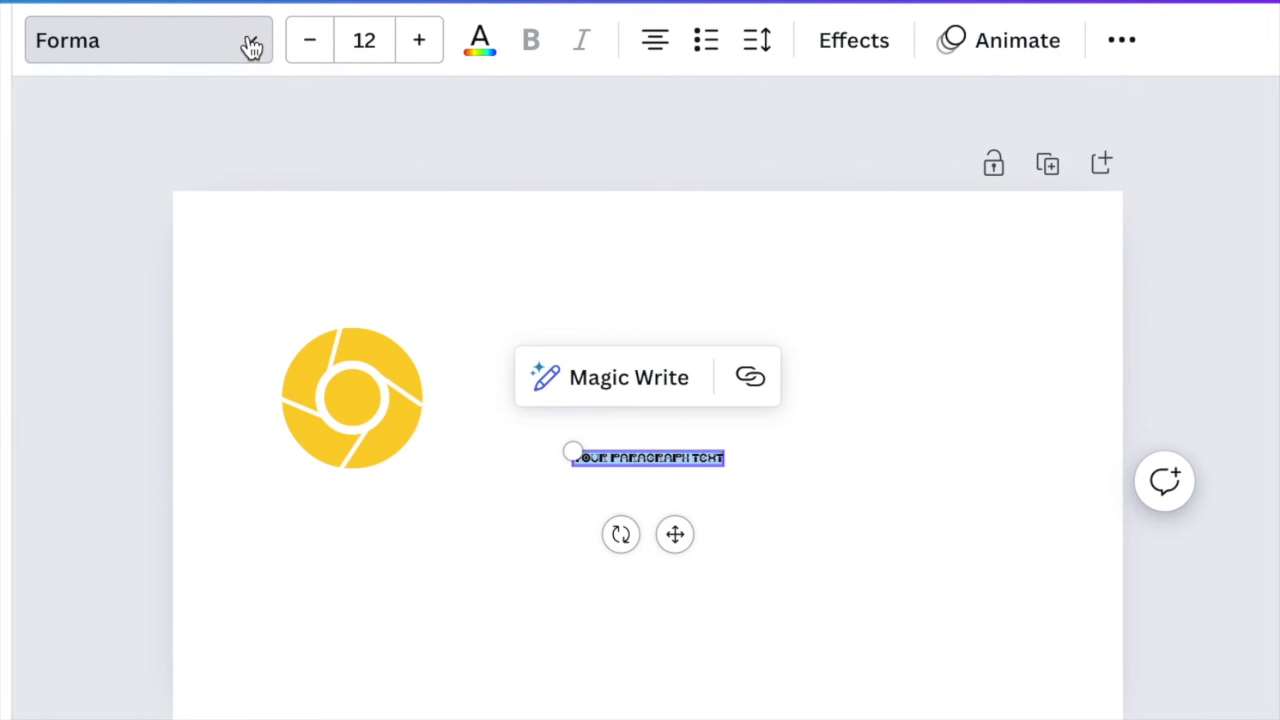
left_click(4, 275)
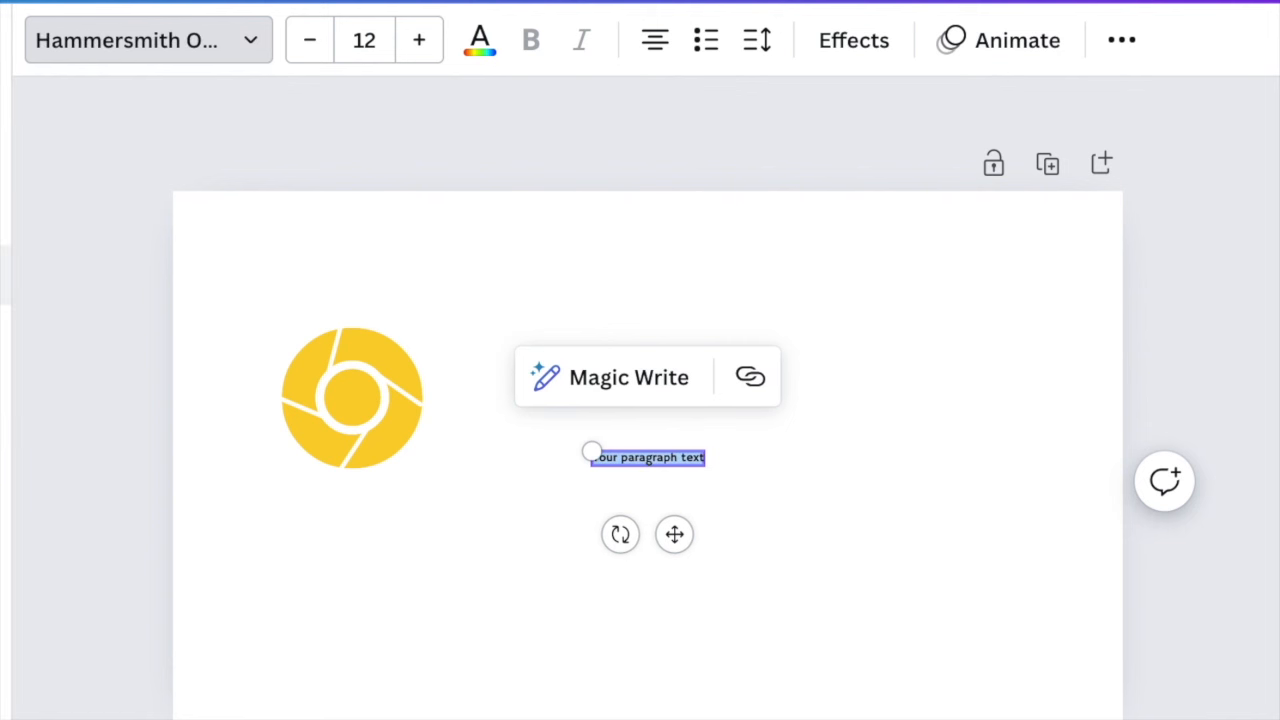
left_click_drag(591, 451, 466, 434)
left_click_drag(609, 534, 757, 540)
left_click_drag(609, 446, 160, 395)
Group the ring and line pieces into one logo and shift it left
left_click_drag(171, 286, 402, 504)
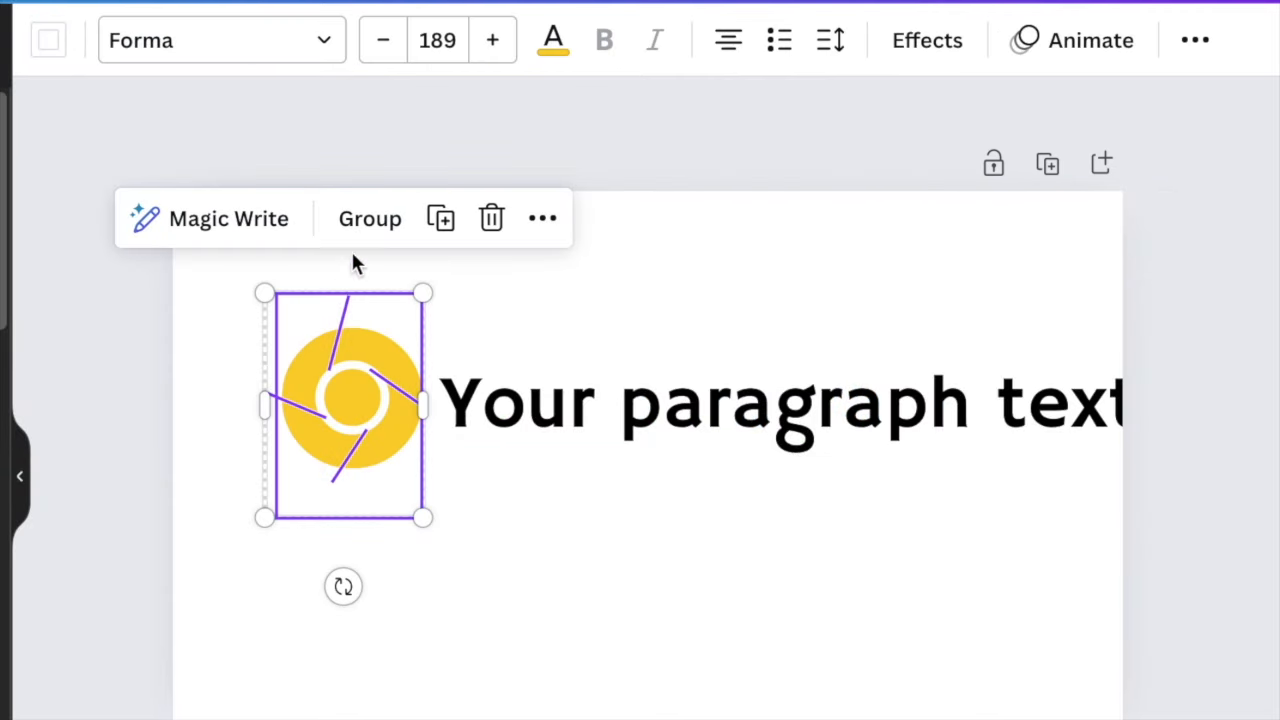
left_click(369, 224)
left_click_drag(377, 414, 343, 418)
Replace the placeholder with the studio name at size 75 and place it beside the logo
left_click(608, 429)
left_click_drag(608, 429, 558, 420)
double_click(516, 398)
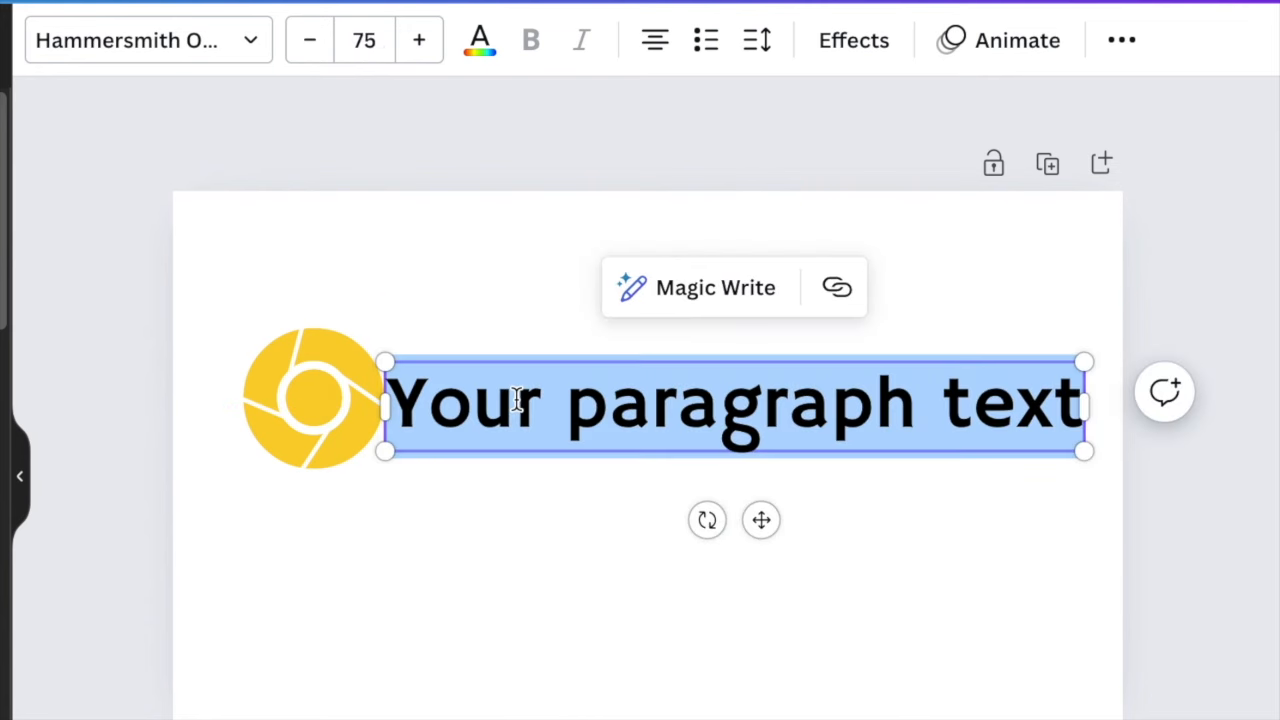
type("TA TA")
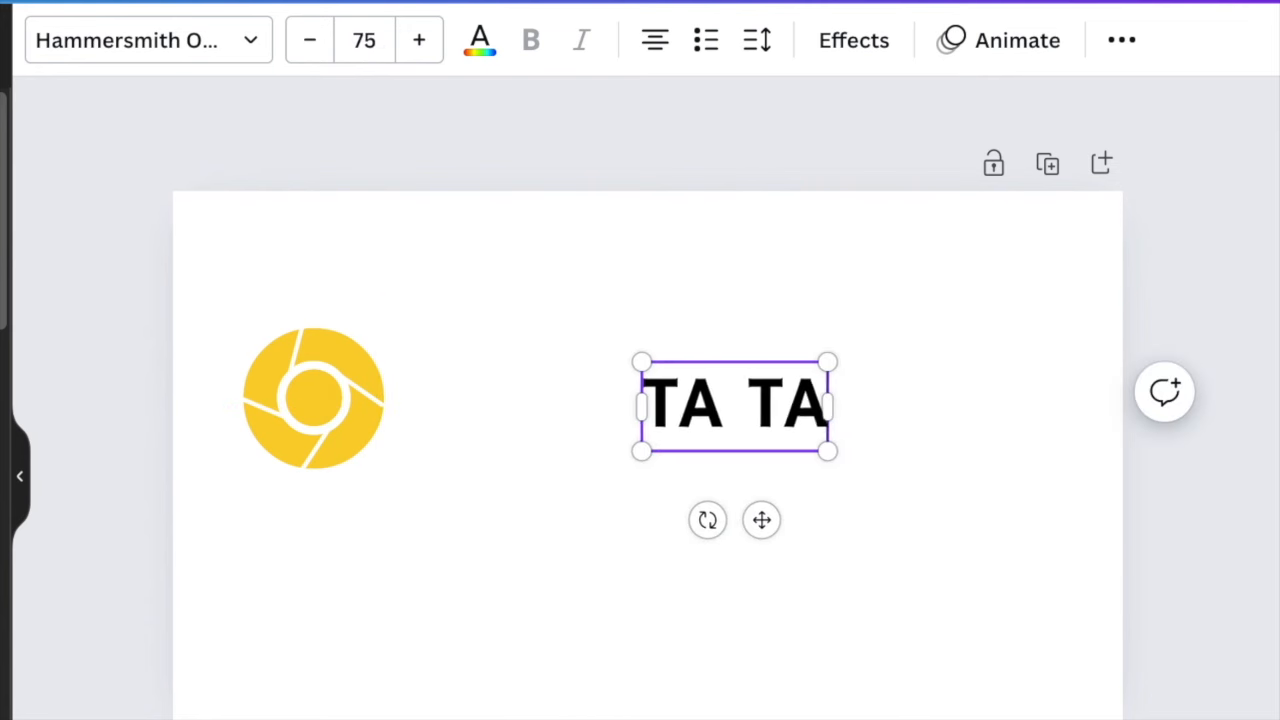
type("LIB AHMED")
left_click_drag(761, 519, 695, 529)
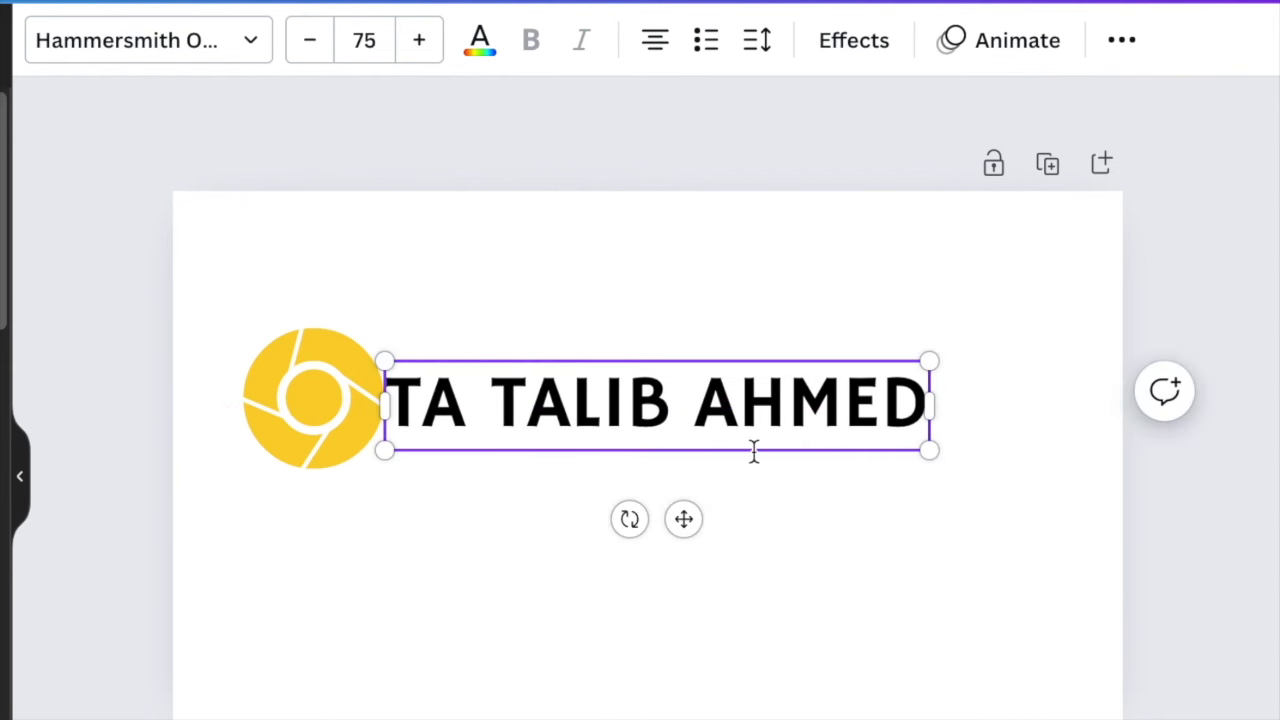
left_click(862, 584)
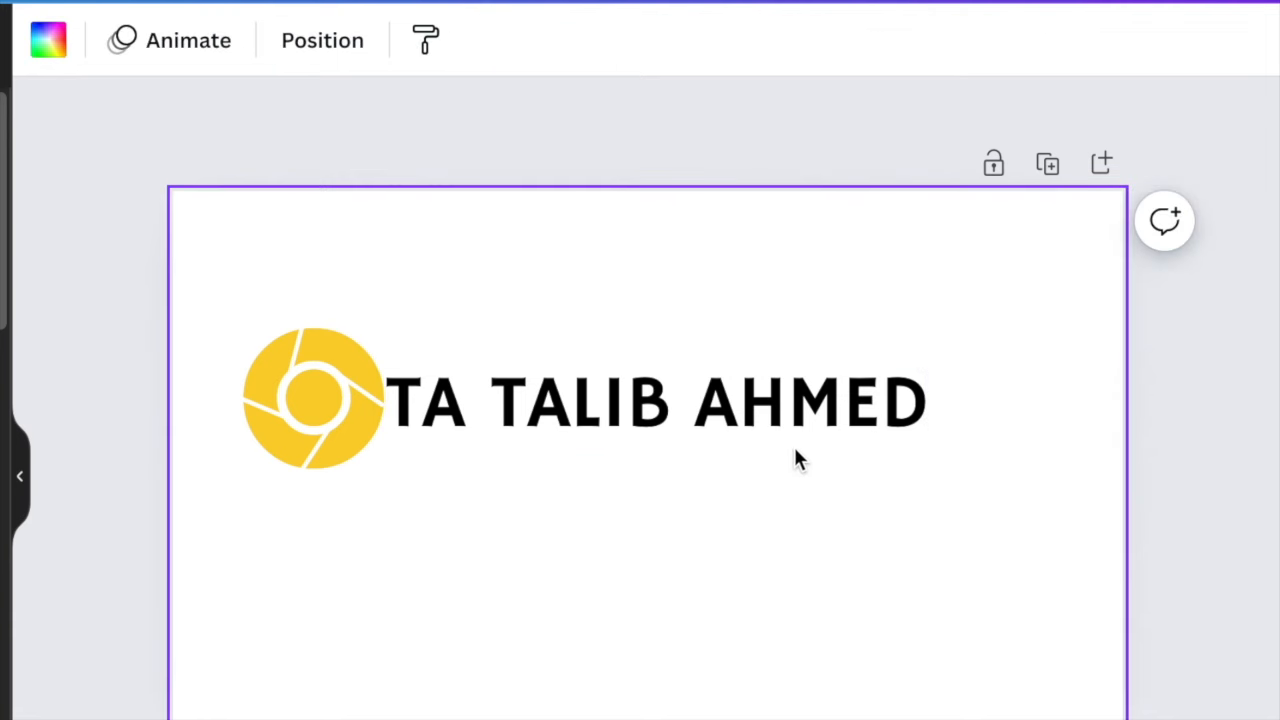
Duplicate the heading, shrink the copy to size 55, and retype it as PRODUCTION HOUSE underneath
left_click(787, 428)
left_click(718, 296)
left_click_drag(709, 430, 584, 535)
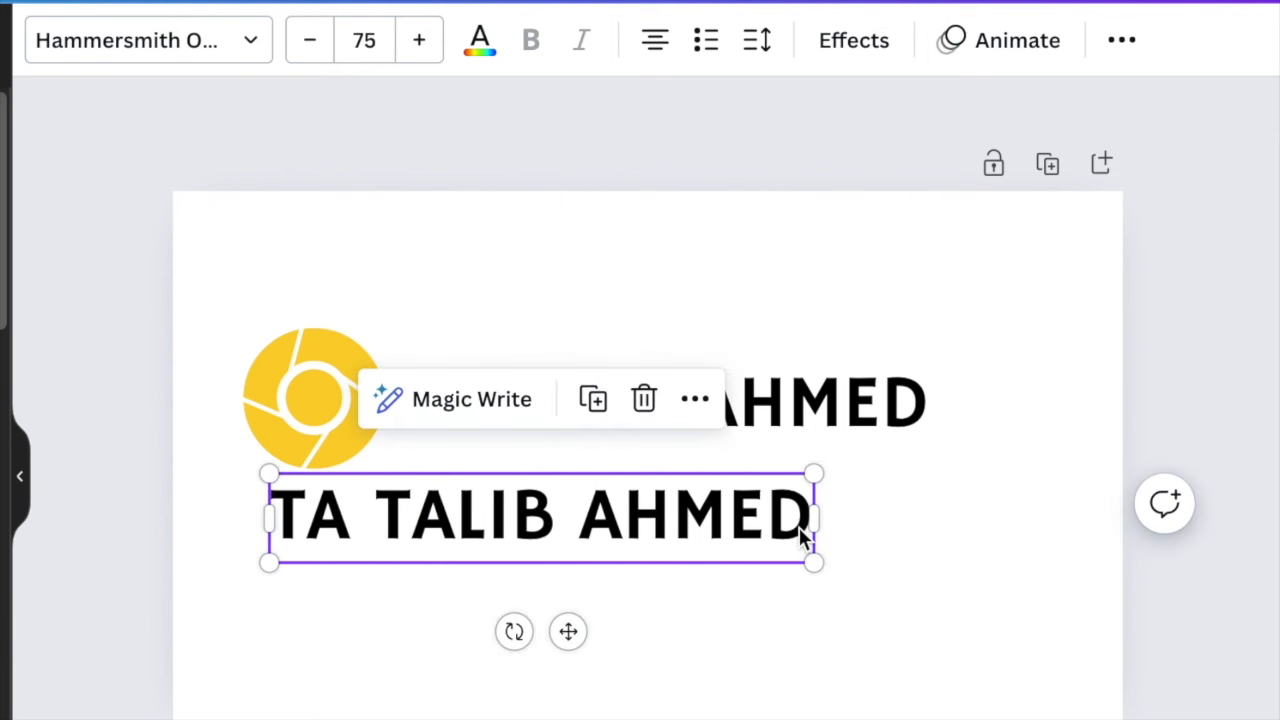
left_click_drag(815, 472, 669, 506)
left_click_drag(490, 632, 483, 603)
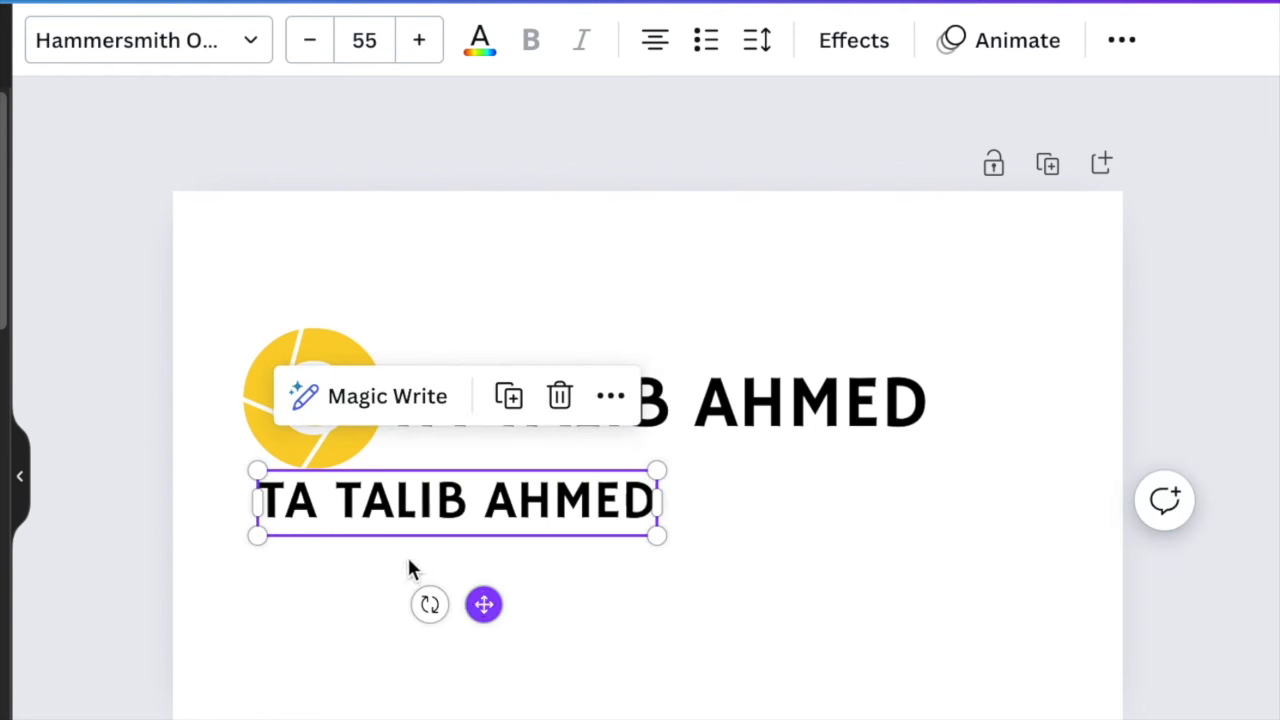
left_click(423, 521)
type("PRODUCTION HOUSE")
left_click_drag(484, 604, 534, 602)
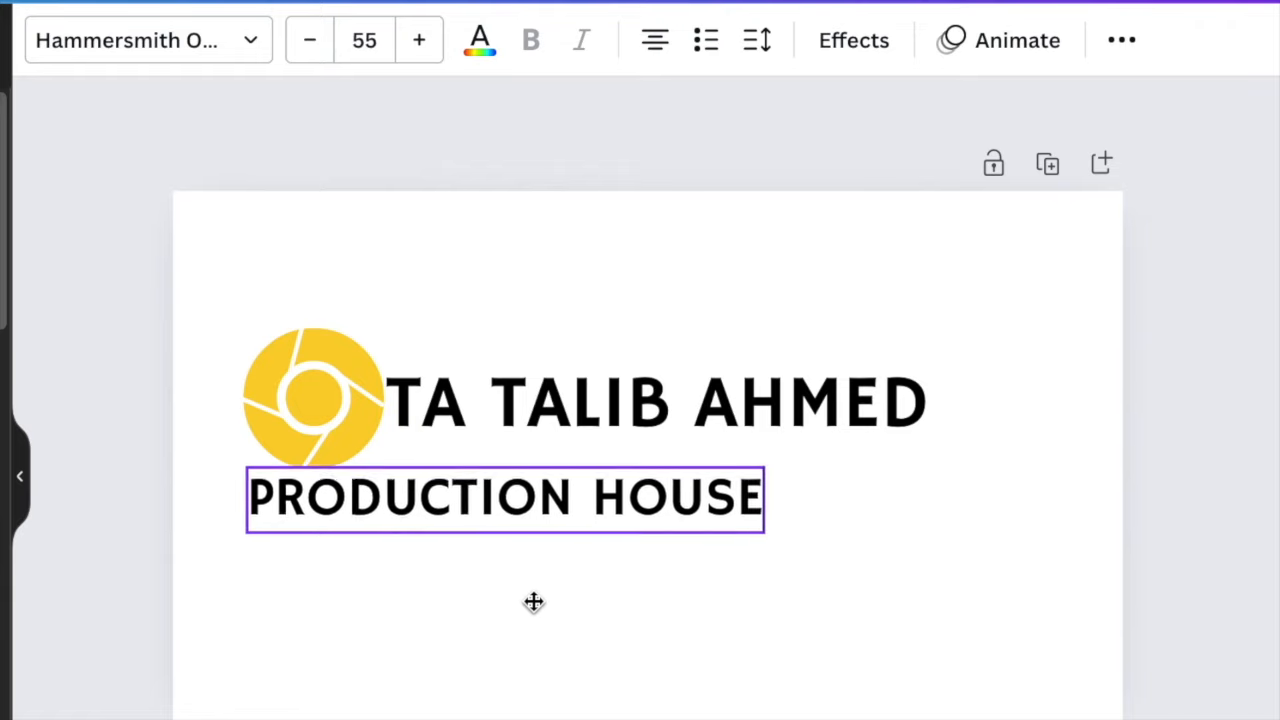
left_click(789, 677)
left_click(862, 385)
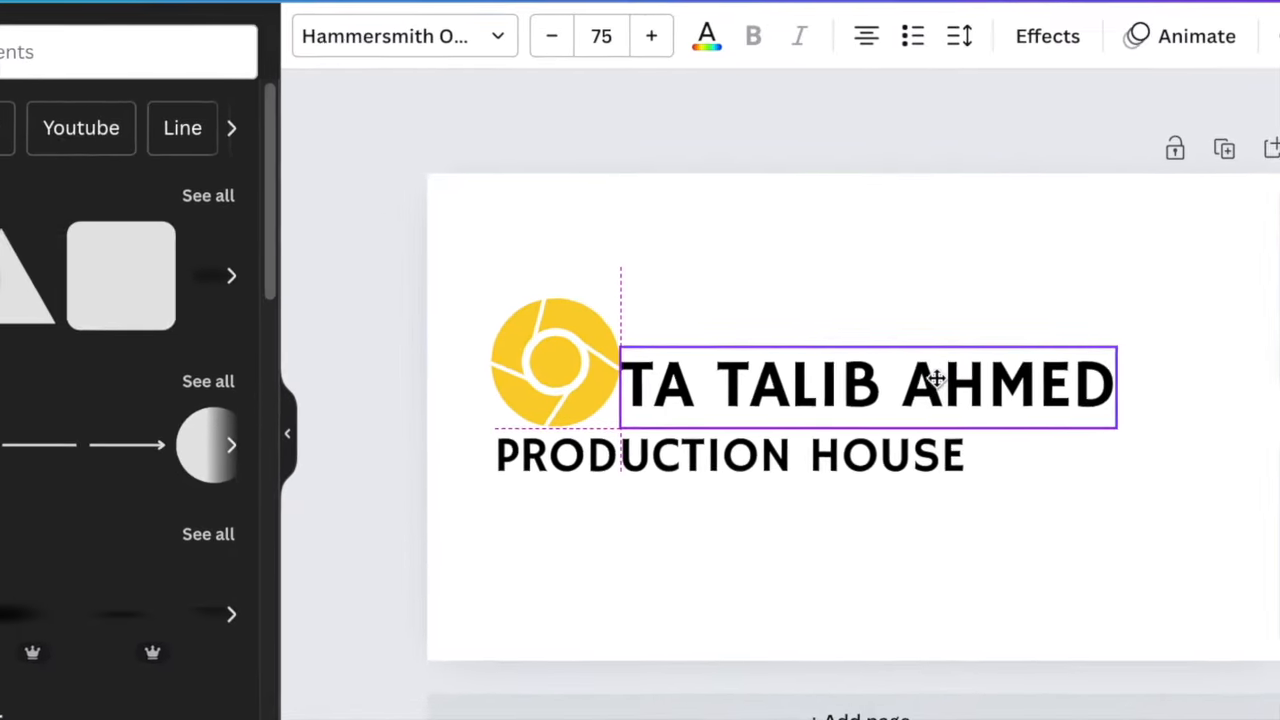
left_click(1148, 512)
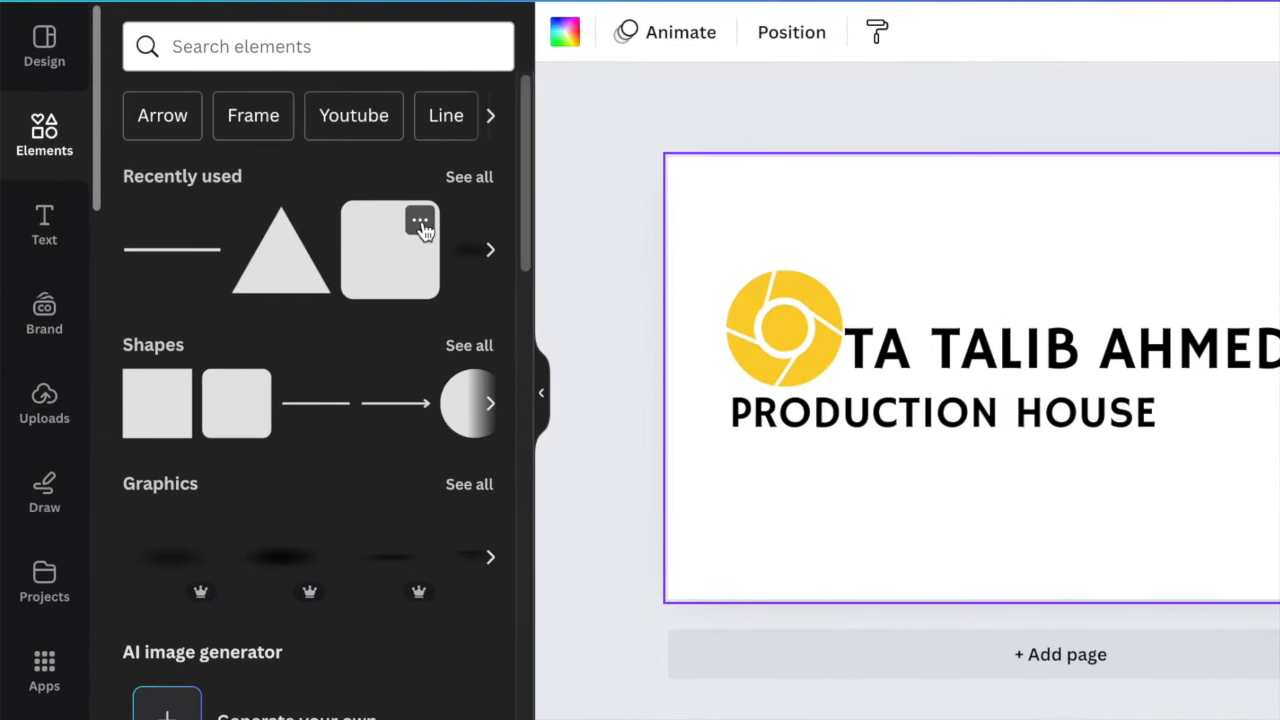
Add a rounded square below PRODUCTION HOUSE and reduce its height to 111
left_click(420, 222)
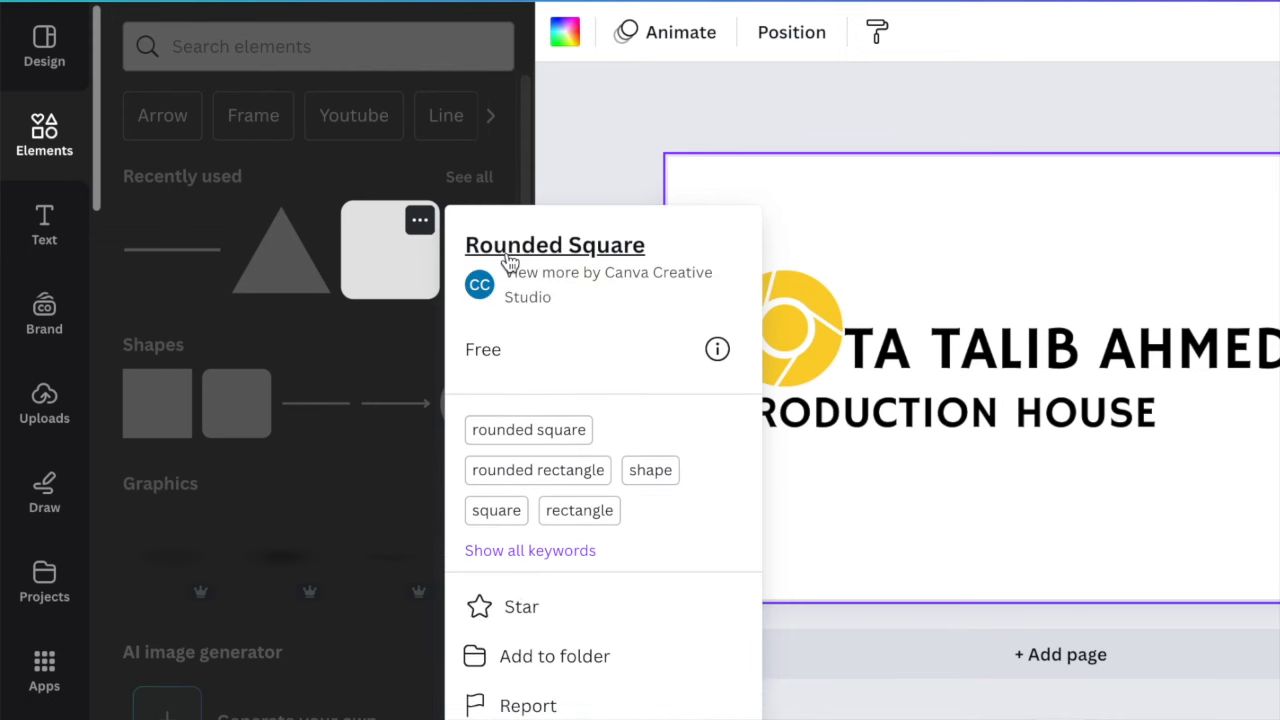
left_click(407, 270)
left_click(397, 271)
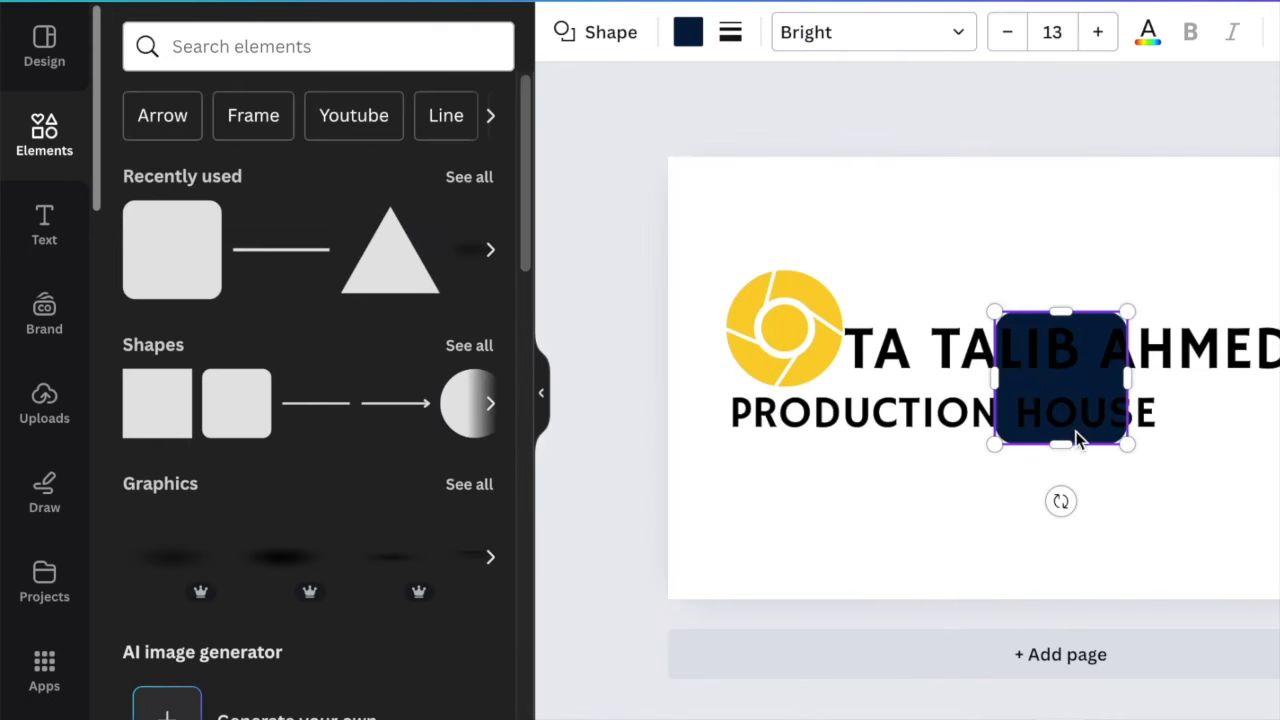
left_click_drag(1089, 320, 1175, 495)
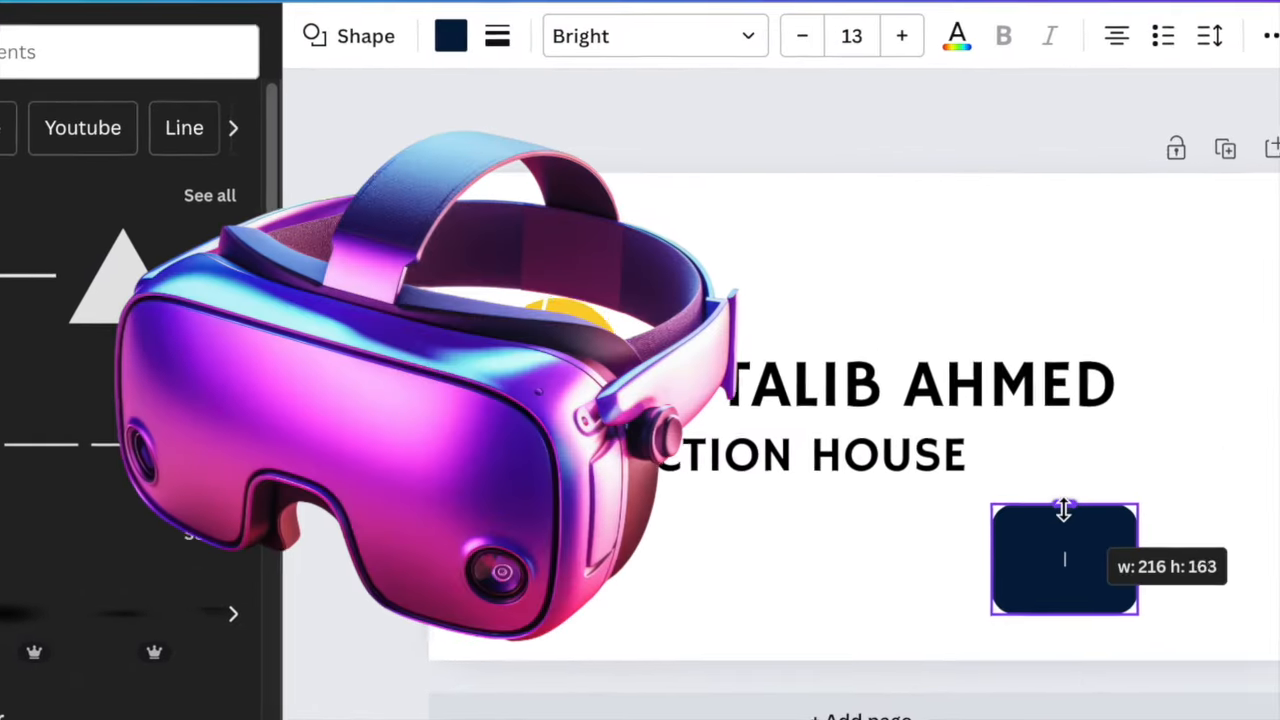
left_click_drag(1027, 535, 1028, 550)
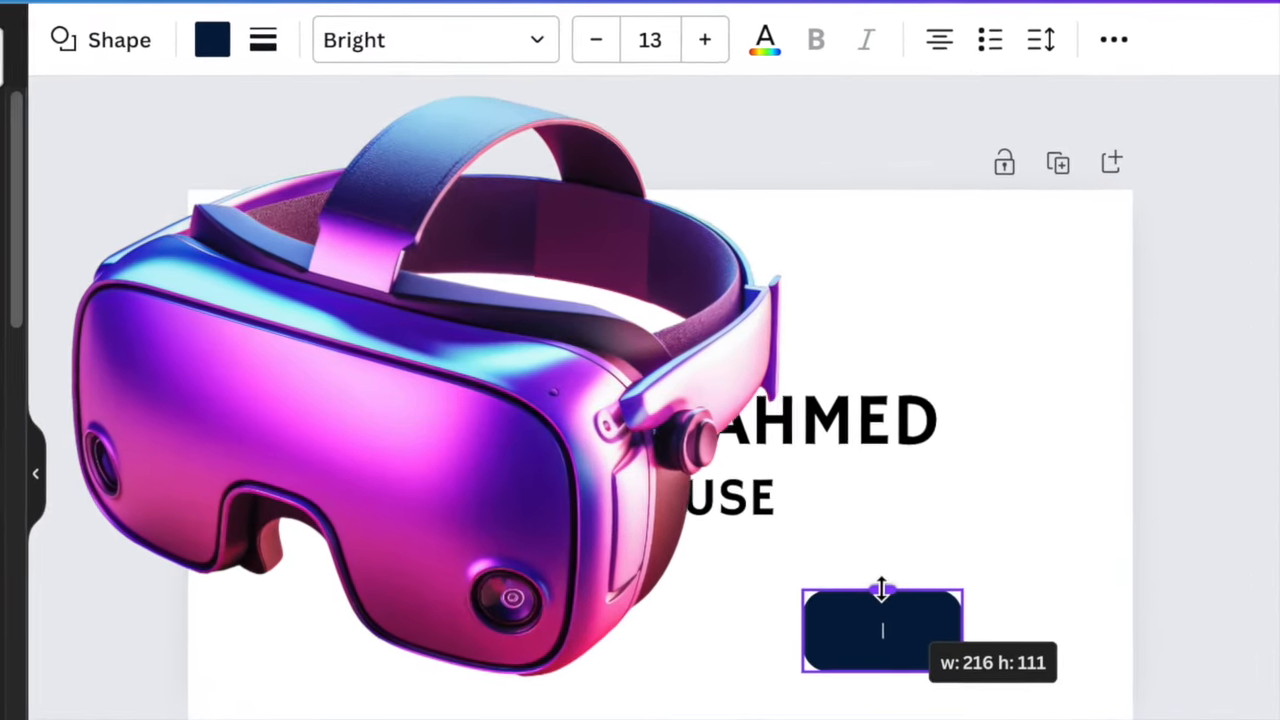
left_click_drag(881, 590, 881, 590)
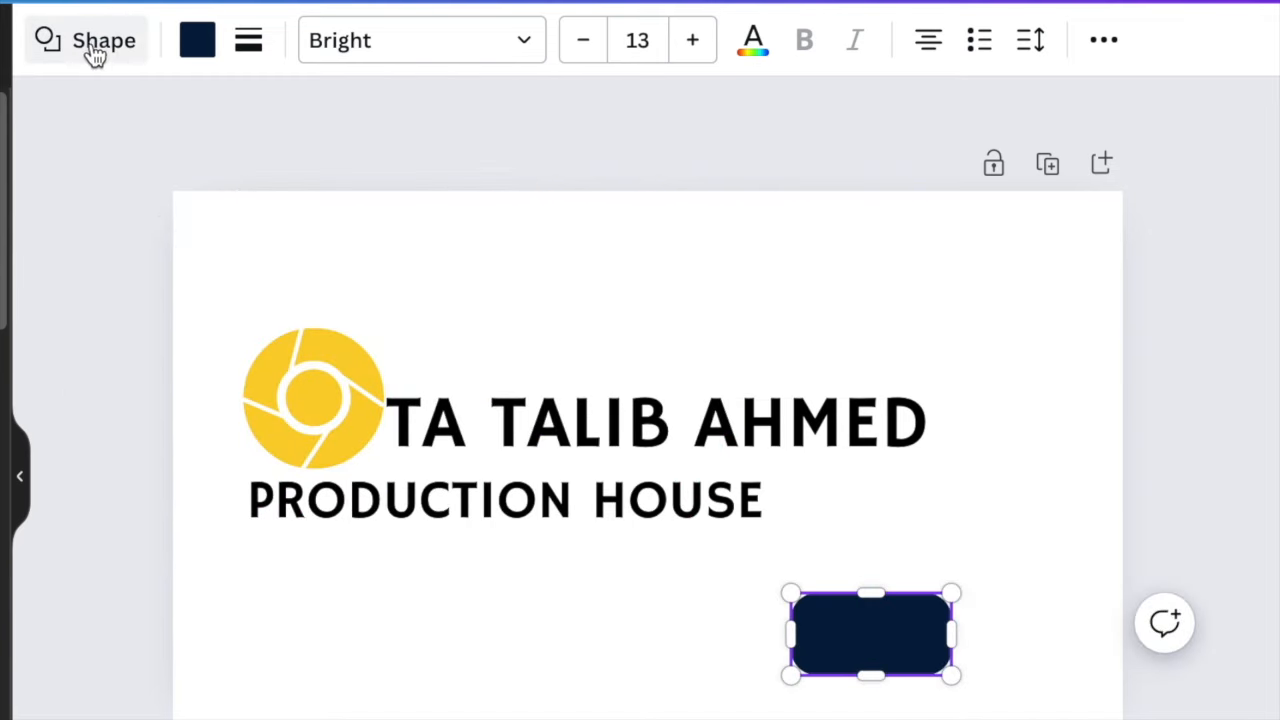
Lower the rectangle's corner rounding to about 19 and shorten its height
left_click(252, 47)
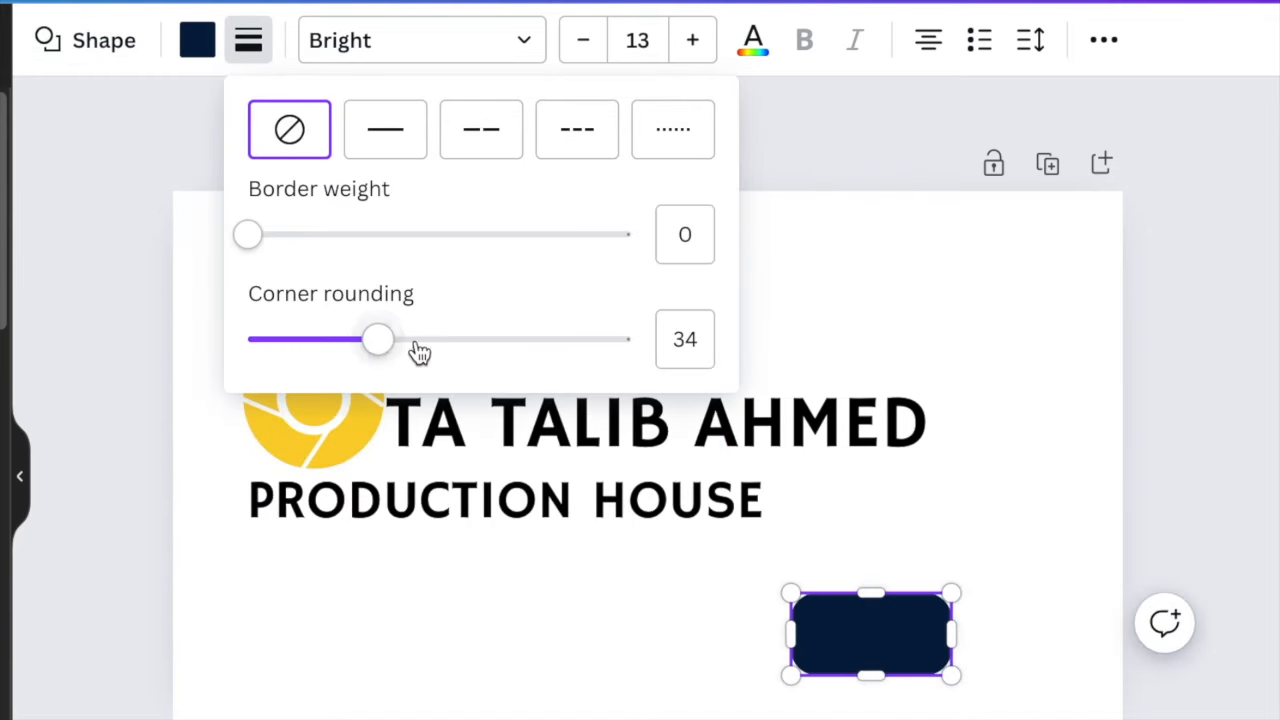
left_click_drag(378, 340, 359, 340)
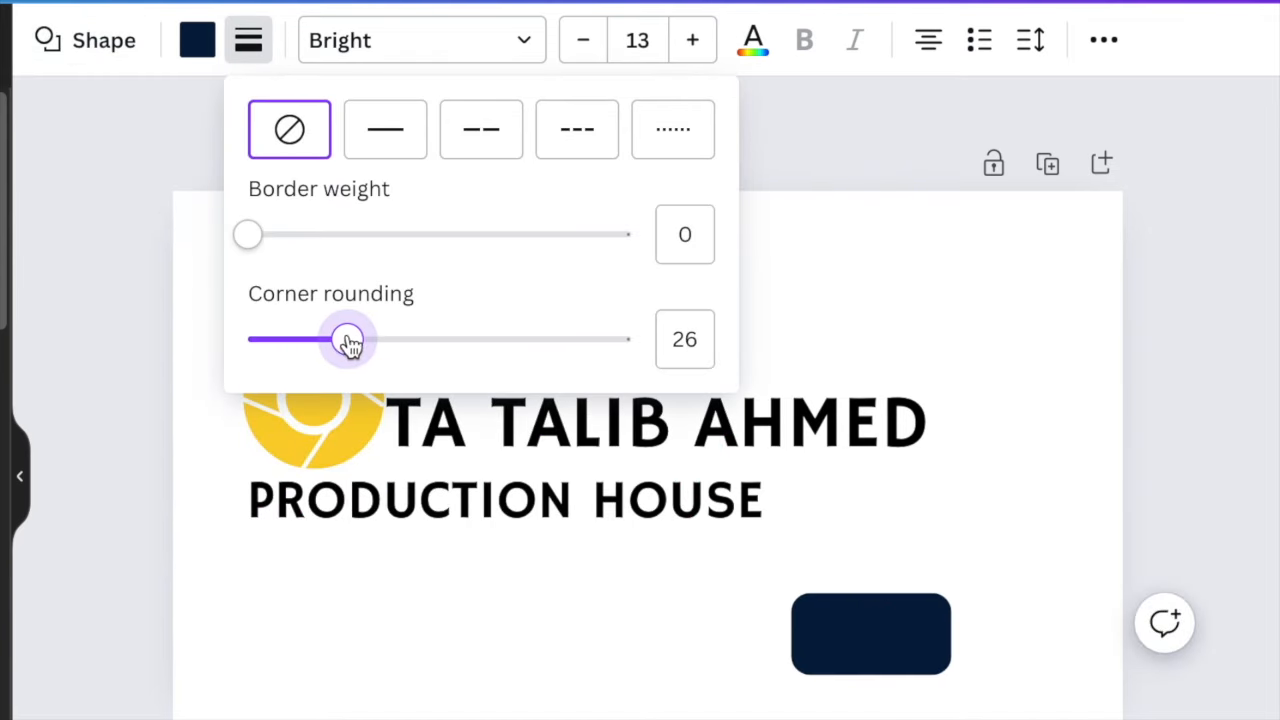
left_click_drag(346, 343, 346, 343)
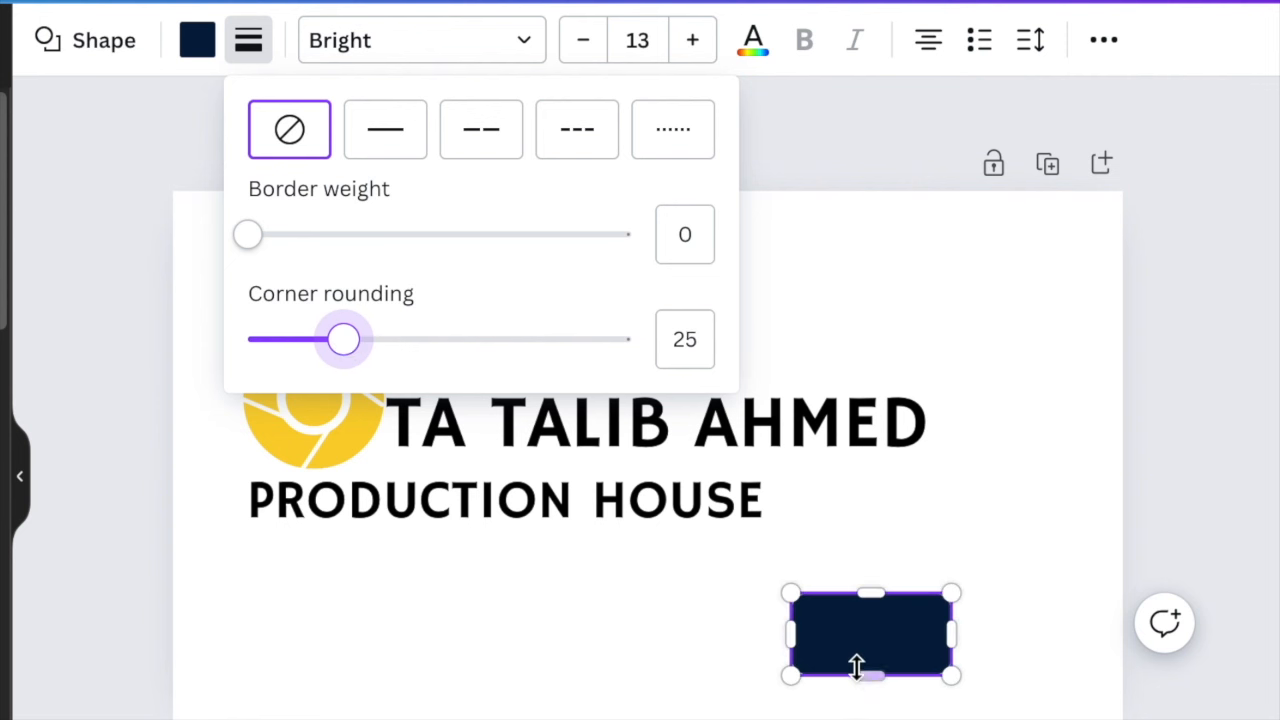
left_click_drag(866, 675, 866, 655)
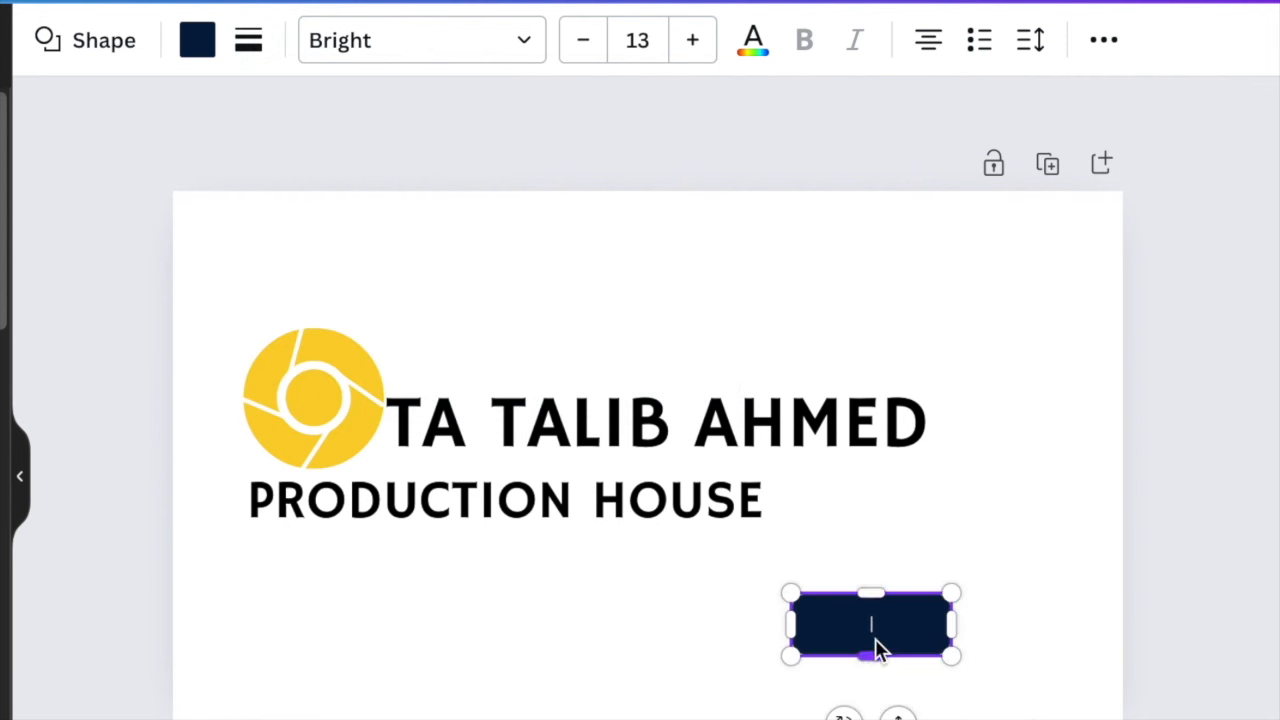
left_click(245, 45)
left_click_drag(346, 343, 321, 342)
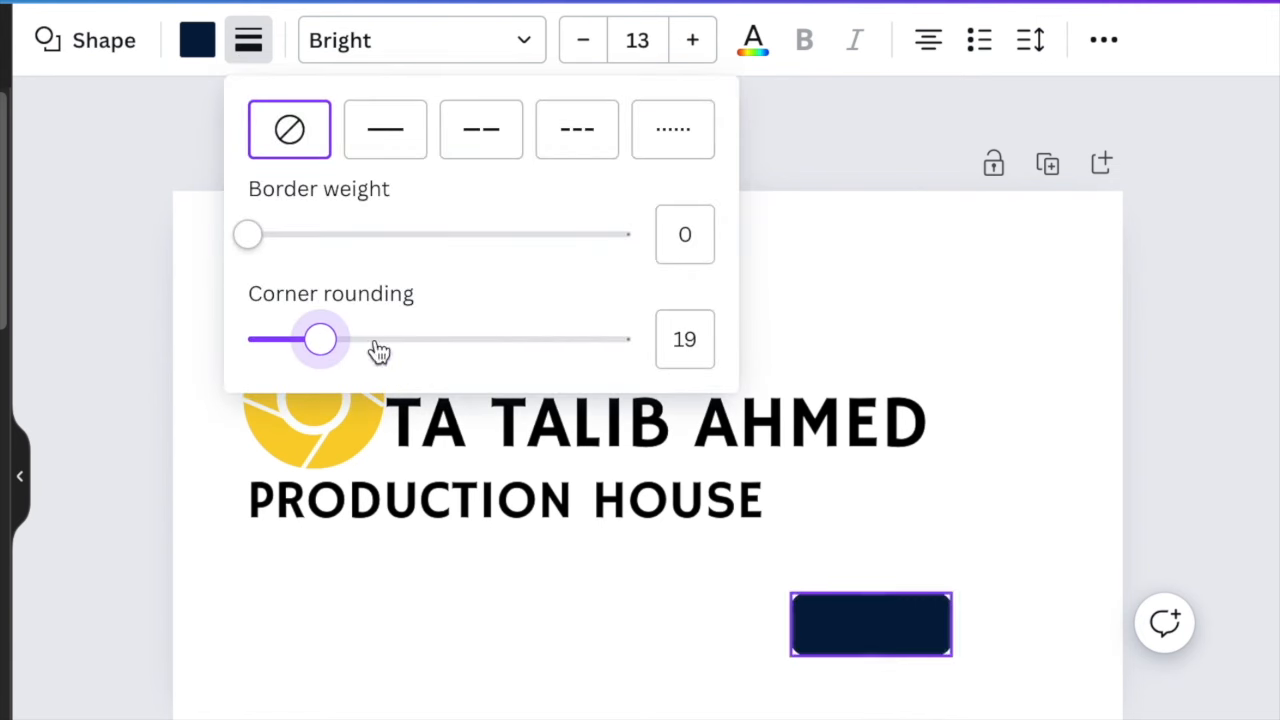
Move the rectangle up beside PRODUCTION HOUSE and nudge it into line
left_click_drag(897, 714, 885, 605)
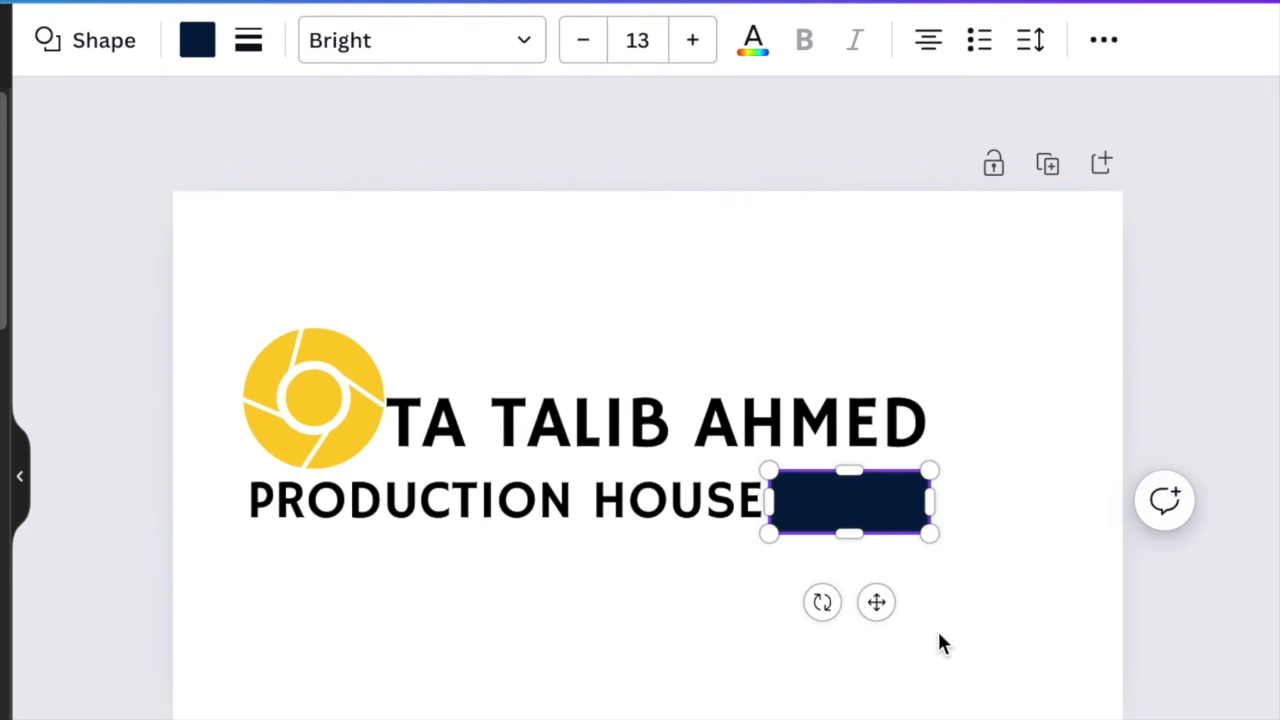
left_click(1033, 645)
left_click(893, 515)
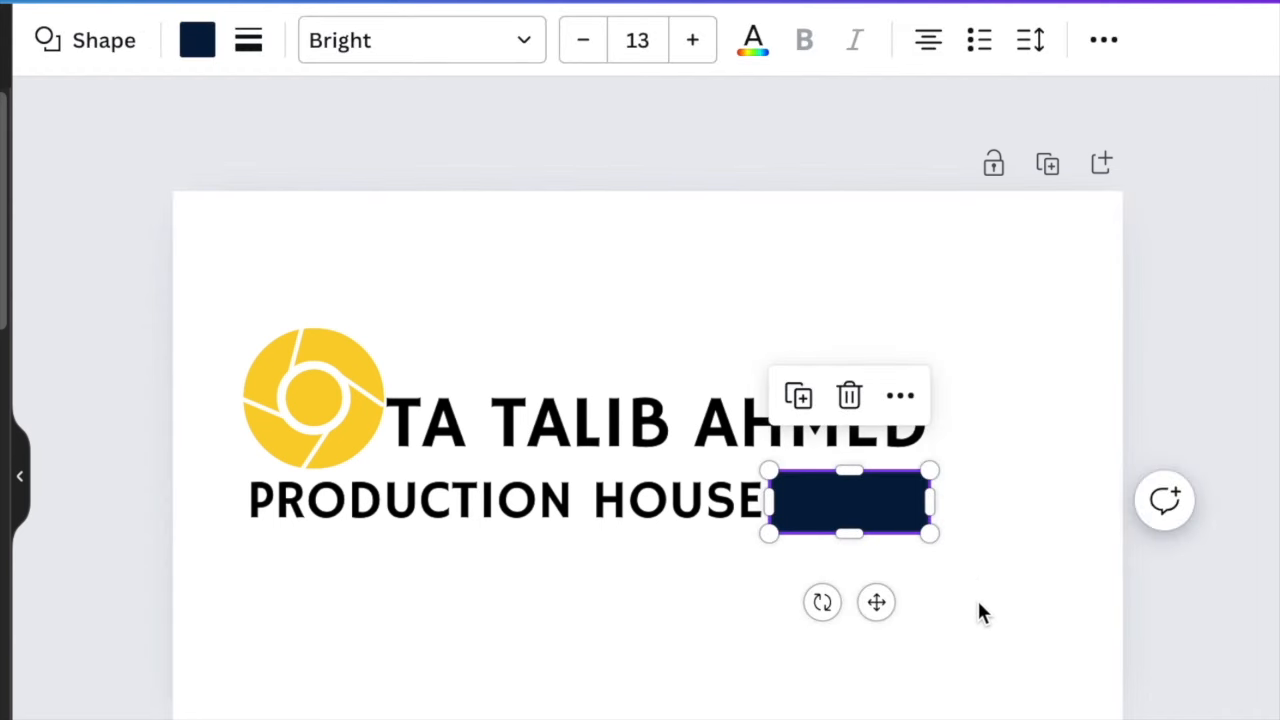
key("Up")
key("Up")
key("Up")
key("Up")
key("Up")
key("Up")
key("Up")
key("Up")
key("Up")
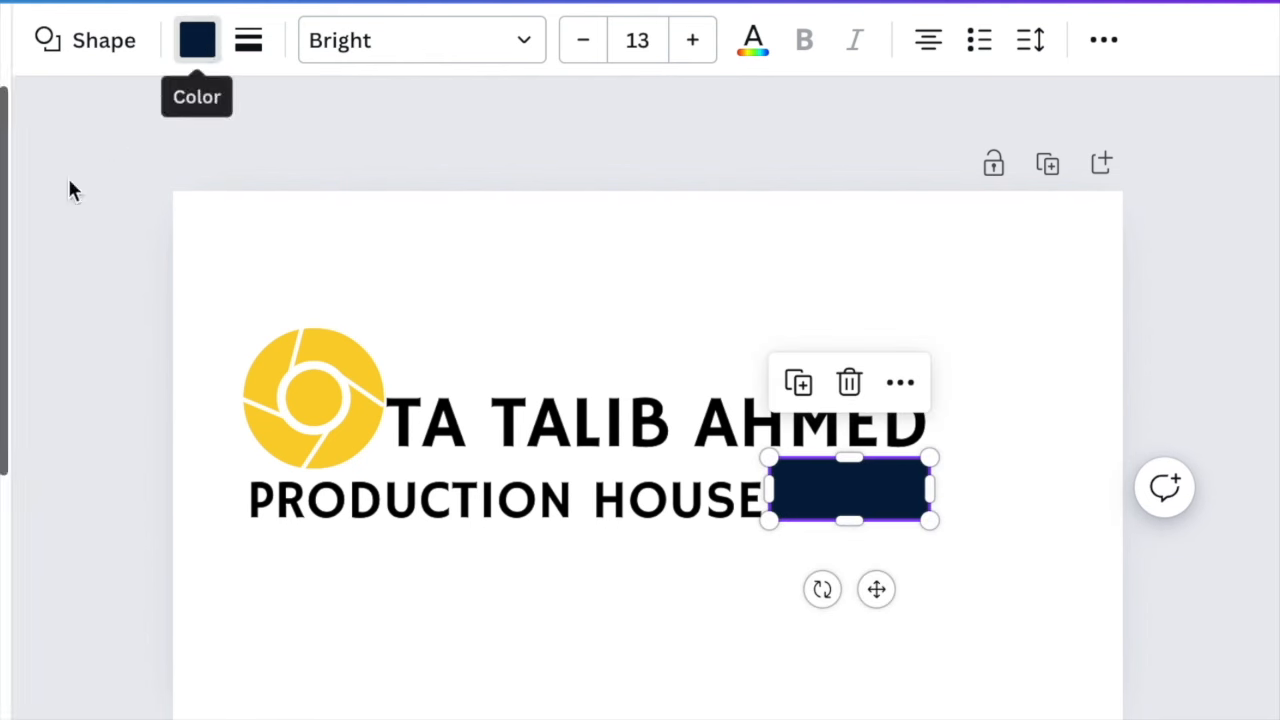
scroll(5, 400, "down", 3)
scroll(5, 400, "up", 2)
scroll(5, 400, "down", 5)
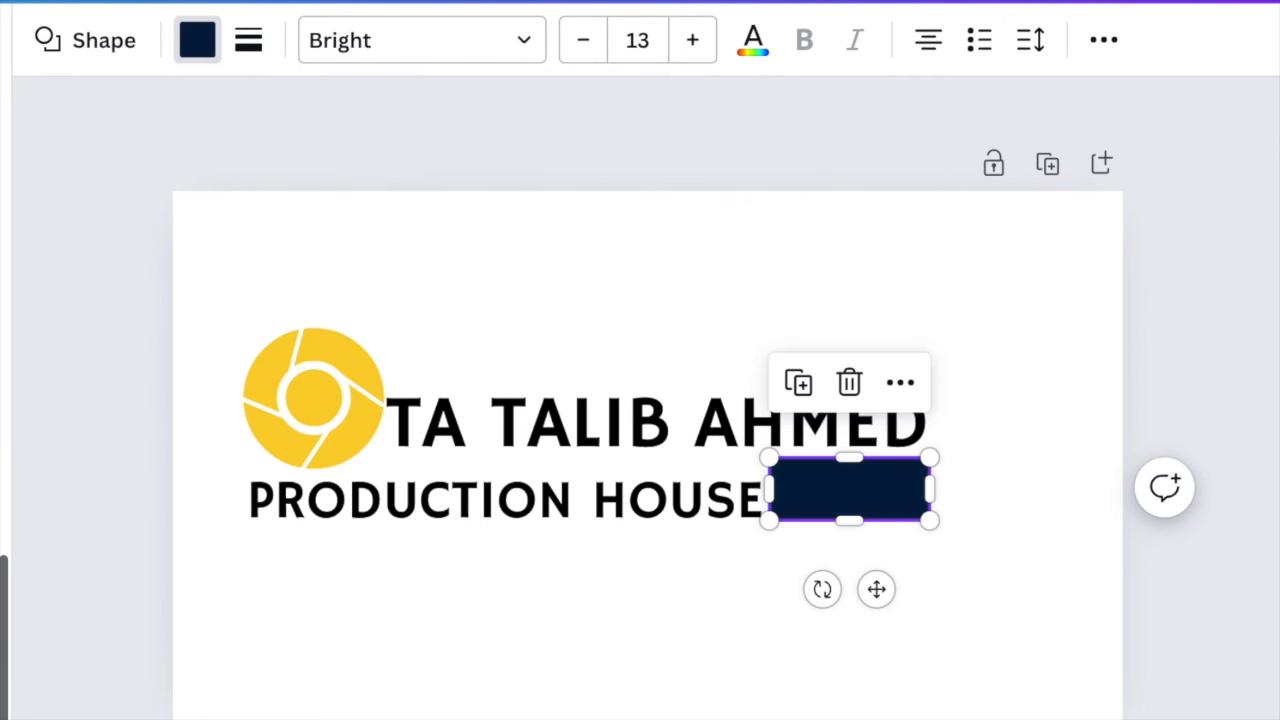
scroll(5, 400, "up", 5)
scroll(5, 400, "down", 5)
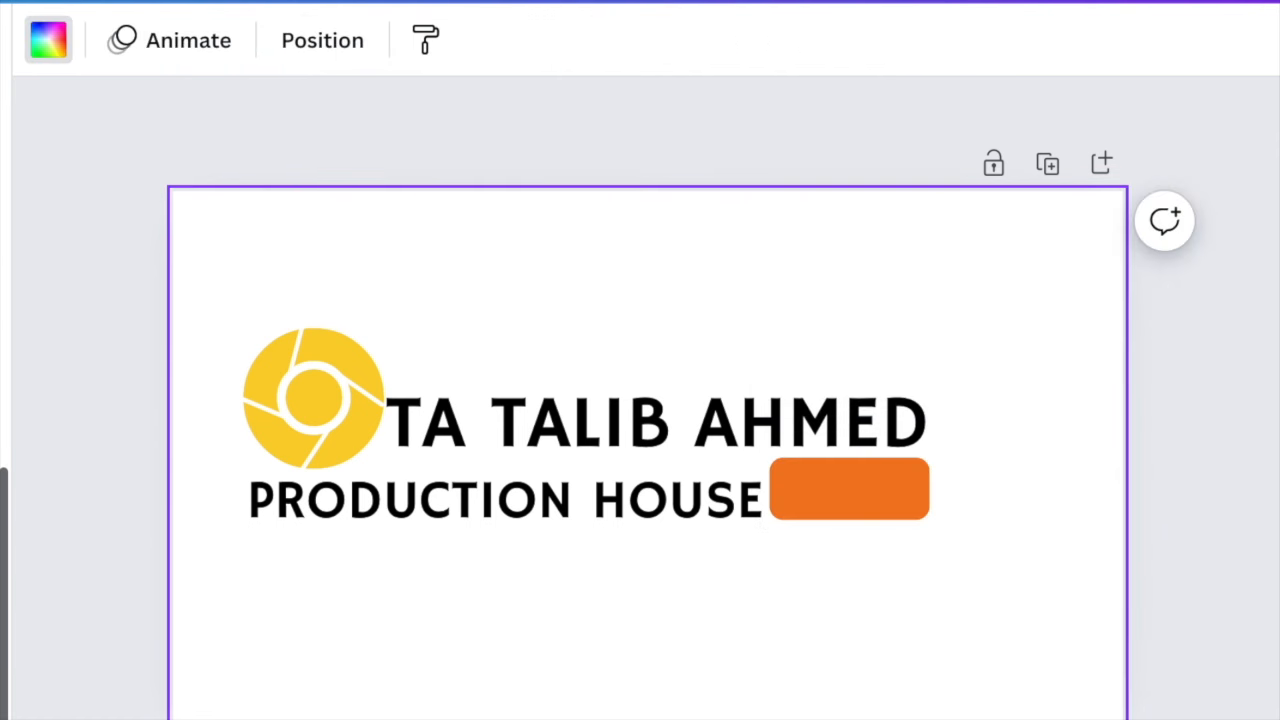
Add a triangle shape from Elements and shrink it to a small size
left_click(5, 400)
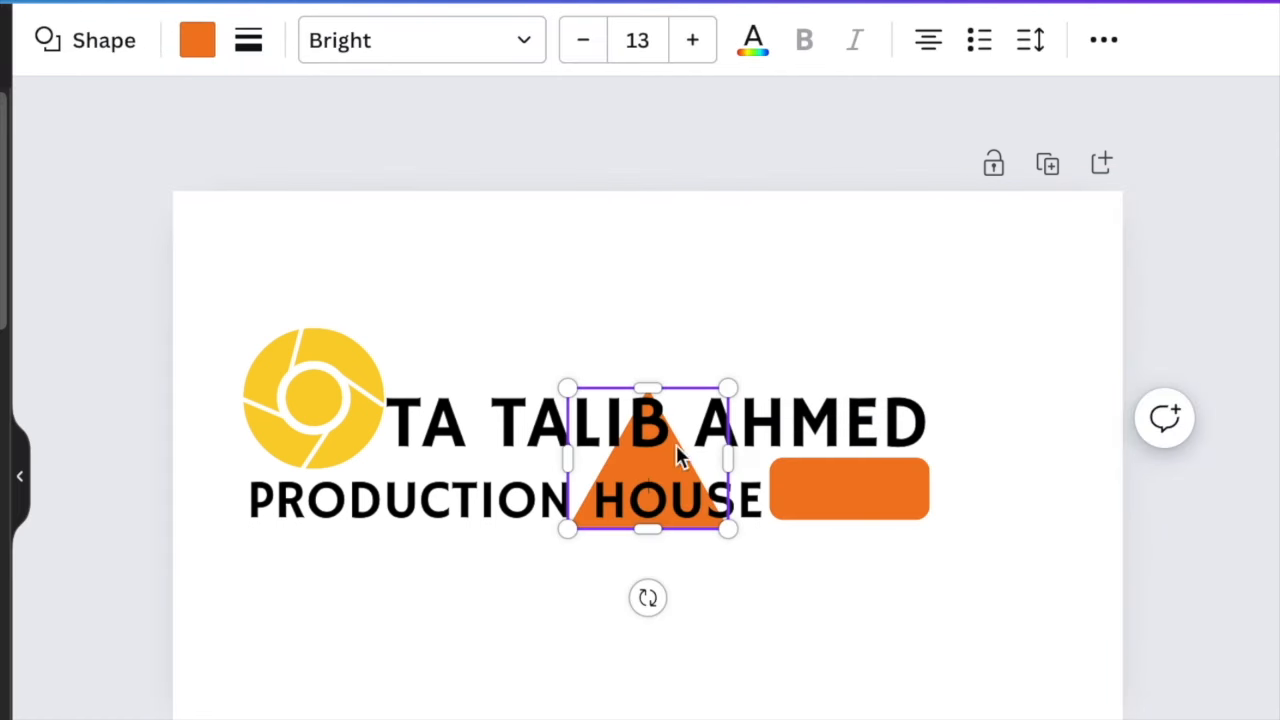
left_click_drag(648, 530, 643, 598)
left_click_drag(643, 598, 643, 628)
left_click_drag(796, 440, 795, 614)
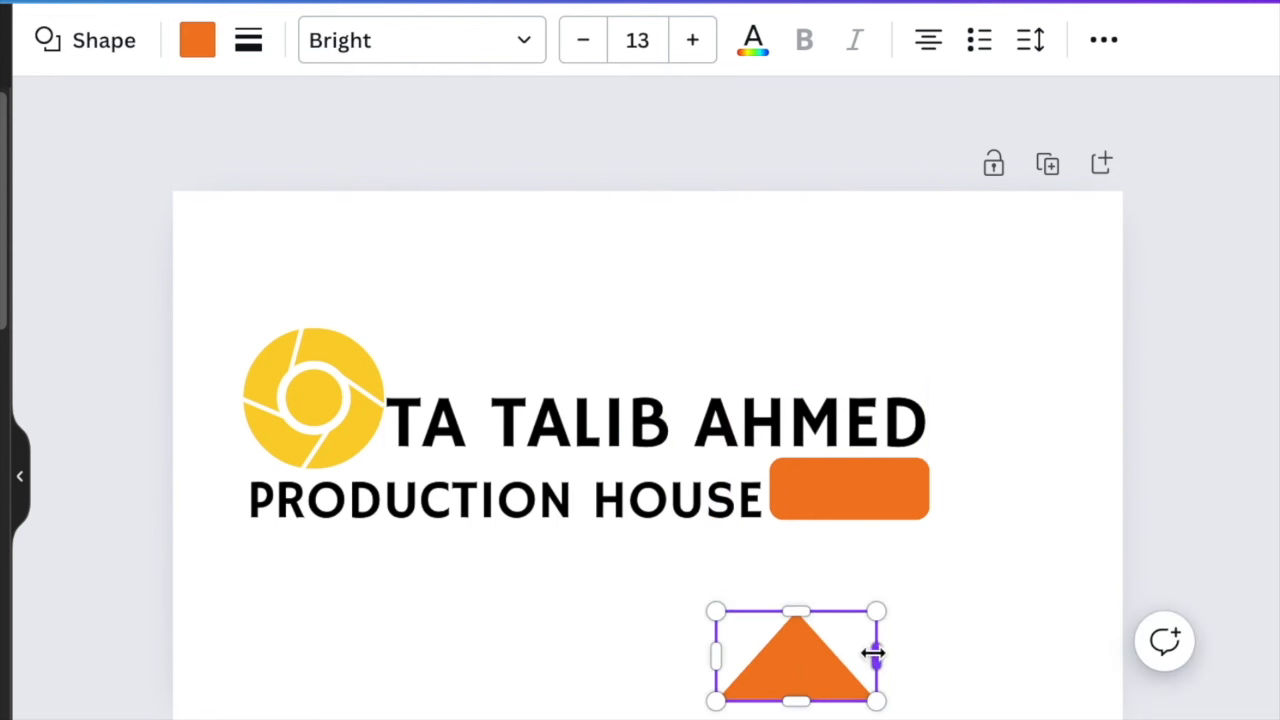
left_click_drag(873, 652, 782, 655)
left_click_drag(746, 606, 743, 657)
left_click_drag(779, 700, 763, 689)
Give the triangle corner rounding 16, colour it white, and set it at the bar's bottom centre
left_click(249, 42)
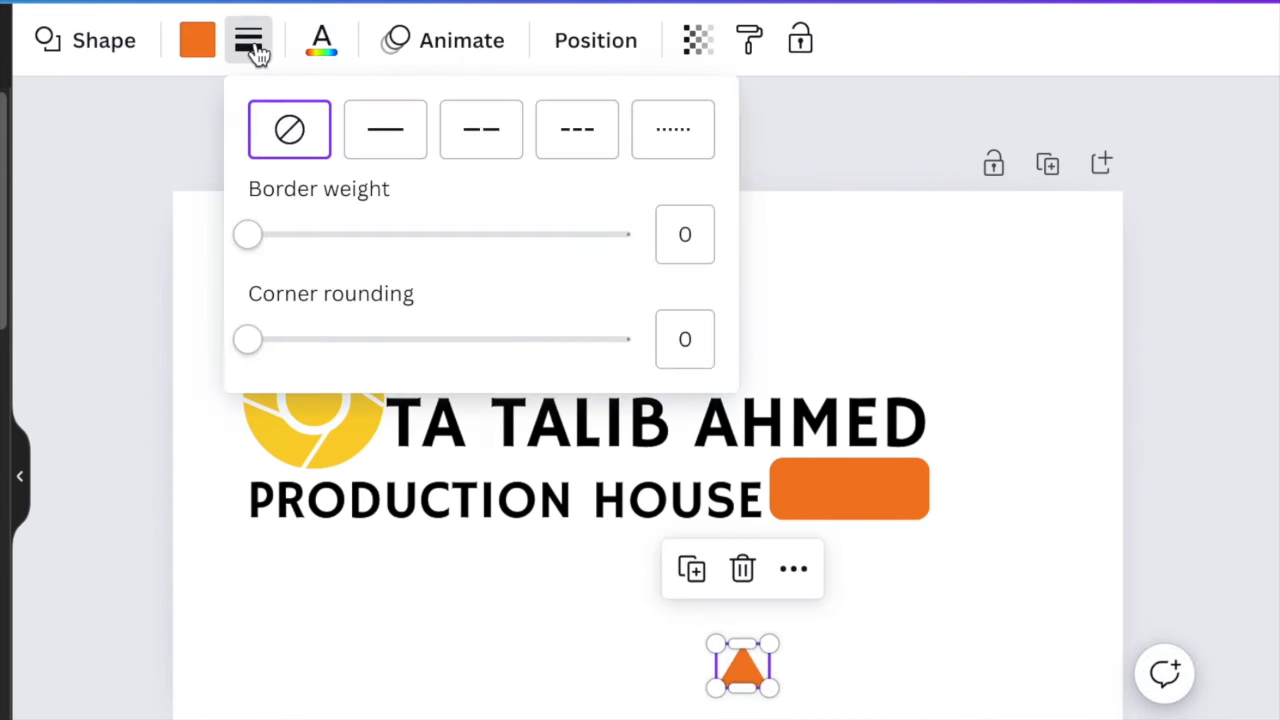
left_click_drag(248, 342, 316, 362)
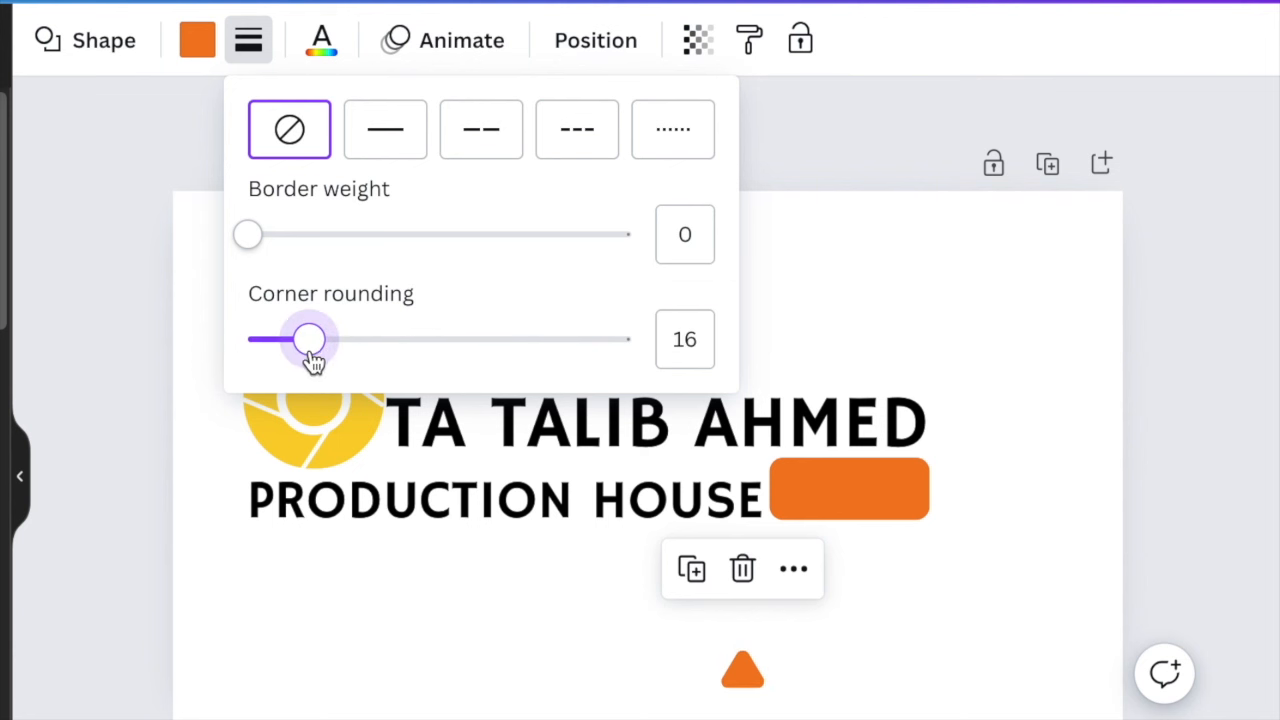
left_click(203, 38)
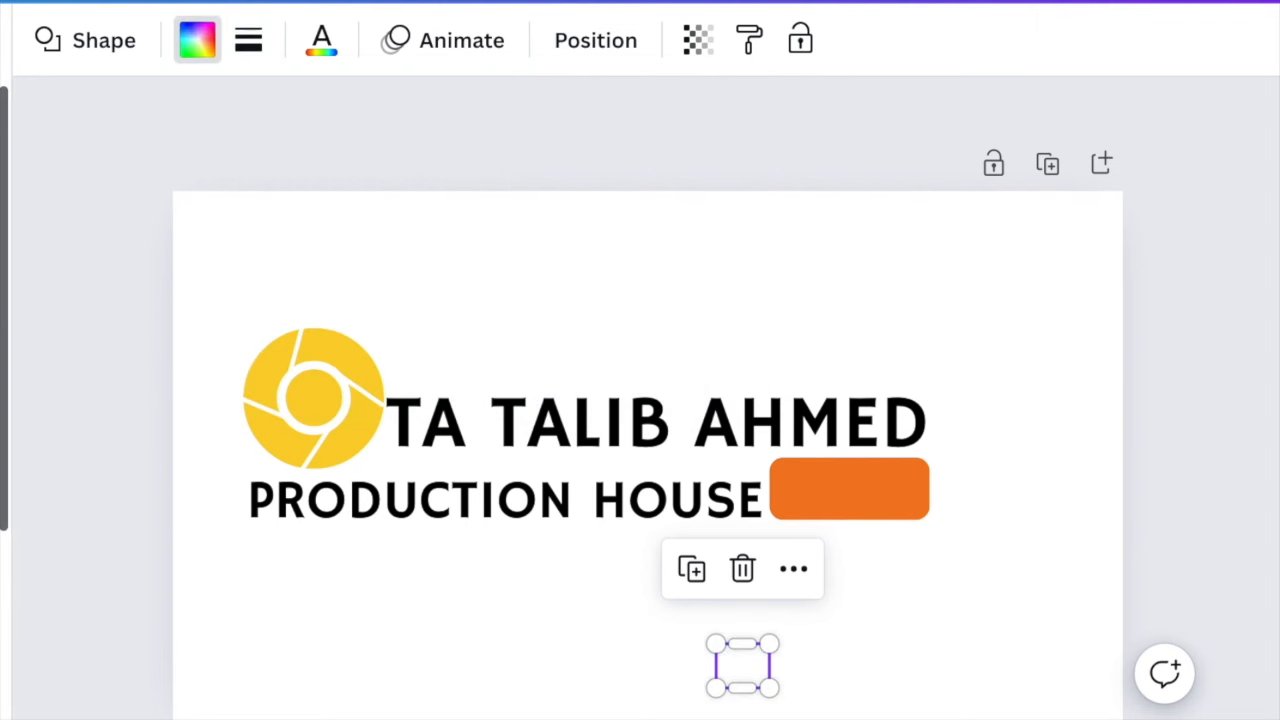
left_click_drag(770, 712, 874, 601)
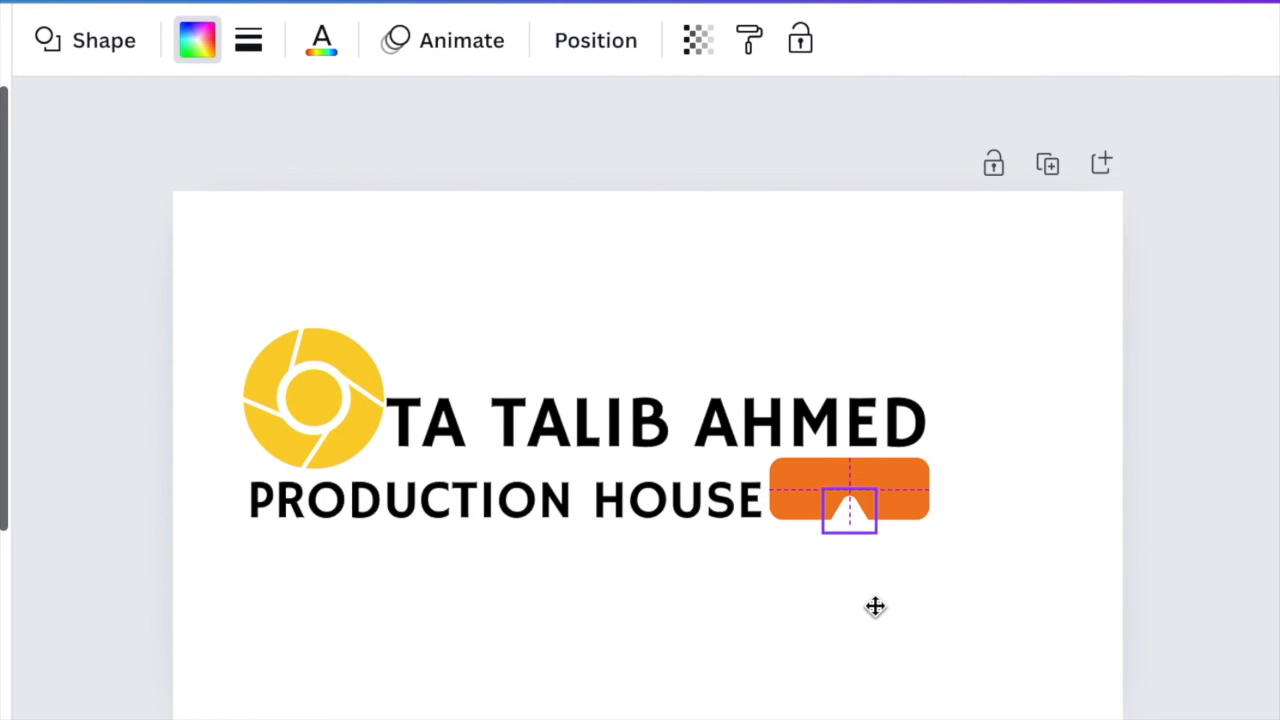
left_click_drag(875, 603, 876, 604)
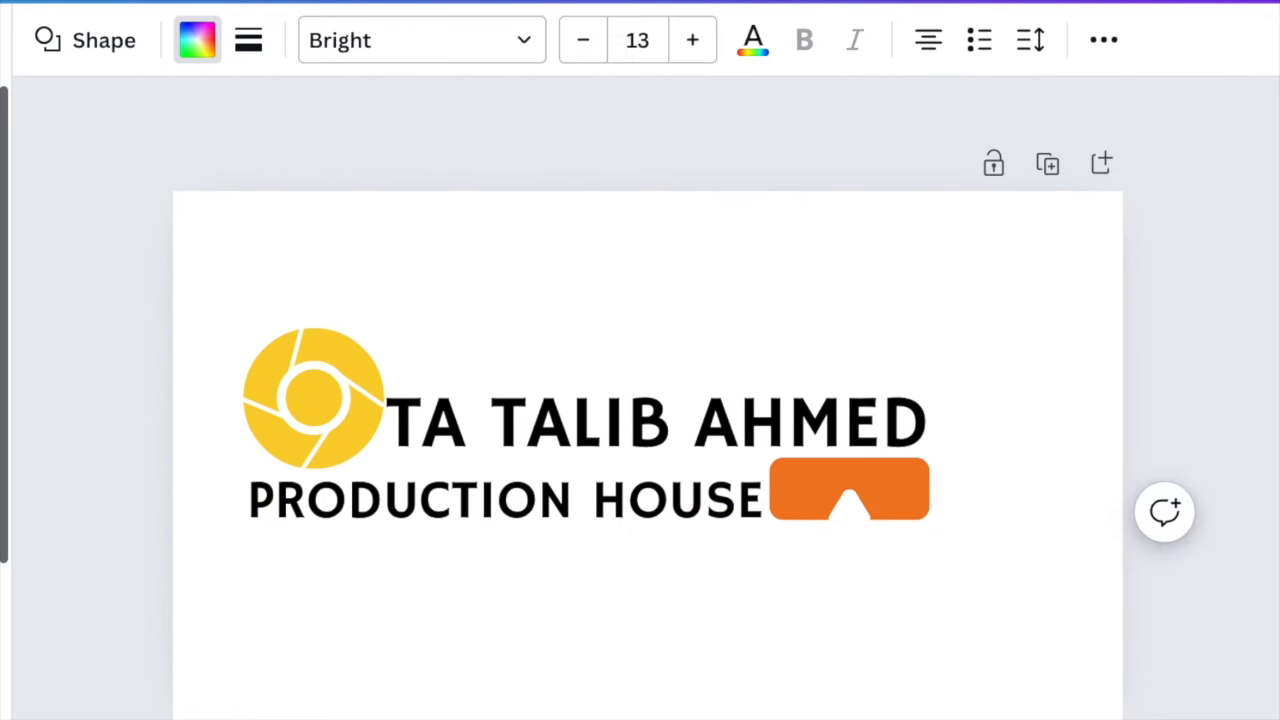
Move the new line lower, colour it orange, and switch it to a curved line
left_click(657, 638)
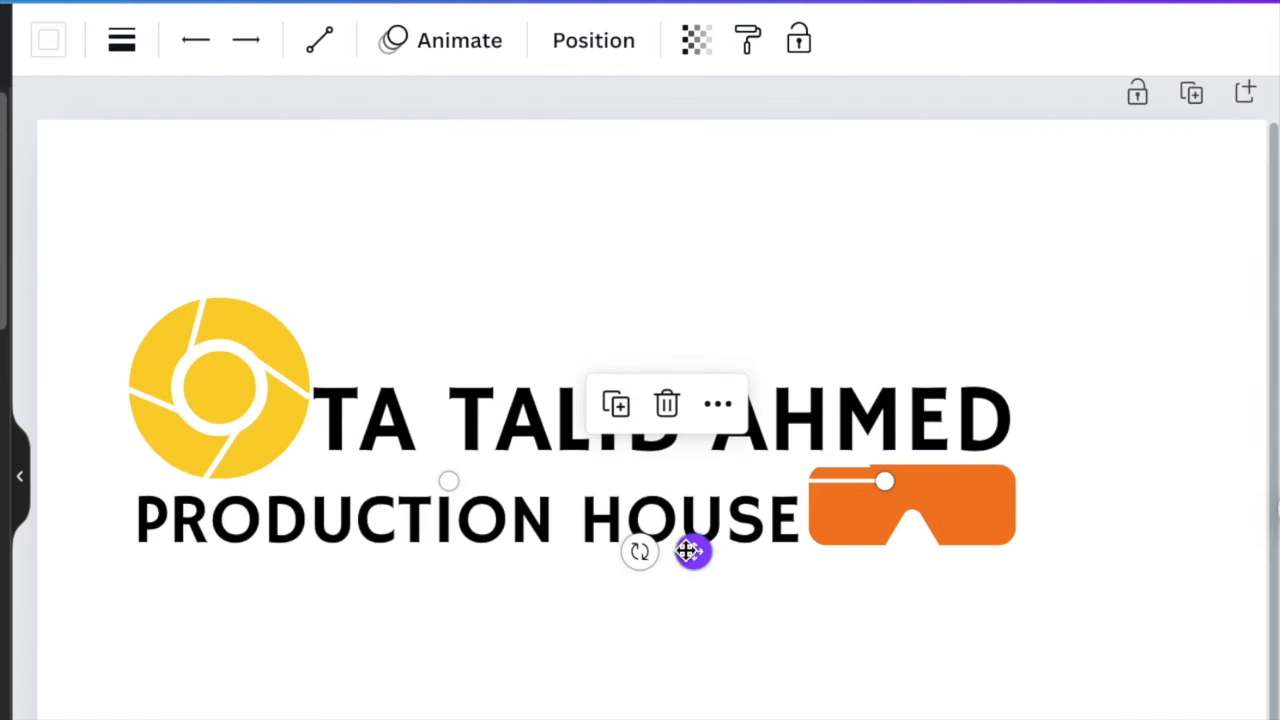
left_click_drag(686, 551, 686, 718)
left_click(47, 53)
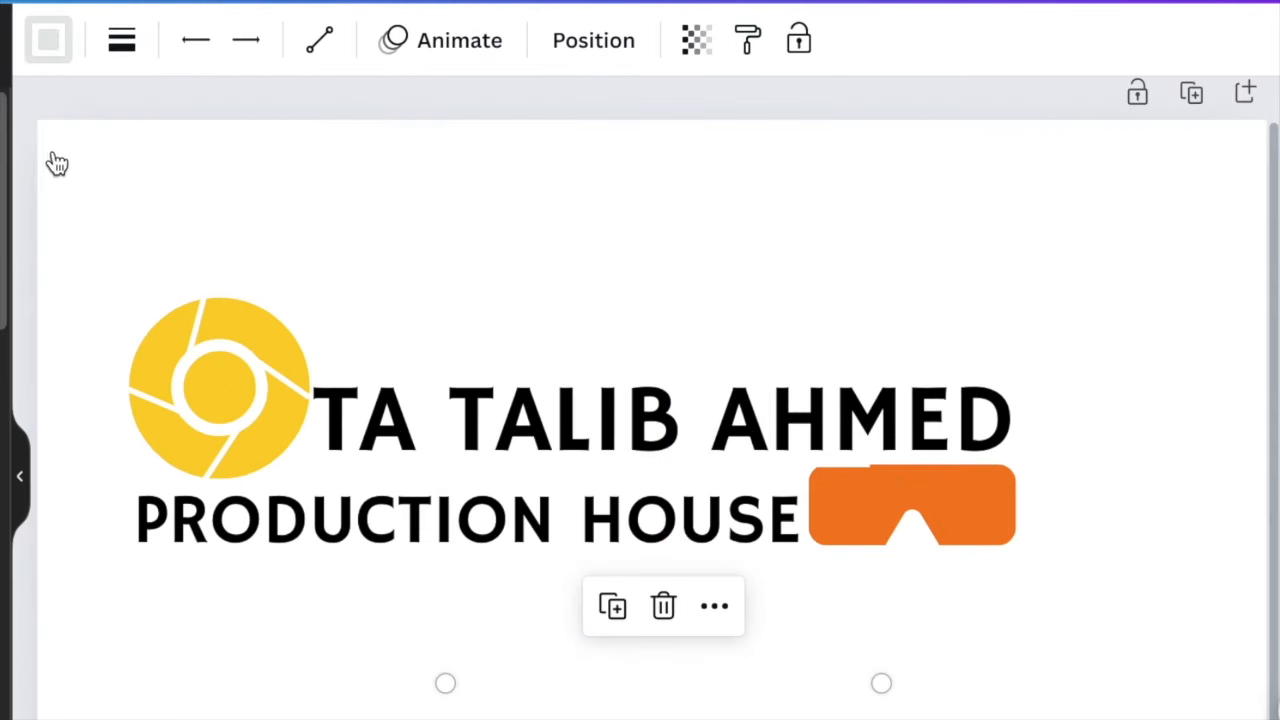
left_click(319, 40)
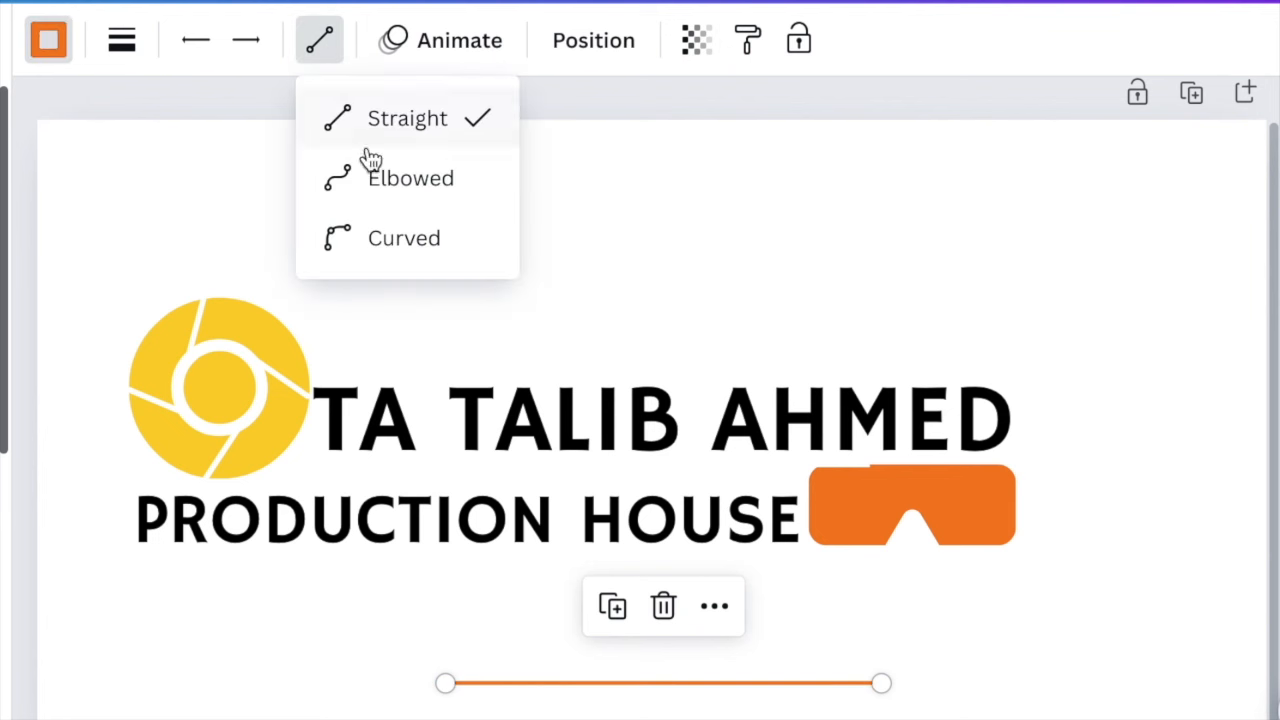
left_click(400, 240)
Bend and shorten the curve by dragging its ends and middle handle into an arch
left_click_drag(665, 628, 851, 651)
left_click_drag(470, 688, 801, 659)
left_click_drag(875, 687, 809, 668)
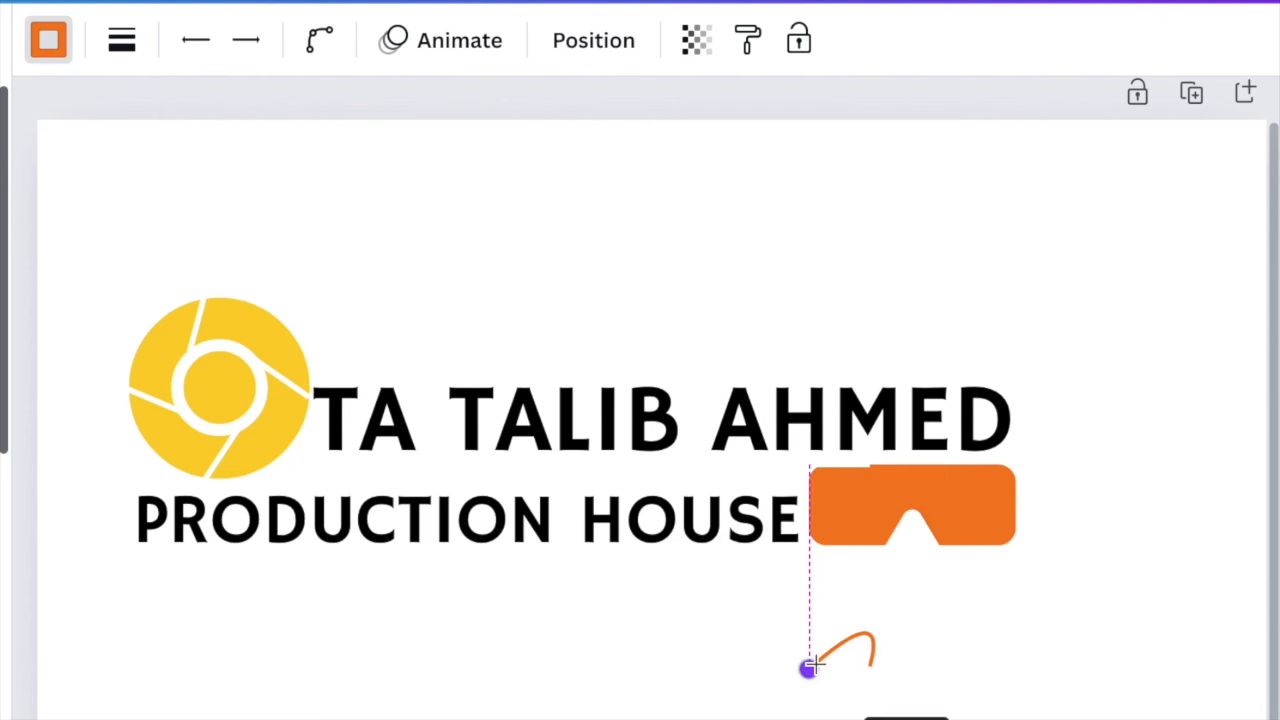
left_click_drag(816, 664, 816, 664)
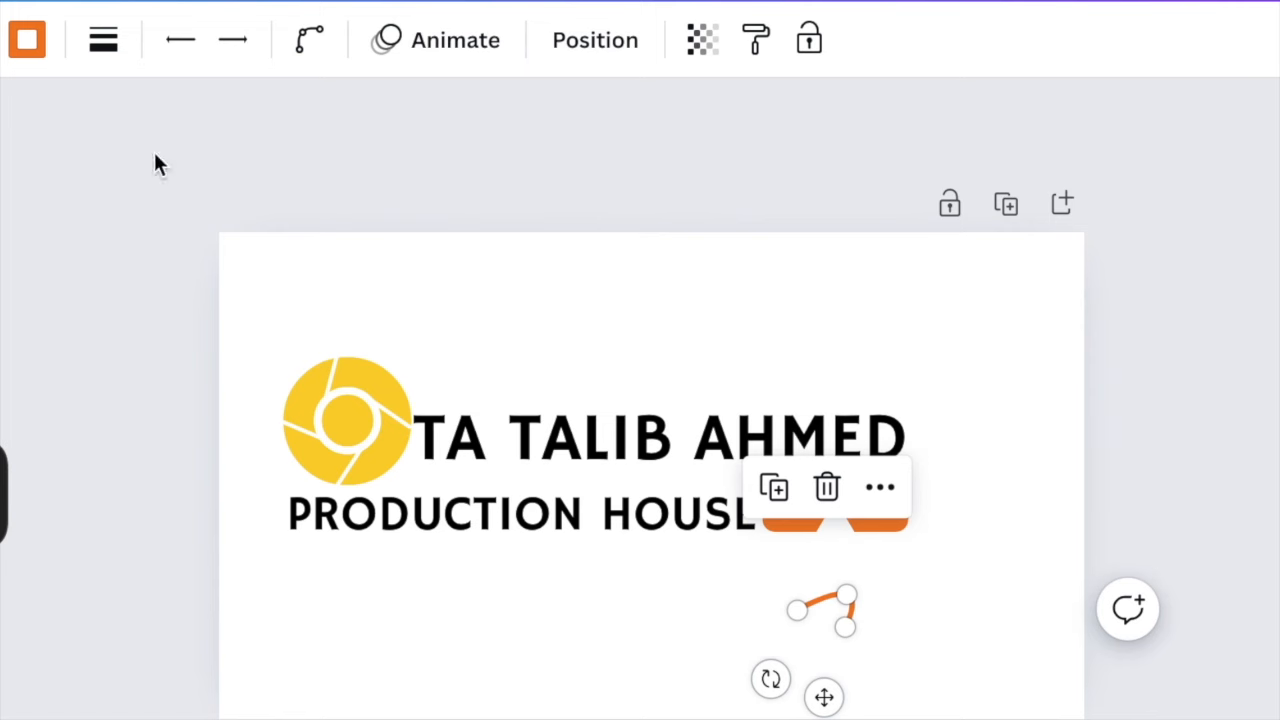
left_click_drag(846, 595, 912, 577)
left_click_drag(848, 627, 877, 637)
left_click_drag(866, 635, 875, 636)
scroll(900, 665, "up", 3)
left_click_drag(917, 683, 936, 690)
left_click_drag(1078, 652, 1008, 635)
Raise the curve's line weight to 15 and arc it over the goggles past their right edge
left_click(104, 40)
left_click_drag(129, 320, 157, 327)
left_click_drag(905, 718, 894, 591)
left_click(1036, 690)
left_click(1001, 480)
left_click_drag(998, 460, 1030, 465)
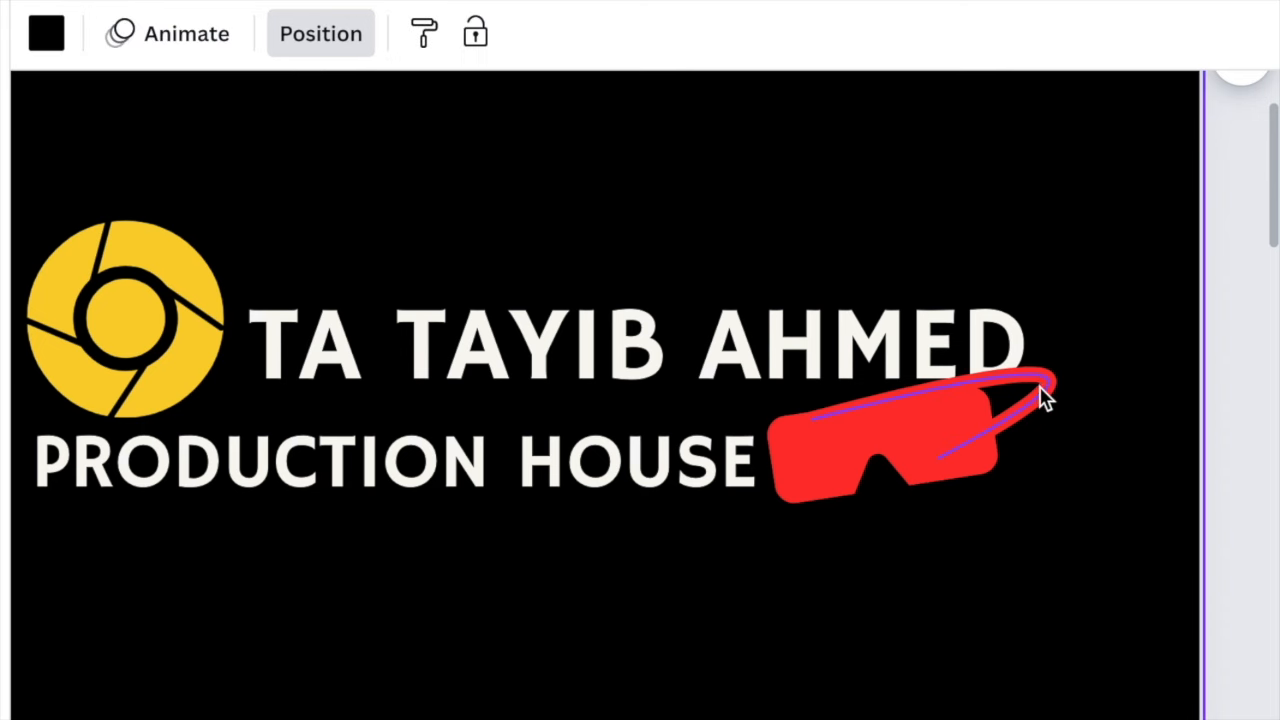
Duplicate the red strap line, colour the copy black, and place it alongside
left_click(1043, 397)
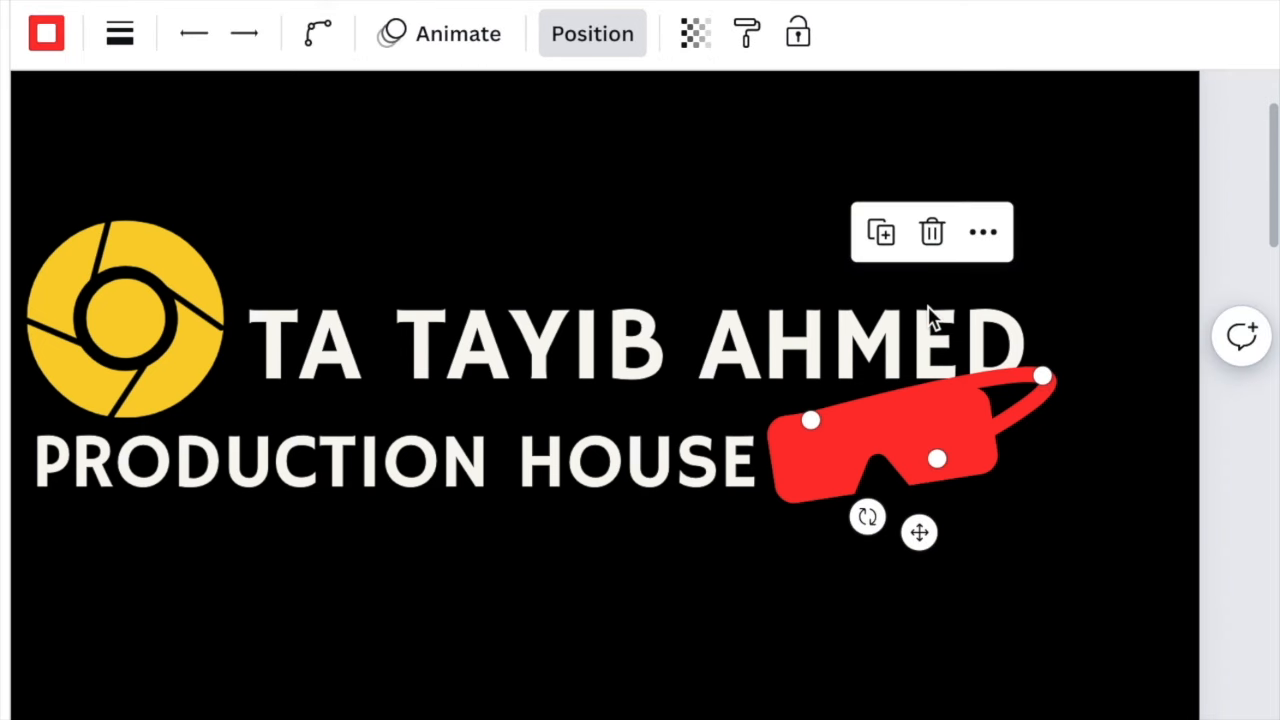
left_click(881, 236)
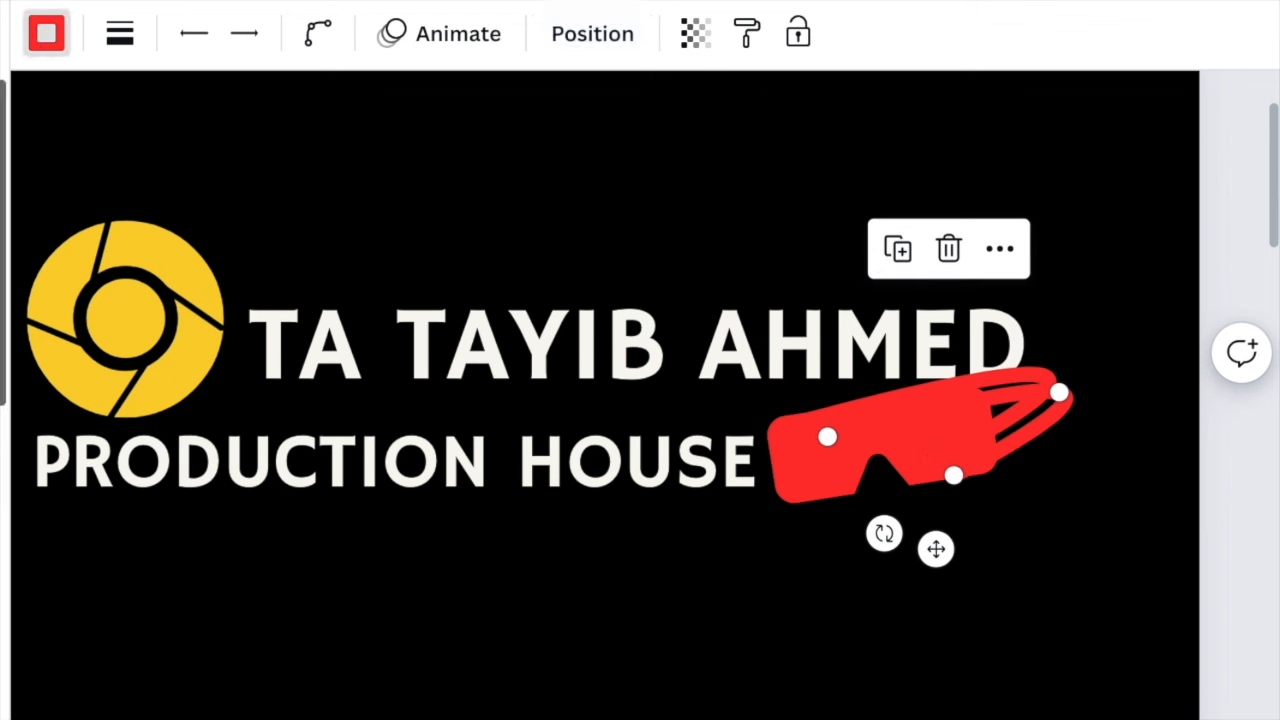
left_click(2, 400)
left_click_drag(936, 552, 928, 531)
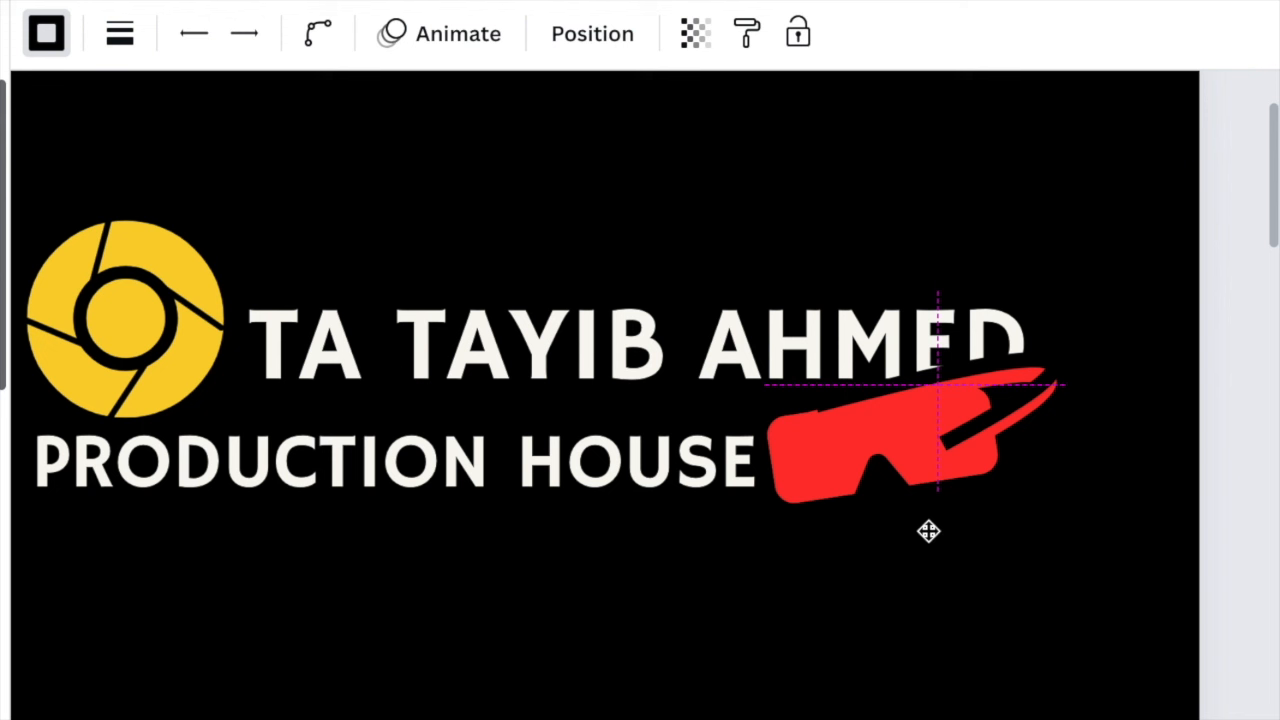
left_click_drag(929, 531, 928, 526)
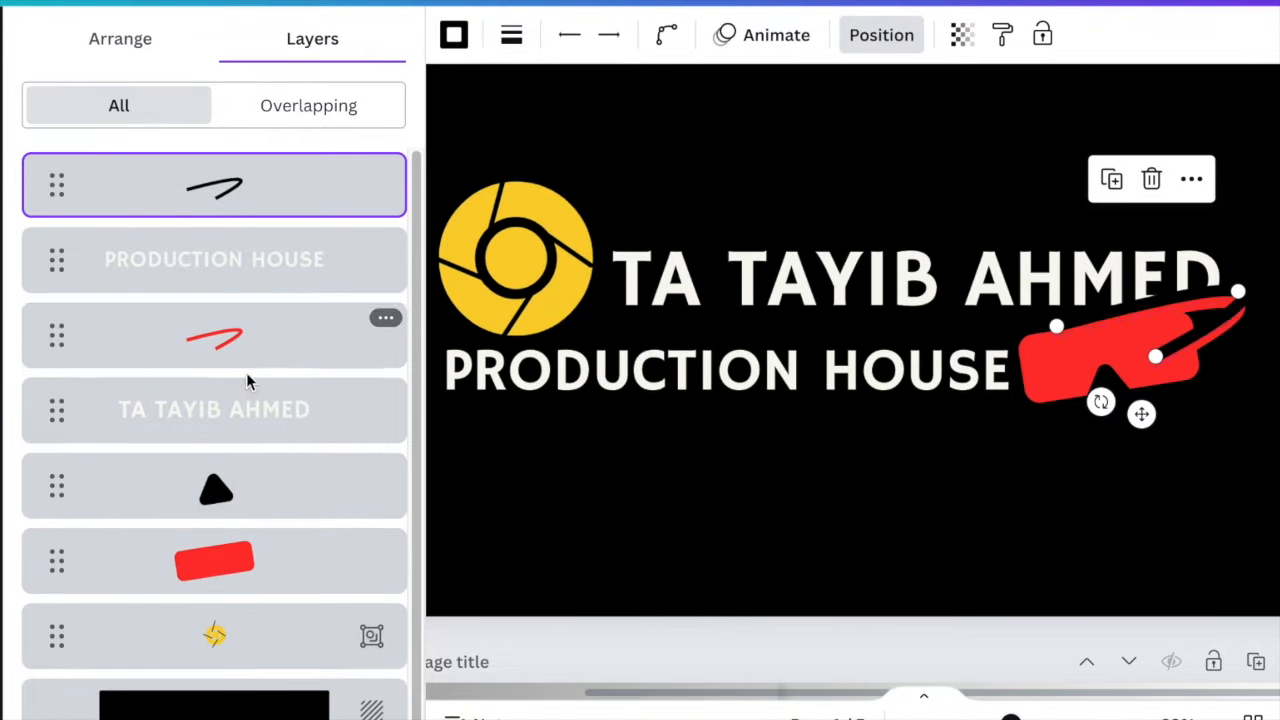
Move the red line and triangle to the top of the layer stack, then zoom out to Page 2
left_click_drag(251, 334, 251, 162)
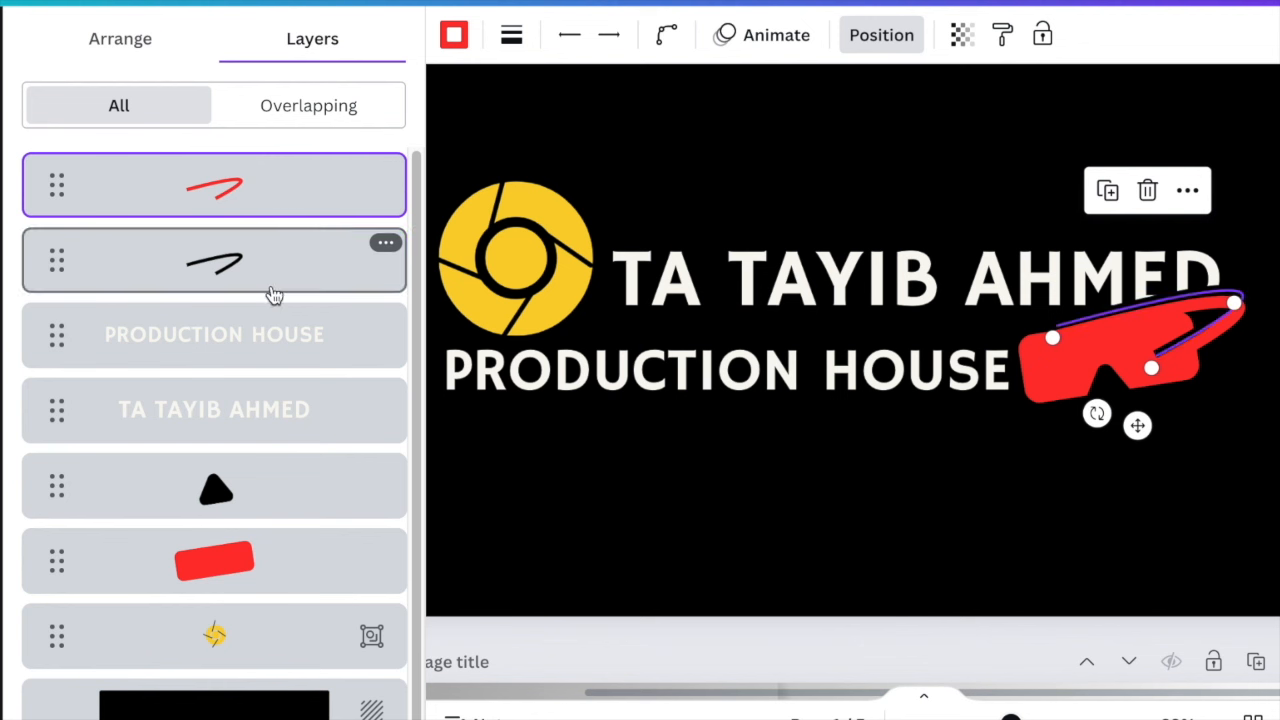
left_click_drag(246, 487, 245, 238)
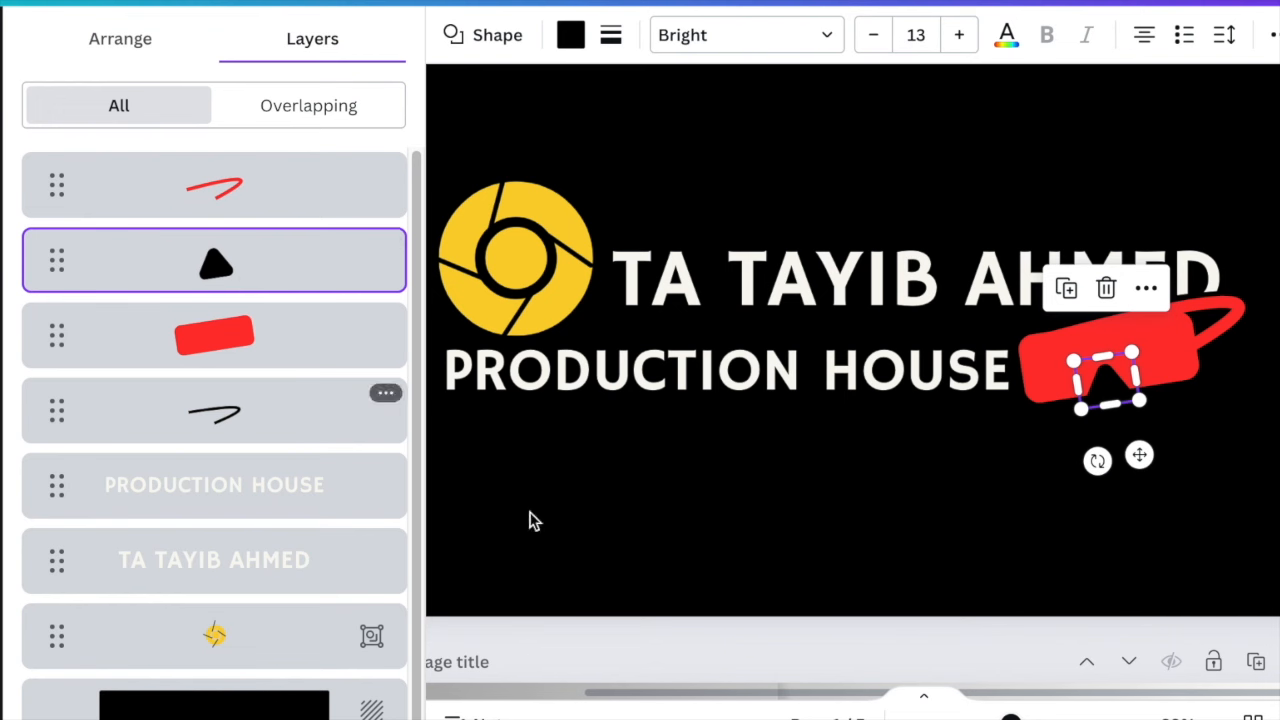
left_click(843, 513)
left_click_drag(1010, 716, 990, 718)
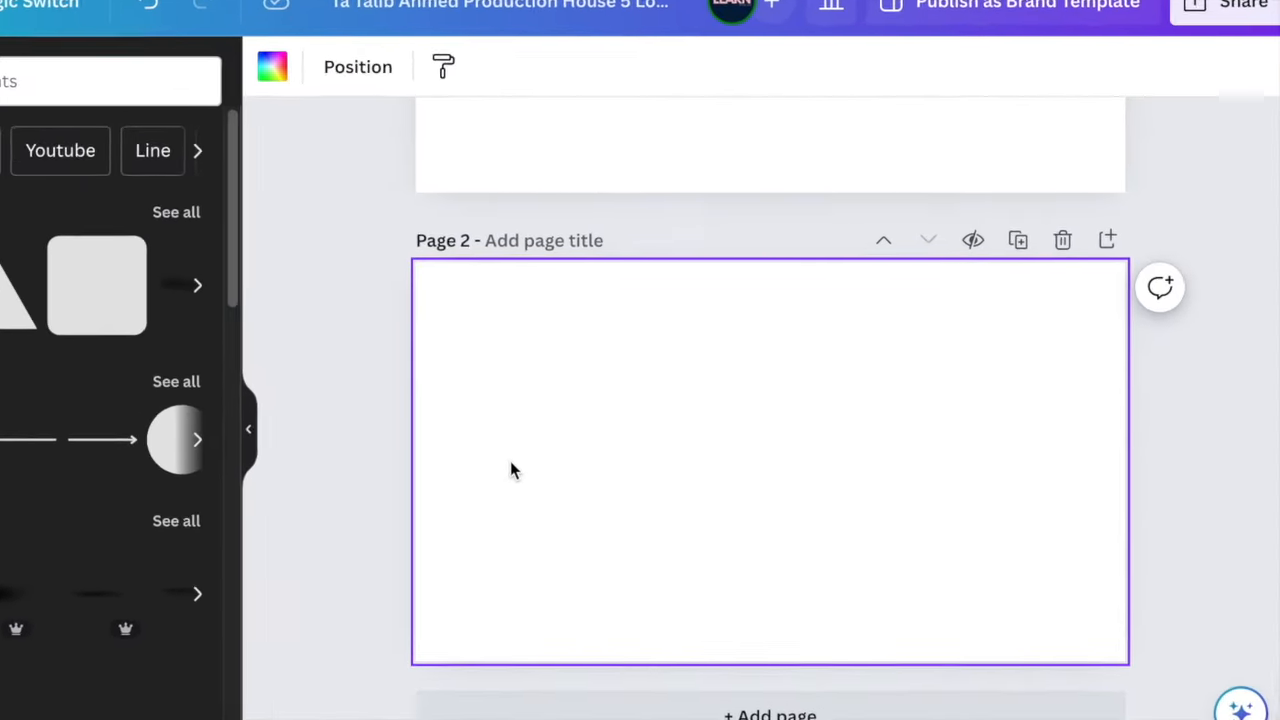
Add a text box to Page 2 and make it a very large letter T
key("t")
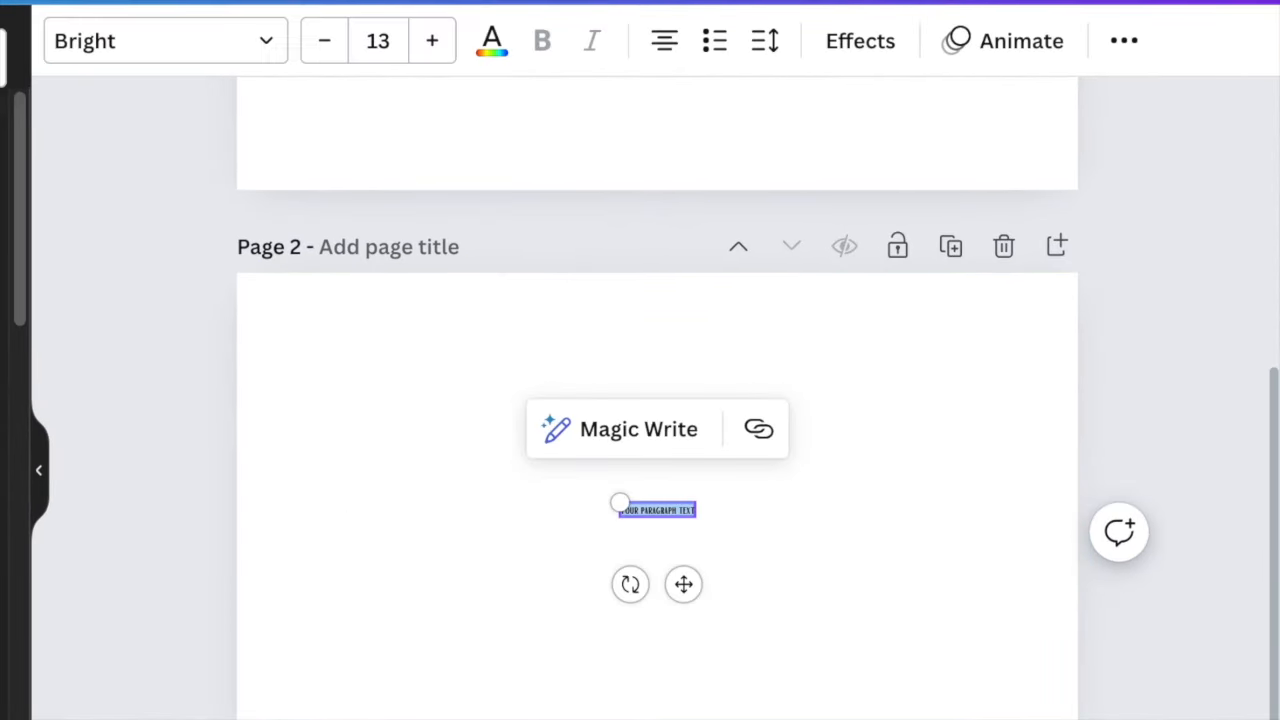
left_click_drag(620, 505, 398, 462)
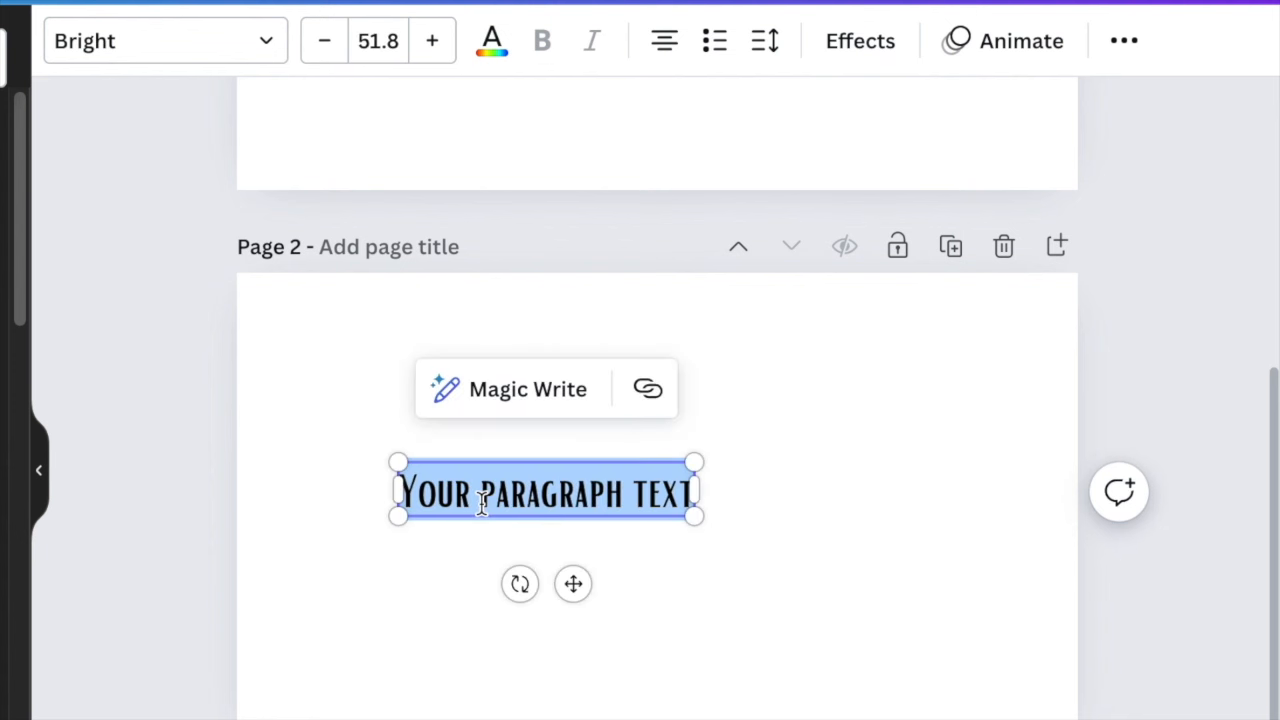
key("BackSpace")
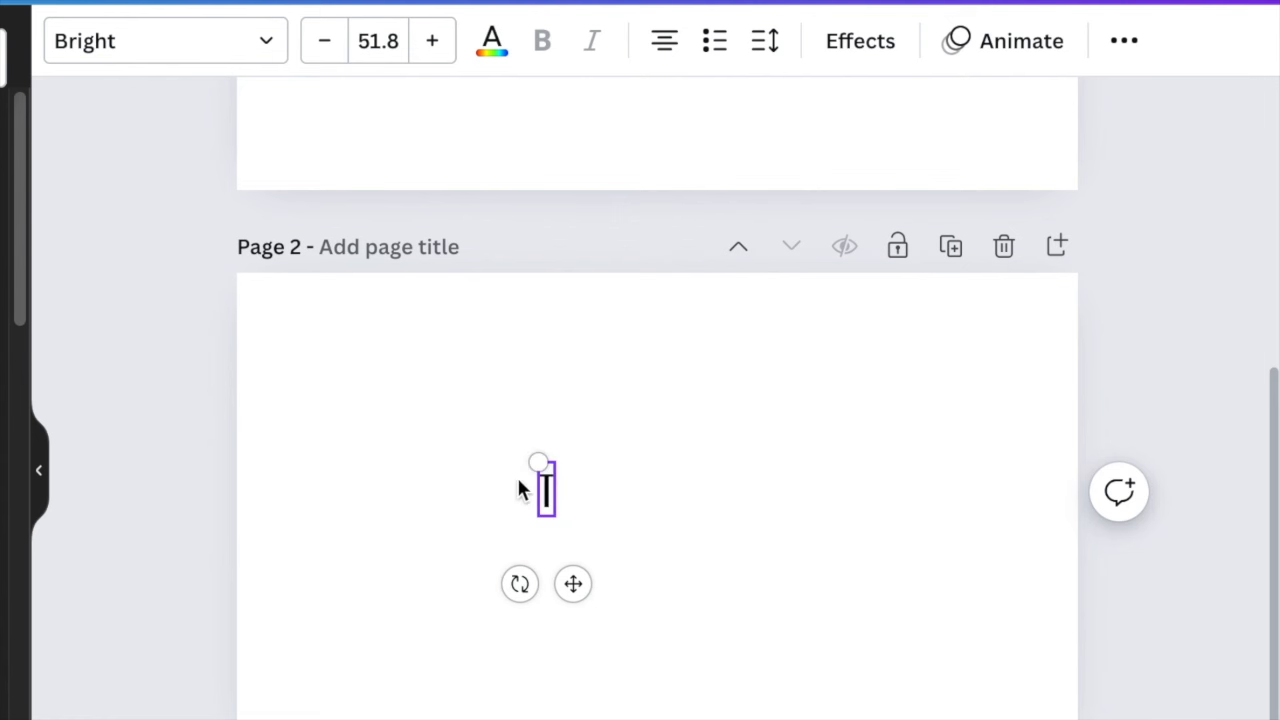
left_click_drag(535, 463, 229, 397)
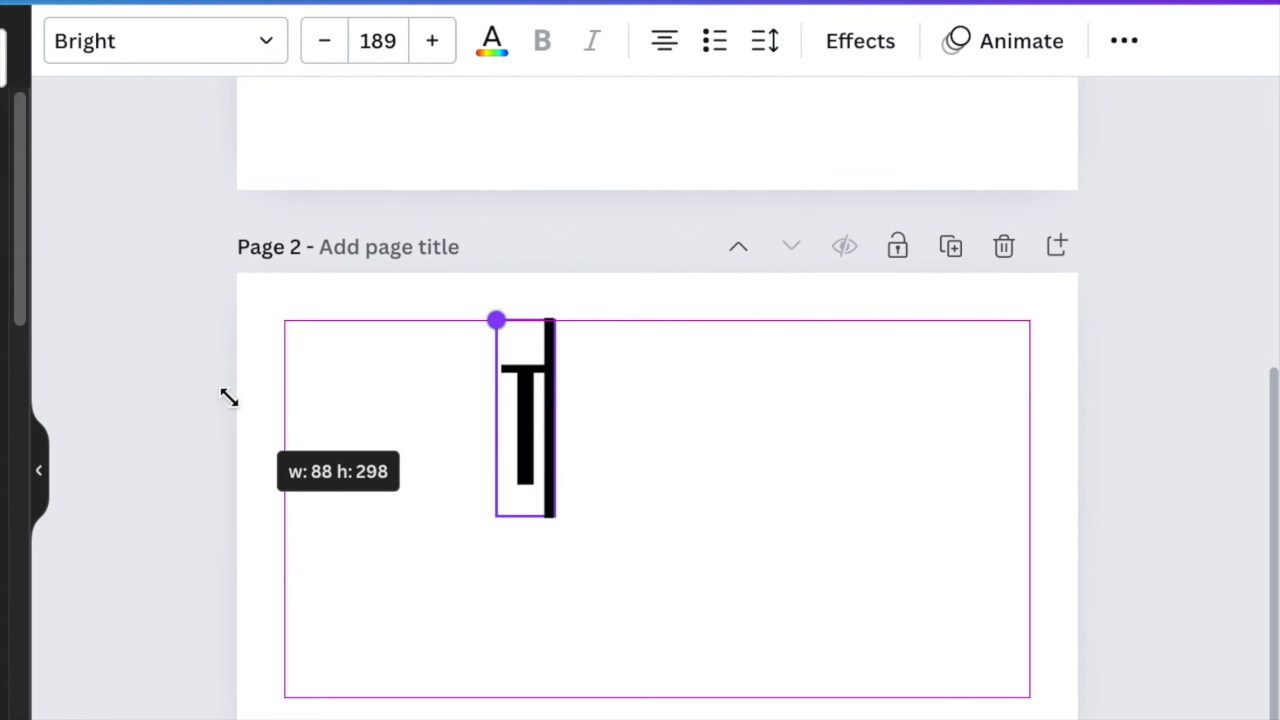
left_click_drag(554, 517, 587, 644)
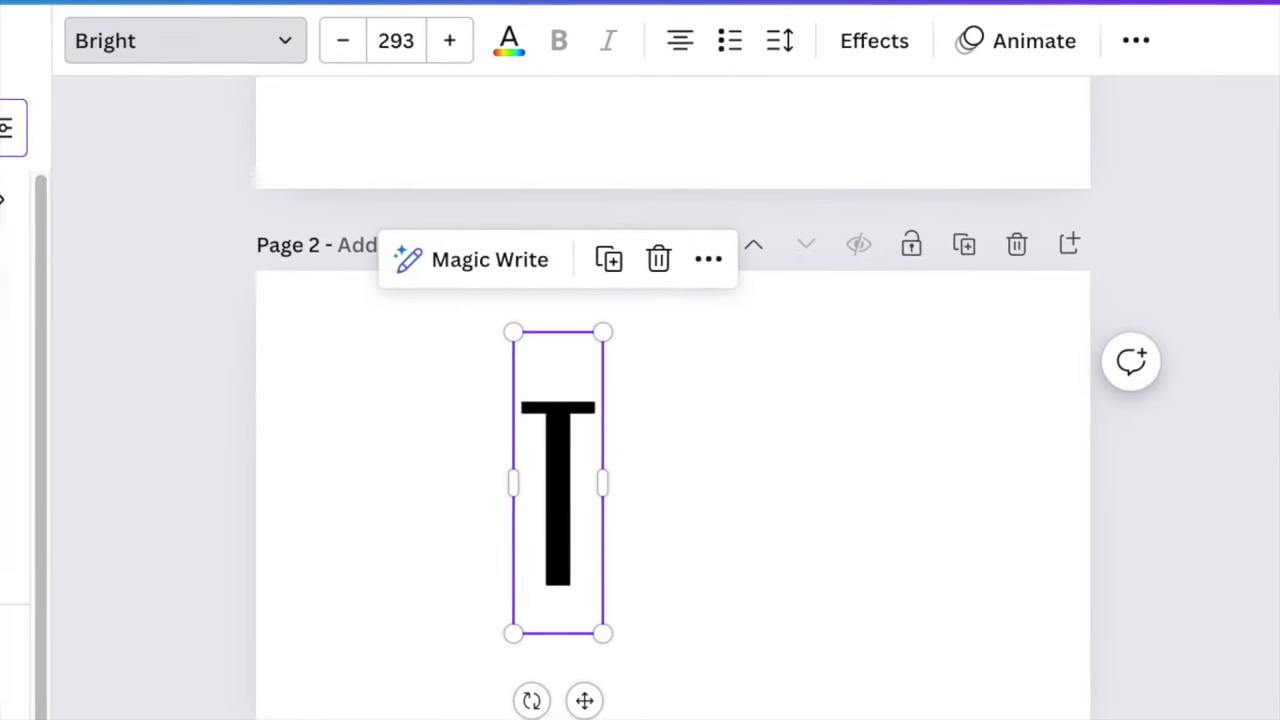
Set the T in the TAN Pearl font and shrink it to size 263
left_click(2, 129)
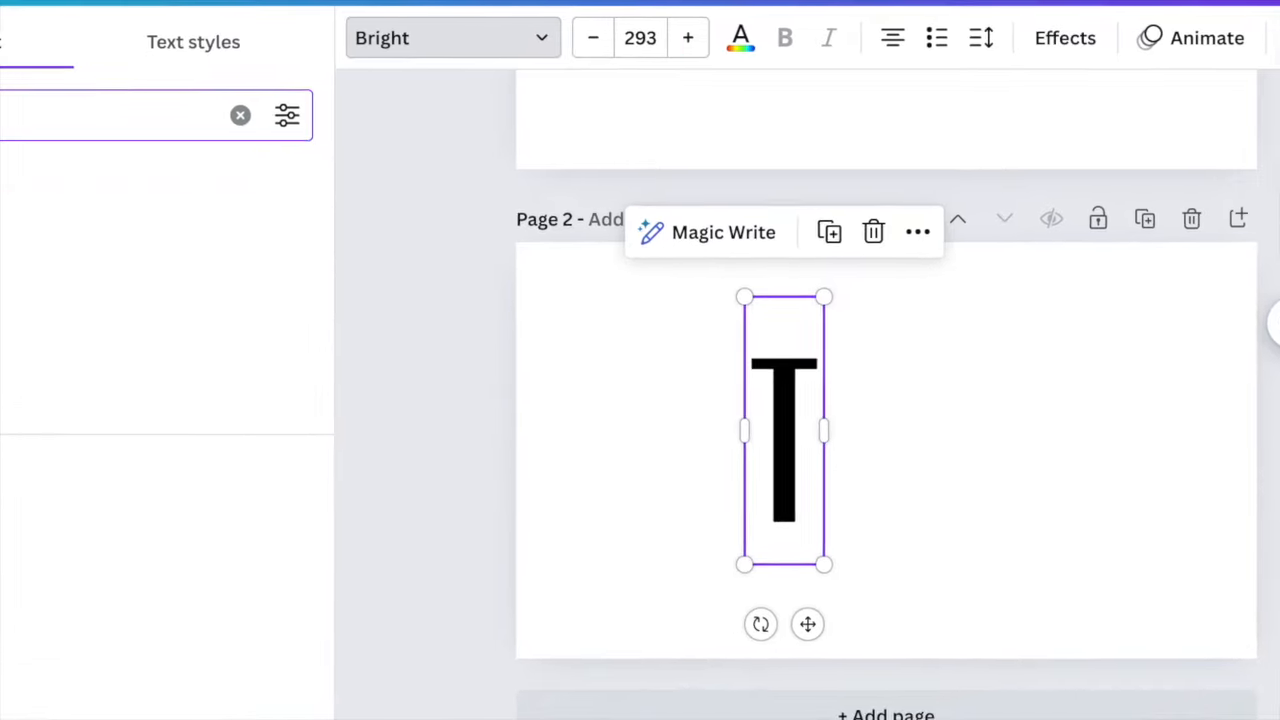
type("TAN PEARL")
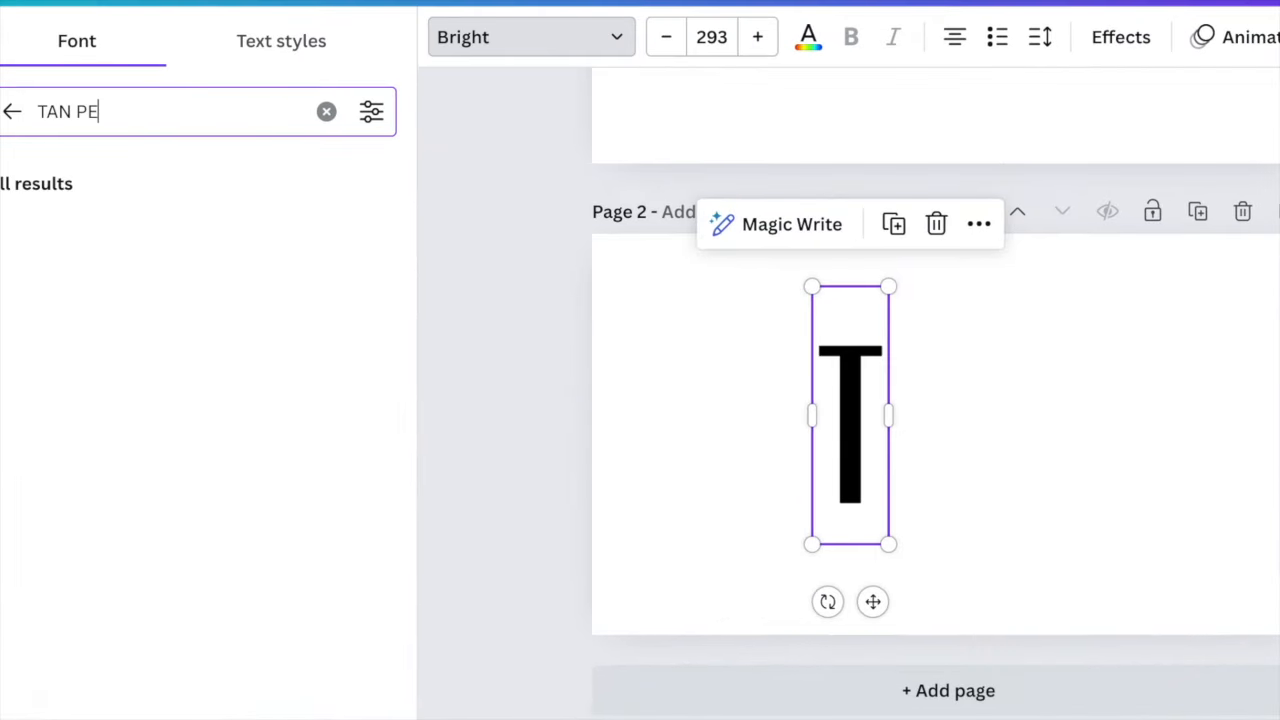
left_click(30, 255)
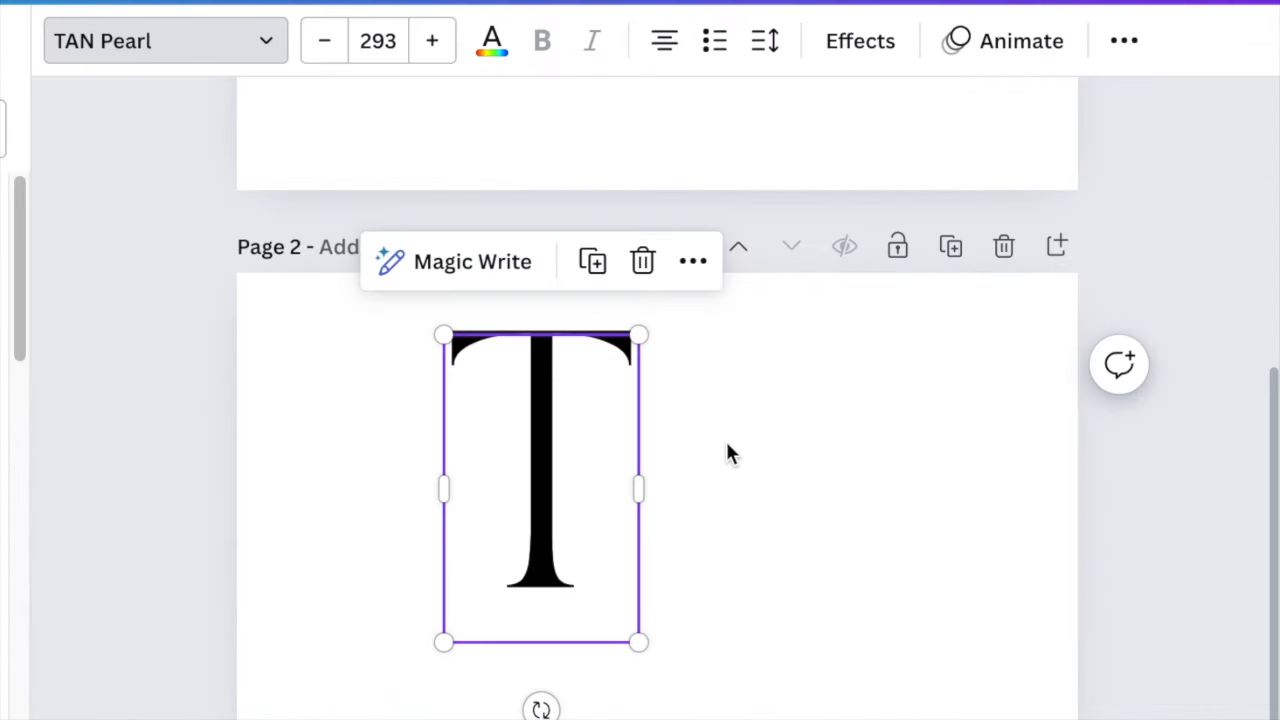
left_click(723, 487)
left_click(594, 514)
left_click_drag(637, 333, 619, 367)
Duplicate the T beside the original and retype the copy as A
left_click_drag(557, 455, 747, 448)
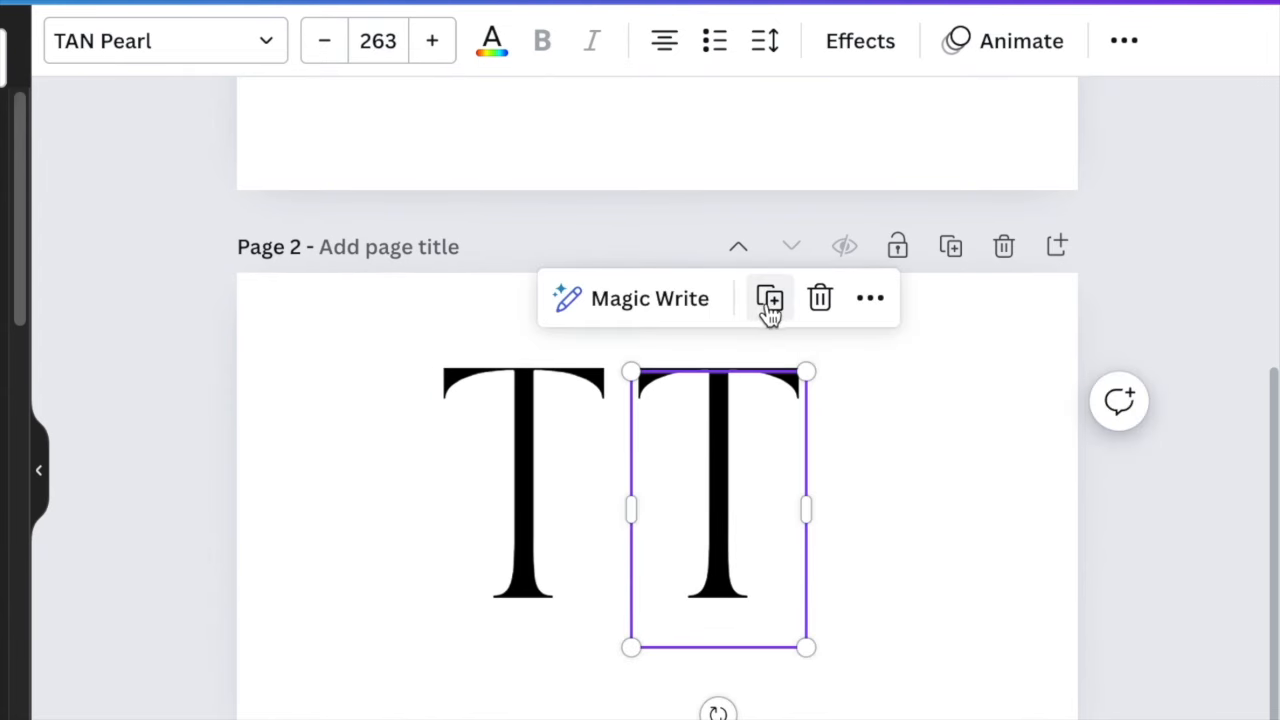
left_click(834, 523)
double_click(720, 497)
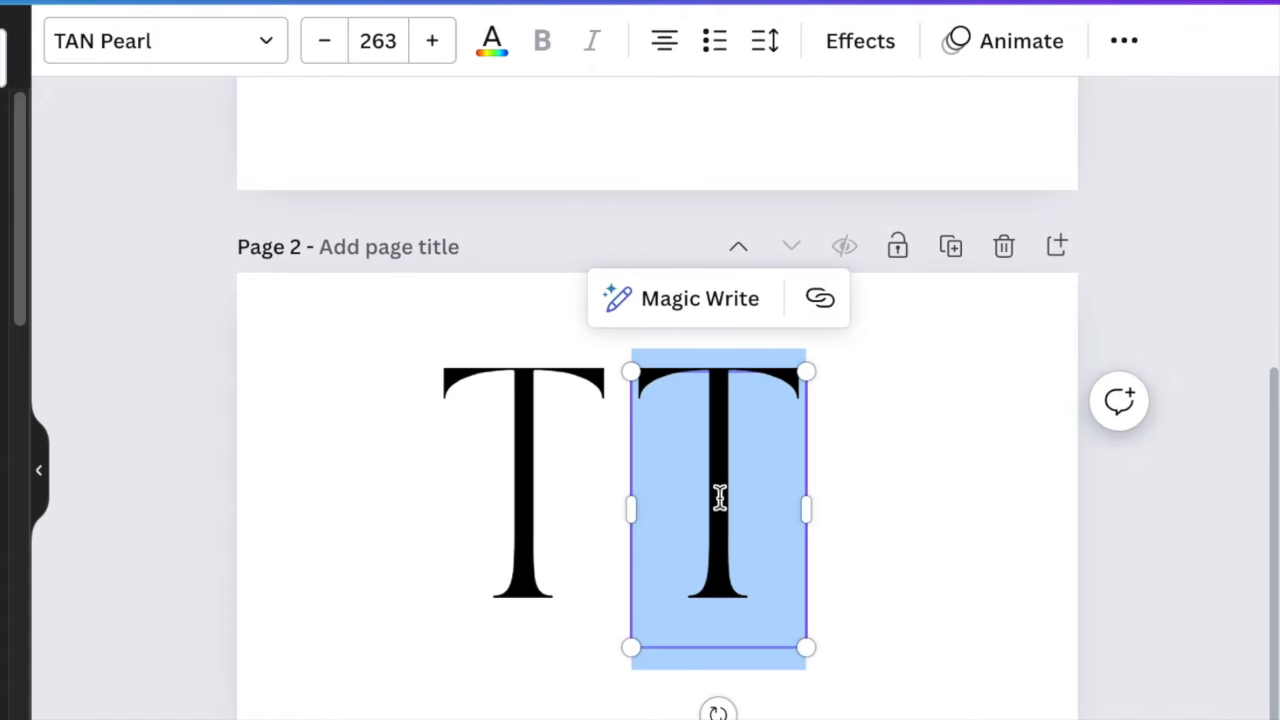
type("A")
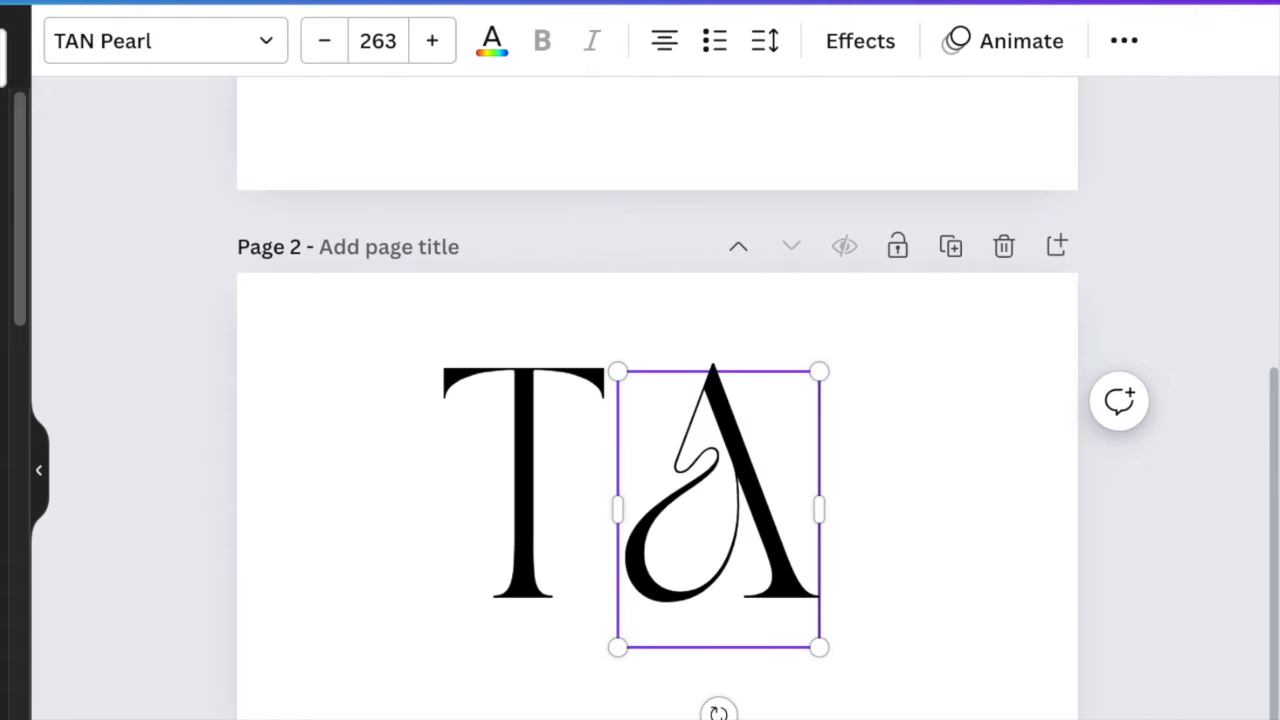
Set the A in Noto Serif Display ExtraCondensed and enlarge it to 357 to match the T
left_click(266, 41)
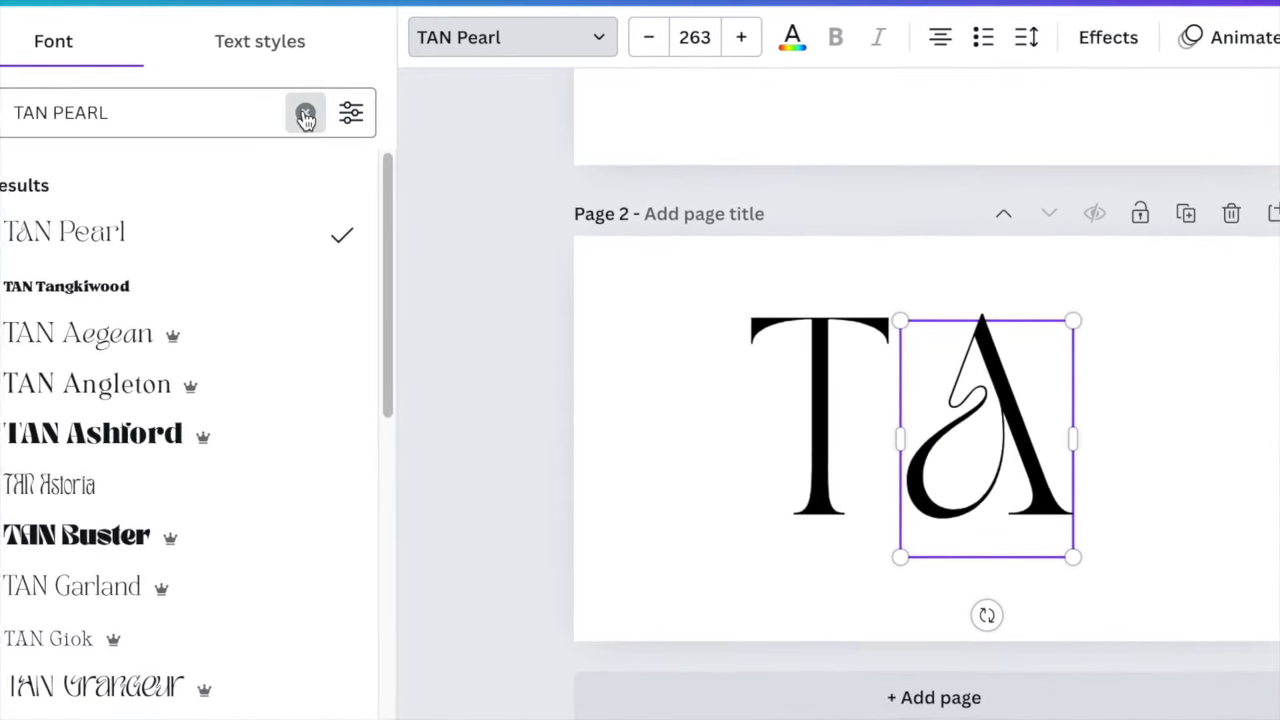
left_click(305, 116)
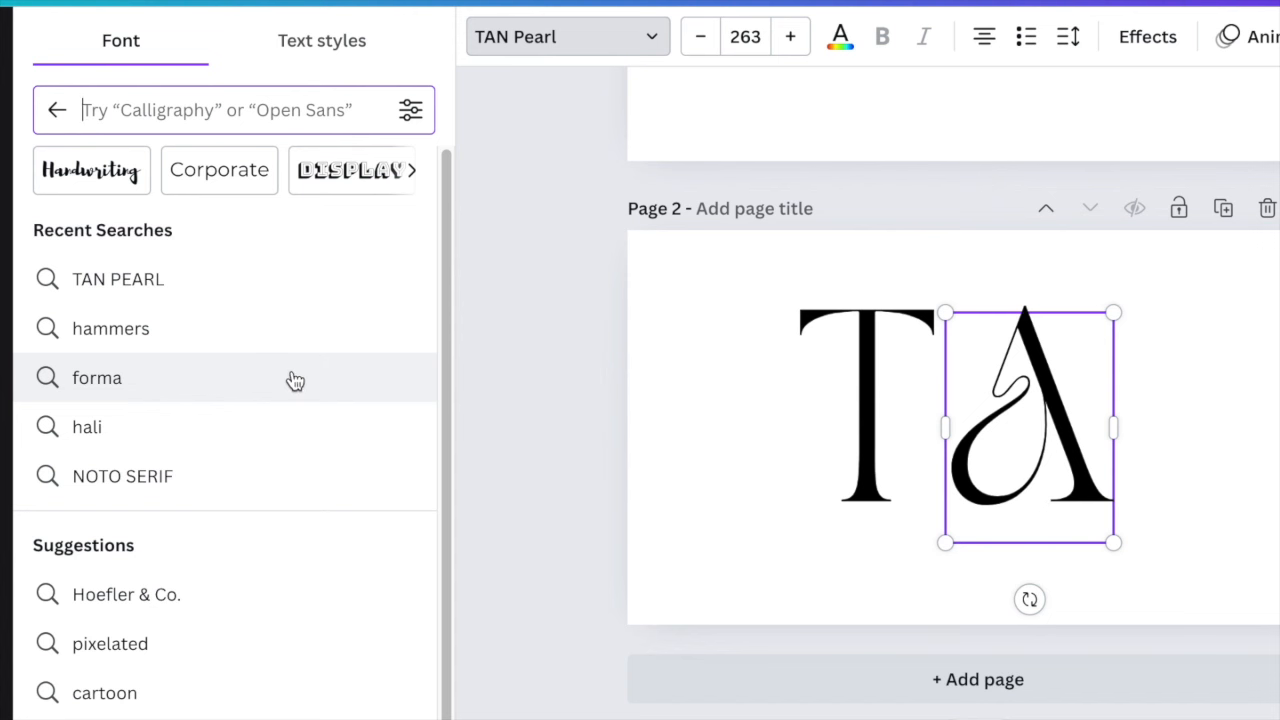
scroll(295, 379, "down", 1)
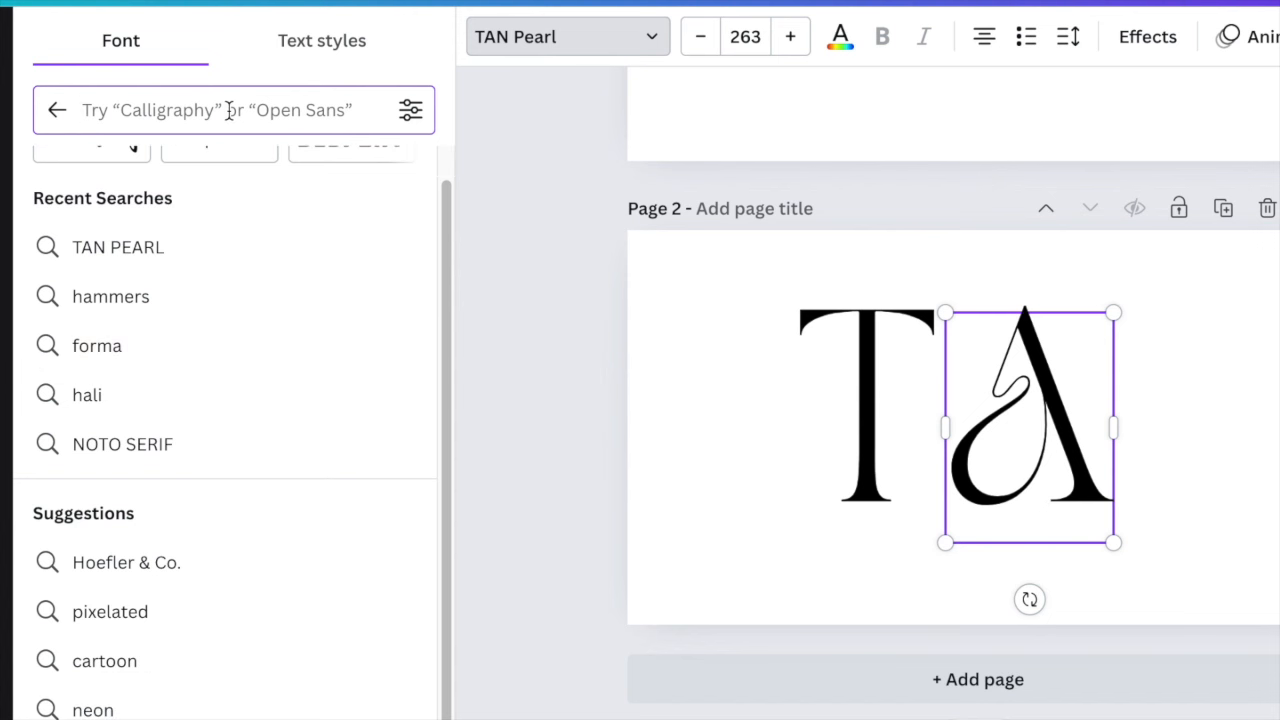
type("P")
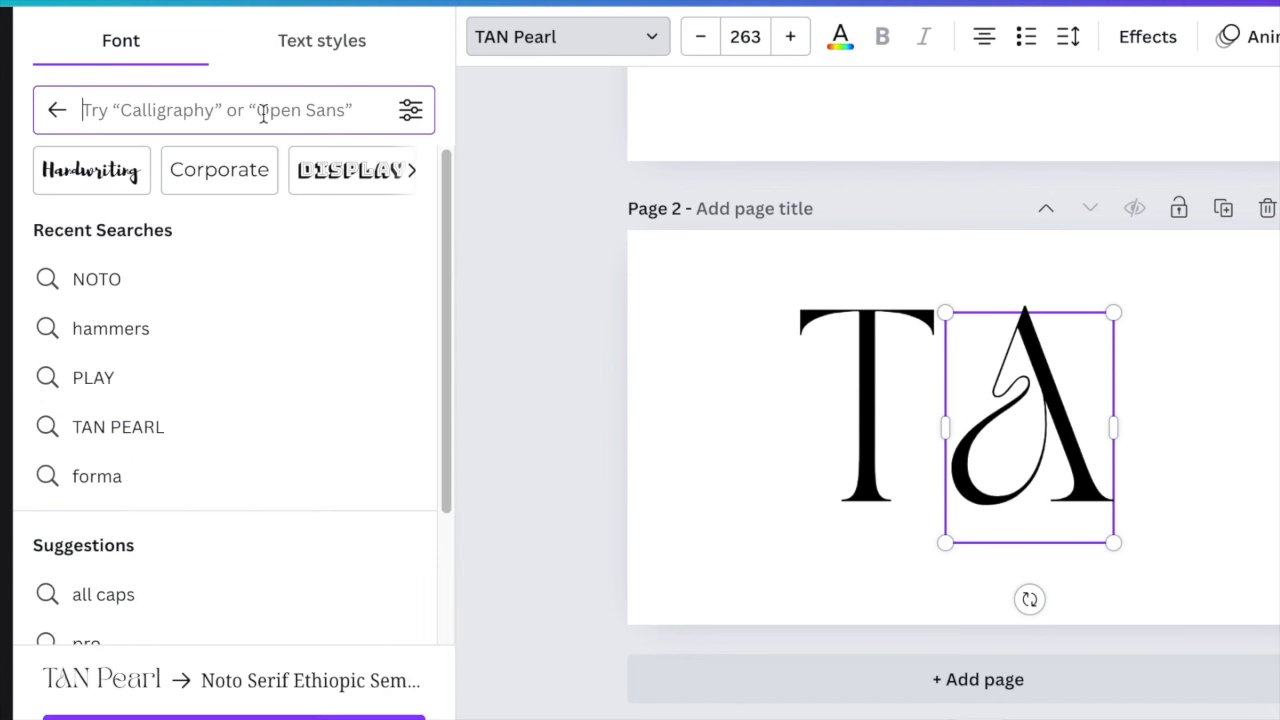
type("NOTO SERIF DISPLAY")
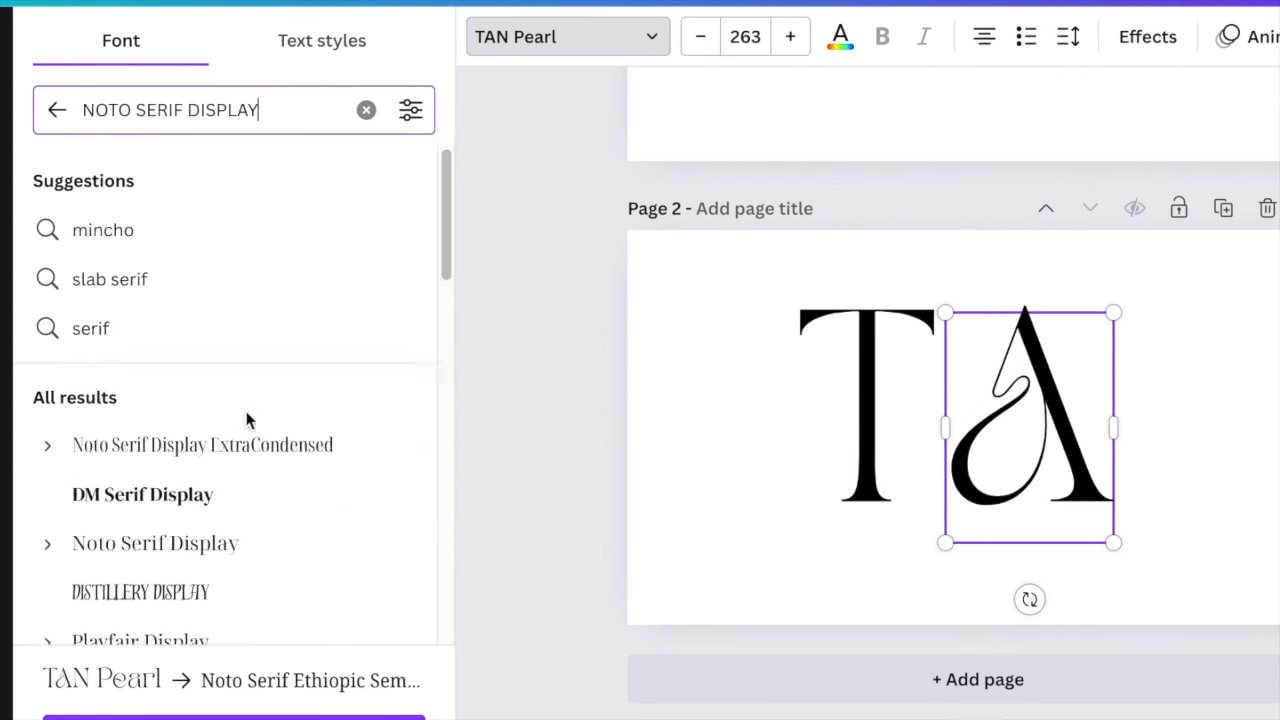
left_click(337, 447)
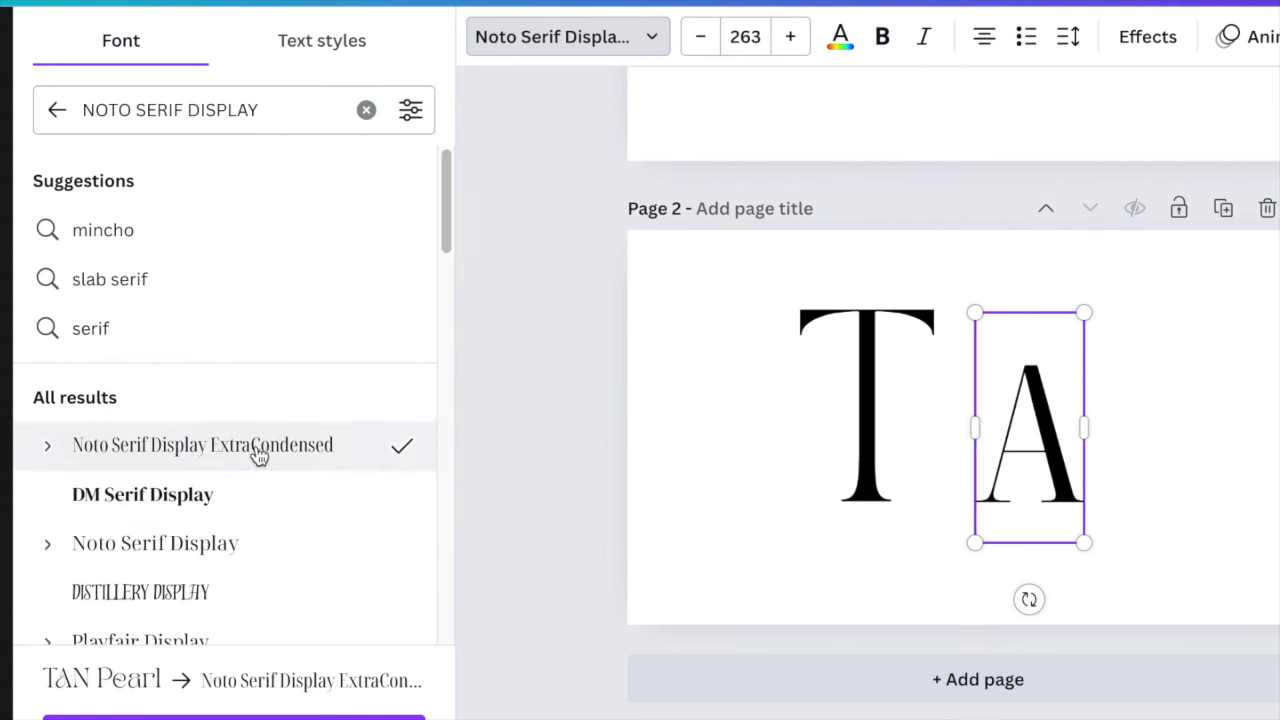
left_click(1066, 430)
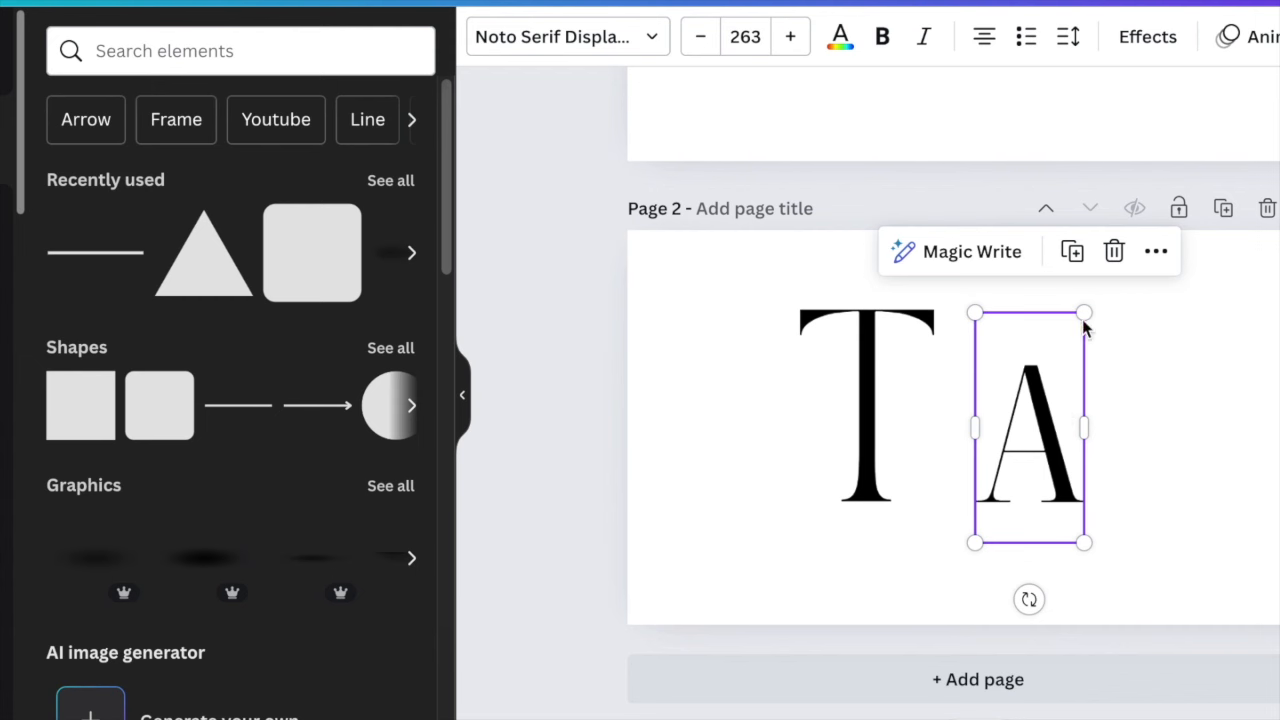
left_click_drag(1093, 303, 1171, 242)
Download Page 2 alone as a transparent PNG, then drop that image onto Page 2
left_click(1240, 320)
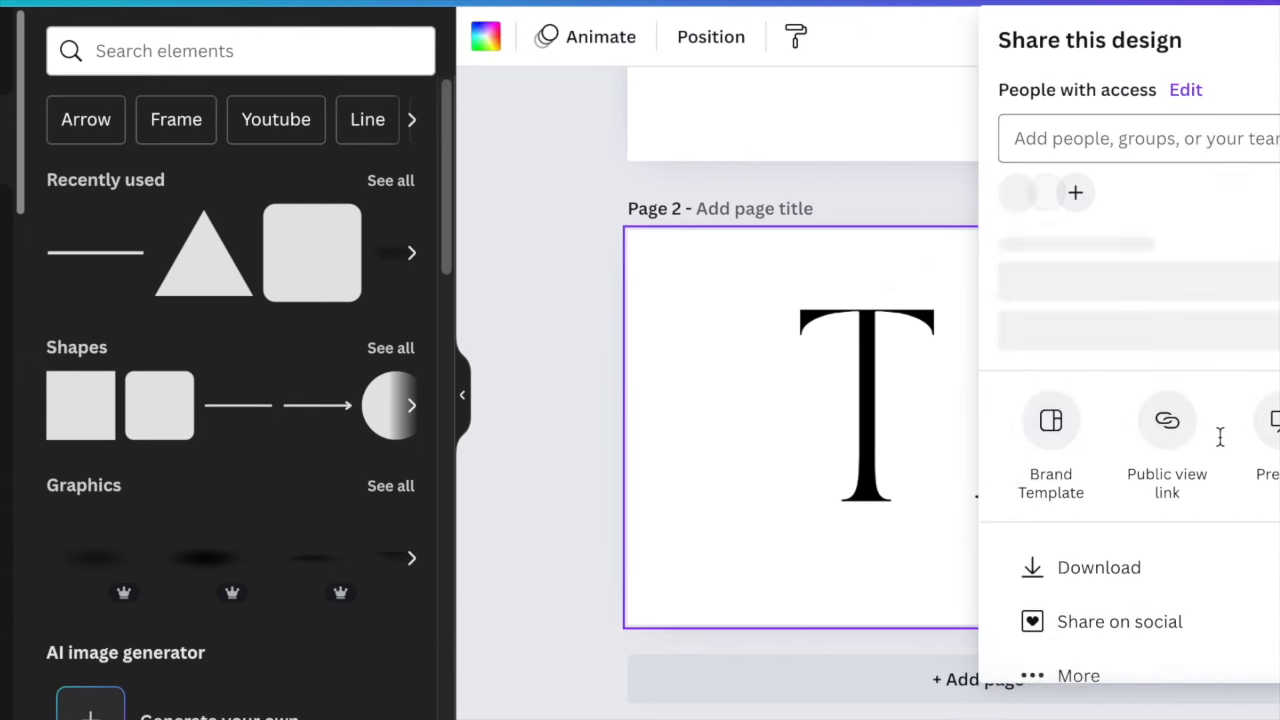
left_click(1137, 594)
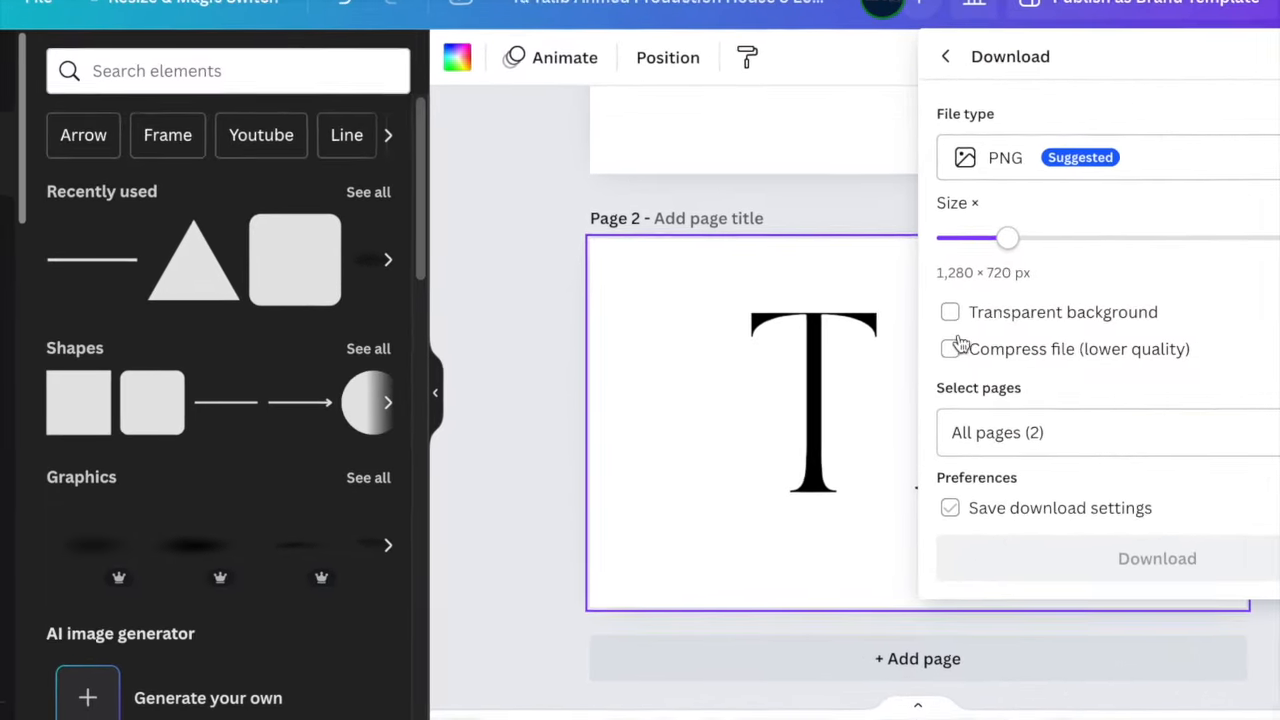
left_click(907, 316)
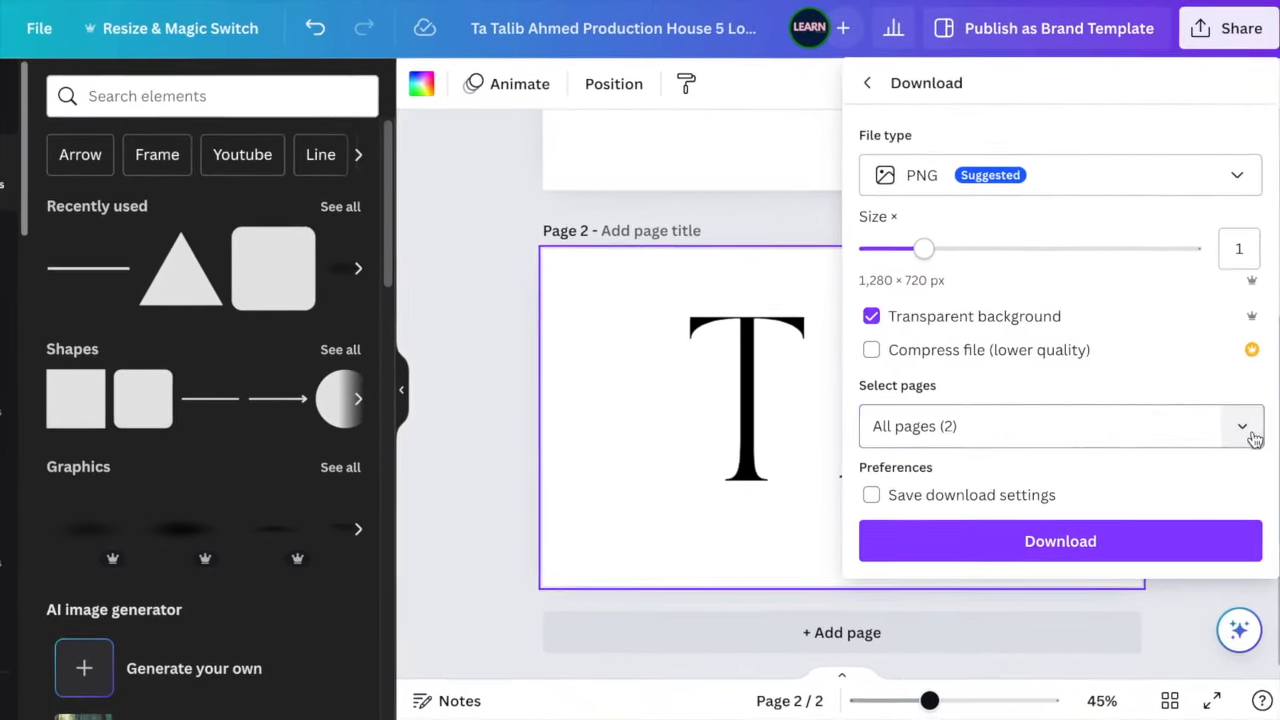
left_click(1275, 429)
left_click(1237, 165)
left_click(1237, 281)
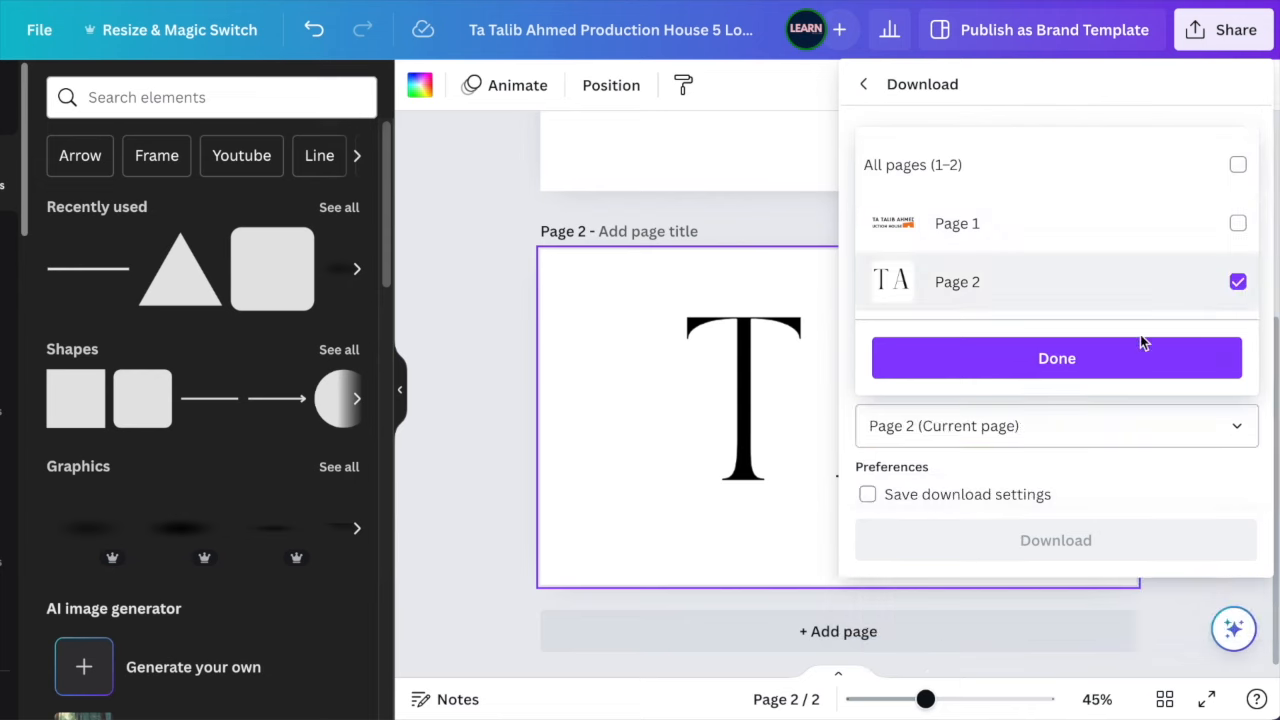
left_click(1090, 358)
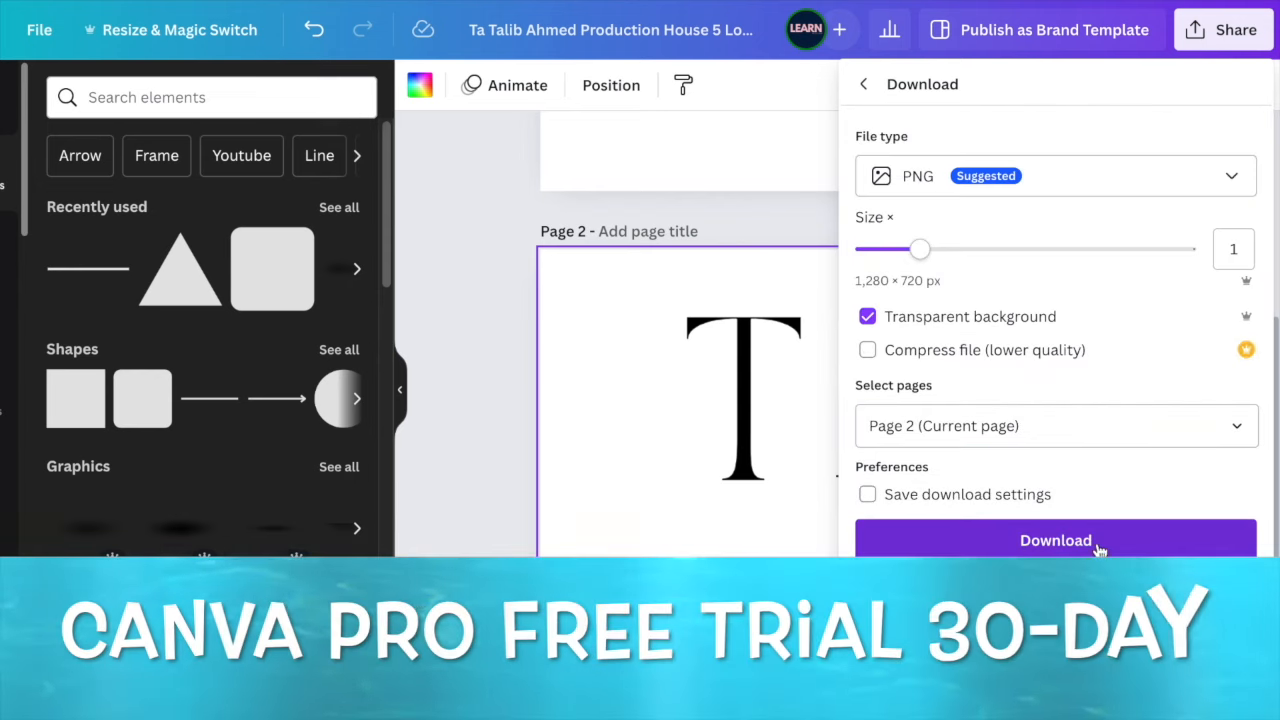
left_click(1078, 541)
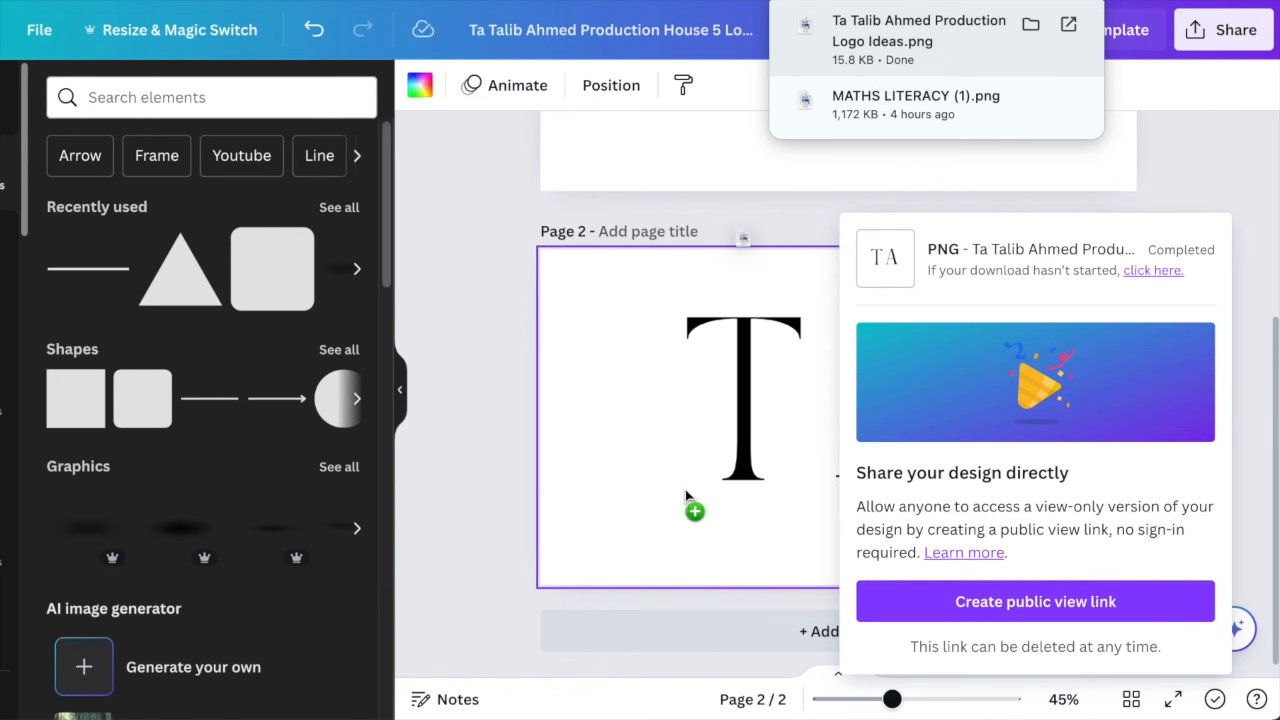
left_click_drag(686, 494, 689, 494)
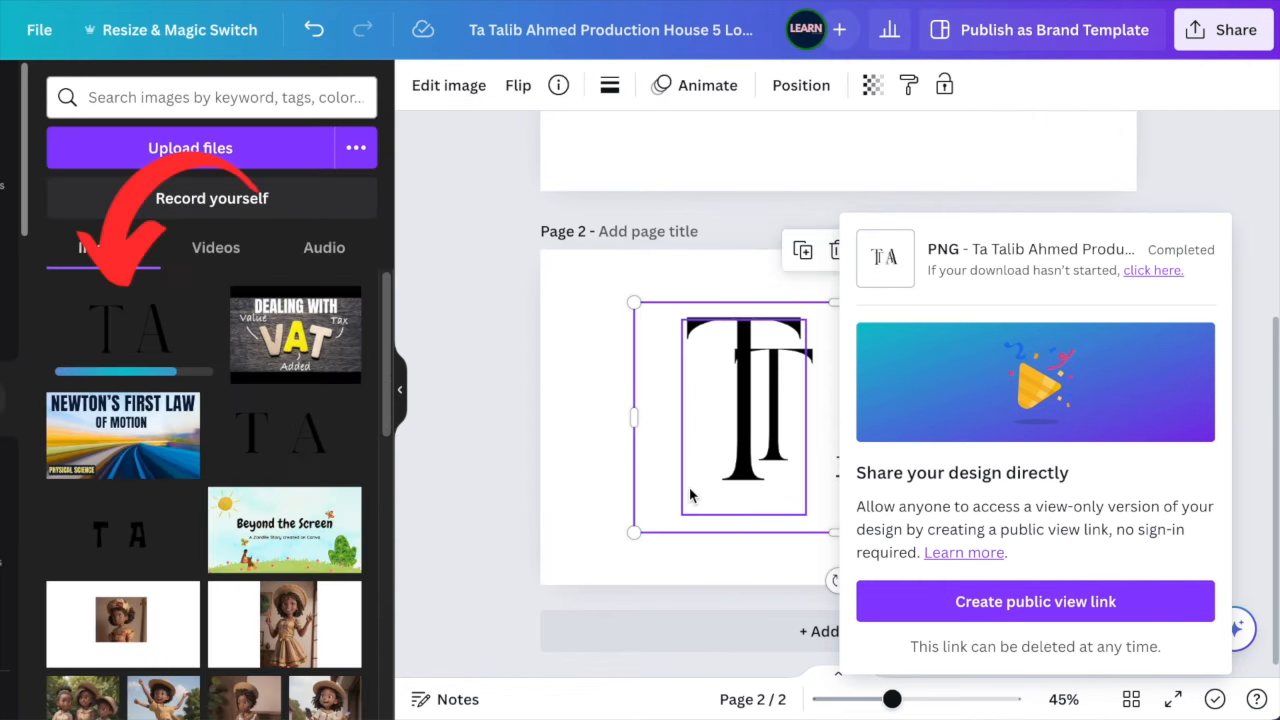
Move the editable T and A letters aside and delete both
left_click(738, 508)
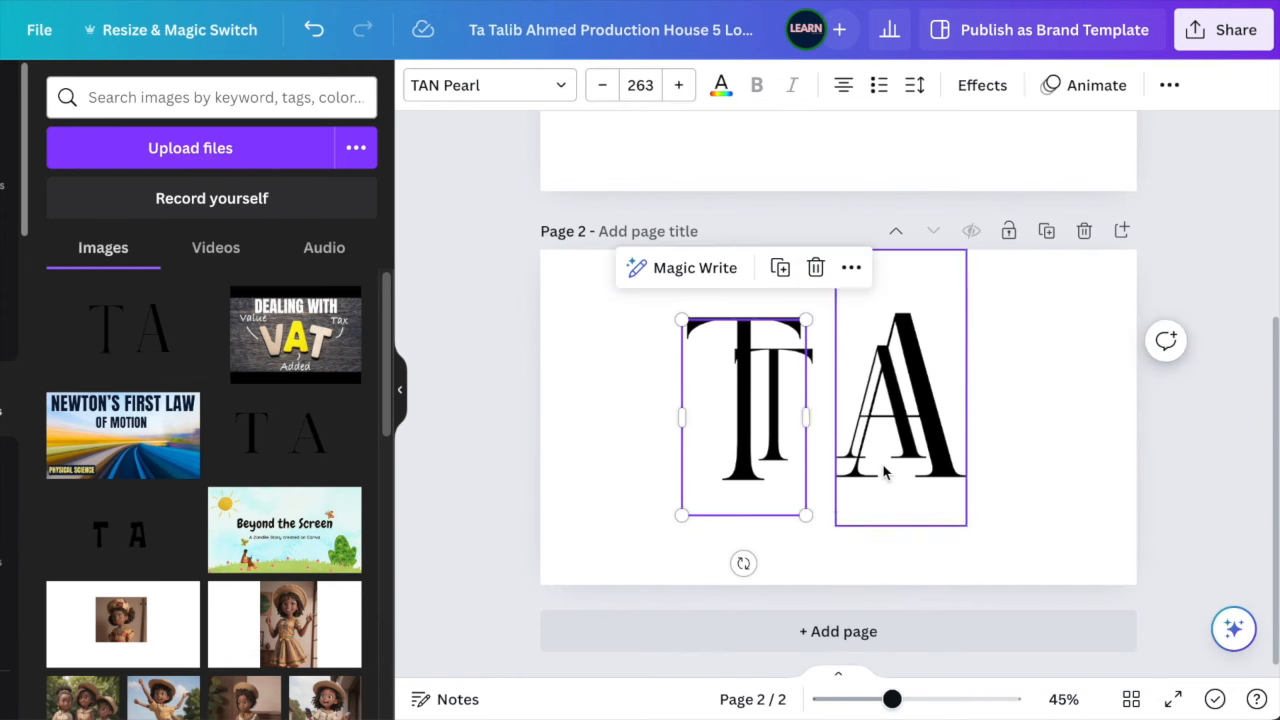
left_click_drag(886, 467, 1037, 482)
left_click_drag(786, 430, 691, 438)
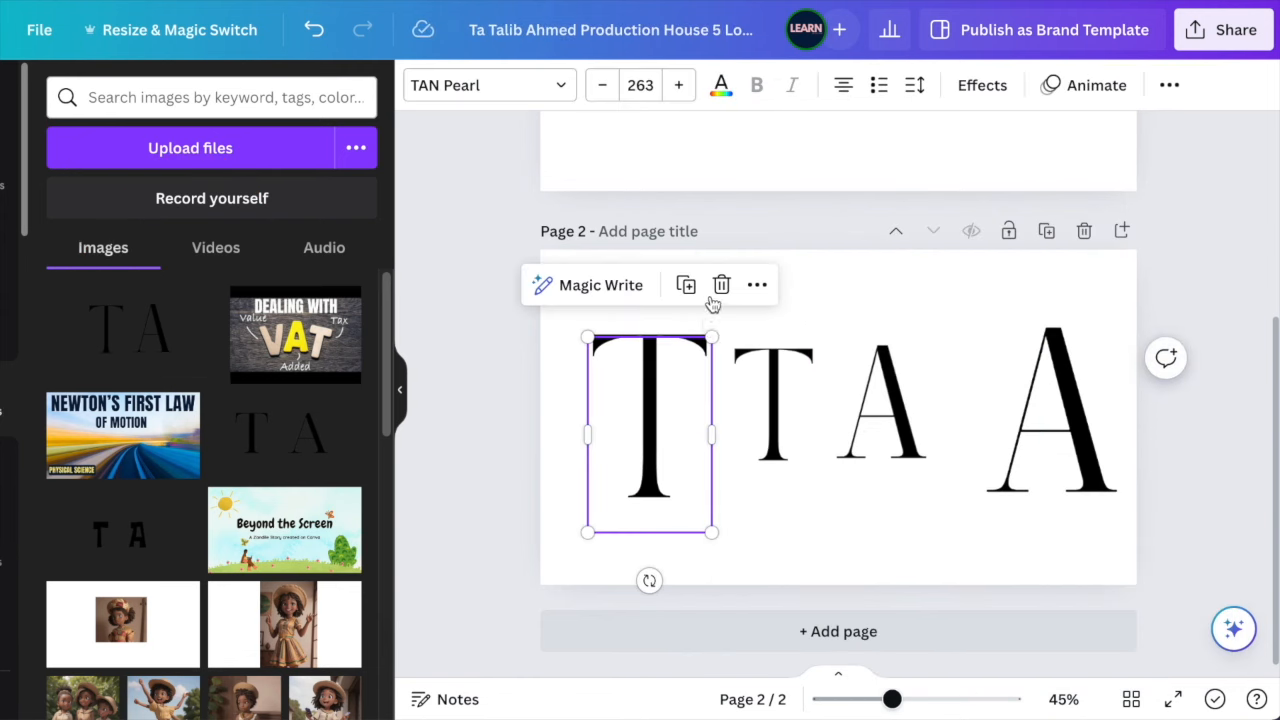
left_click(722, 285)
left_click(1057, 417)
left_click(1122, 212)
Crop the empty space around the TA image, then enlarge it and move it down-left
left_click(873, 411)
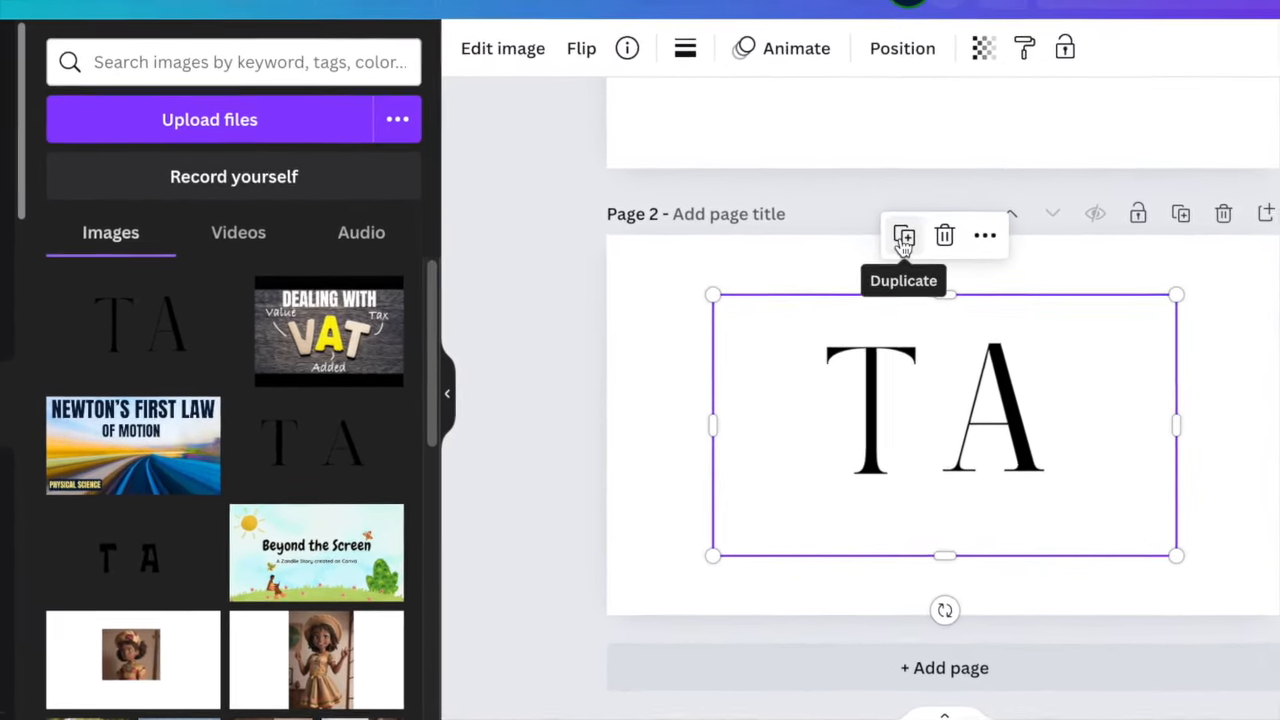
left_click_drag(1198, 427, 1149, 434)
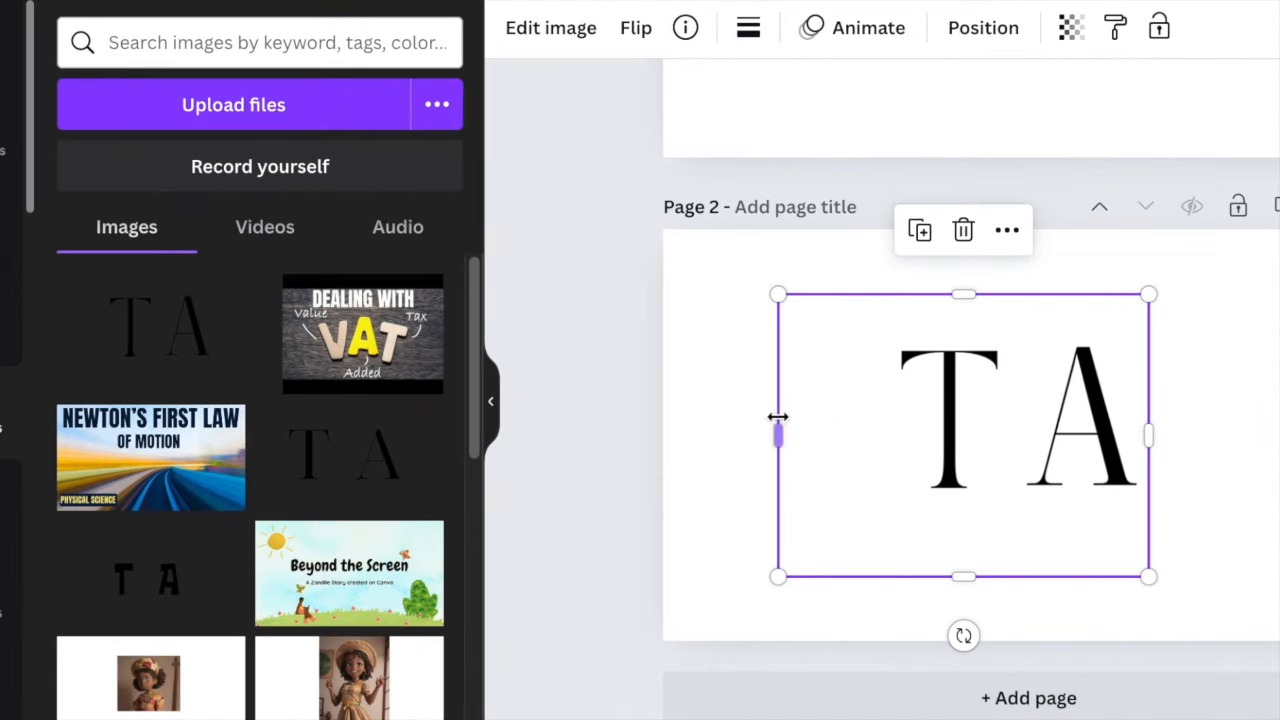
left_click_drag(779, 433, 885, 433)
left_click_drag(1016, 295, 1017, 334)
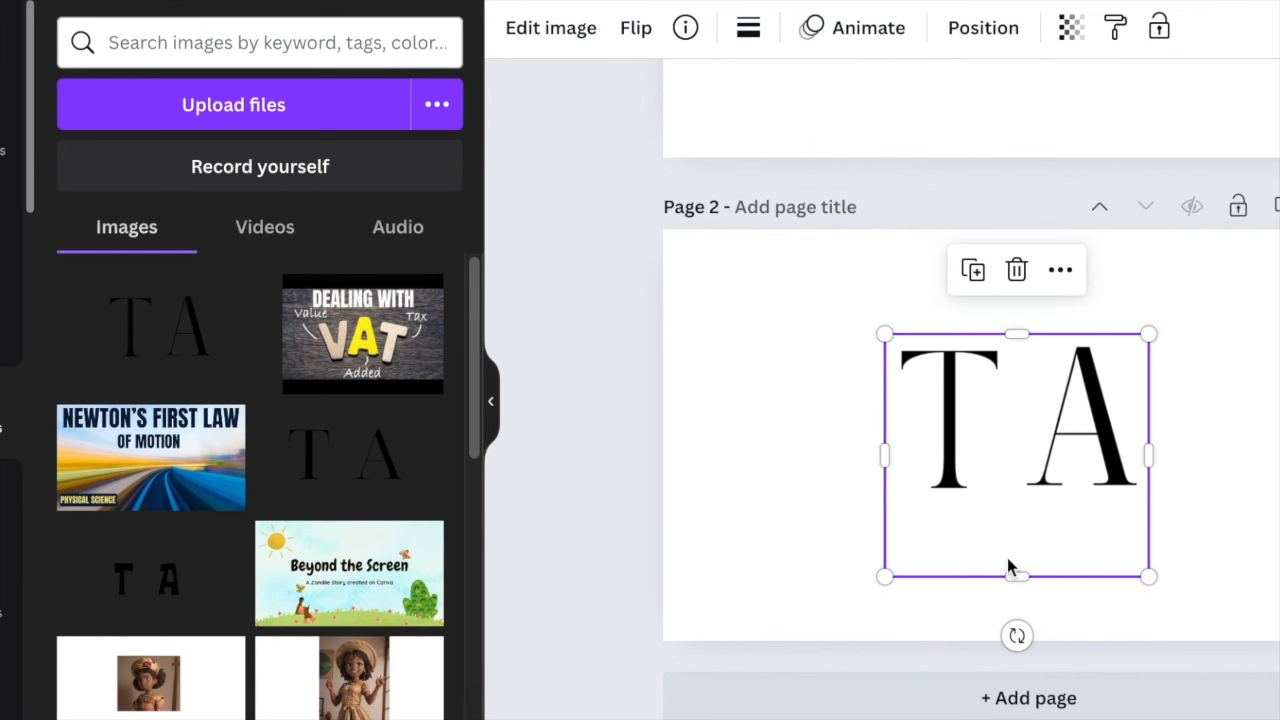
left_click_drag(1014, 575, 1016, 505)
left_click_drag(1153, 331, 1267, 256)
left_click_drag(1190, 377, 1160, 418)
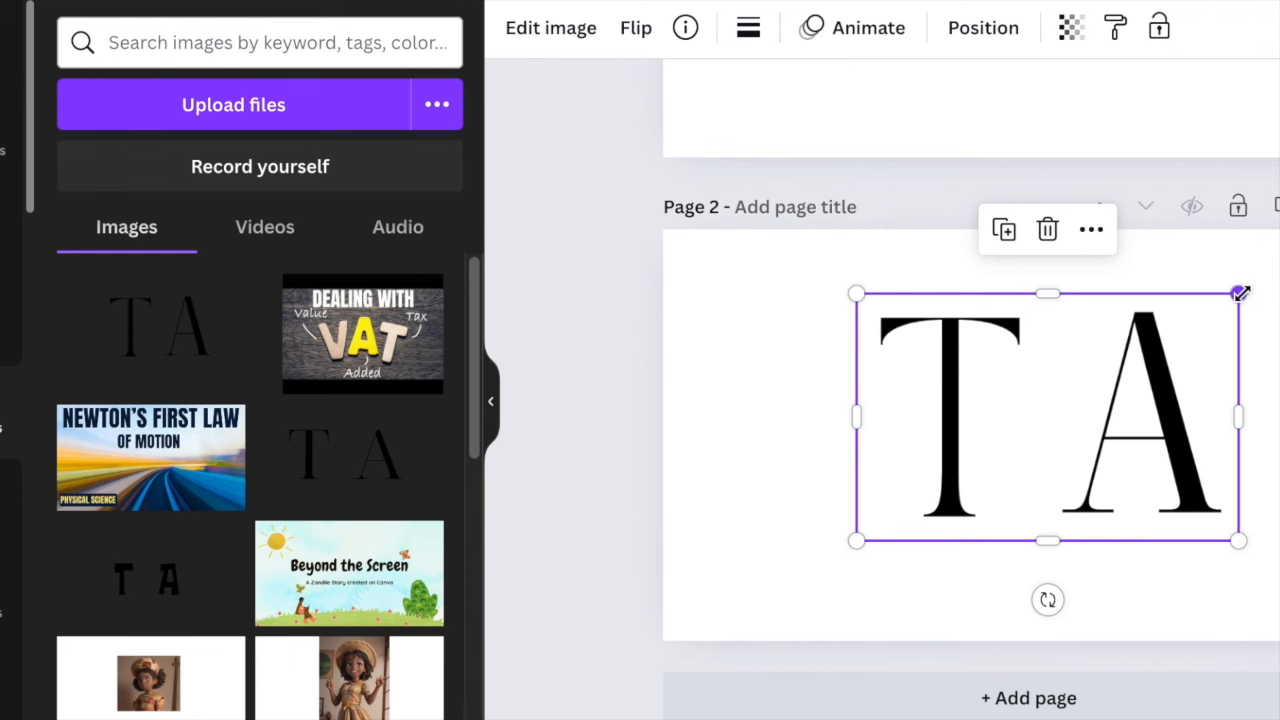
Duplicate the TA image toward the right edge and crop the original to just the T
left_click(1004, 229)
left_click_drag(1046, 329, 1279, 400)
left_click(1057, 411)
left_click_drag(1270, 401, 979, 363)
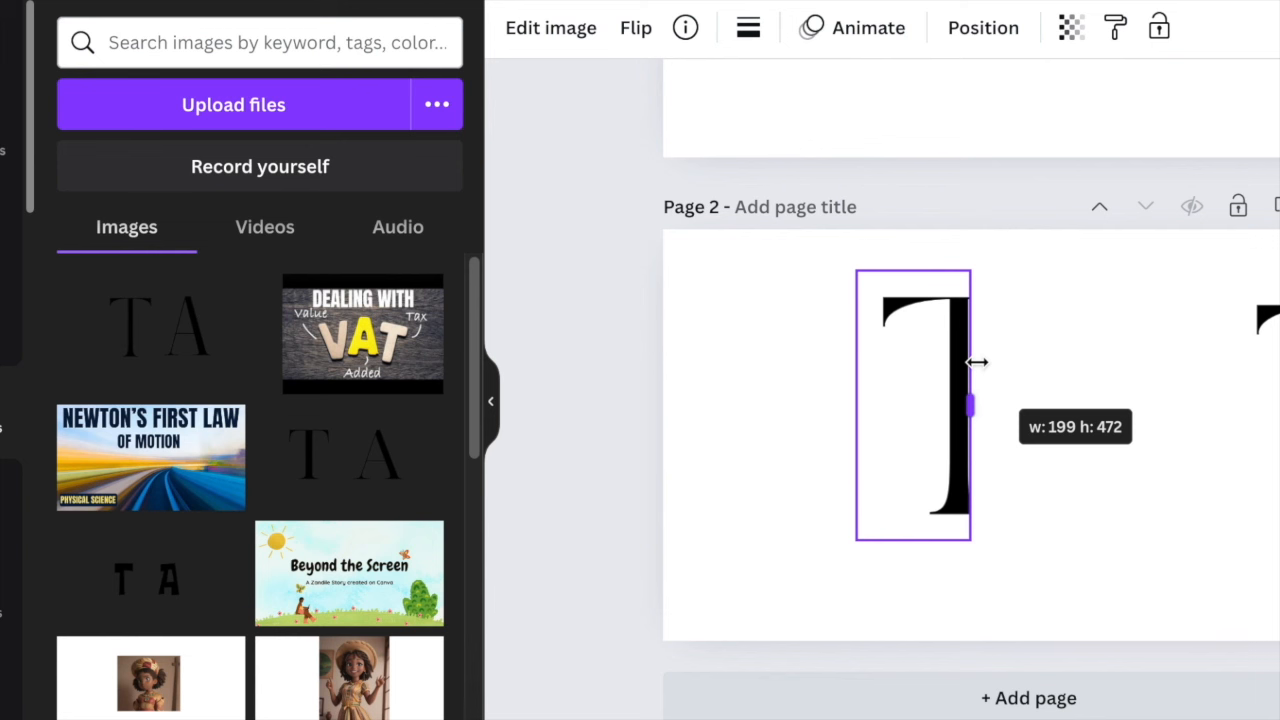
left_click_drag(977, 362, 977, 362)
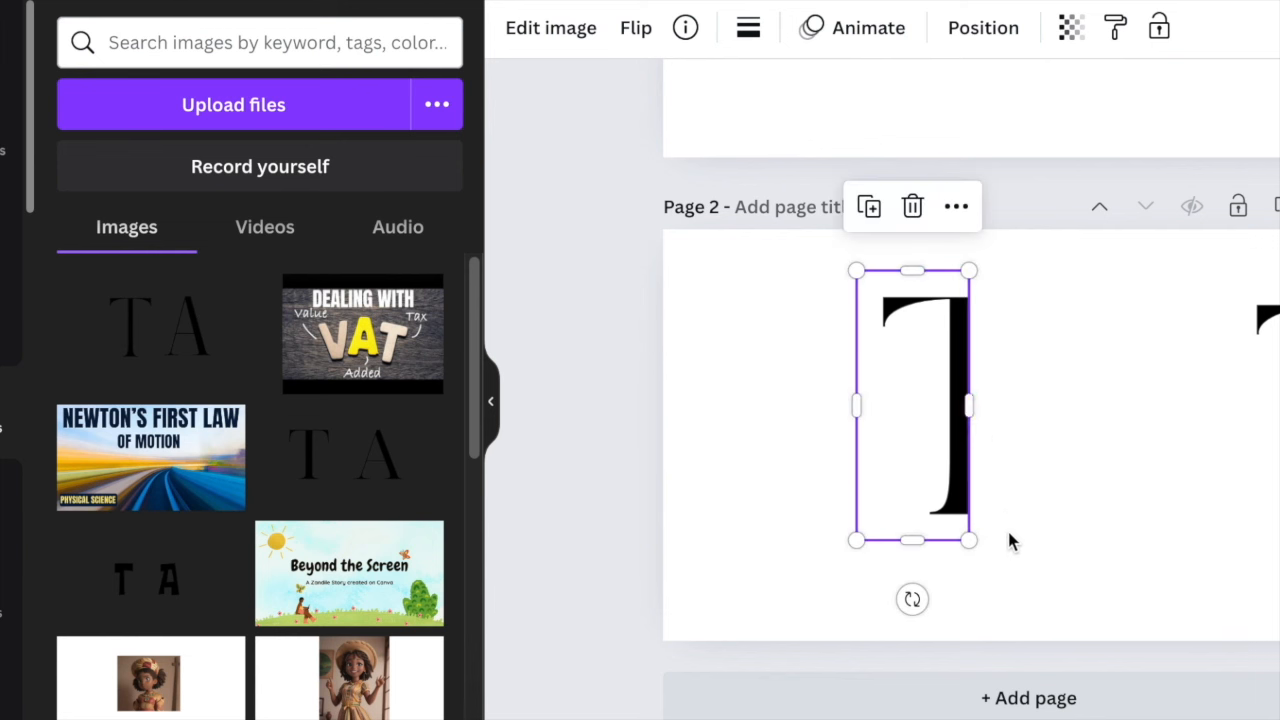
left_click(1010, 533)
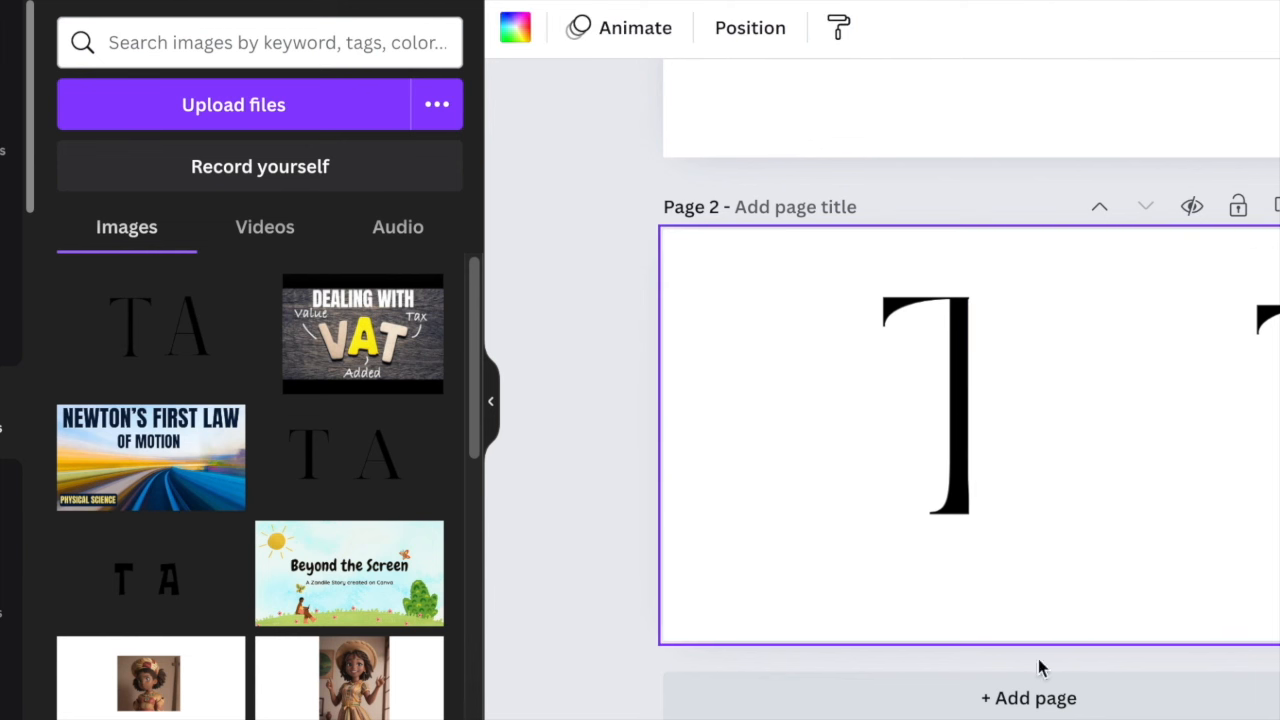
Nudge the T image slightly and give Page 2 the light grey default background
left_click_drag(916, 430, 914, 443)
left_click(740, 498)
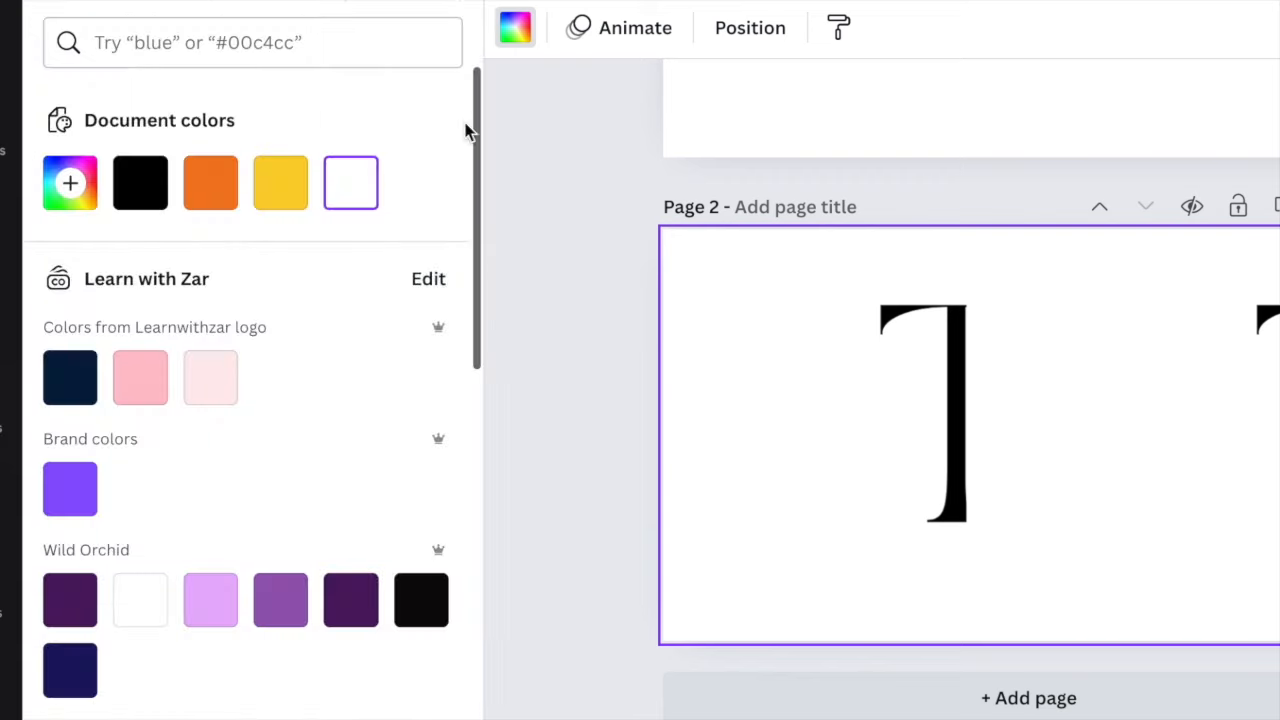
scroll(362, 348, "down", 10)
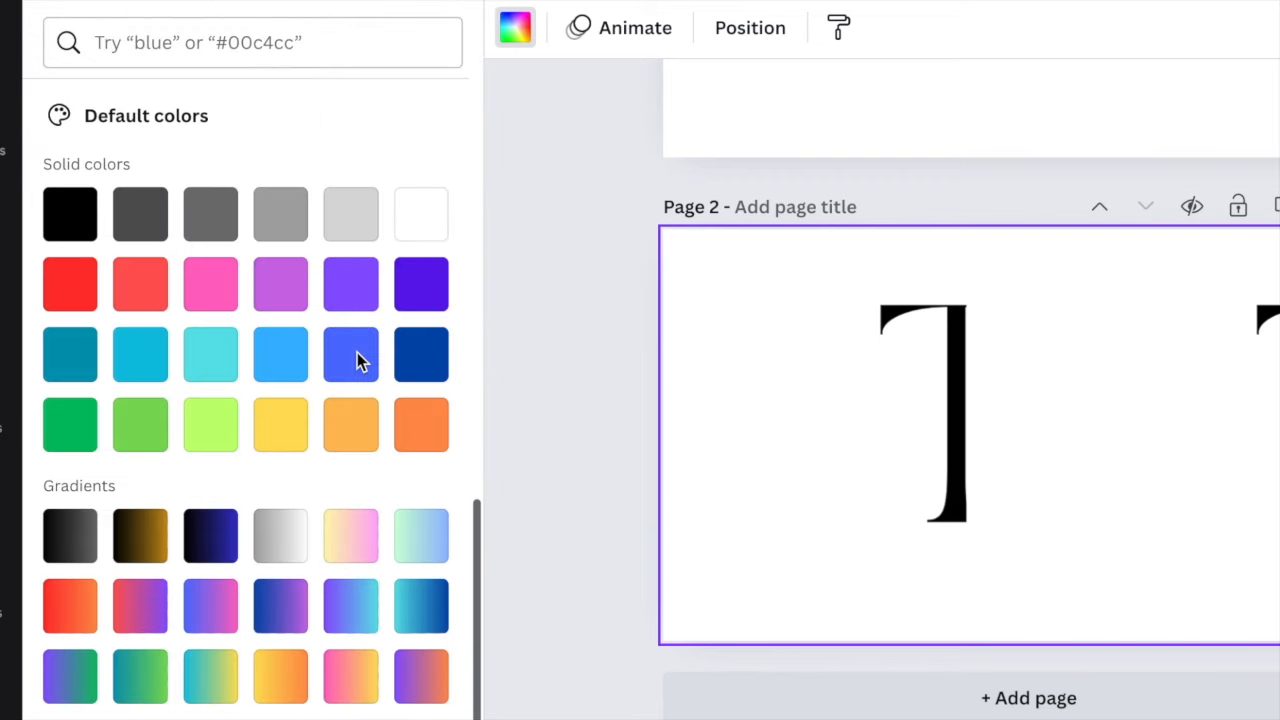
left_click(348, 216)
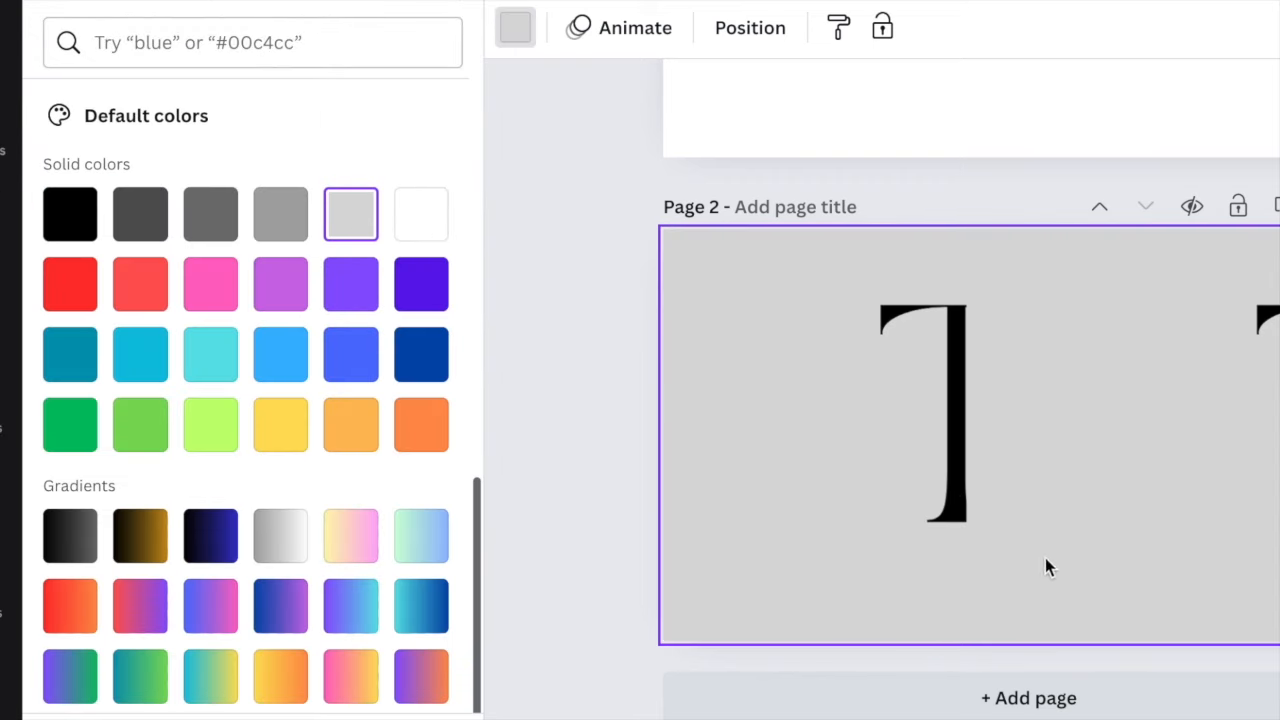
left_click(957, 467)
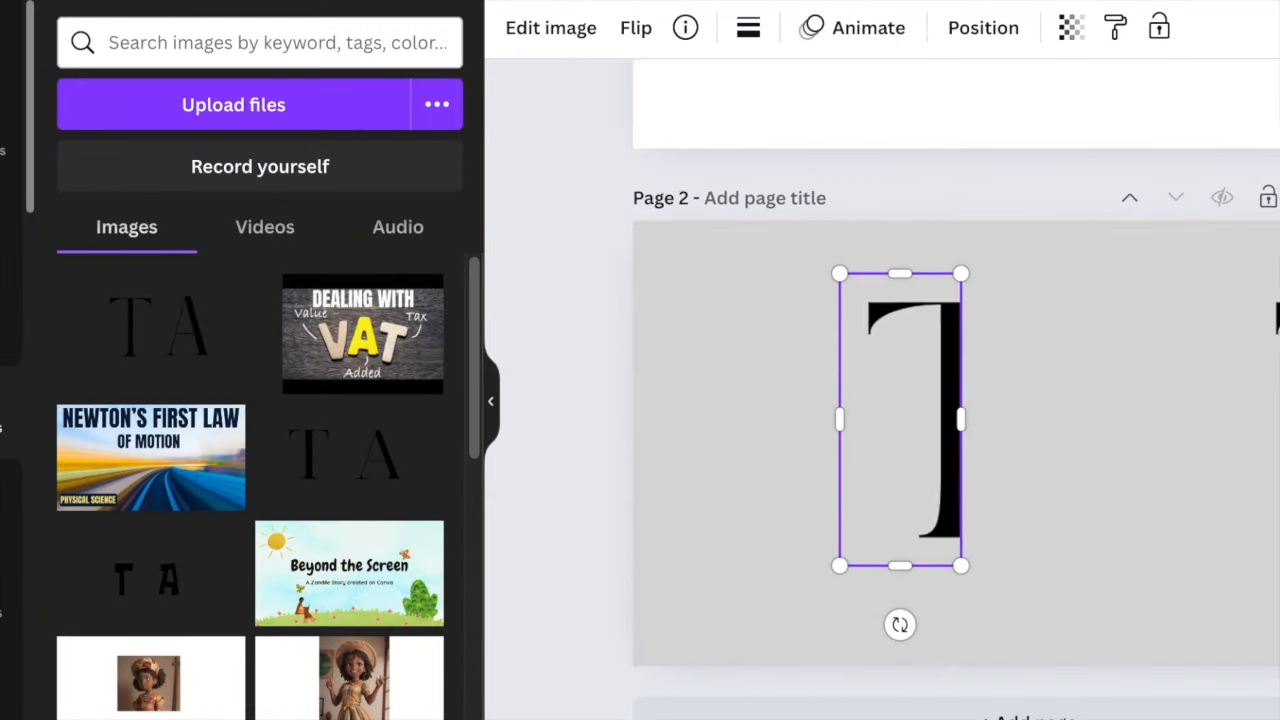
Slide the second TA copy left and crop the T off it, leaving the A beside the T
scroll(1008, 618, "up", 3)
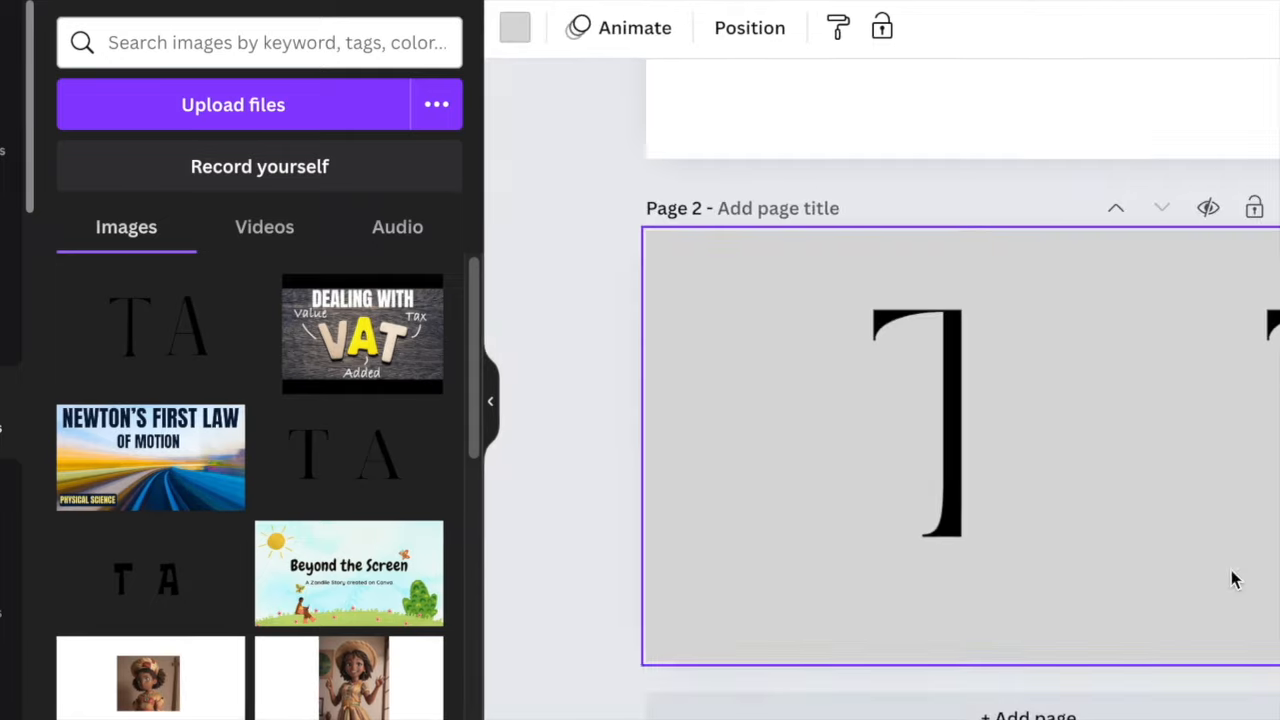
left_click_drag(1273, 503, 893, 500)
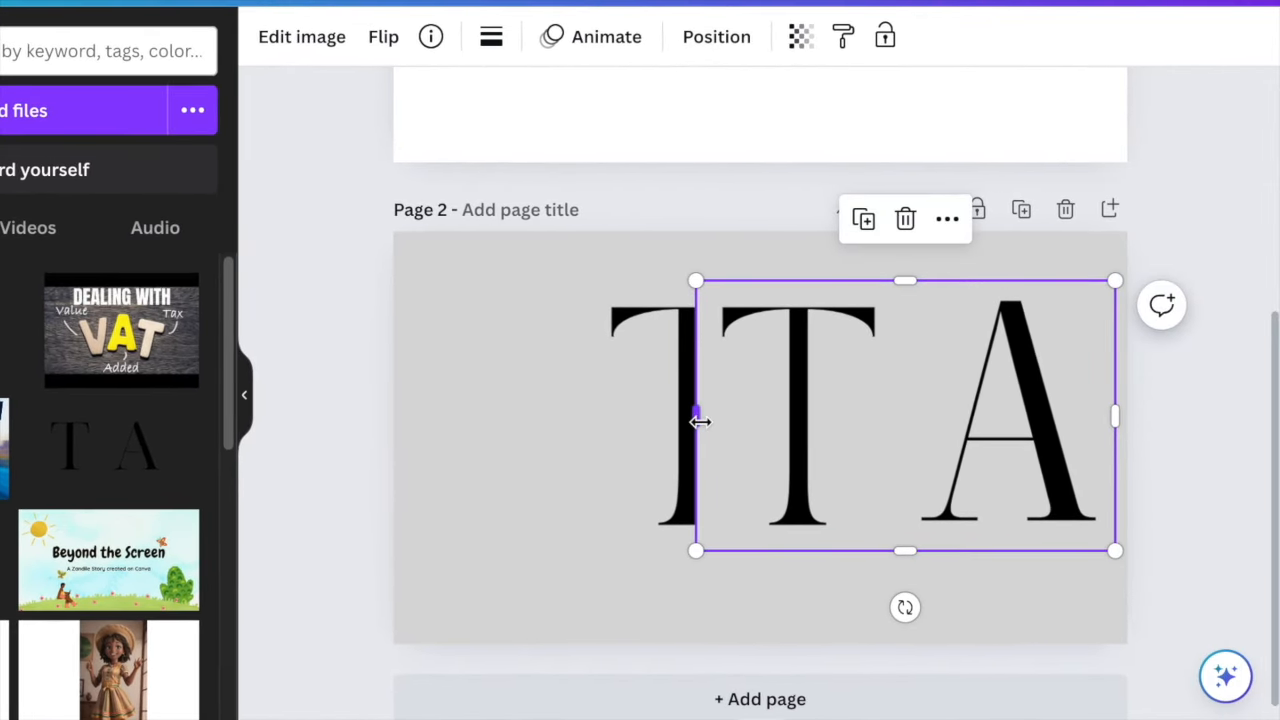
left_click_drag(700, 421, 823, 430)
left_click(954, 526)
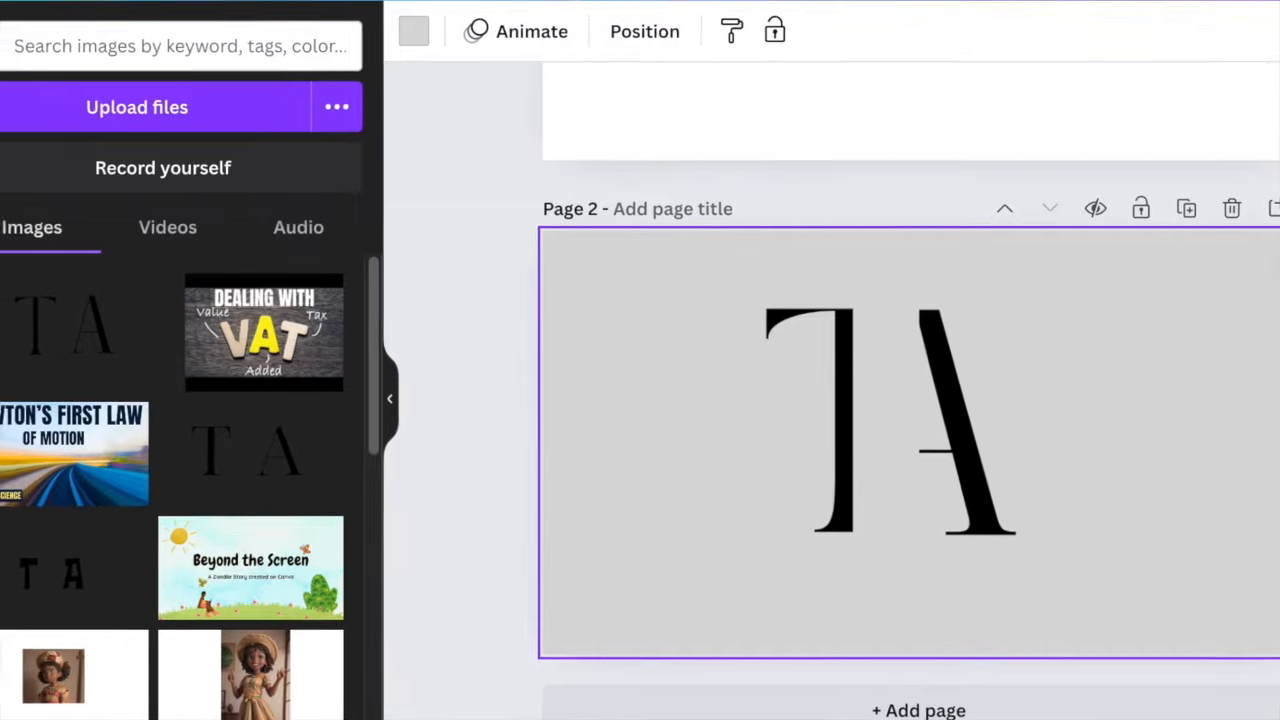
Search Elements for SHADOW and add the horizontal border shadow graphic to Page 2
left_click(4, 136)
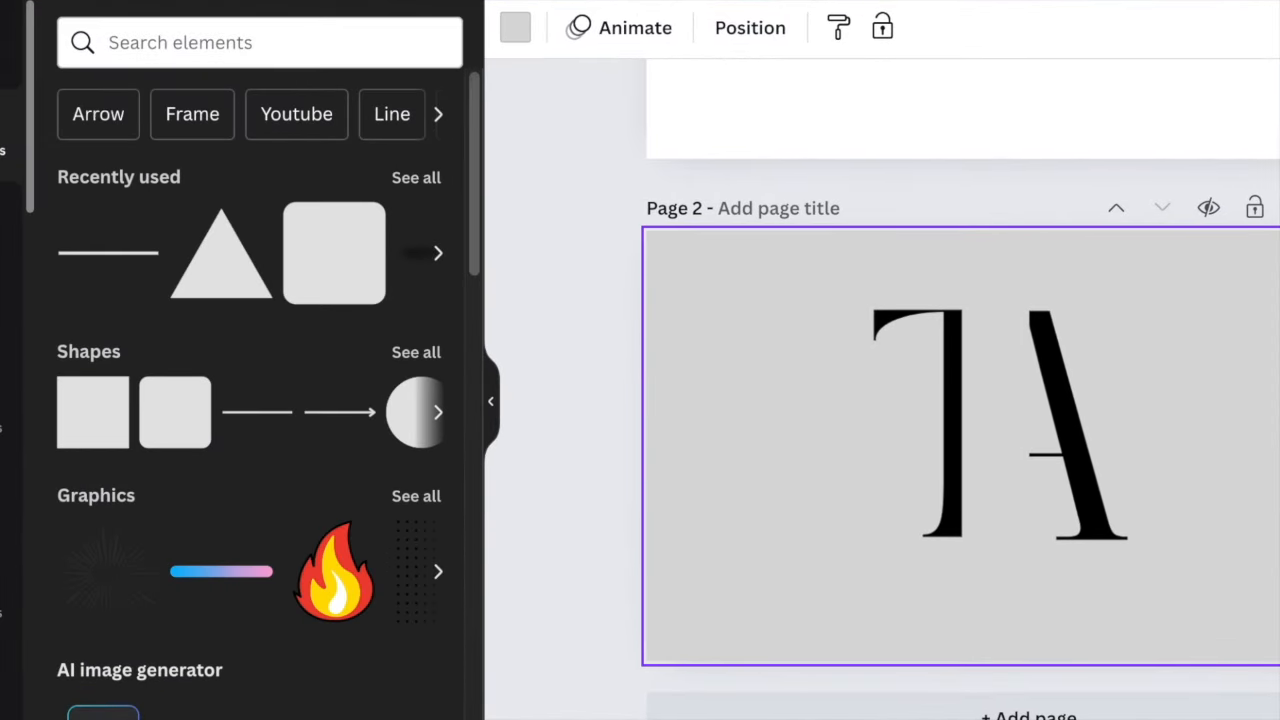
left_click(193, 60)
type("SHA")
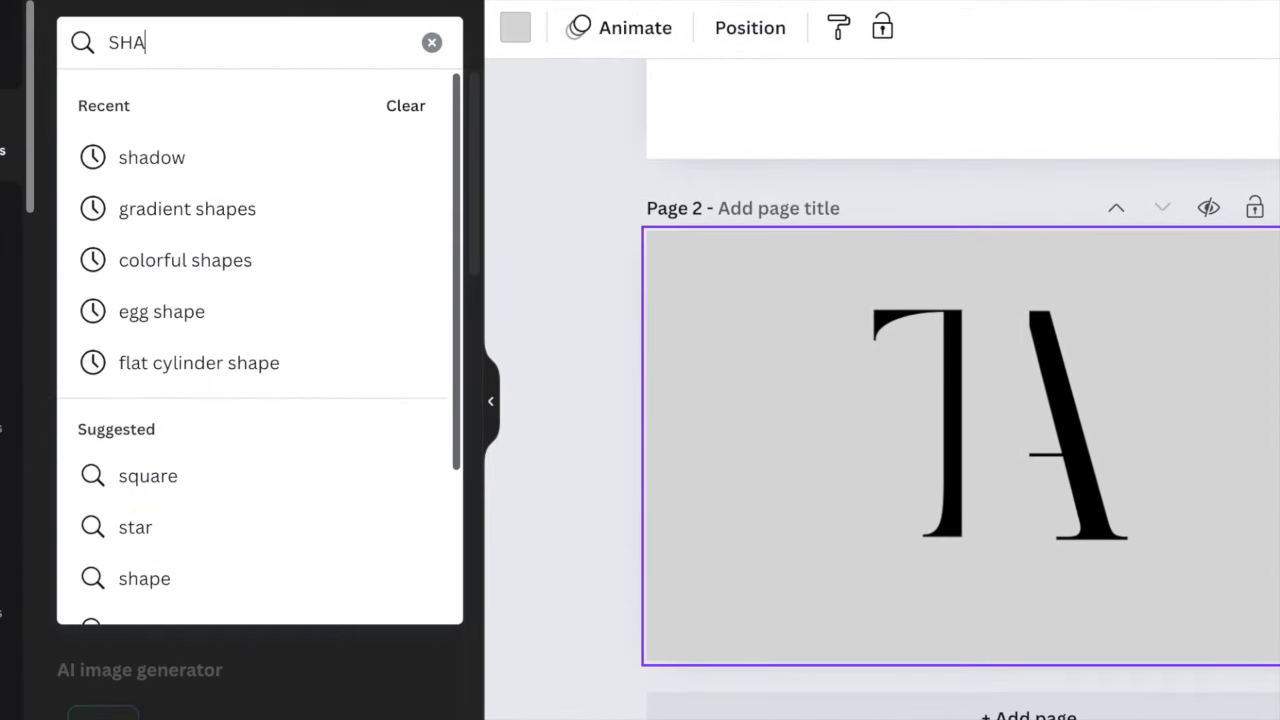
type("DOW")
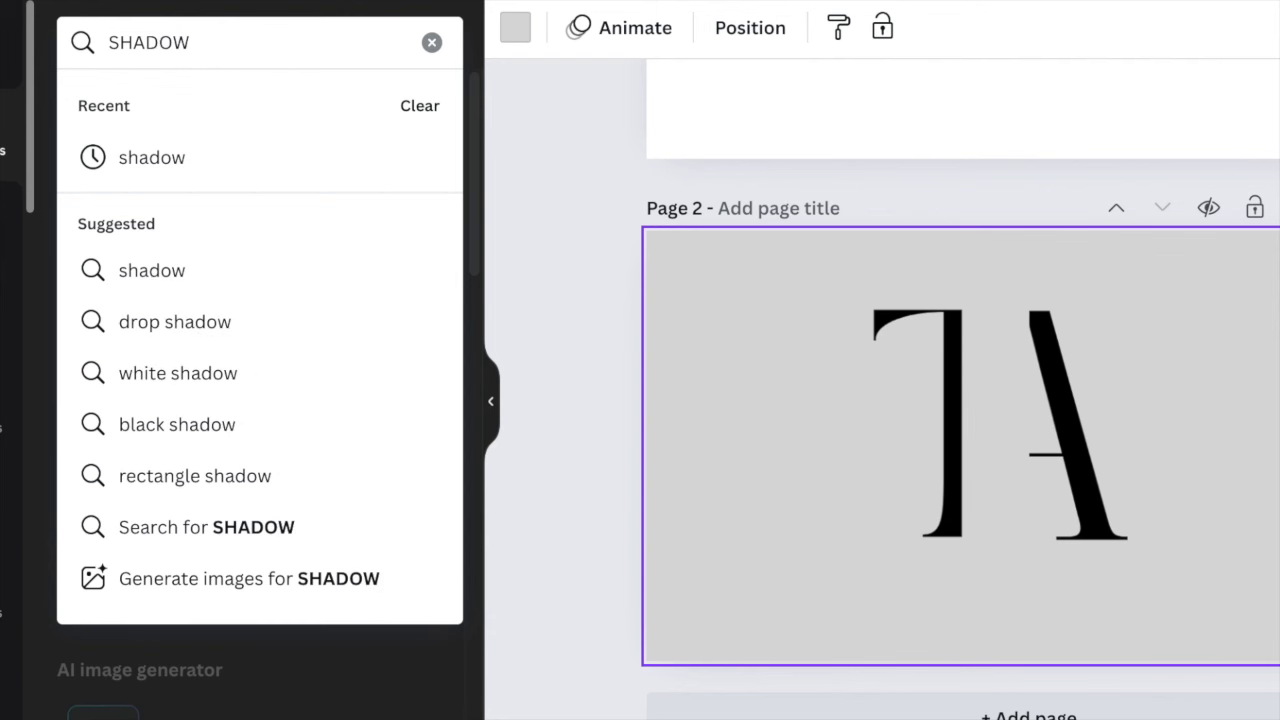
key("Return")
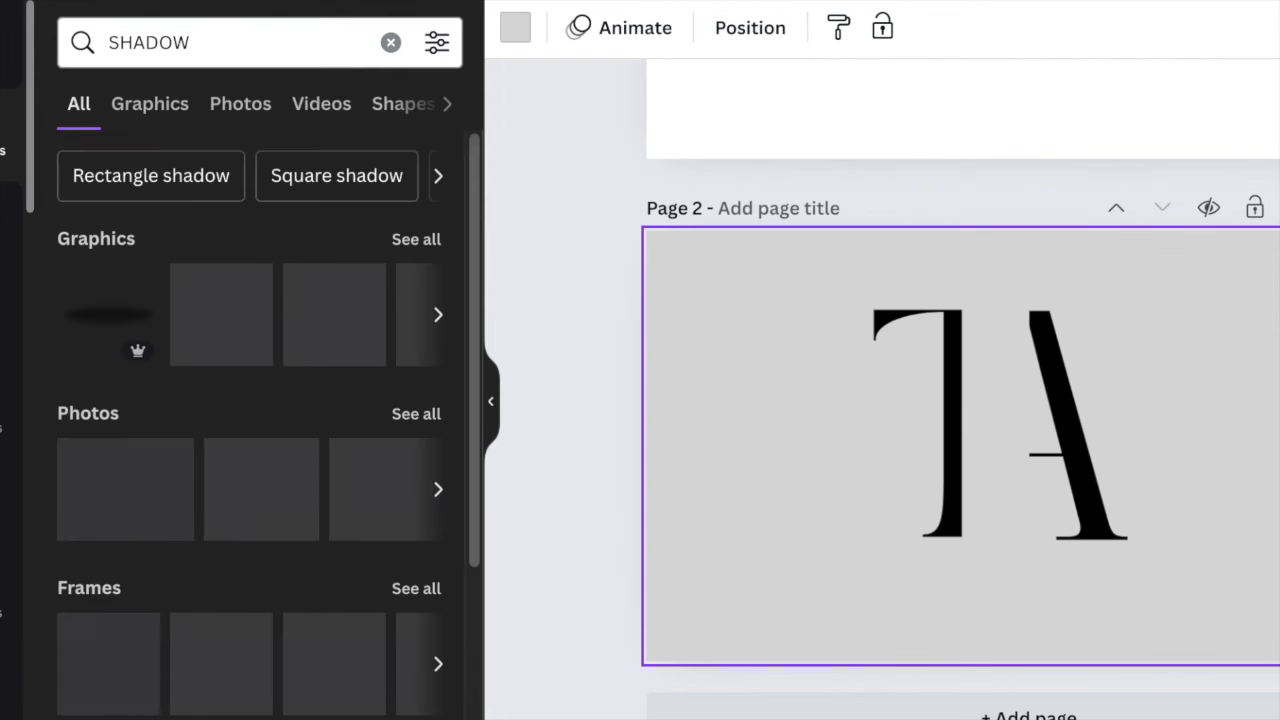
left_click(252, 284)
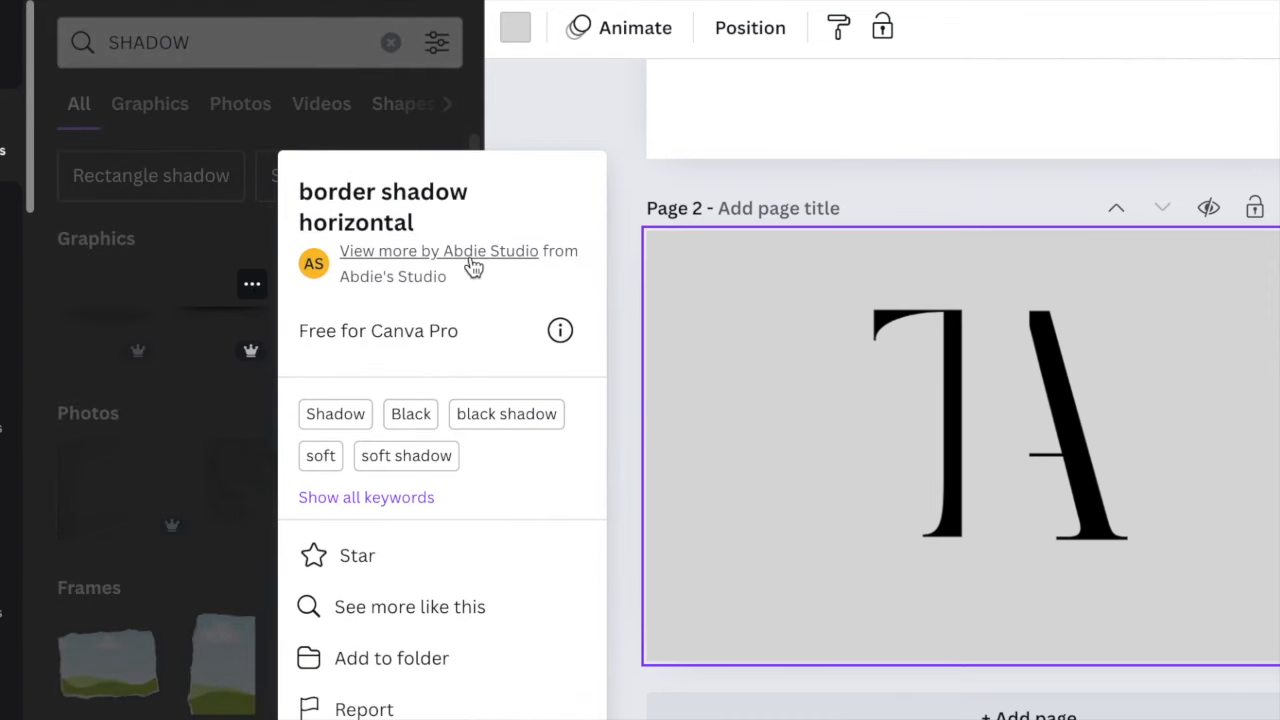
left_click(209, 316)
left_click(212, 318)
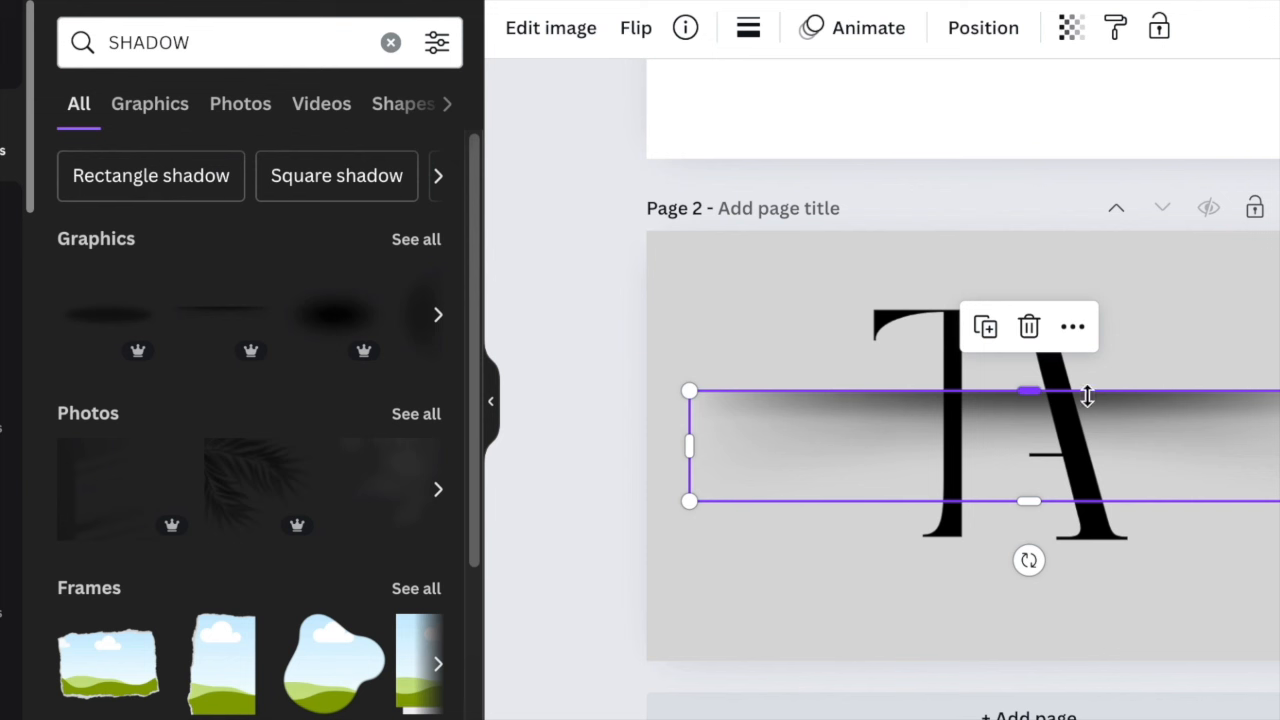
Rotate the shadow to vertical, shrink it, and place it along the T's stem
left_click(820, 586)
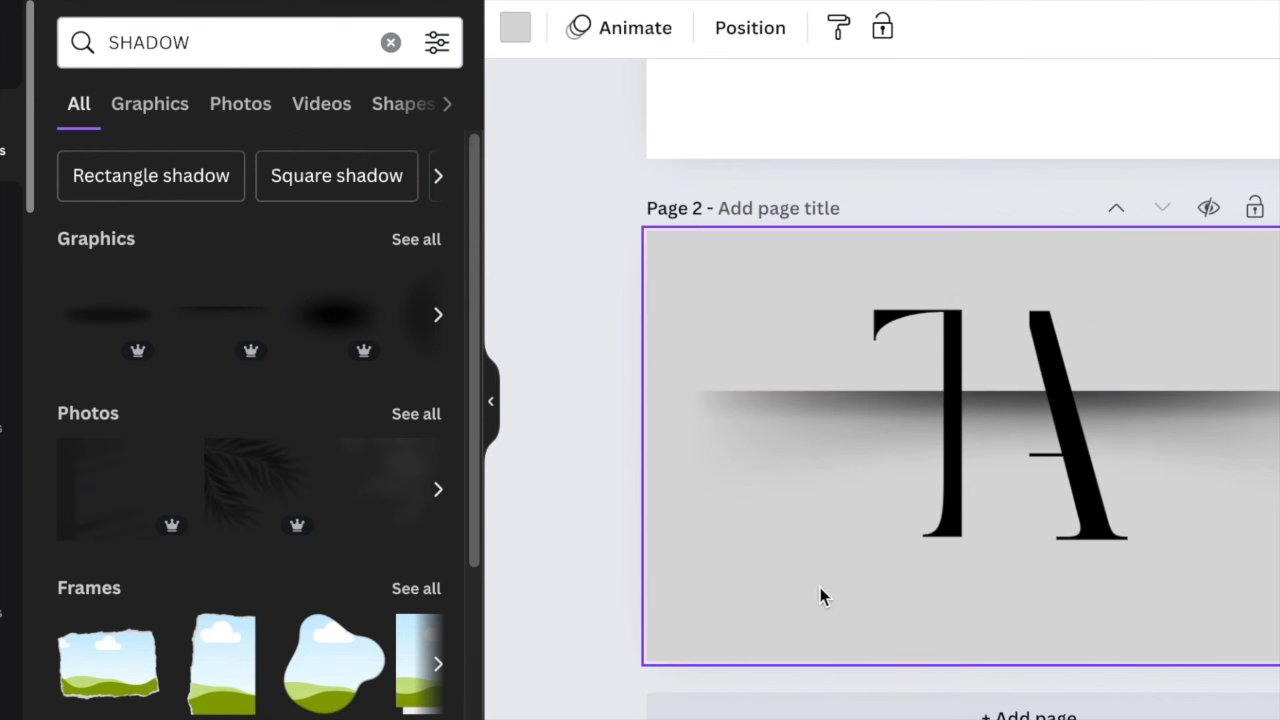
left_click(946, 443)
left_click_drag(1279, 391, 1222, 414)
left_click_drag(955, 560, 1057, 457)
left_click_drag(980, 200, 971, 290)
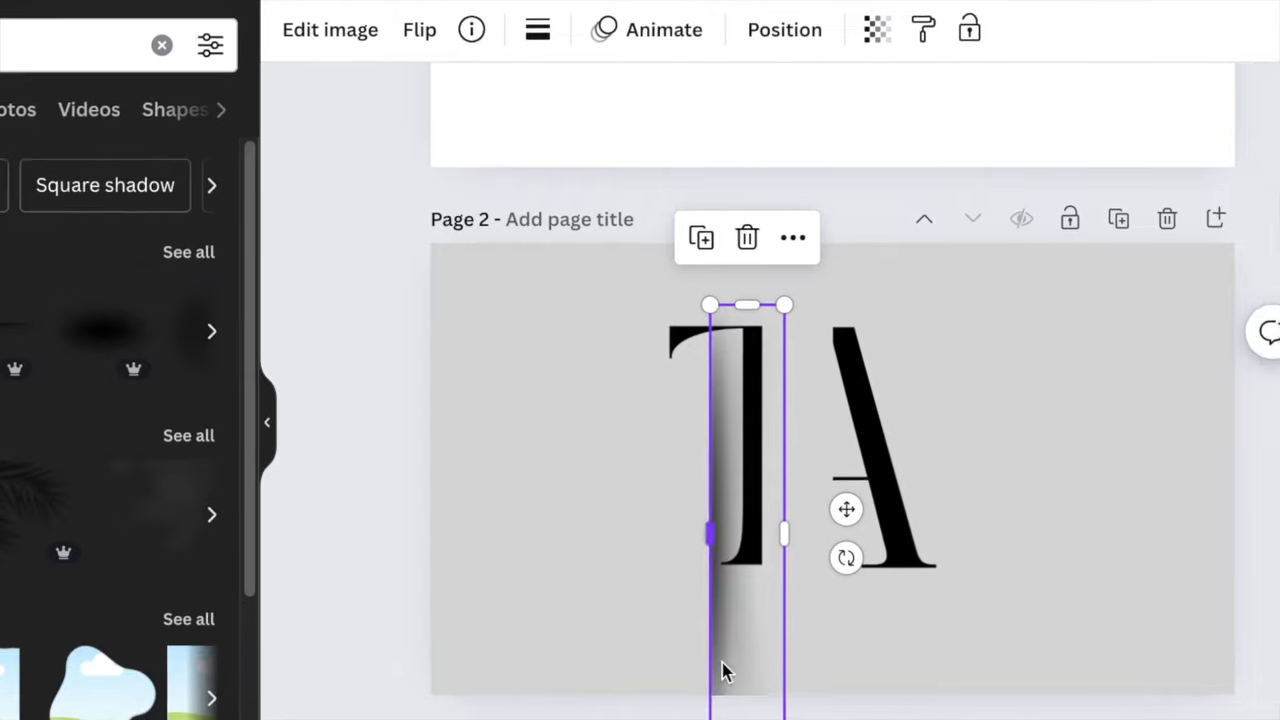
left_click_drag(756, 671, 809, 563)
left_click_drag(837, 196, 826, 264)
Slide the A left so it overlaps the T
left_click(1180, 518)
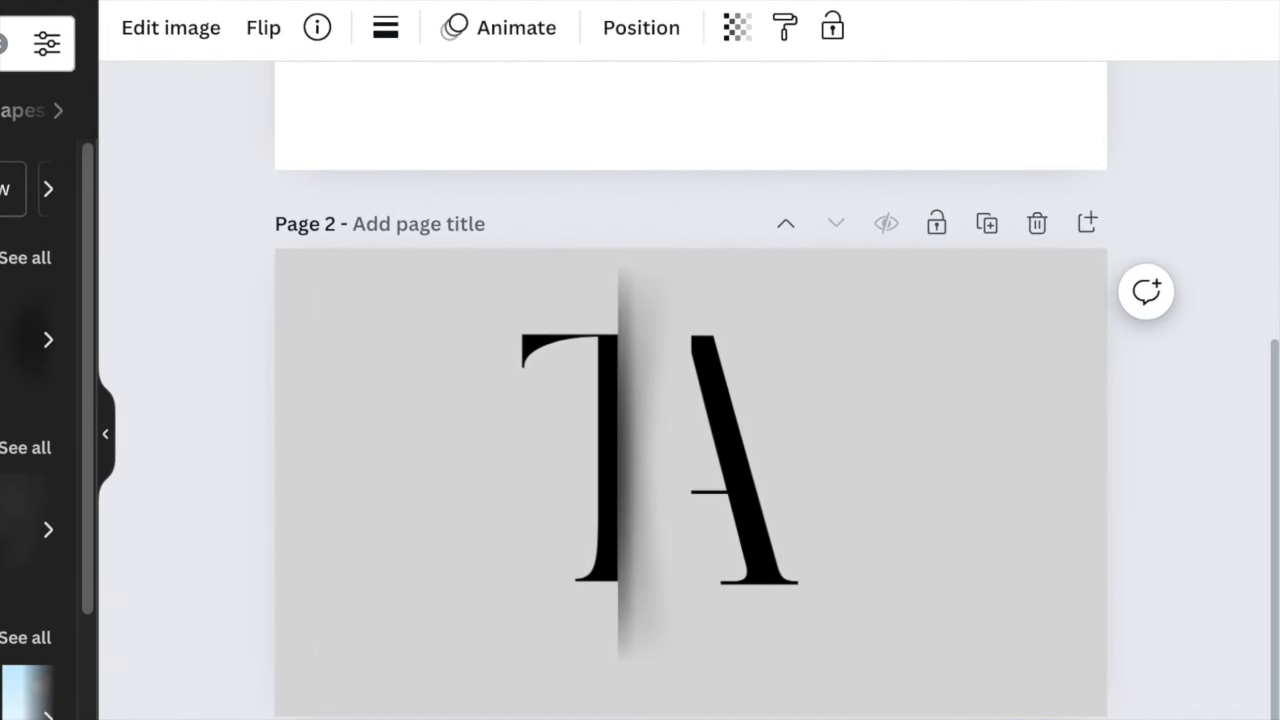
left_click(636, 560)
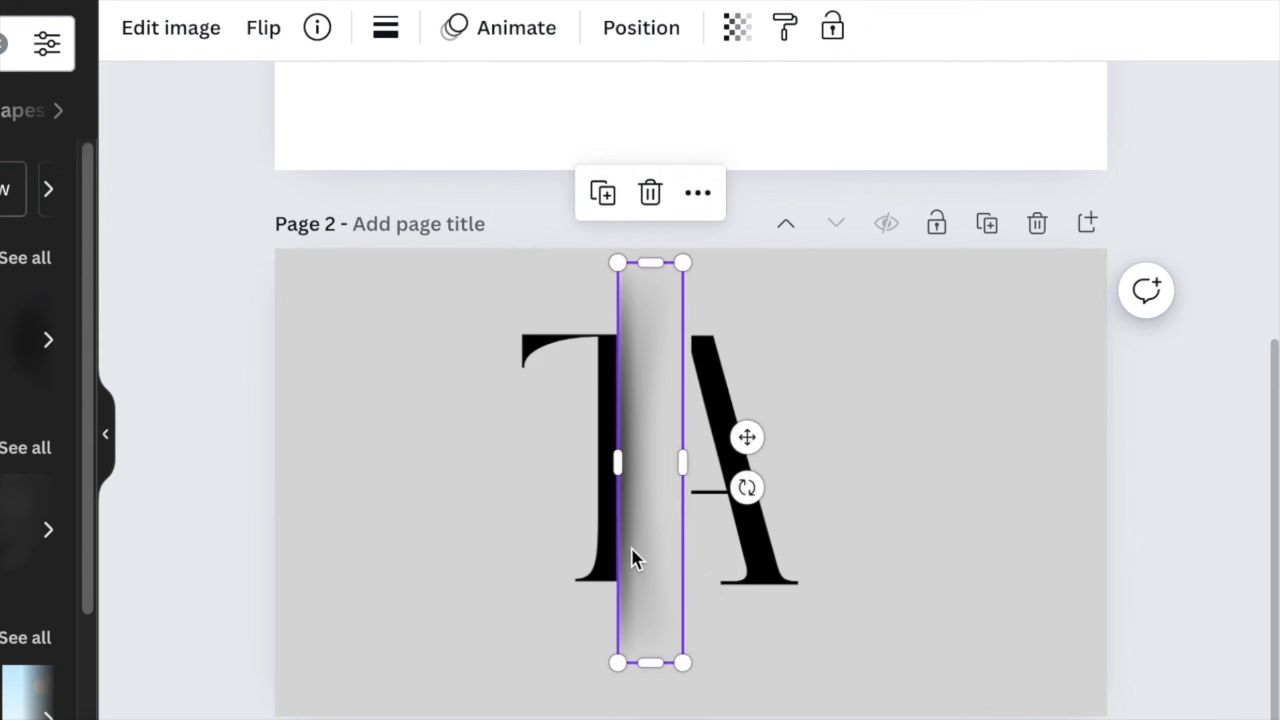
left_click(771, 556)
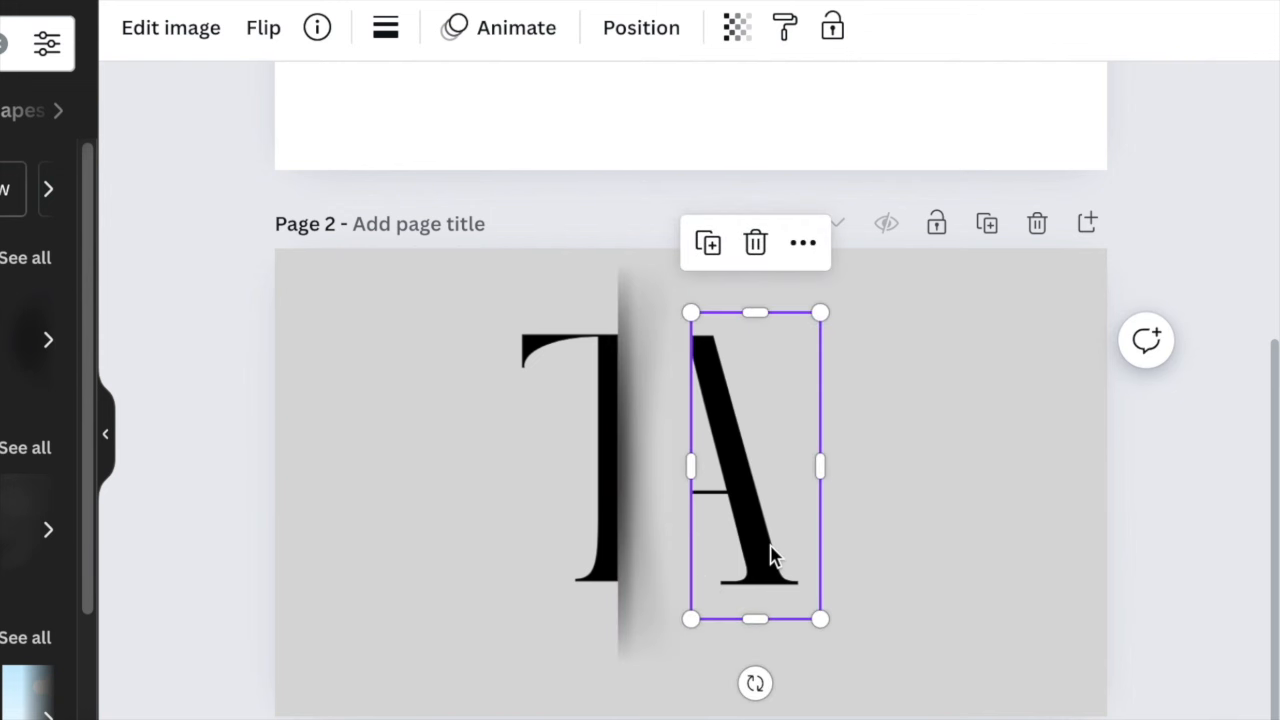
left_click_drag(766, 555, 706, 556)
key("Left")
Resize the T and the A so the two letters match
left_click_drag(494, 611, 496, 607)
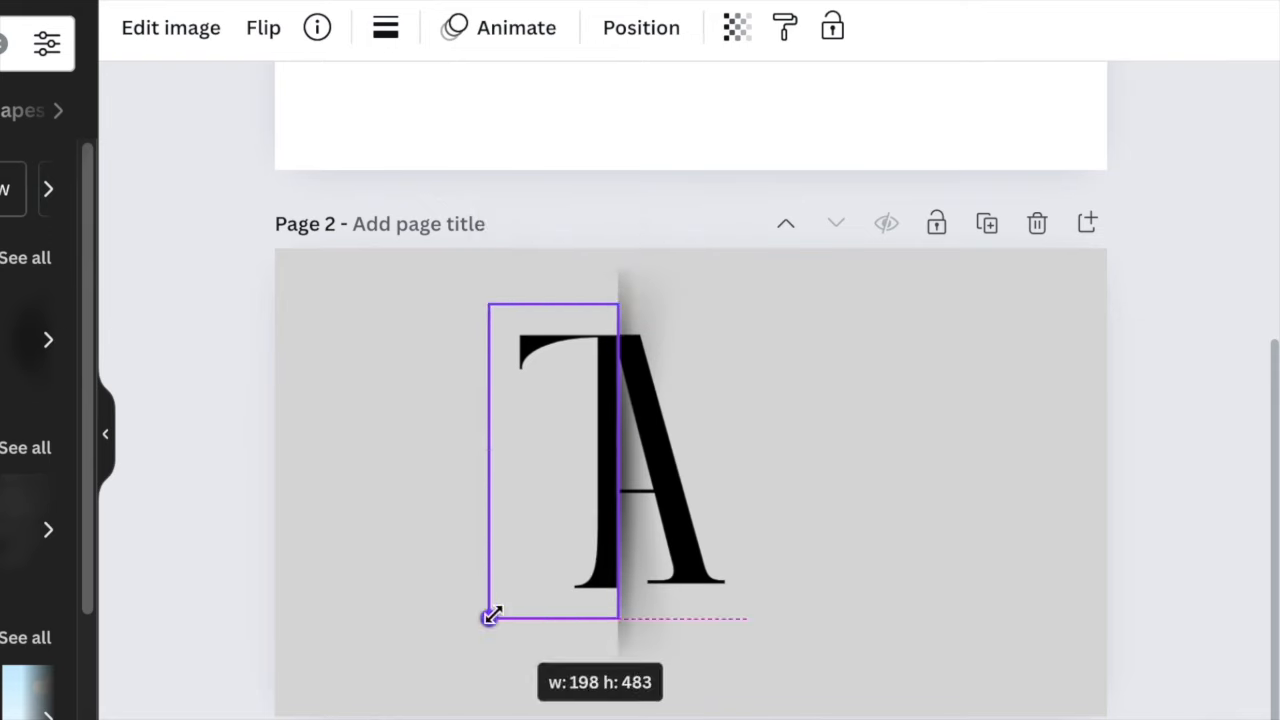
scroll(620, 305, "up", 5)
left_click_drag(534, 175, 539, 168)
scroll(657, 288, "down", 1)
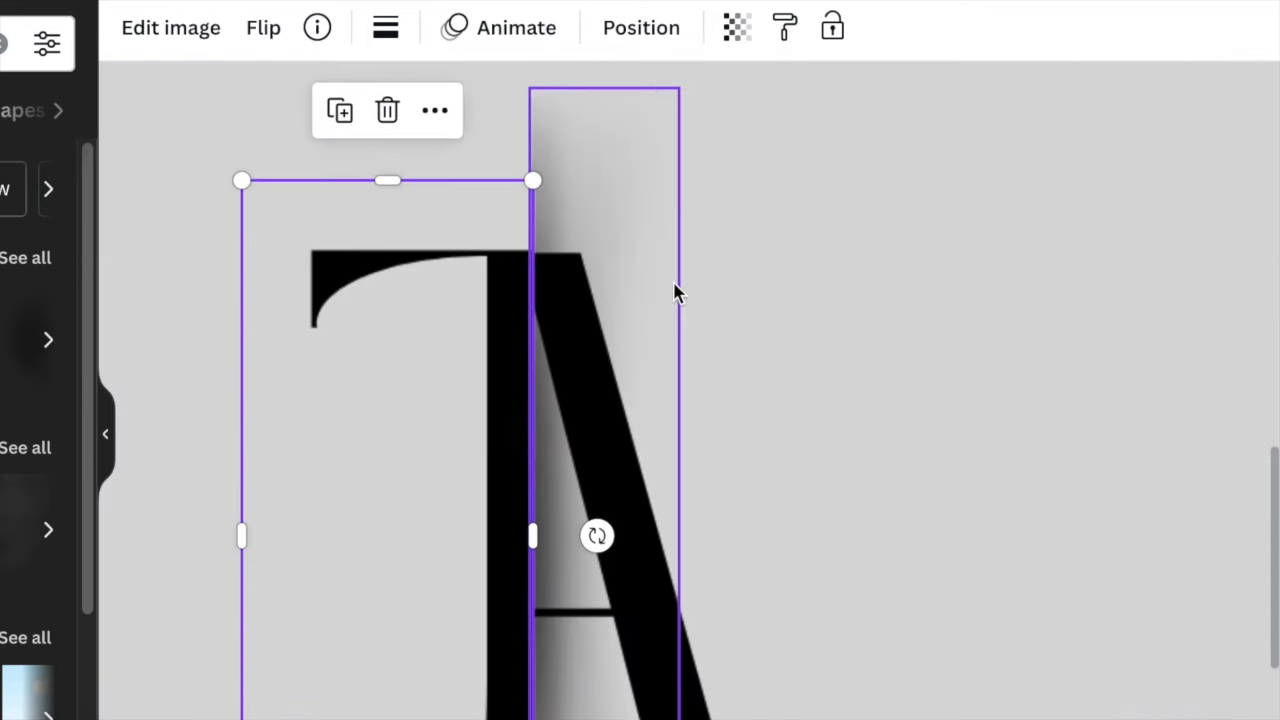
left_click(715, 310)
left_click_drag(823, 192, 832, 195)
left_click(850, 280)
scroll(640, 270, "down", 3)
Stack two duplicates of the shadow strip on the original to darken it, nudged onto the seam
left_click(617, 262)
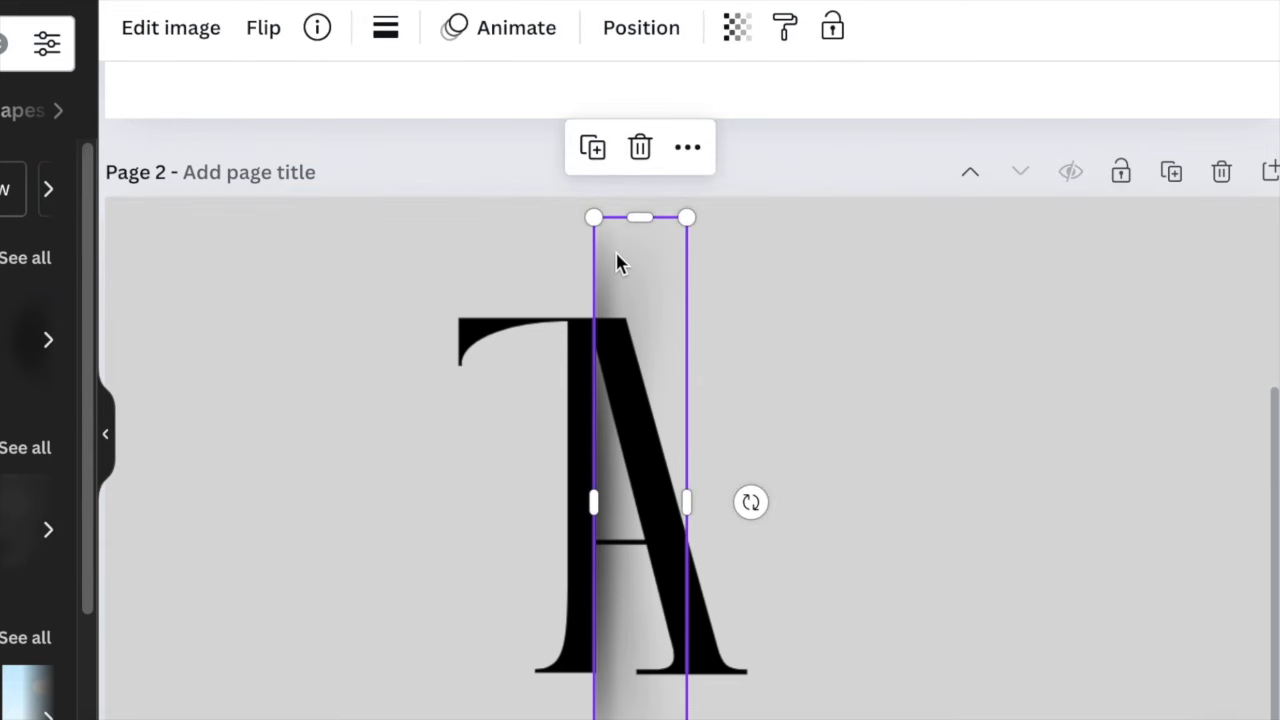
left_click(593, 148)
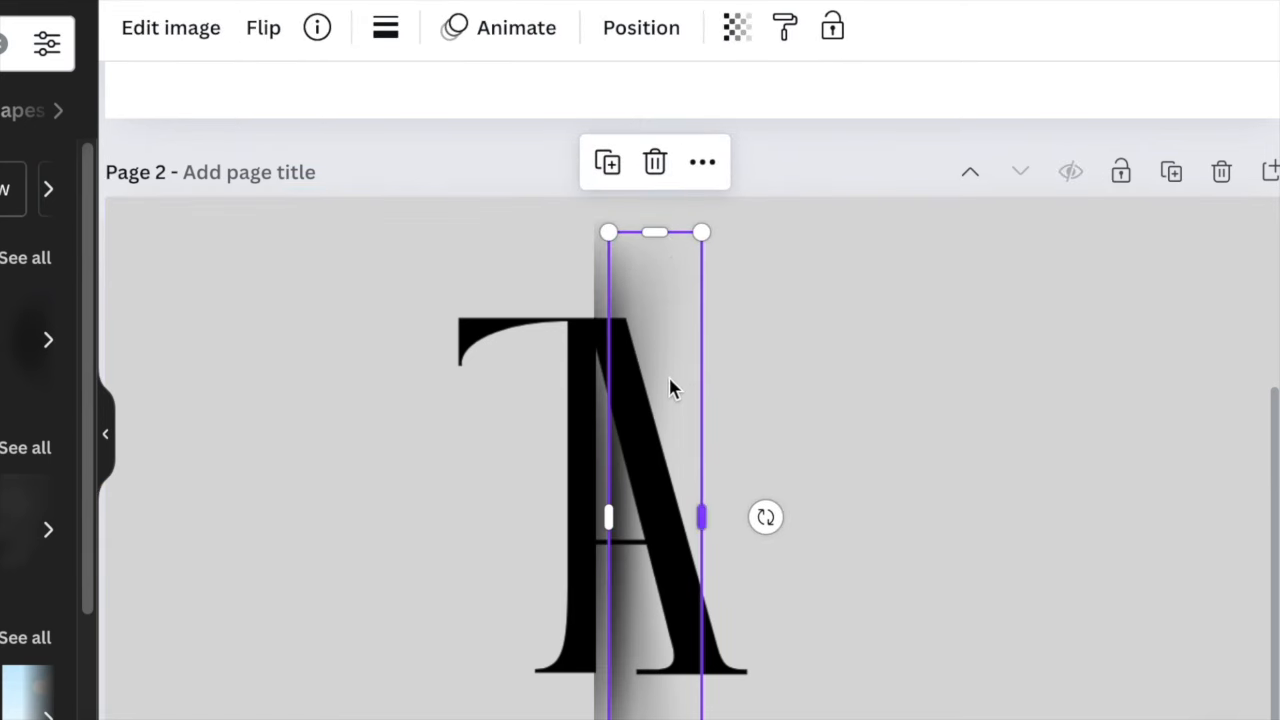
left_click_drag(673, 377, 656, 364)
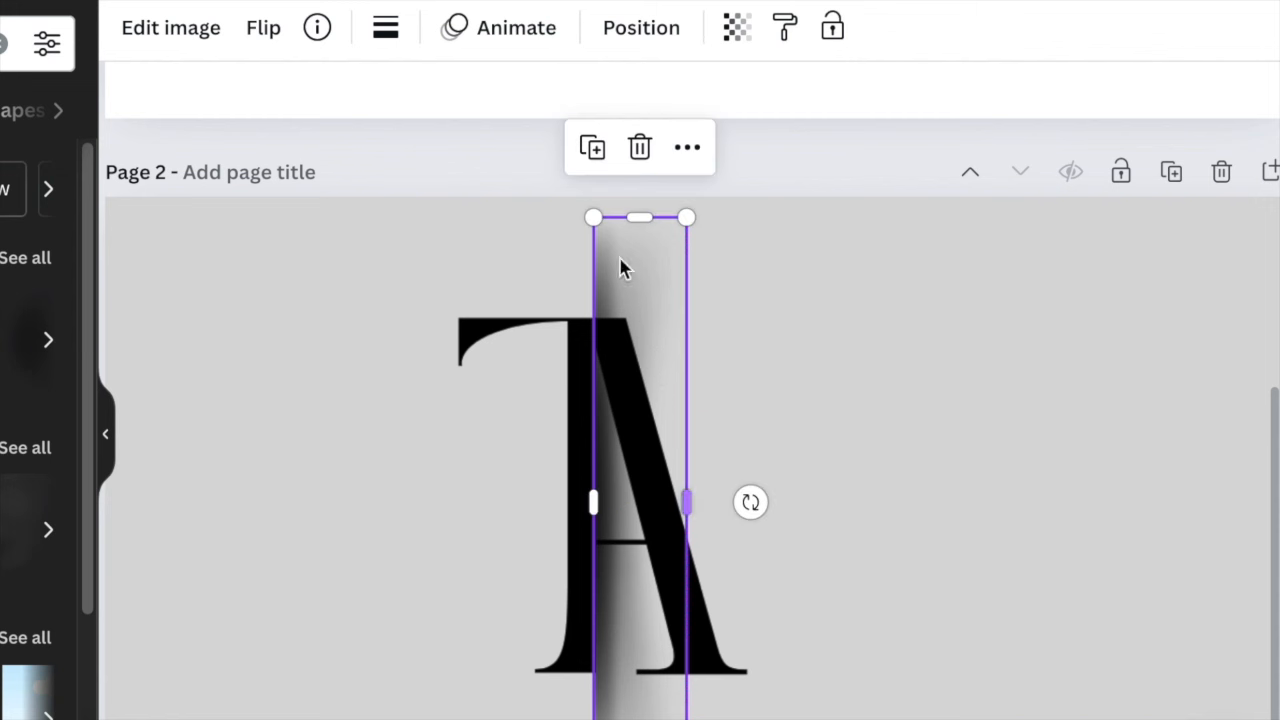
left_click(592, 148)
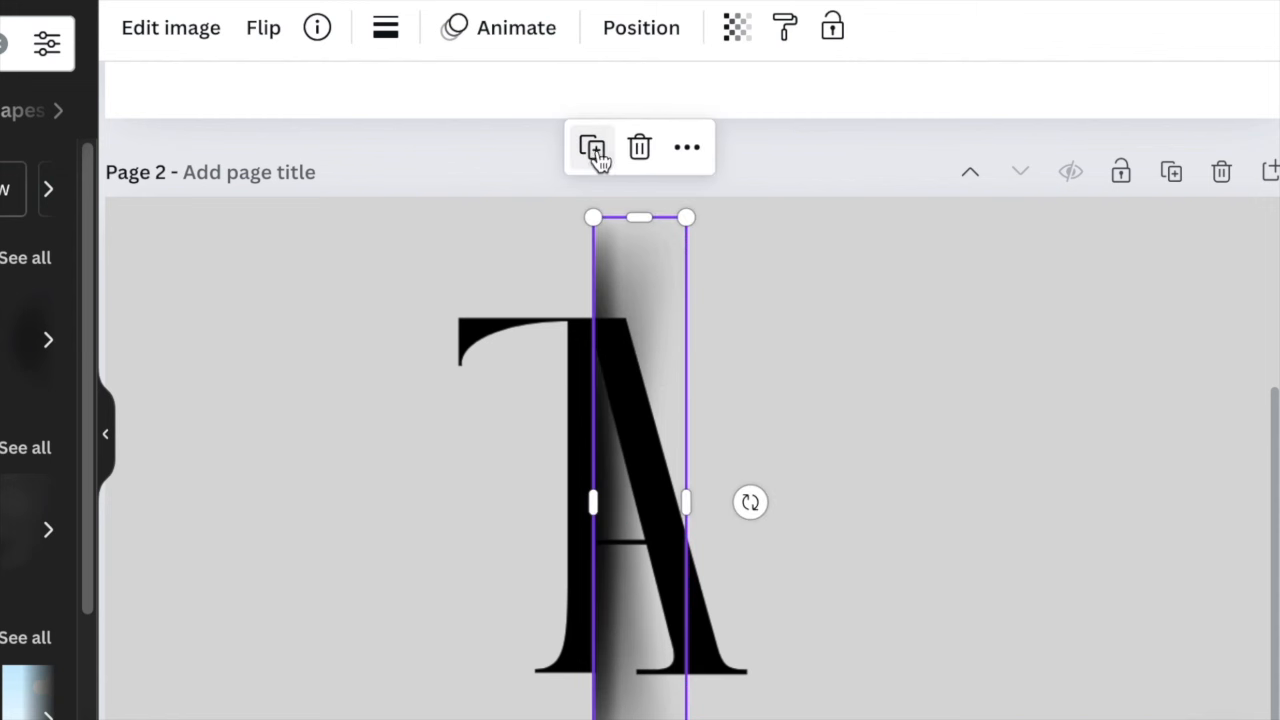
left_click(843, 390)
left_click(615, 478)
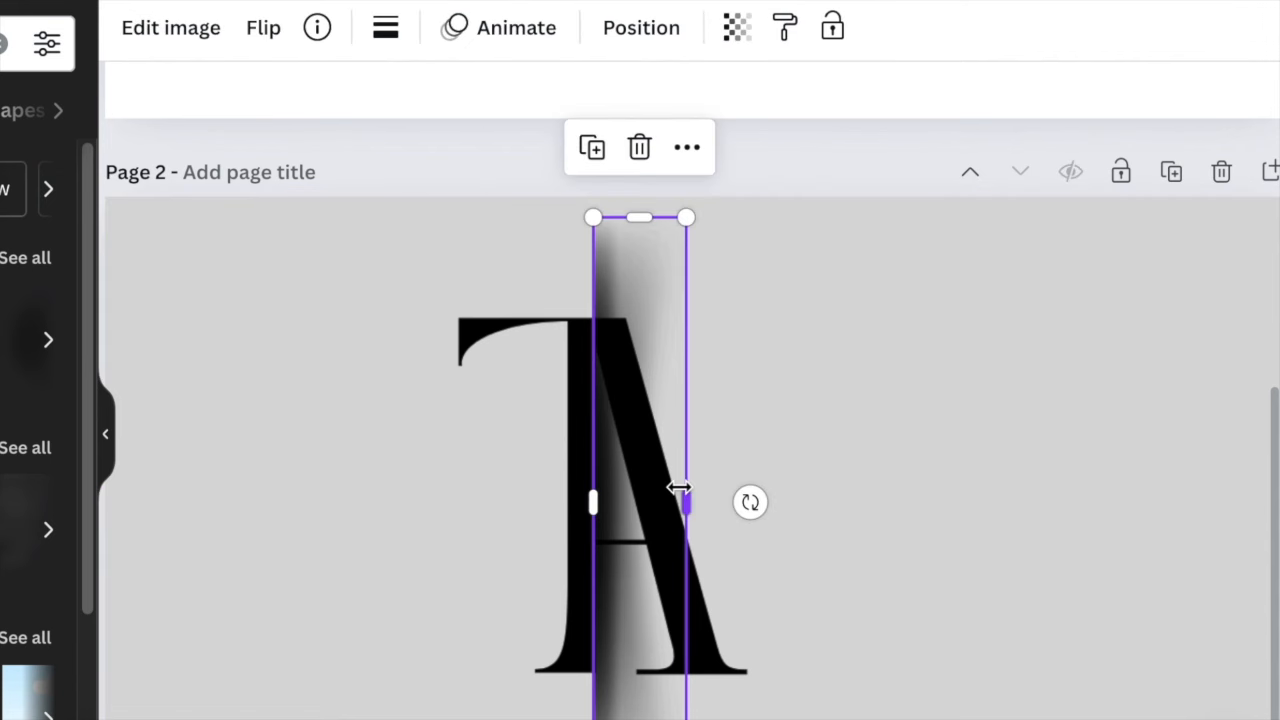
key("Right")
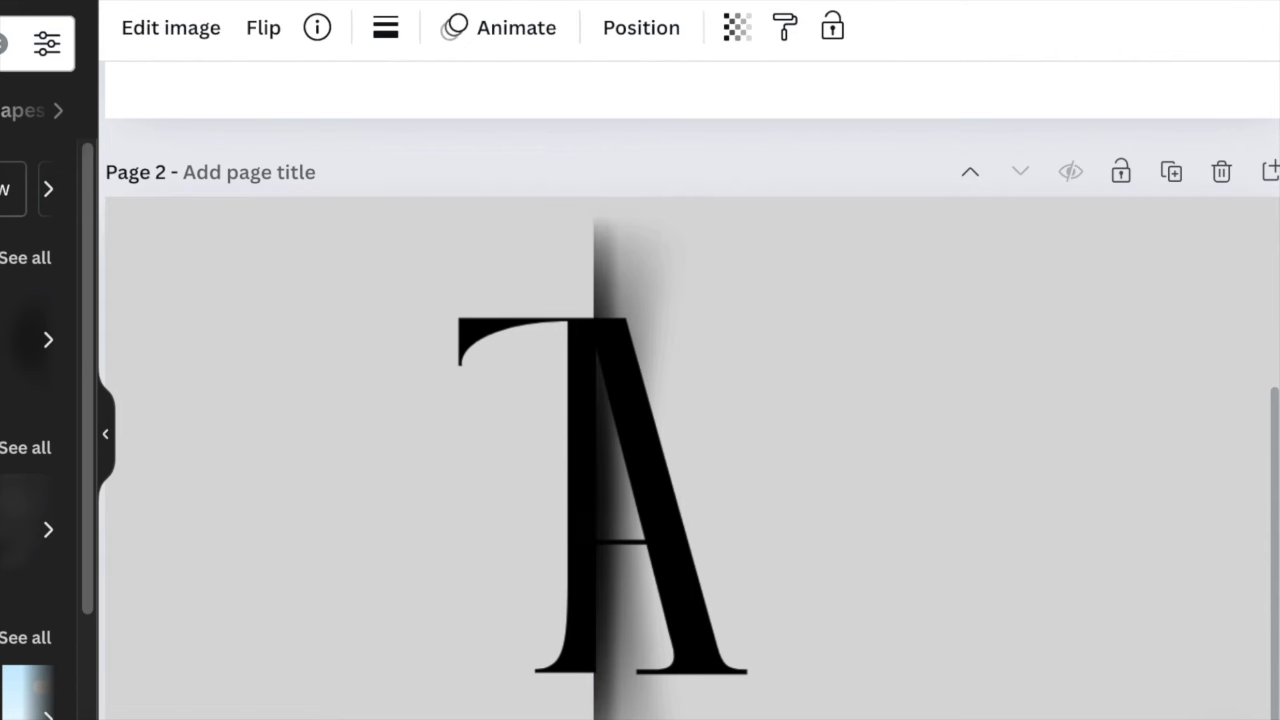
left_click(800, 535)
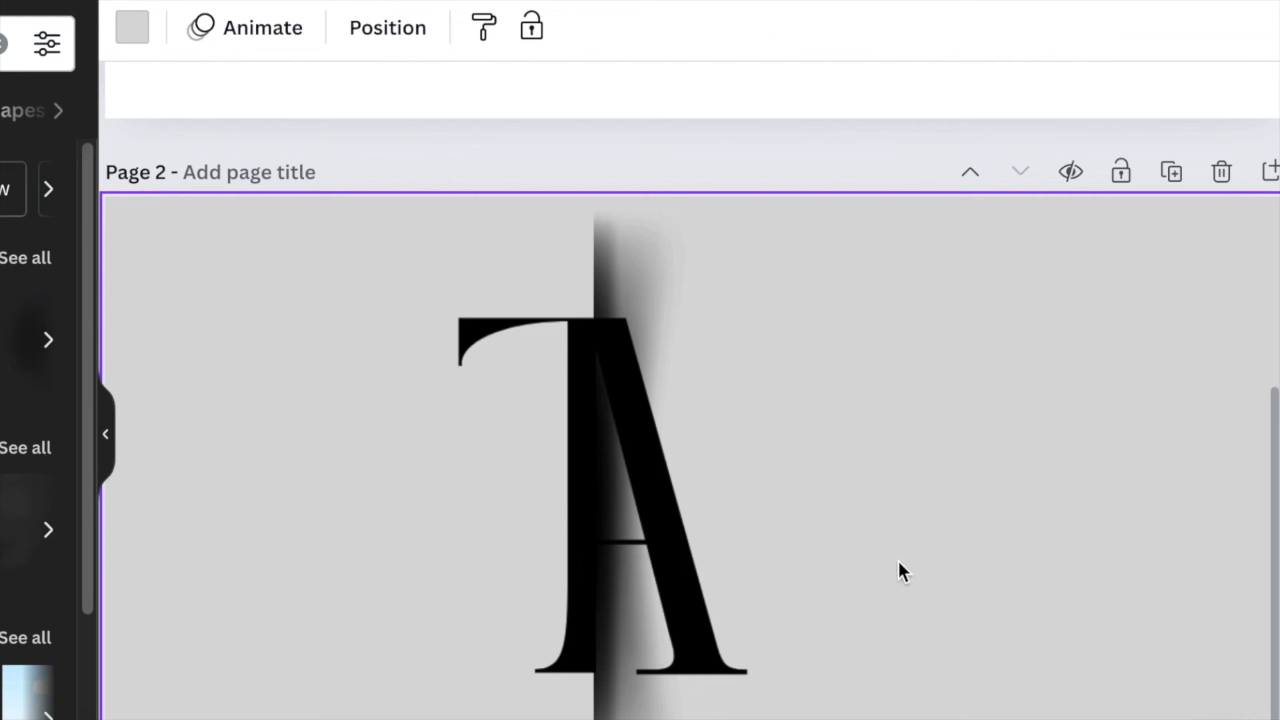
Scroll through the design to review the finished Page 2 monogram
scroll(898, 563, "down", 1)
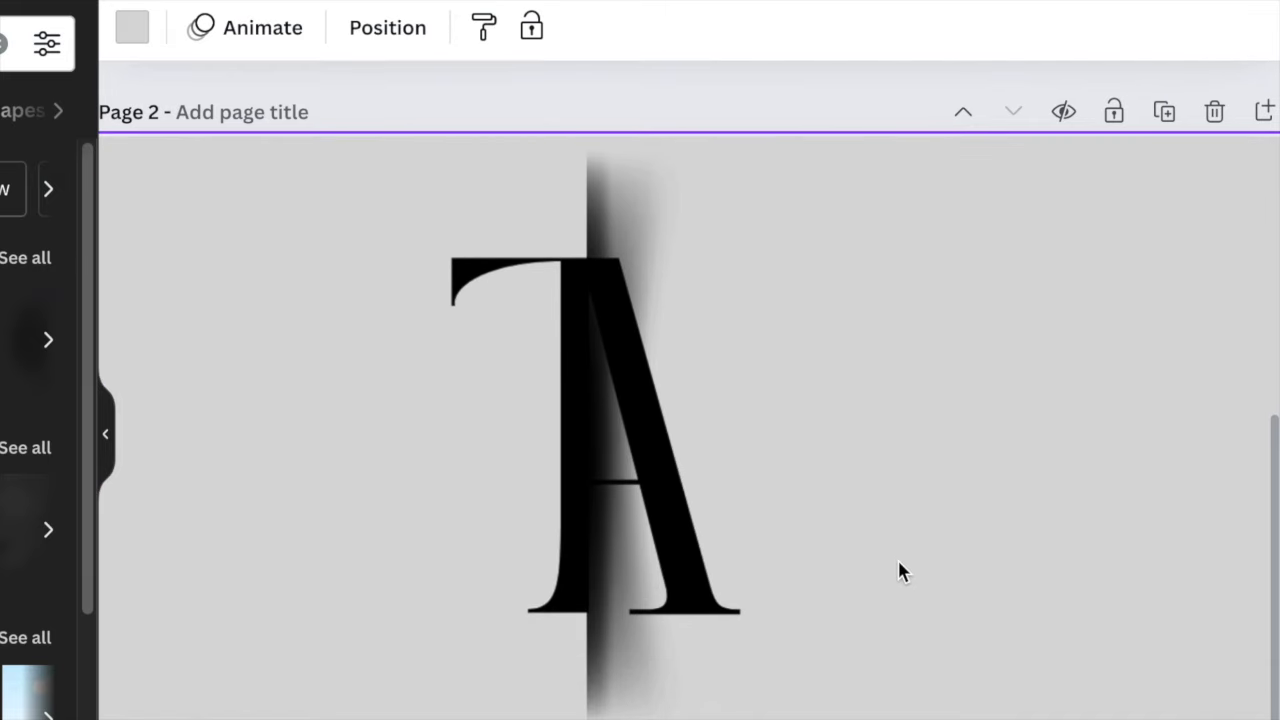
scroll(866, 583, "up", 2)
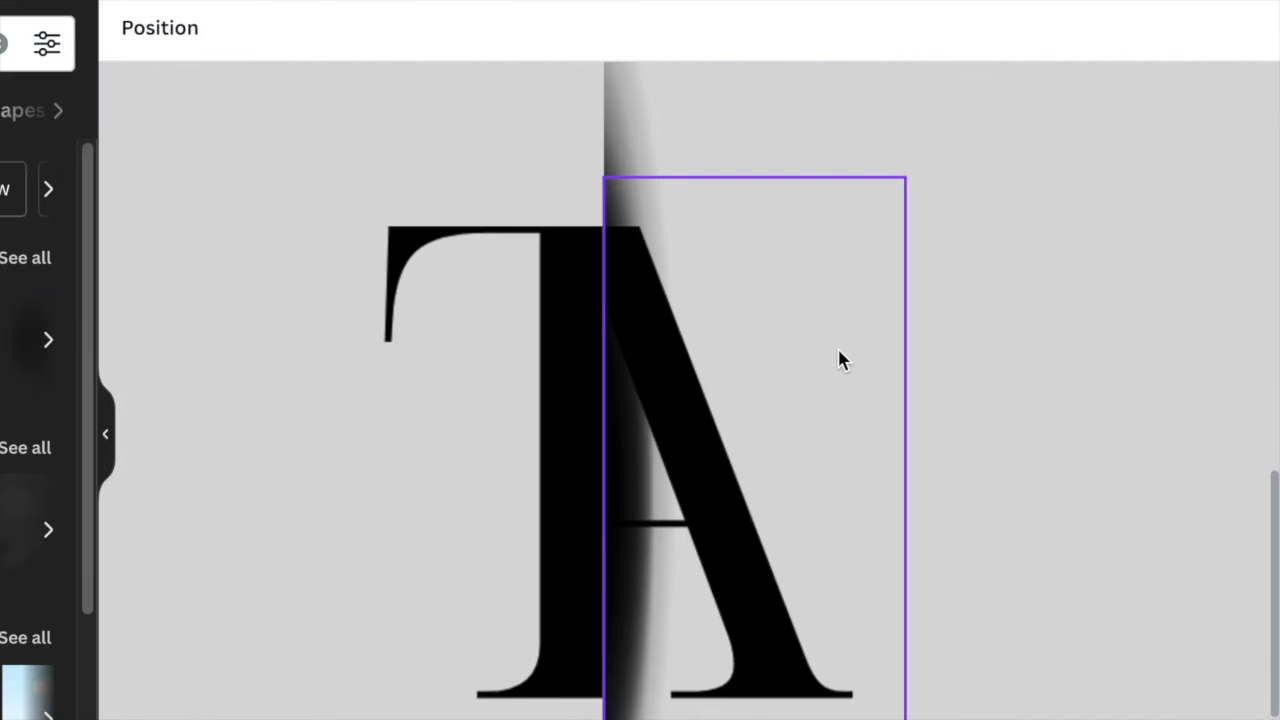
scroll(997, 604, "down", 1)
scroll(991, 605, "down", 2)
scroll(690, 400, "down", 4)
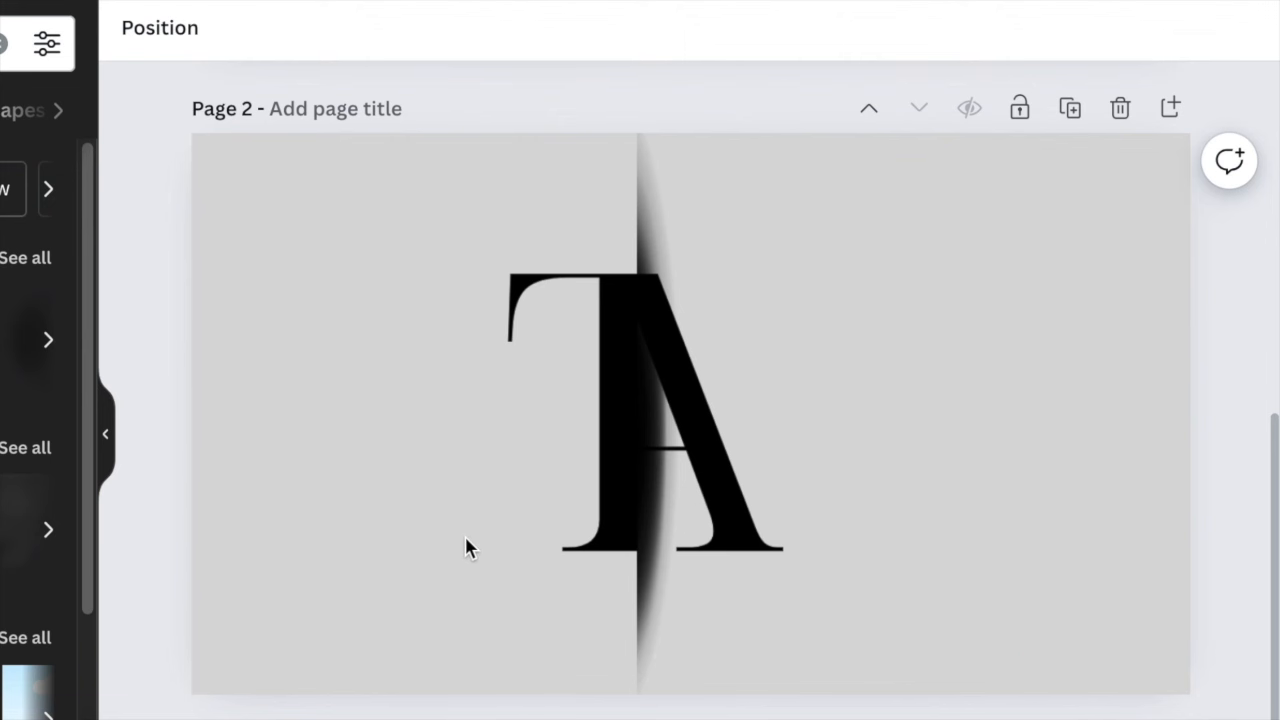
scroll(466, 541, "up", 5)
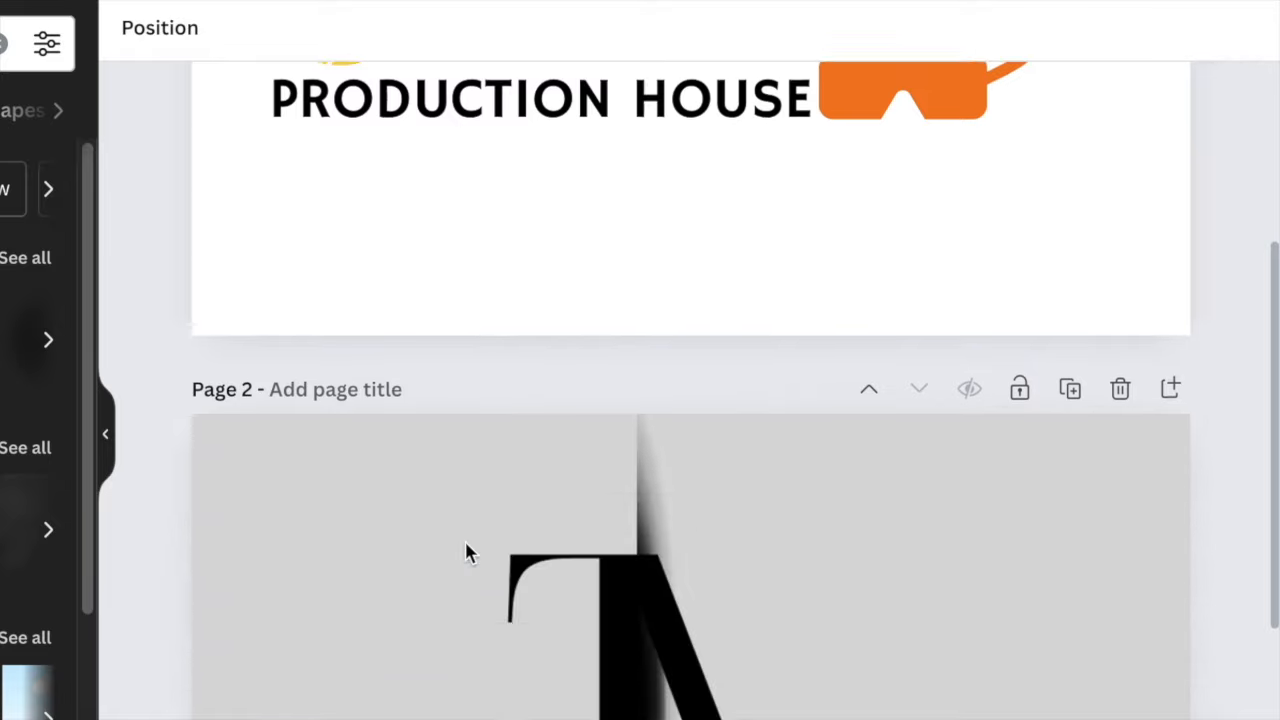
scroll(465, 543, "down", 5)
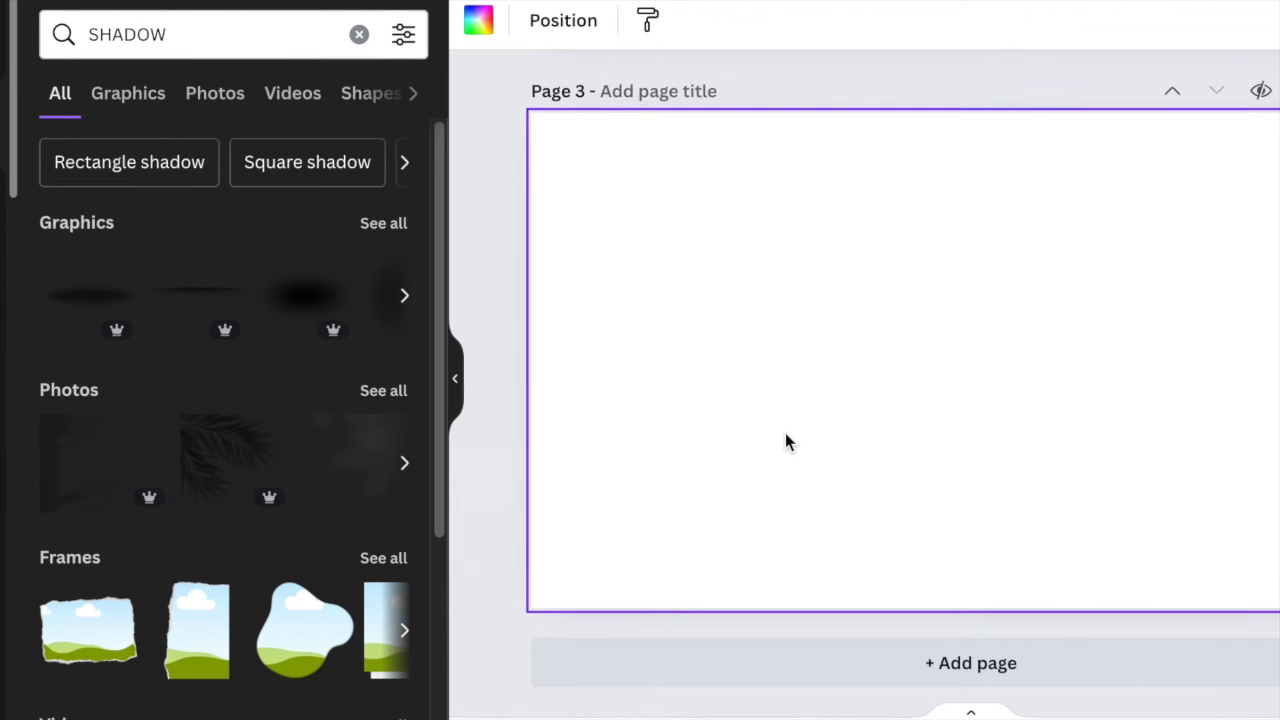
Fill Page 3's background with the Gold swatch
left_click(479, 21)
scroll(412, 264, "down", 5)
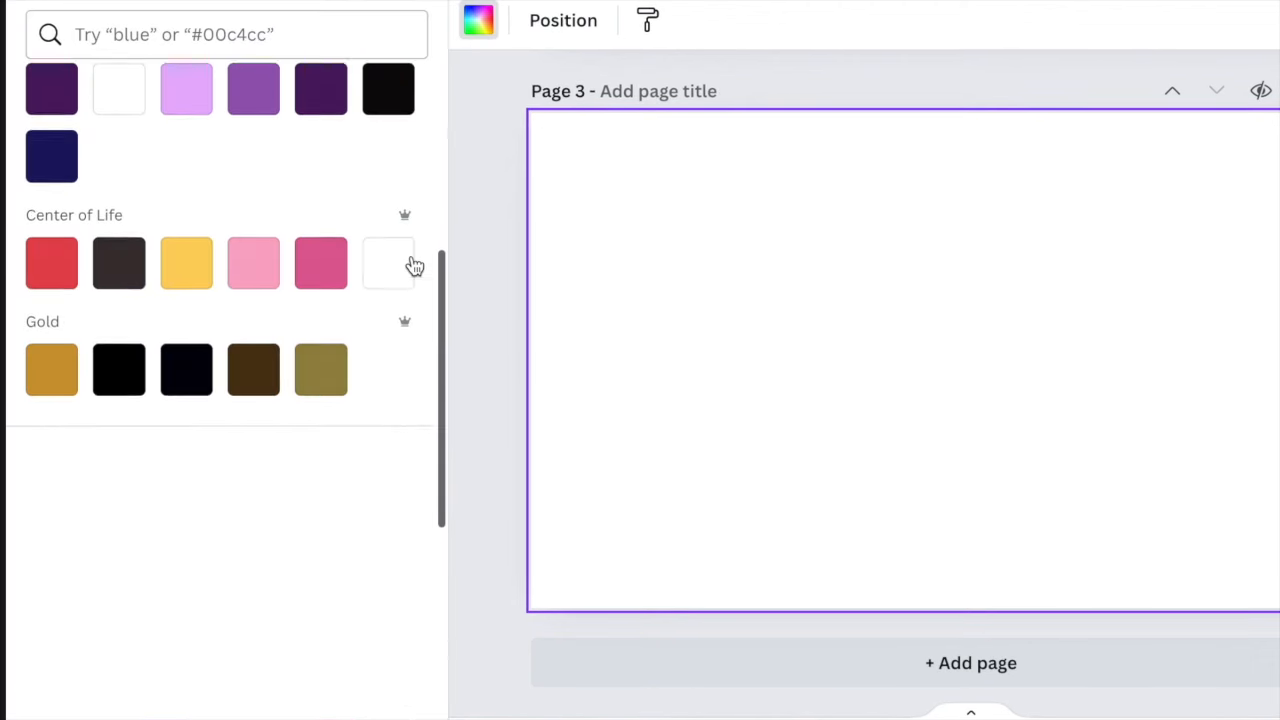
scroll(300, 245, "down", 2)
scroll(150, 200, "up", 1)
left_click(54, 159)
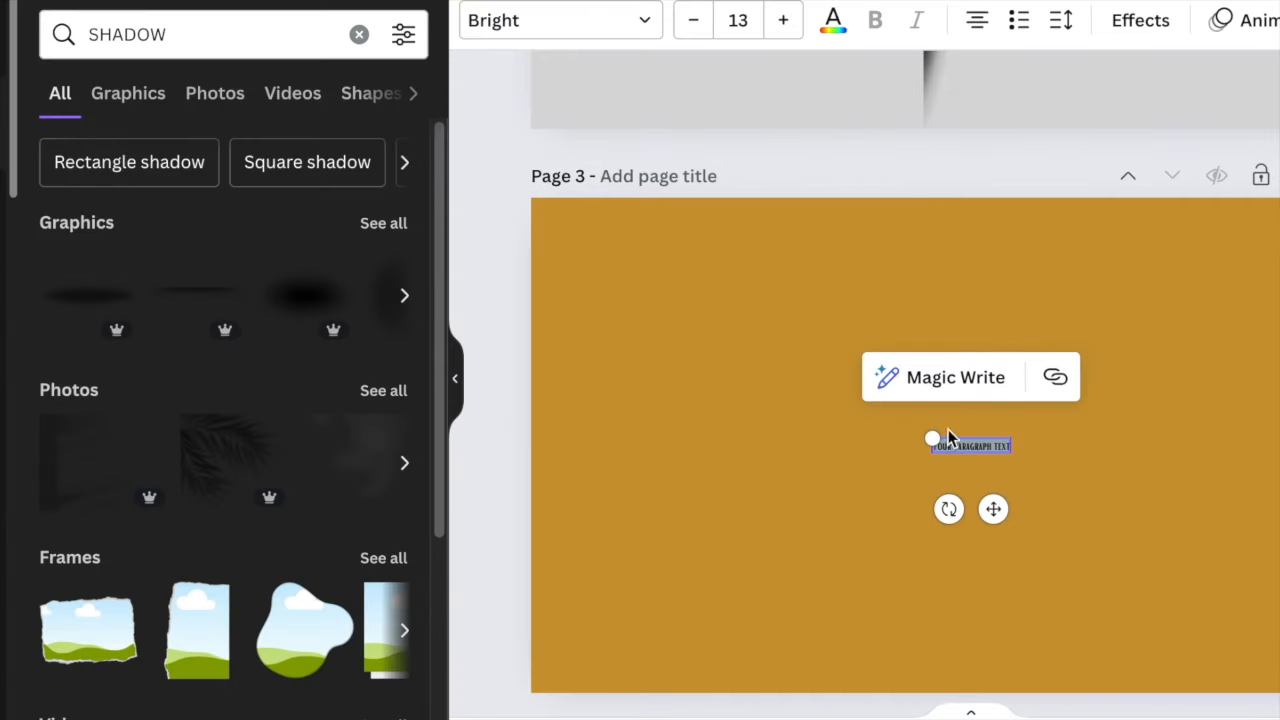
Place a large white letter T at size 278, moved down and right on Page 3
left_click_drag(930, 440, 443, 249)
key("BackSpace")
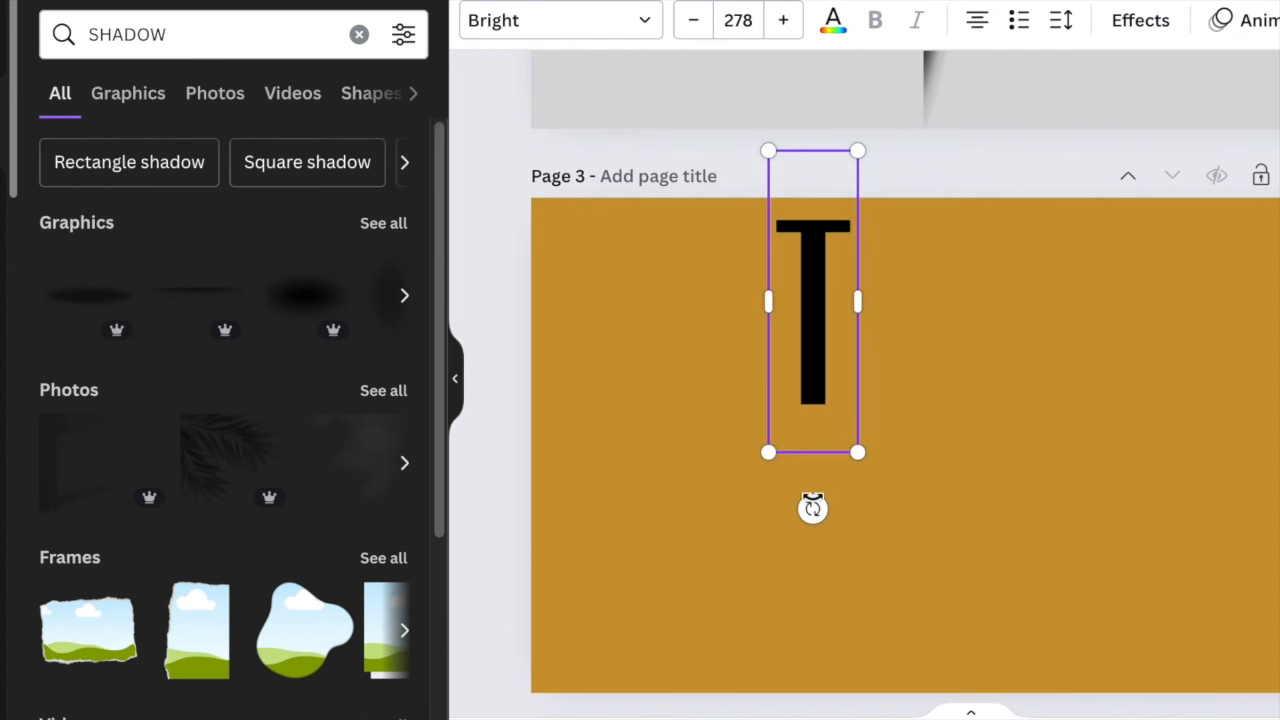
left_click(934, 451)
left_click_drag(843, 409, 892, 520)
left_click(833, 20)
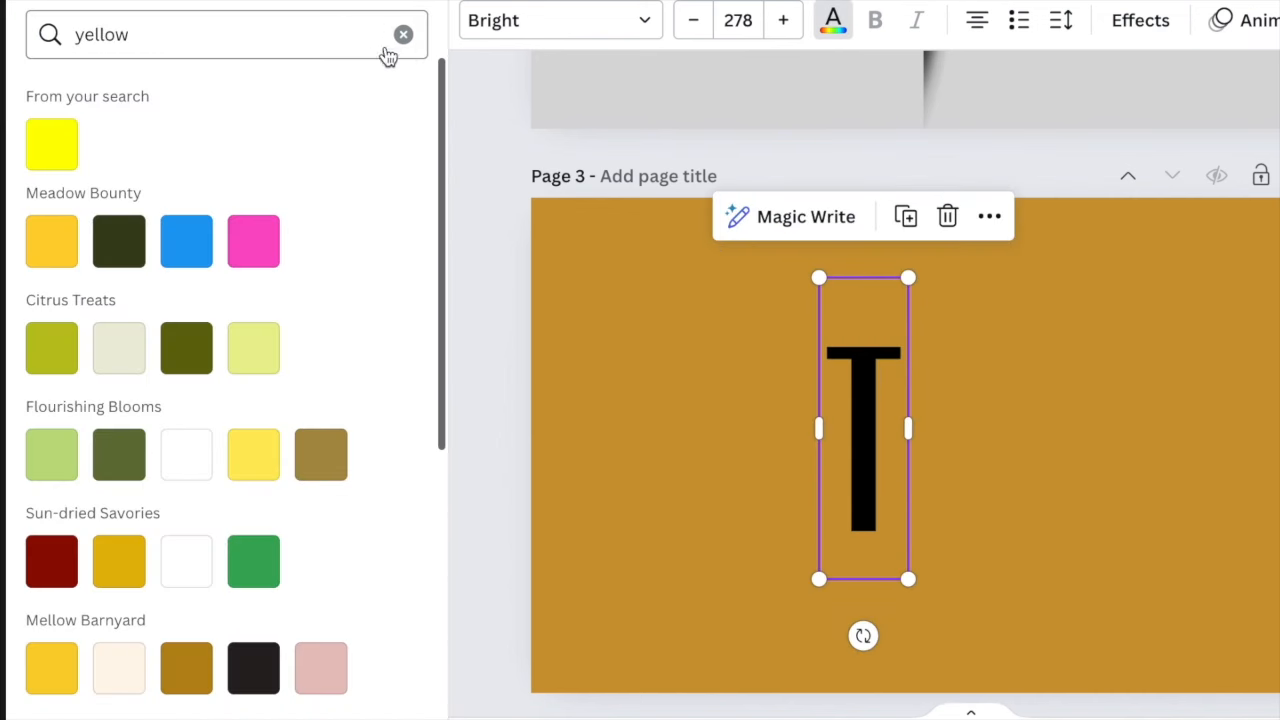
left_click(404, 34)
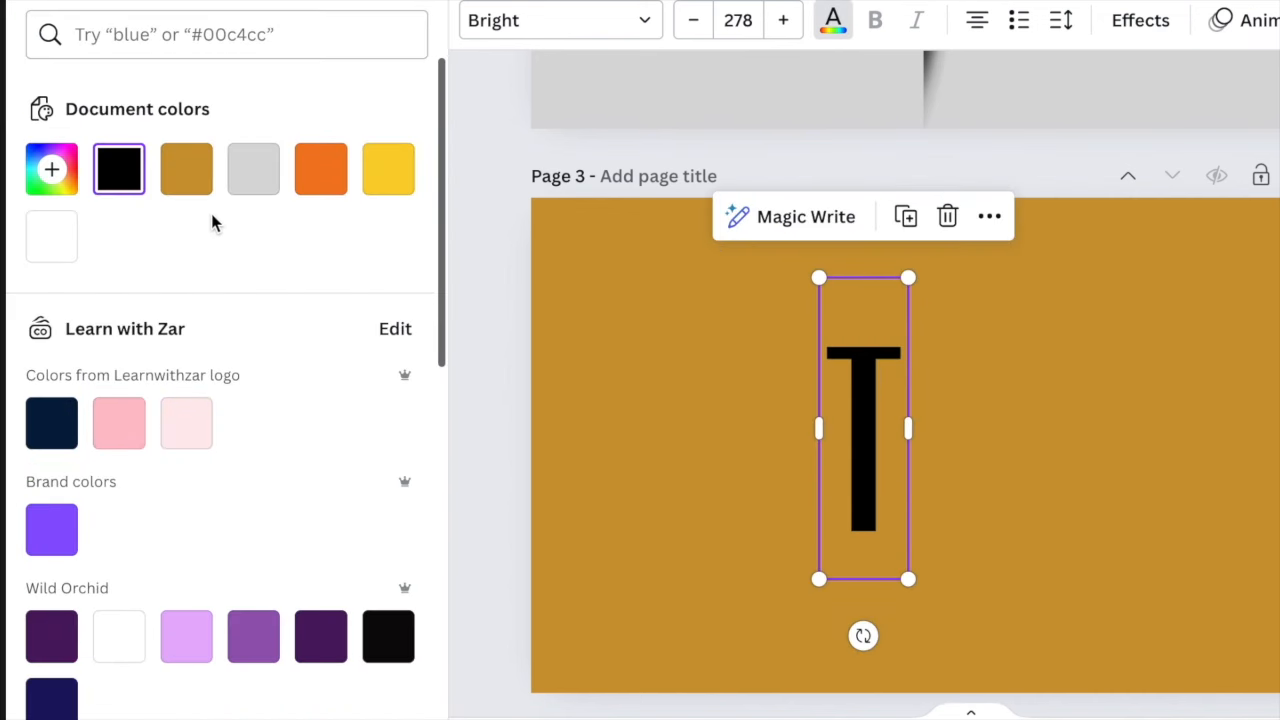
left_click(51, 236)
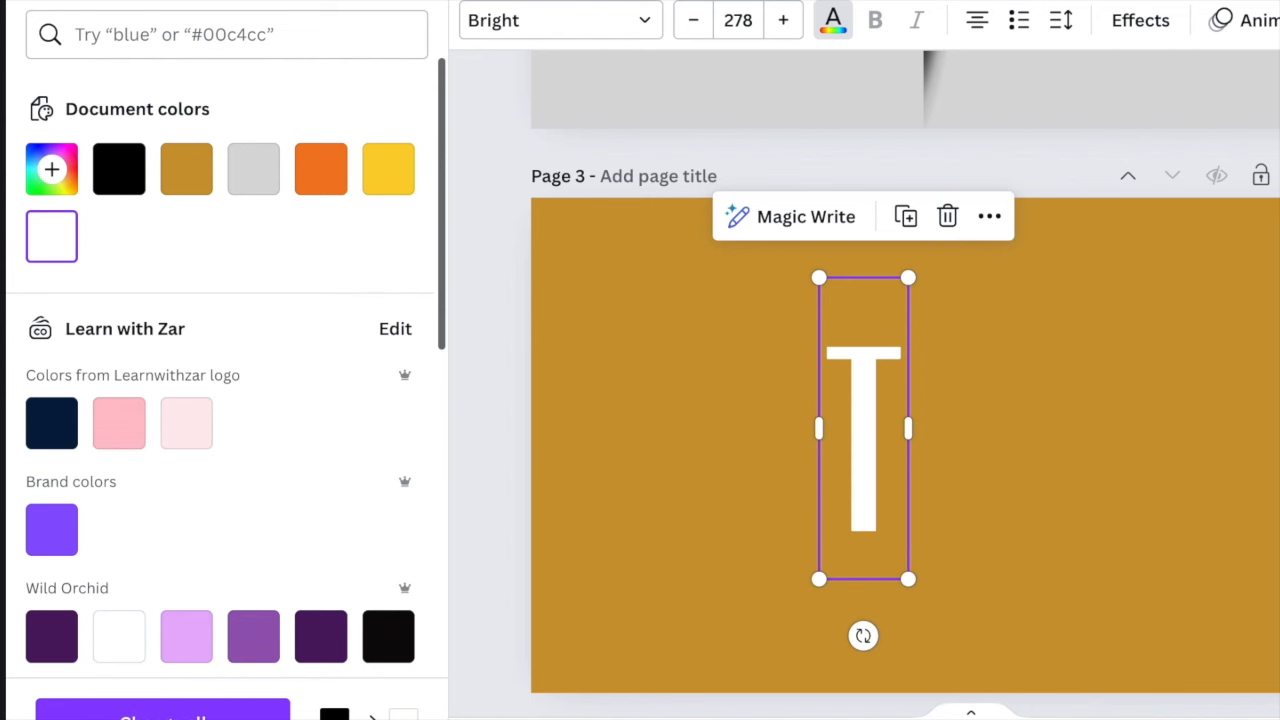
left_click(645, 28)
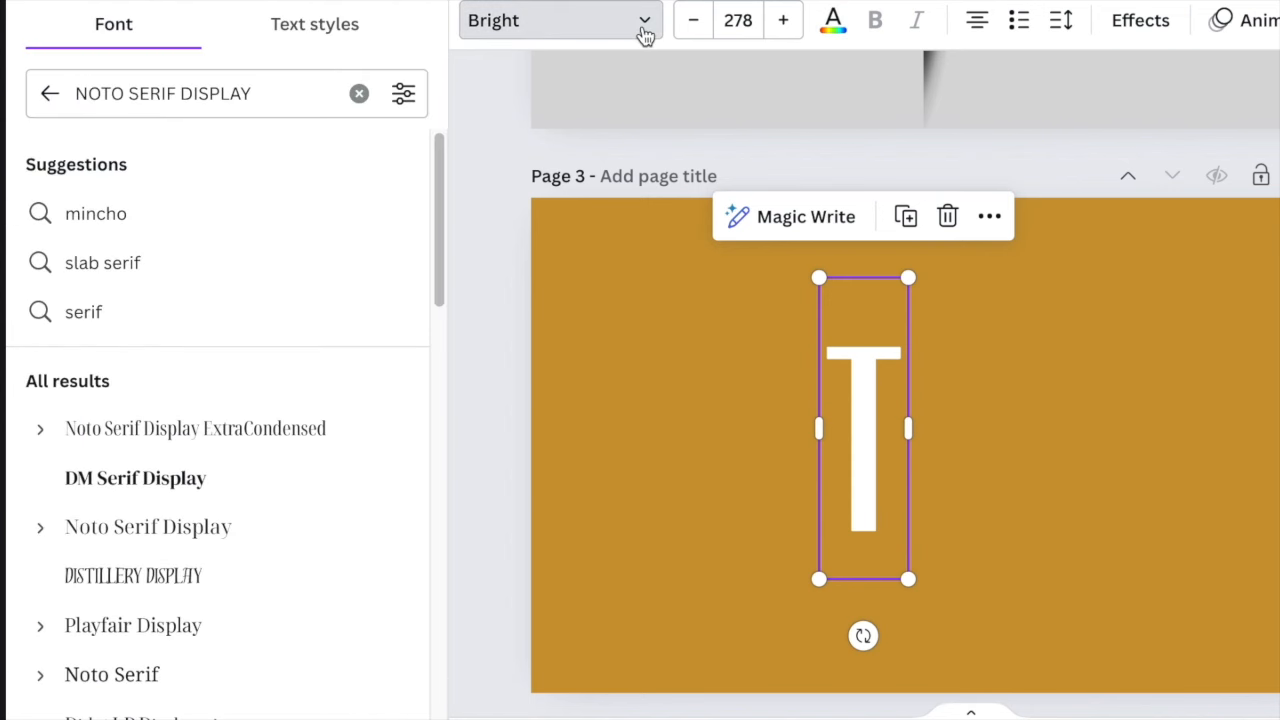
Set the T in TAN Astoria at size 310, nudge it up-left, and tint it beige
left_click(358, 93)
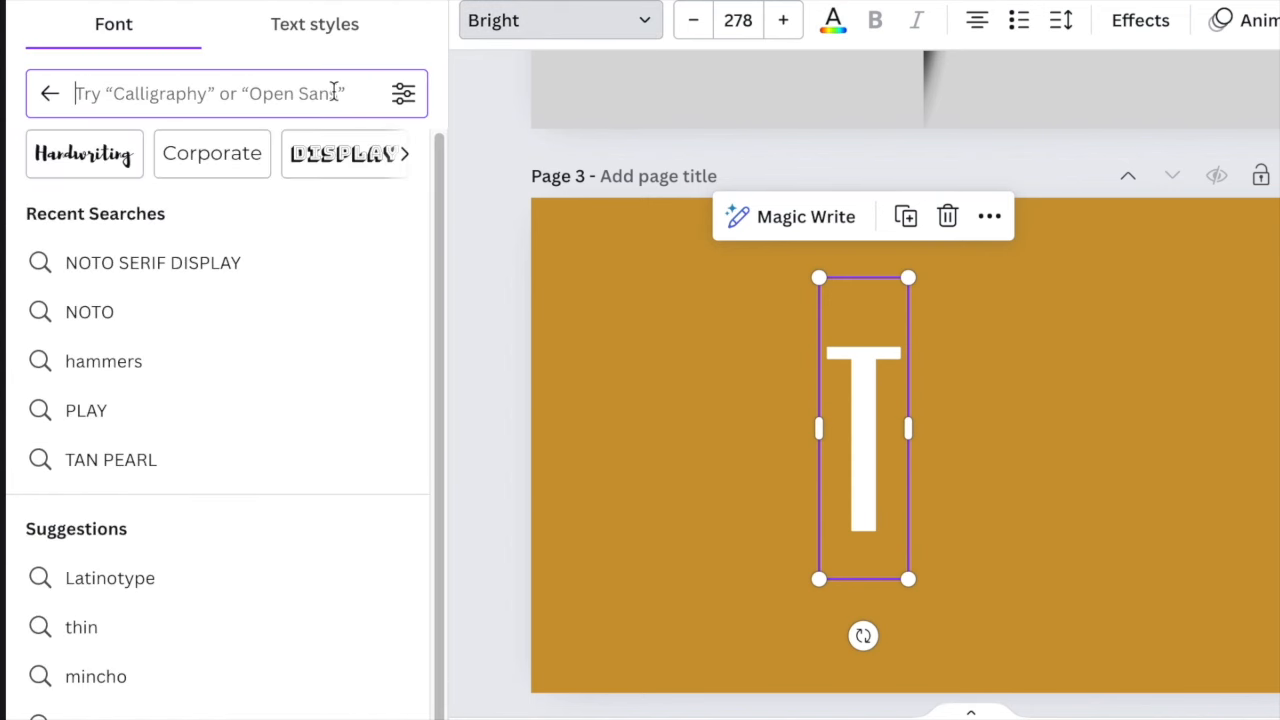
type("TAN A")
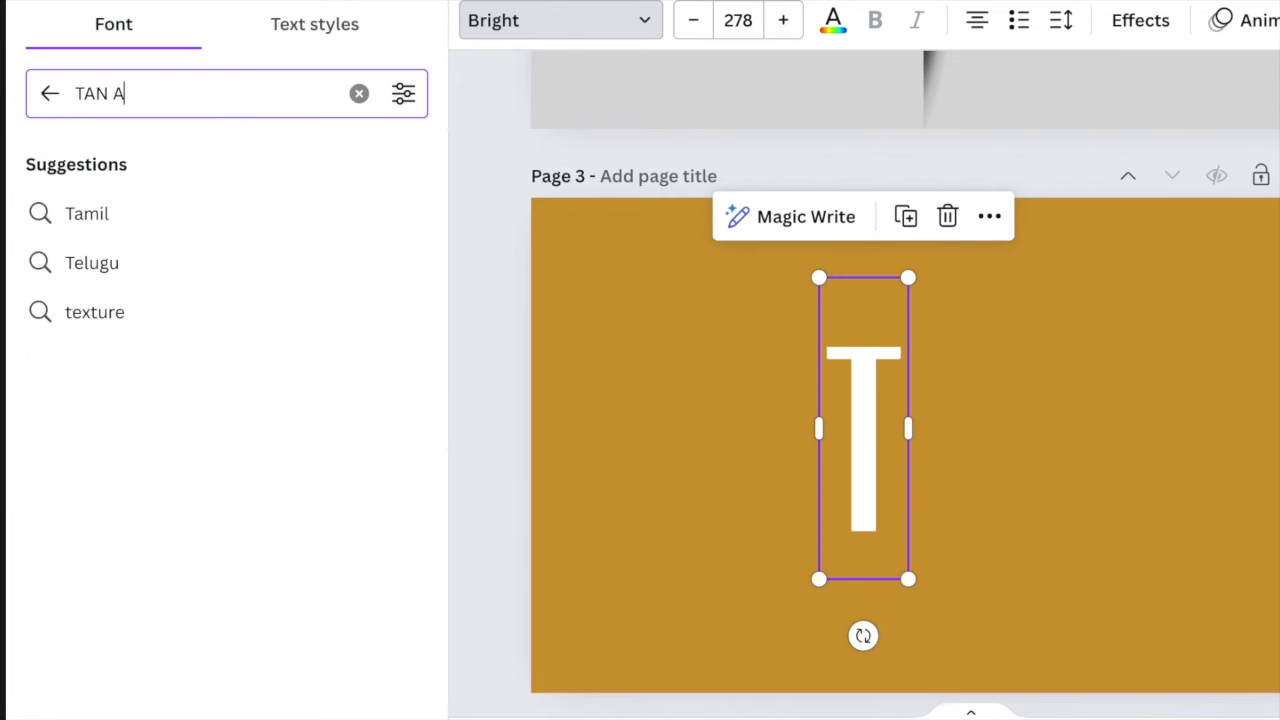
type("STORIA")
key("Return")
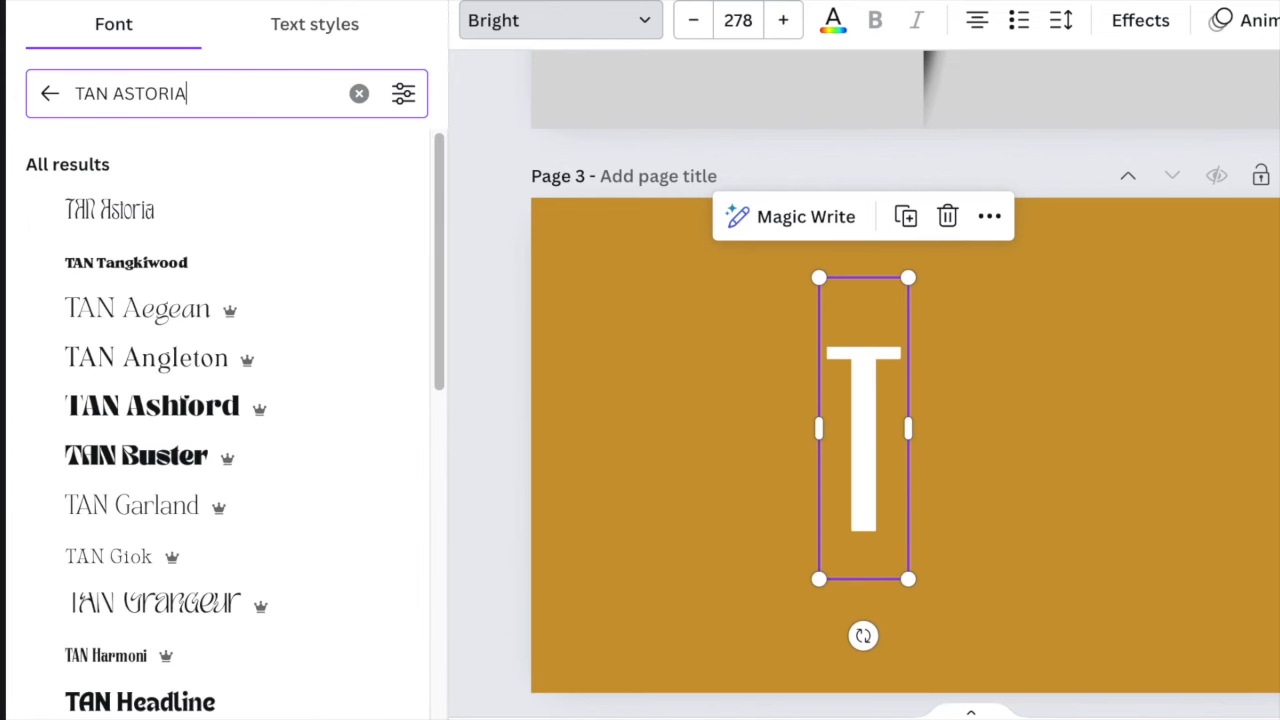
left_click(178, 207)
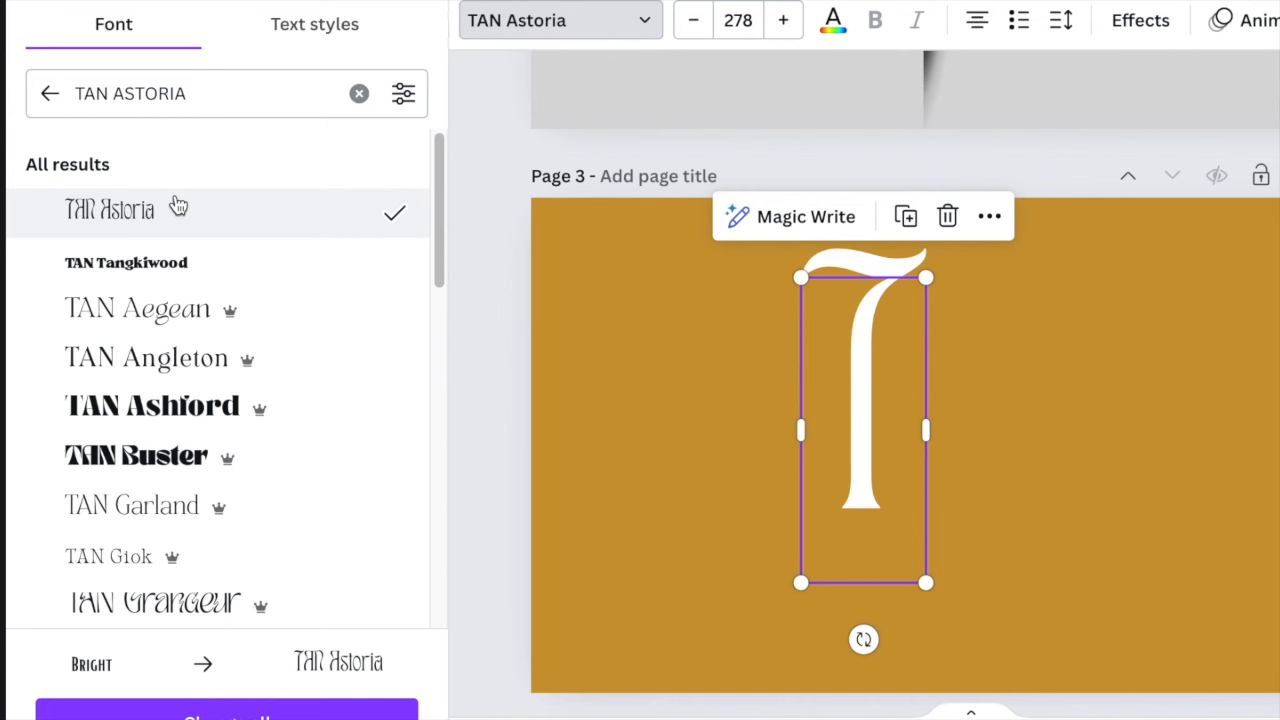
scroll(848, 352, "down", 2)
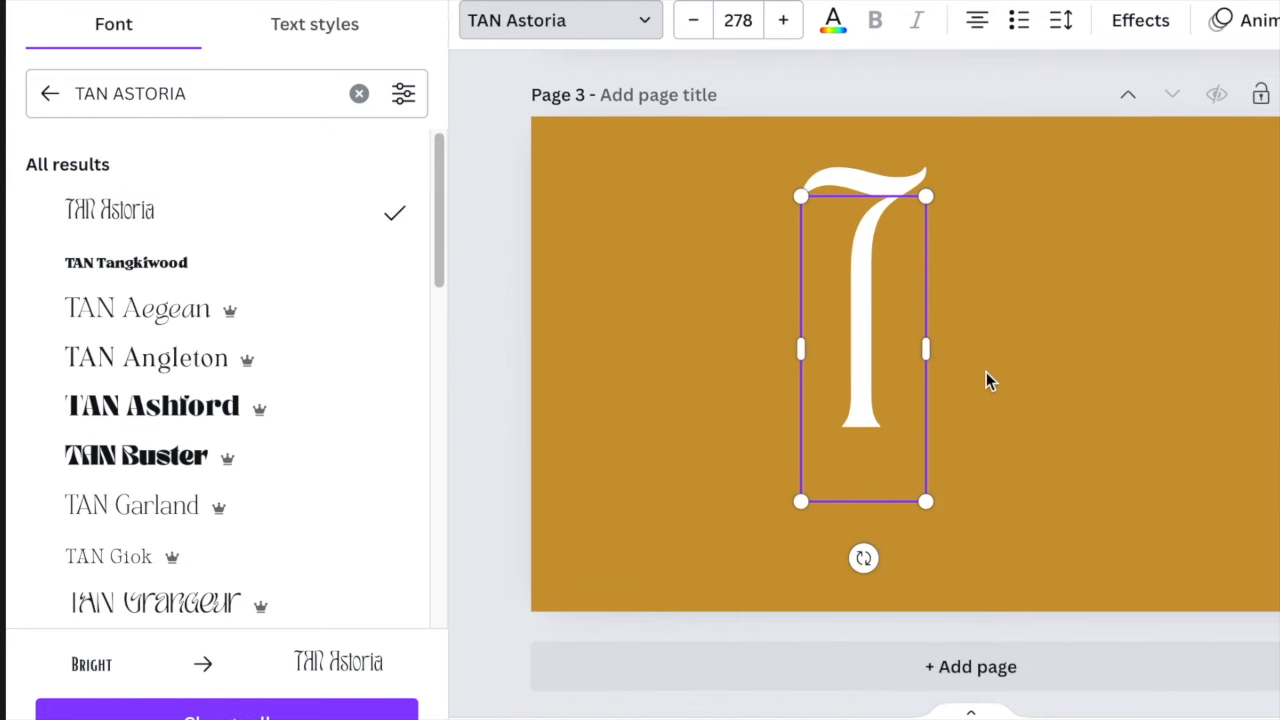
left_click(986, 372)
left_click_drag(870, 332, 870, 368)
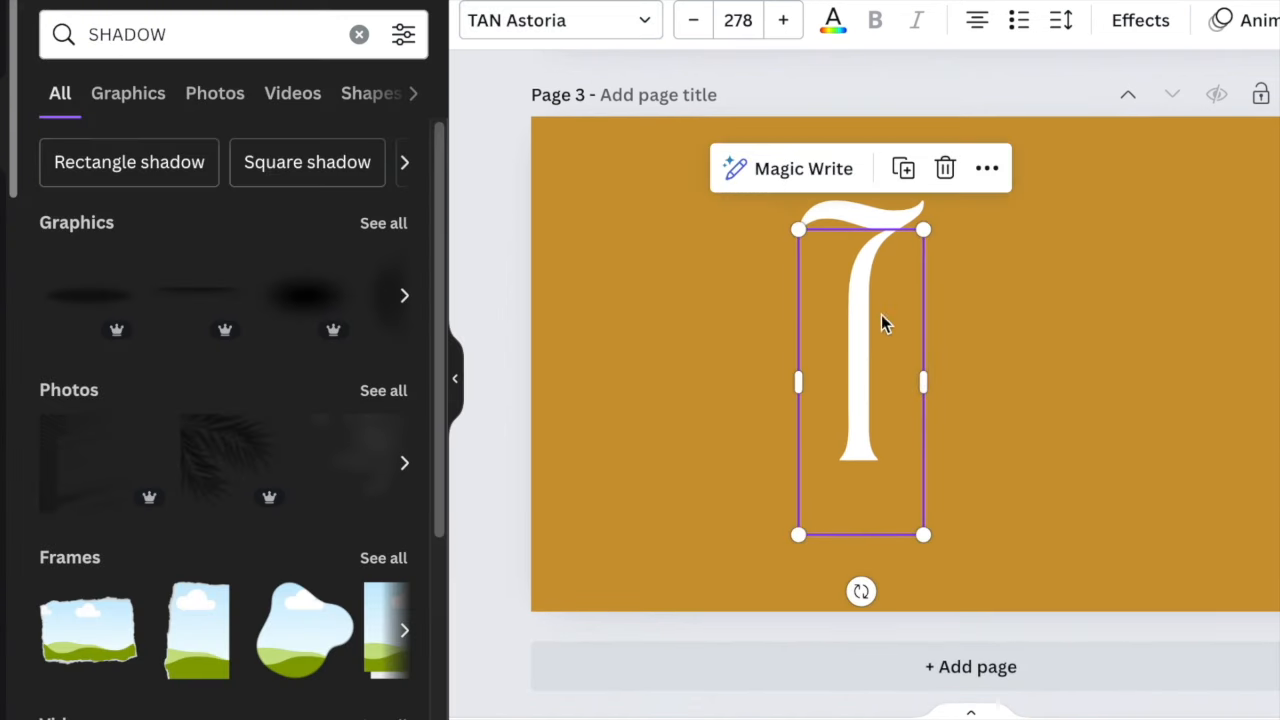
left_click_drag(929, 226, 946, 194)
left_click_drag(896, 320, 881, 300)
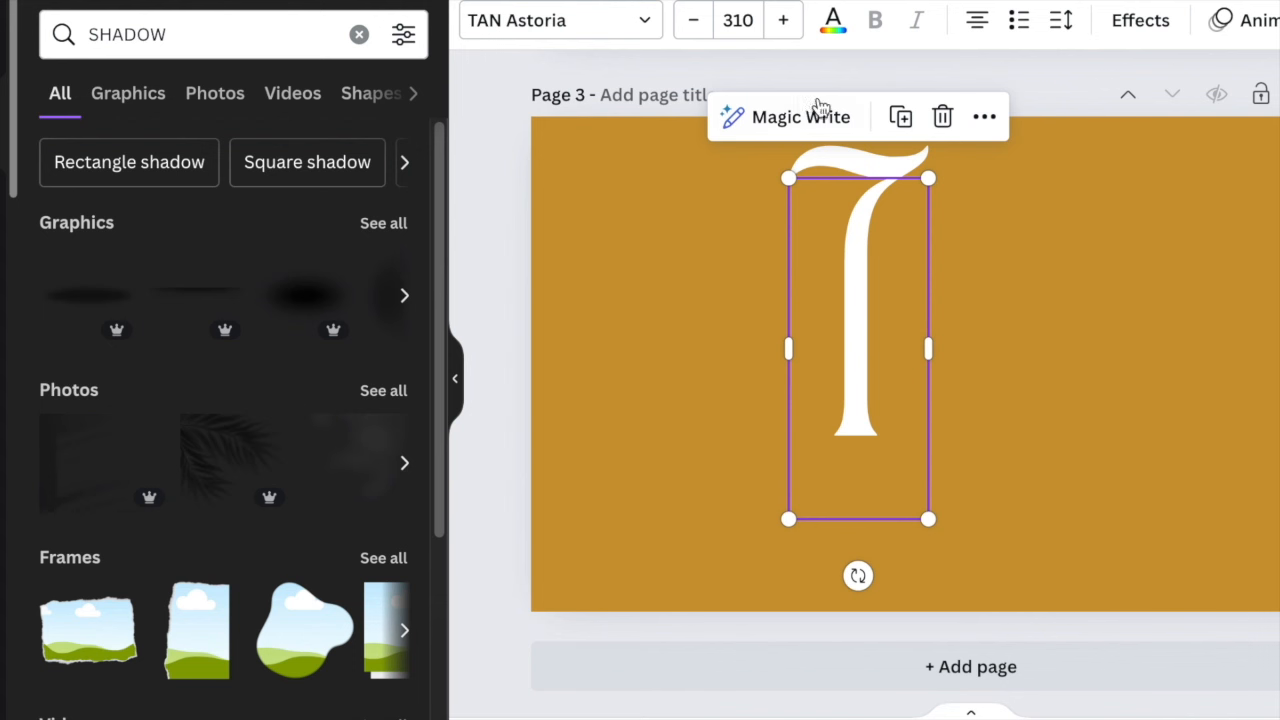
left_click(833, 20)
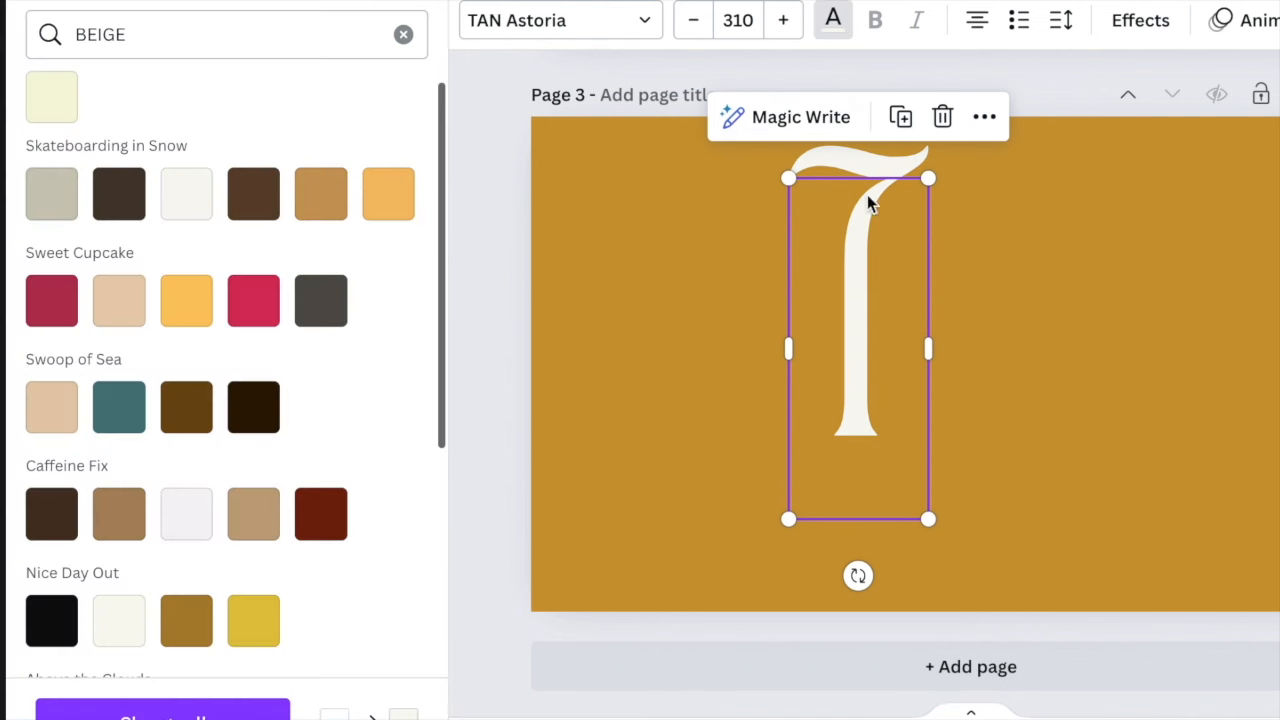
Duplicate the T, retype the copy as A, and overlap it onto the T
left_click(901, 117)
left_click_drag(857, 320, 960, 371)
left_click(958, 370)
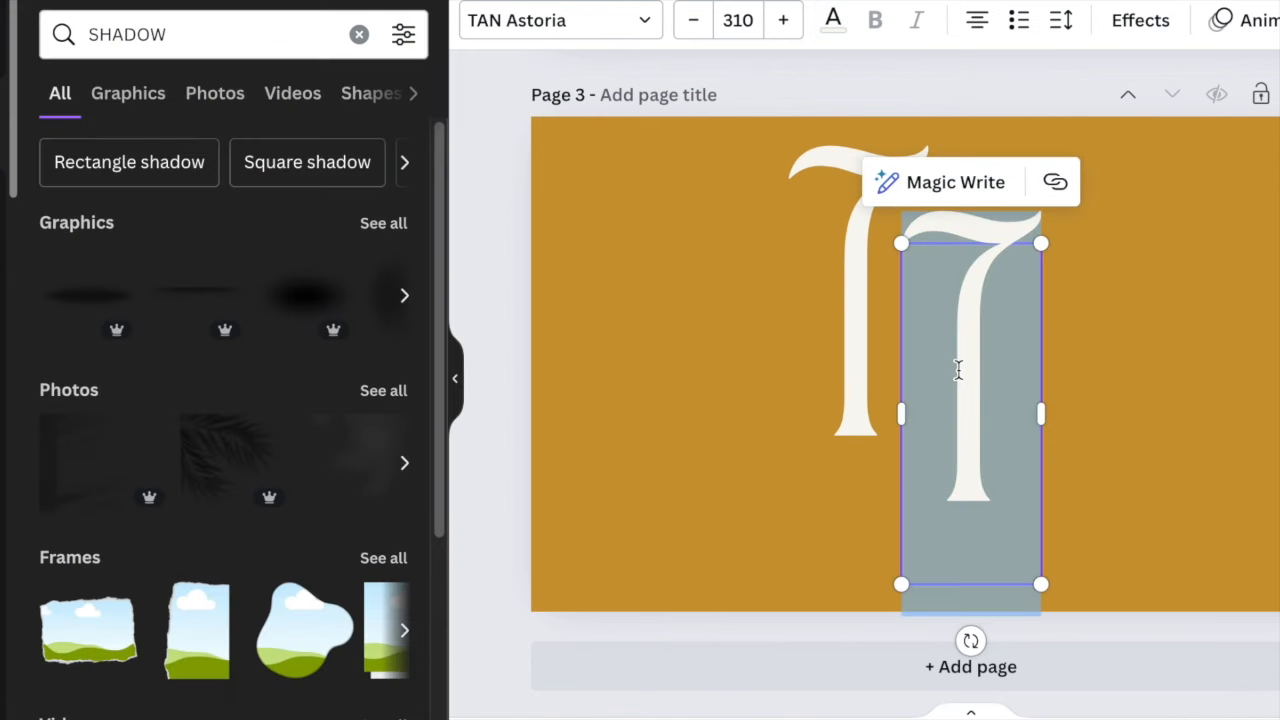
type("A")
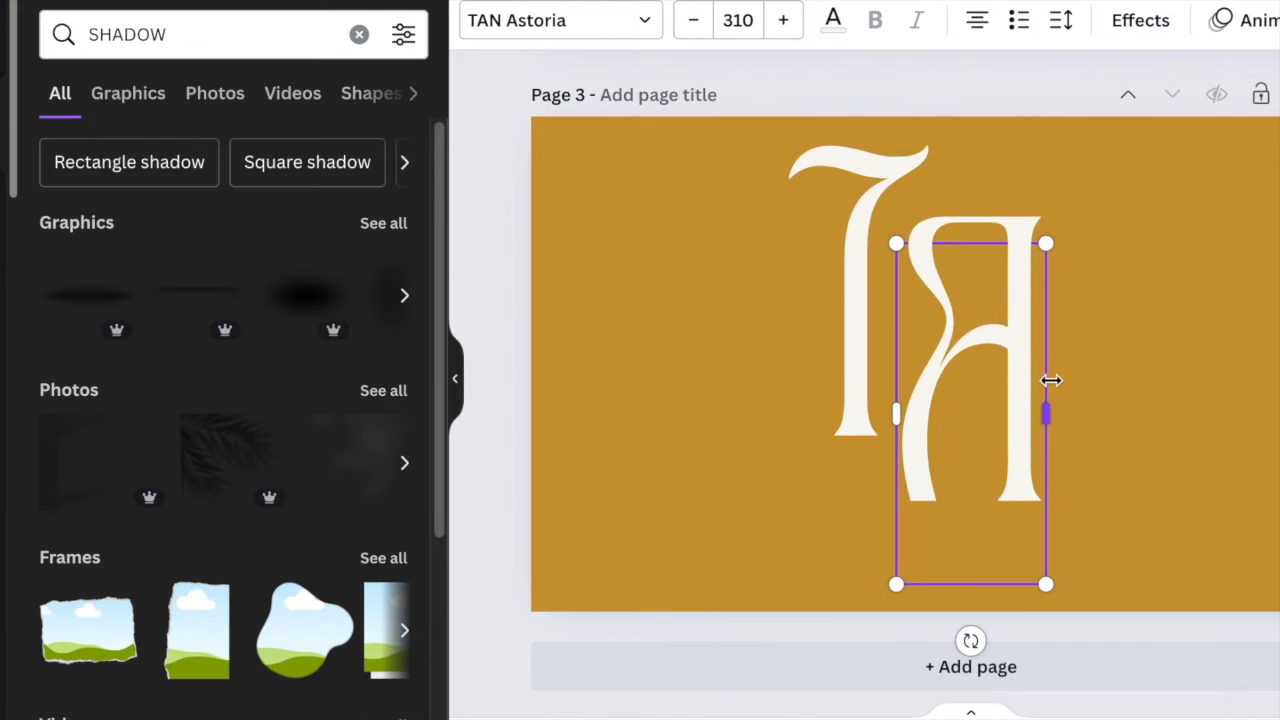
left_click(1125, 406)
left_click(989, 383)
mouse_move(989, 383)
left_mouse_down()
mouse_move(963, 383)
mouse_move(977, 386)
left_mouse_up()
left_click(1140, 431)
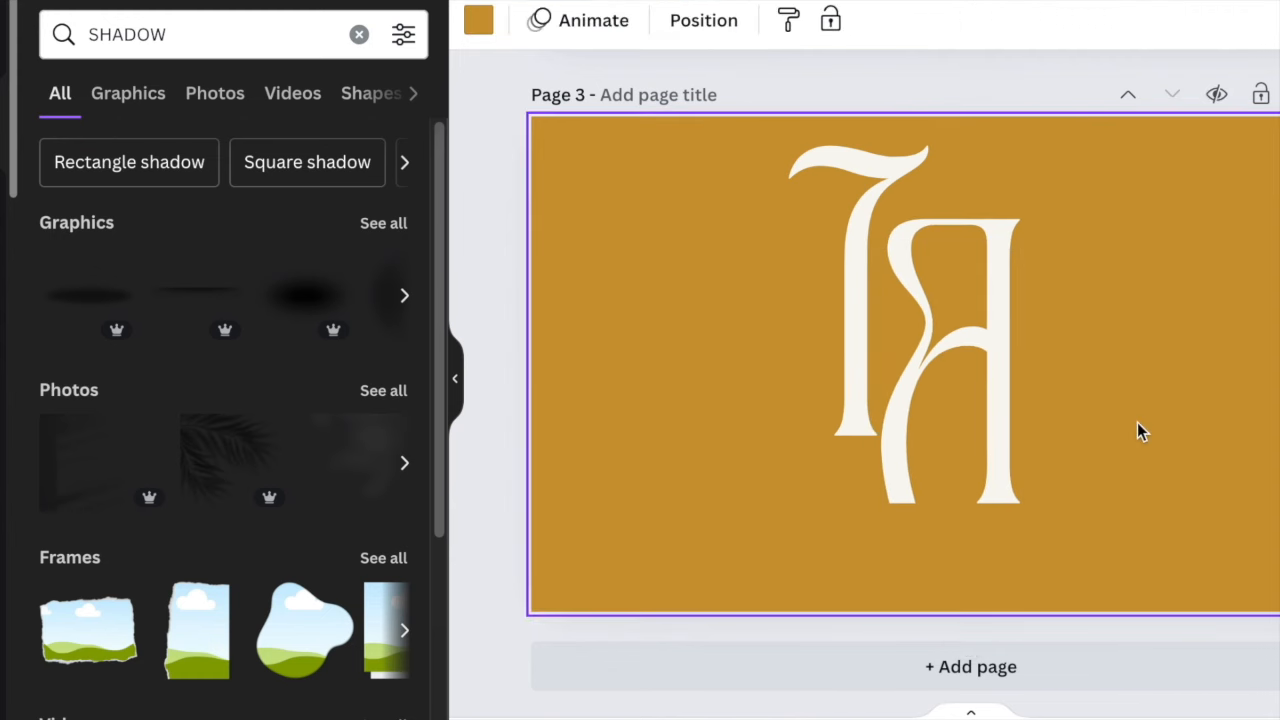
Centre both TA letters on the page and add a square over them
left_click_drag(749, 314, 983, 389)
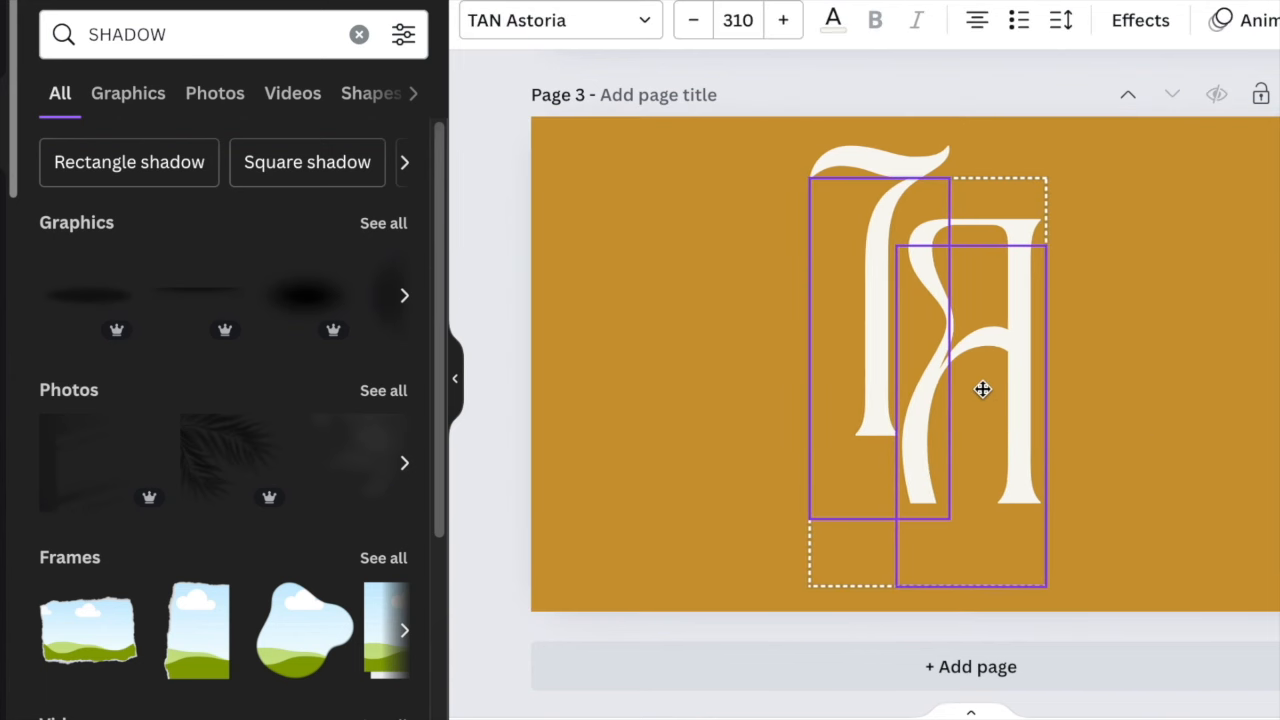
left_click(1226, 461)
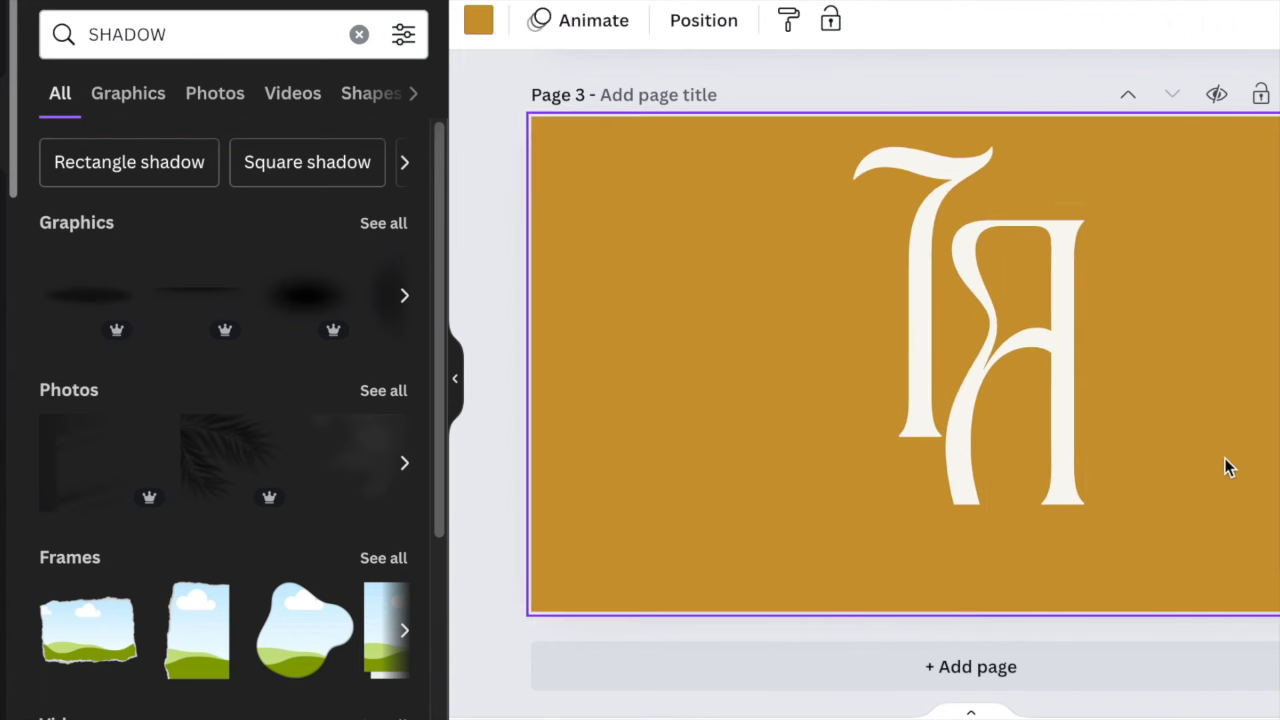
key("r")
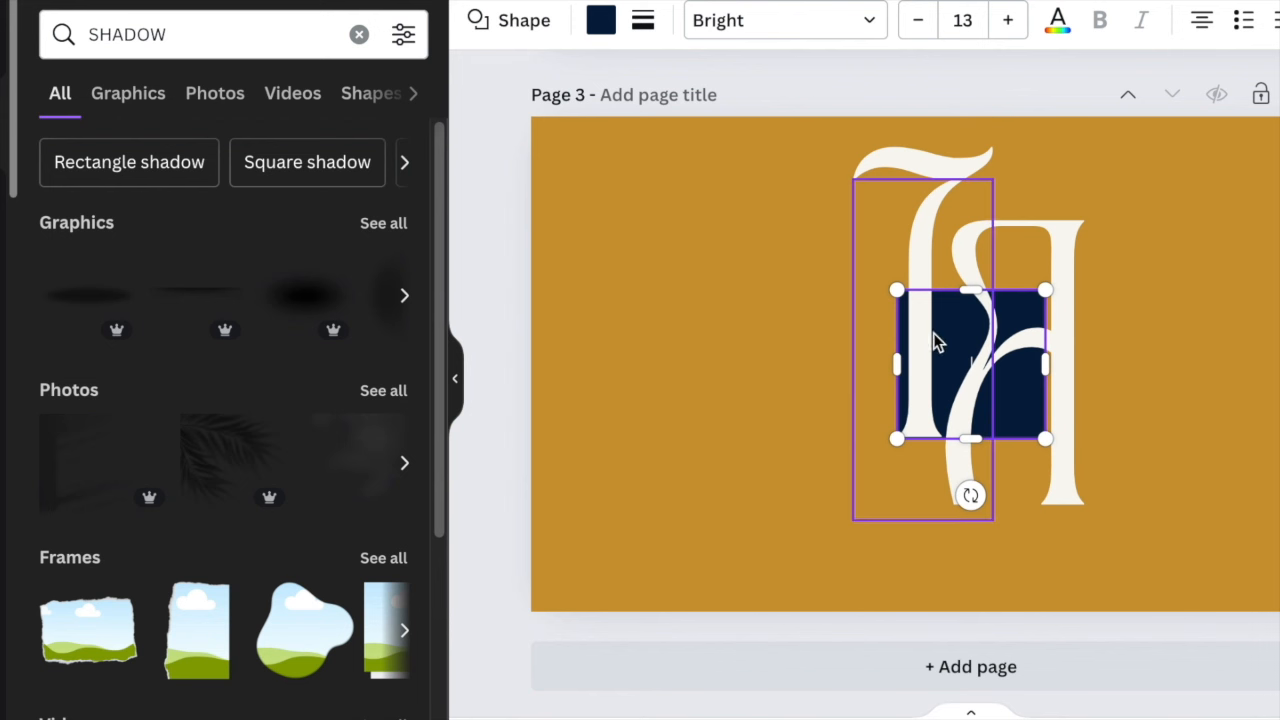
left_click_drag(971, 290, 795, 256)
Resize the square into a thin horizontal band about 438 wide across the letters
left_click_drag(897, 344, 826, 343)
left_click_drag(923, 437, 929, 349)
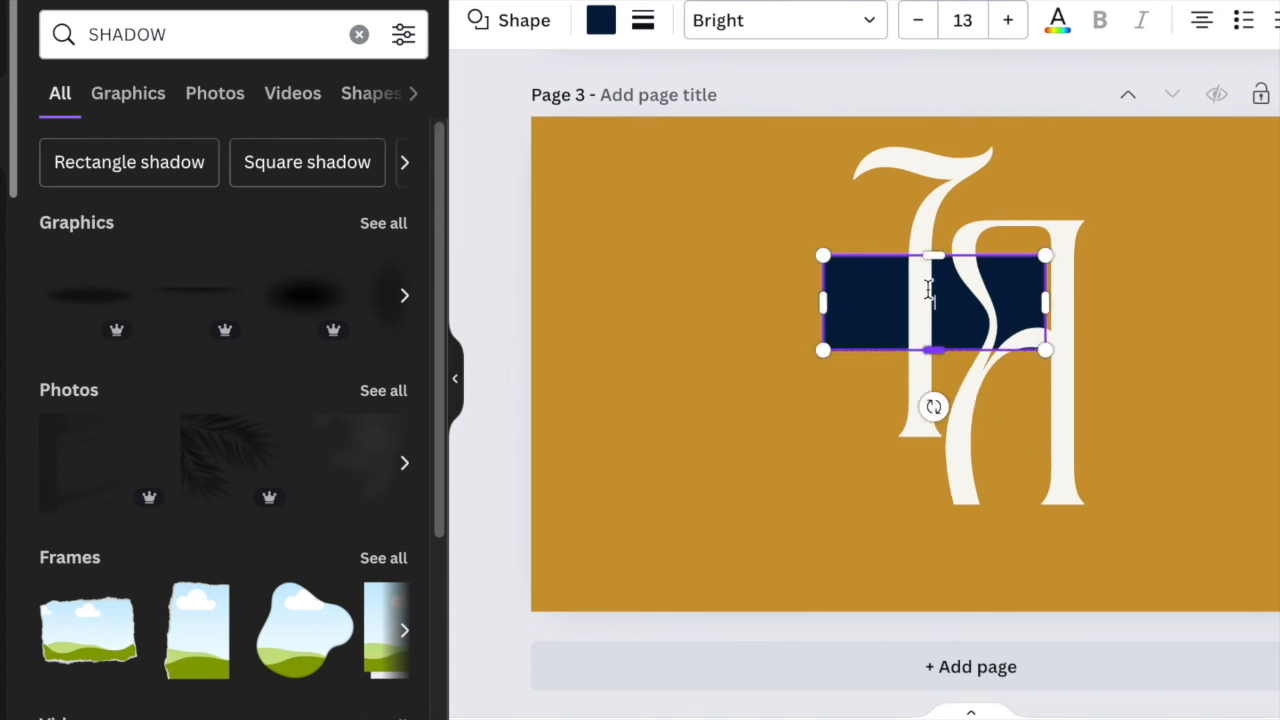
left_click_drag(930, 256, 931, 286)
left_click_drag(1046, 318, 1124, 320)
left_click_drag(966, 288, 977, 355)
Colour the band gold to match the page and bring it in front of the letters
left_click(601, 20)
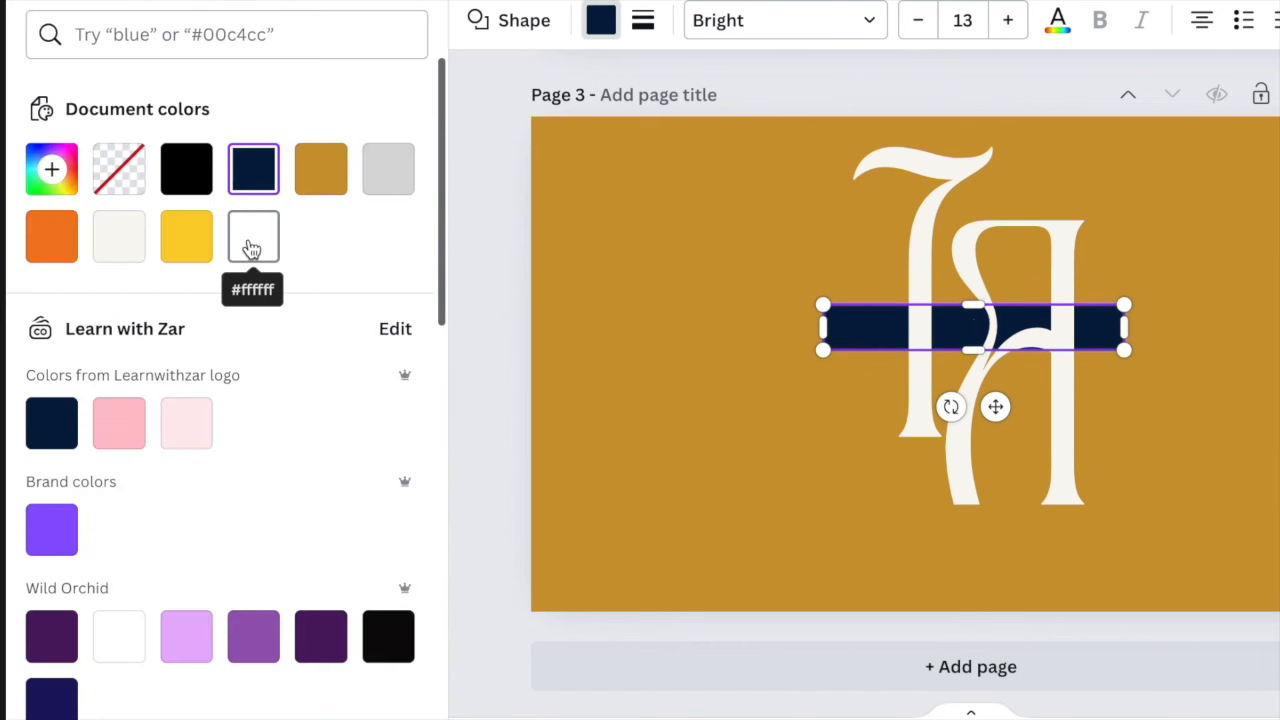
left_click(325, 168)
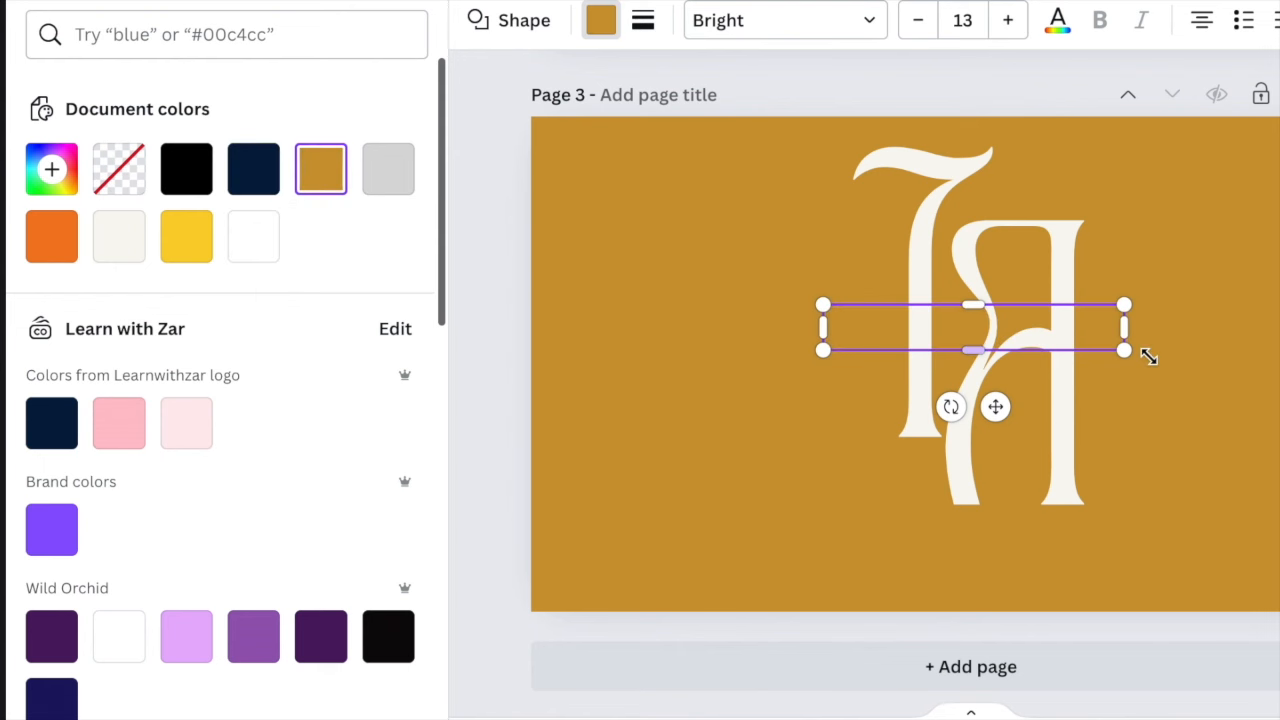
left_click(1201, 388)
left_click(1109, 329)
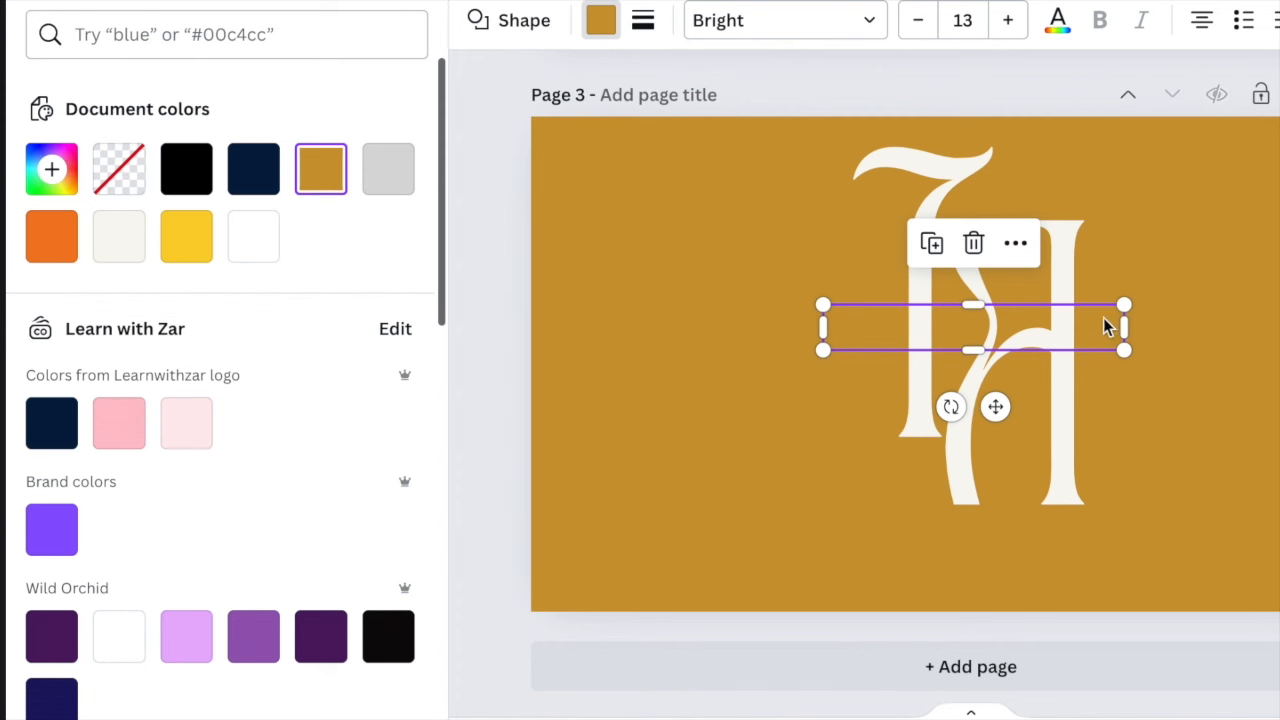
left_click(1013, 246)
mouse_move(1006, 248)
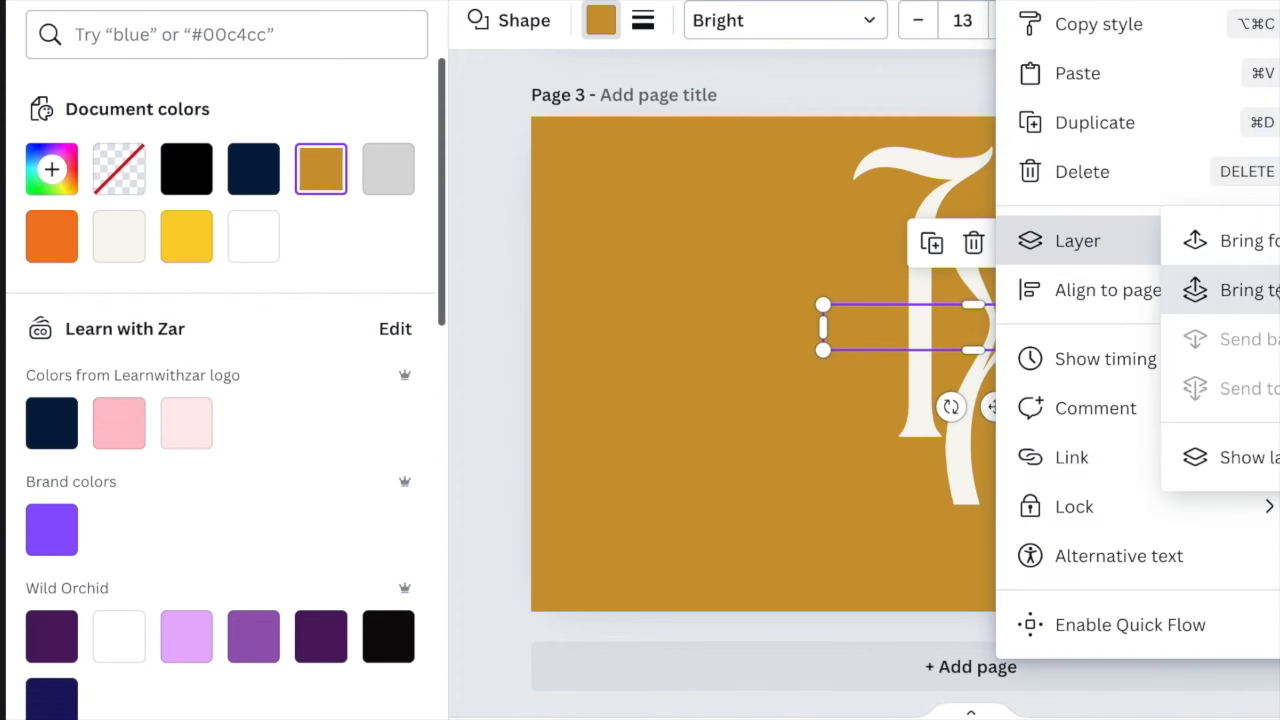
left_click(1194, 289)
Make the gold band slightly taller, then add an enlarged paragraph text box
left_click(1201, 361)
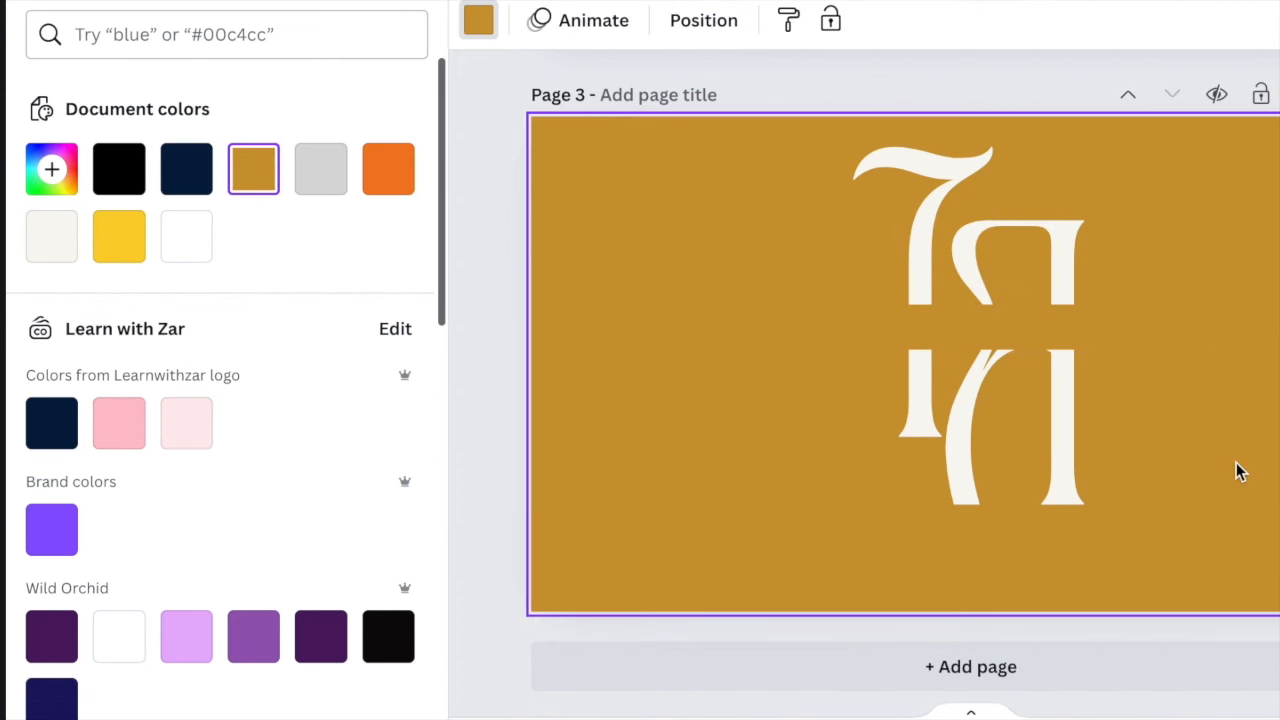
left_click(1031, 335)
left_click_drag(973, 348, 971, 362)
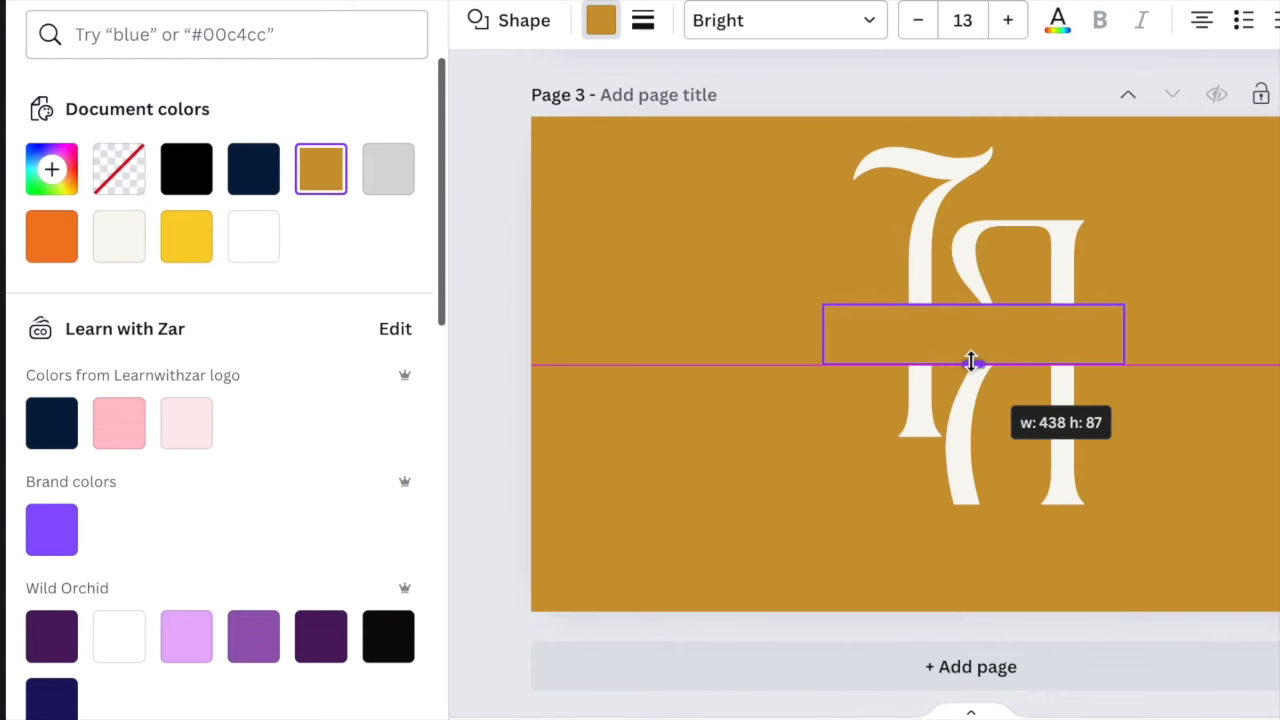
left_click(1188, 454)
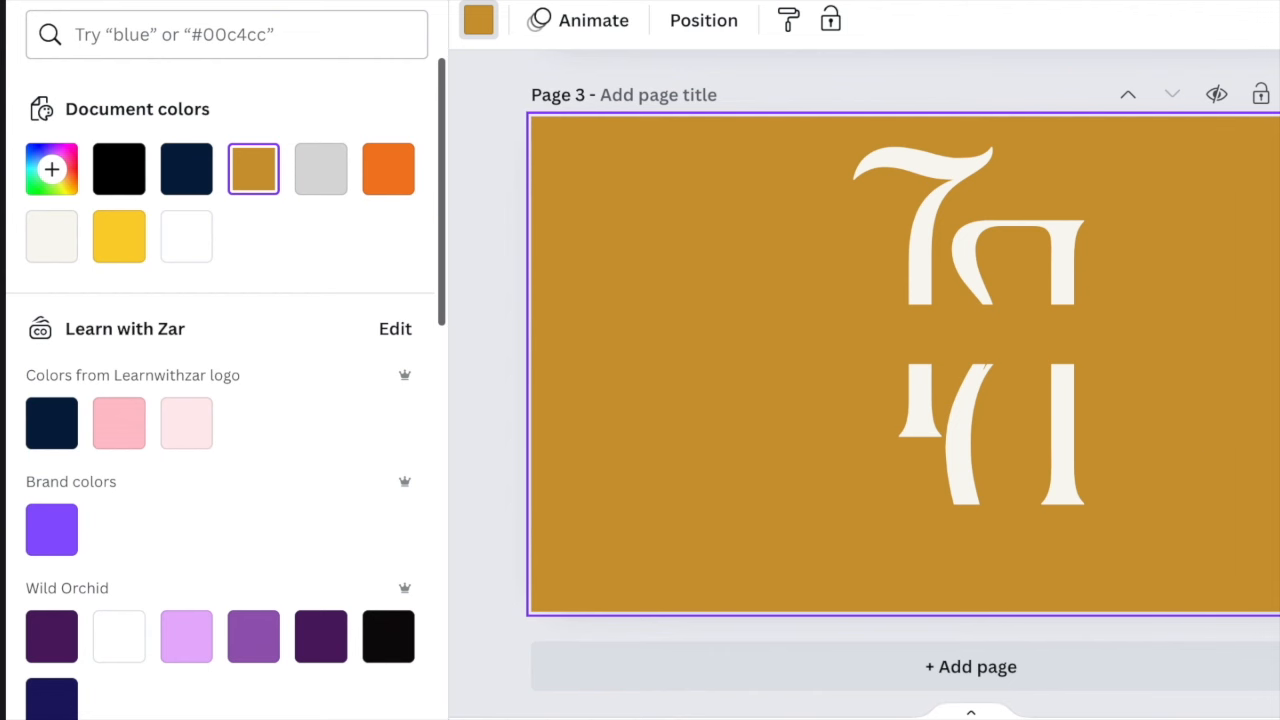
key("t")
left_click_drag(926, 355, 652, 325)
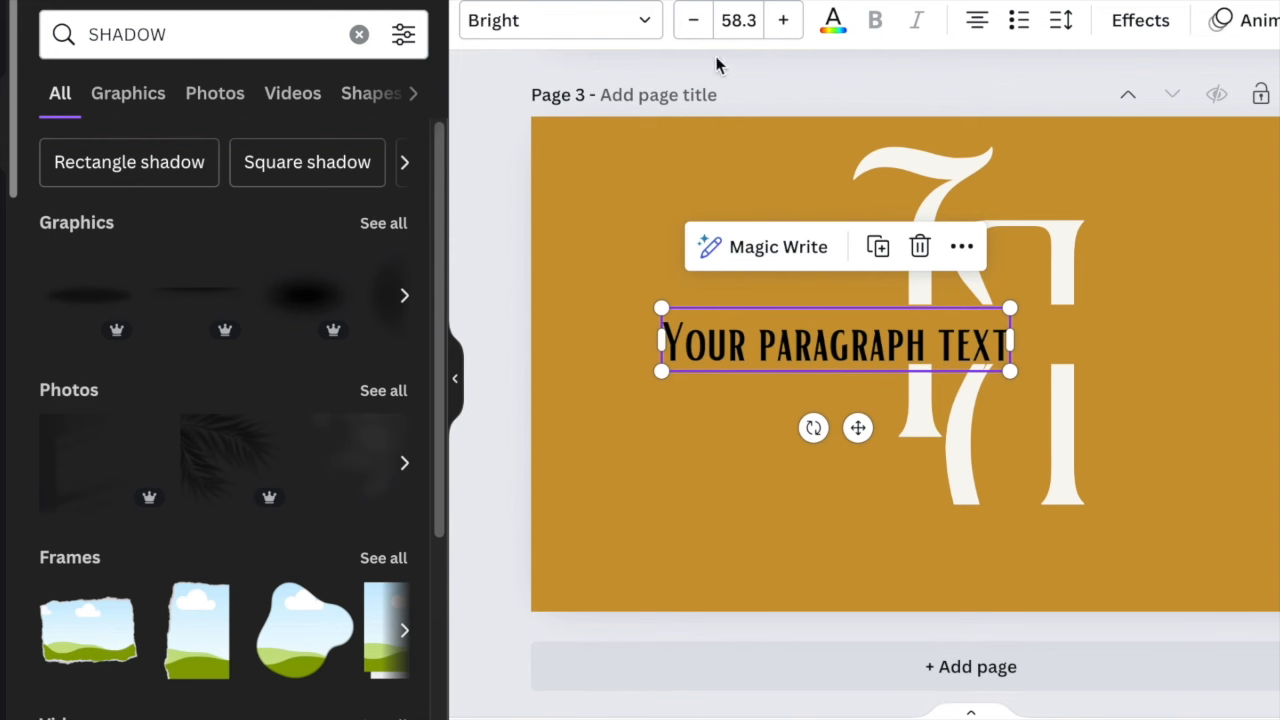
Apply the document's Body text style to the new text and place it across the monogram
left_click(648, 24)
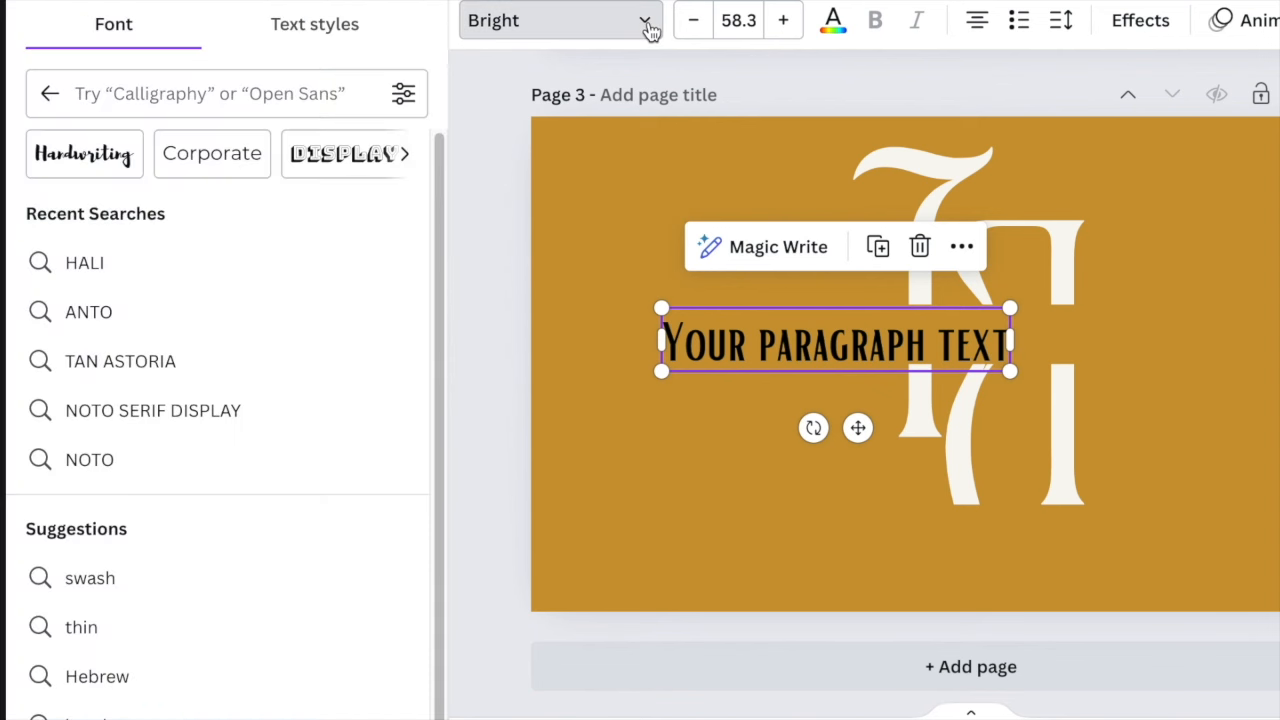
left_click(323, 30)
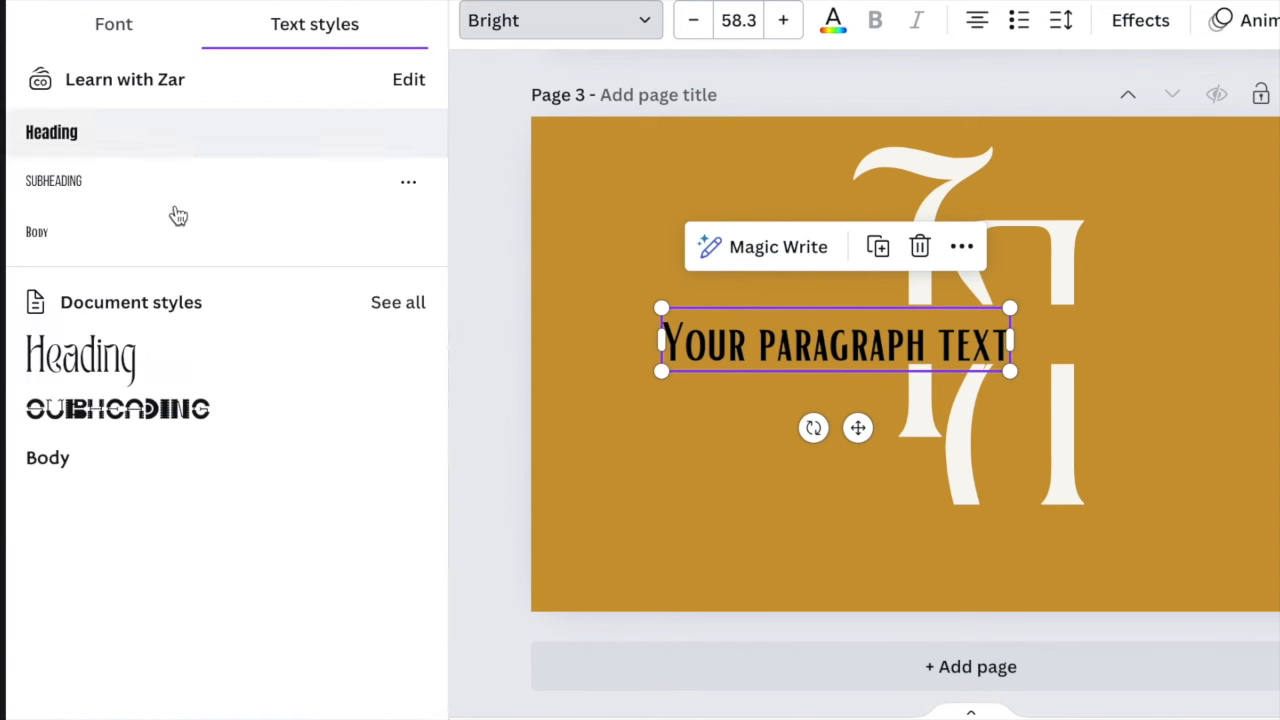
left_click(90, 461)
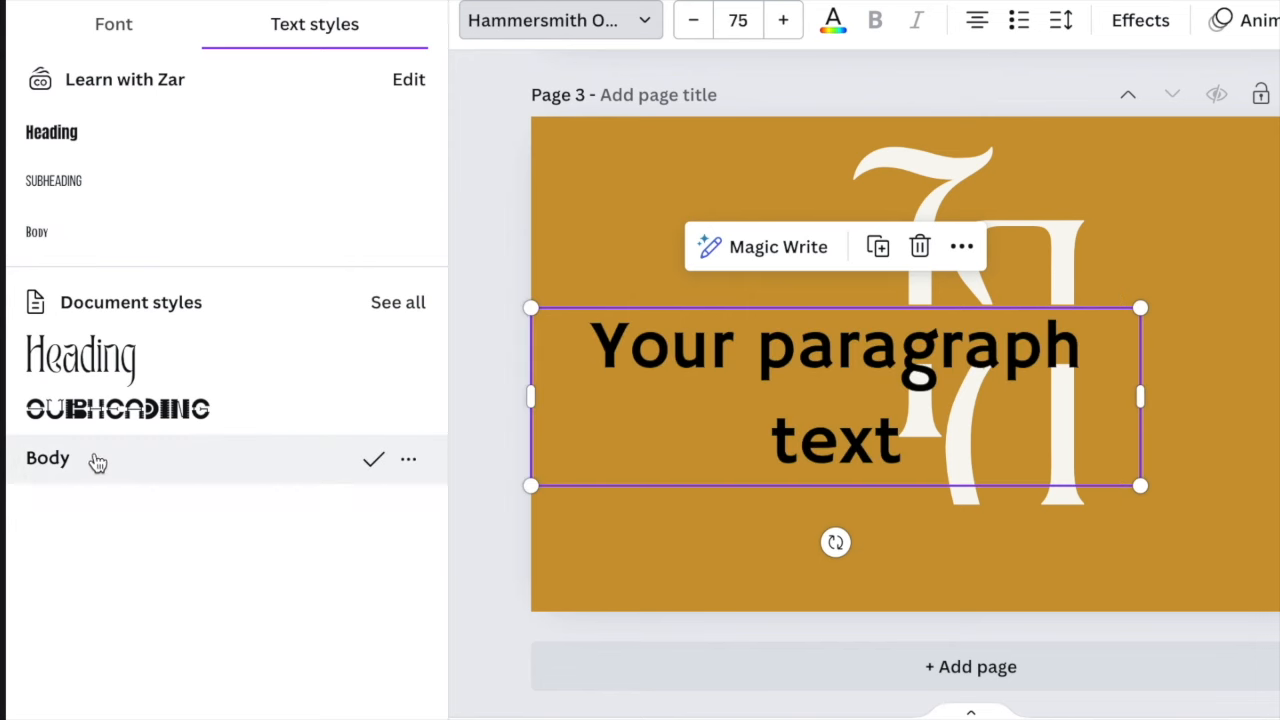
left_click_drag(1140, 397, 1260, 385)
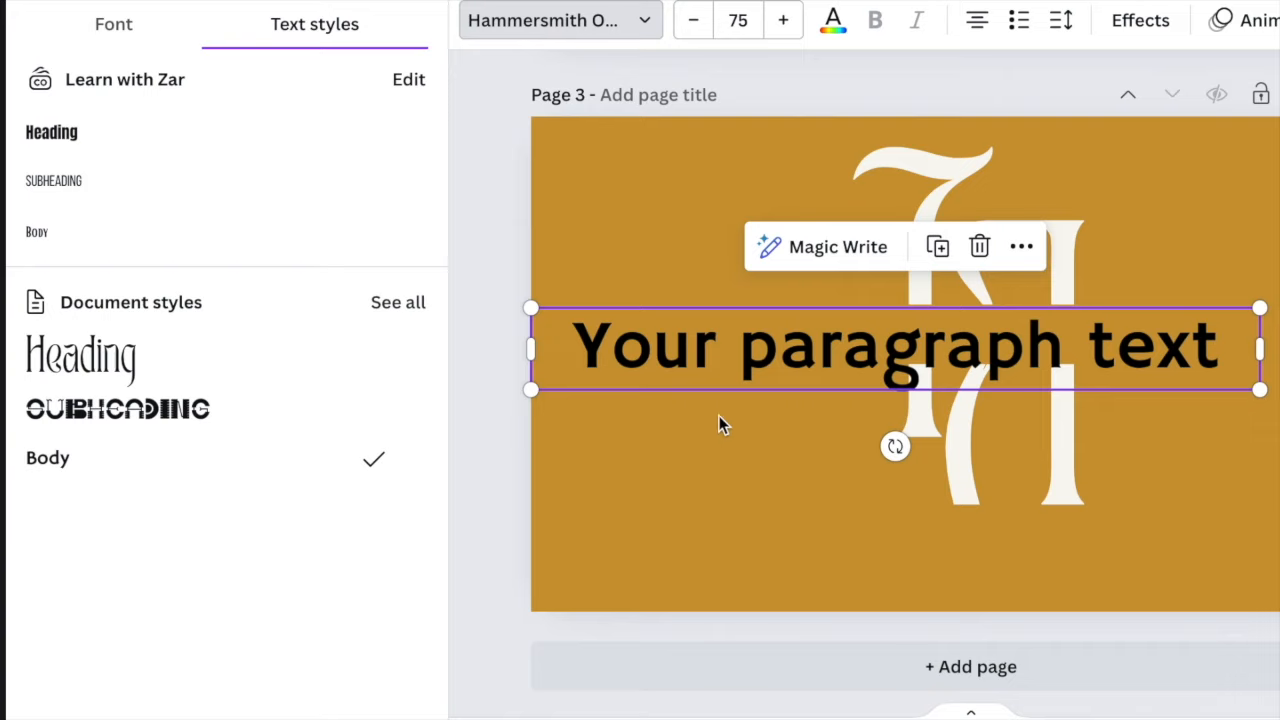
left_click_drag(757, 363, 843, 341)
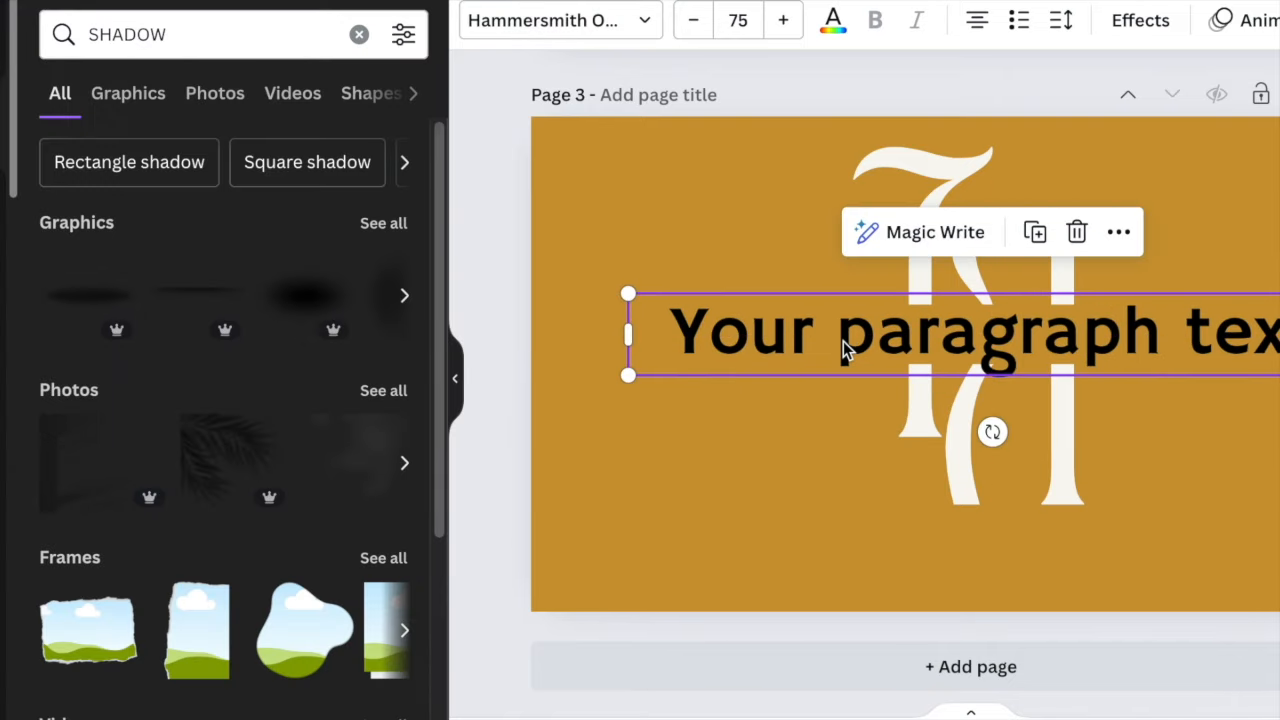
Replace the placeholder with the studio name and set it in the Halimum script font
double_click(843, 341)
type("TA")
key("BackSpace")
type("alib Ahmed")
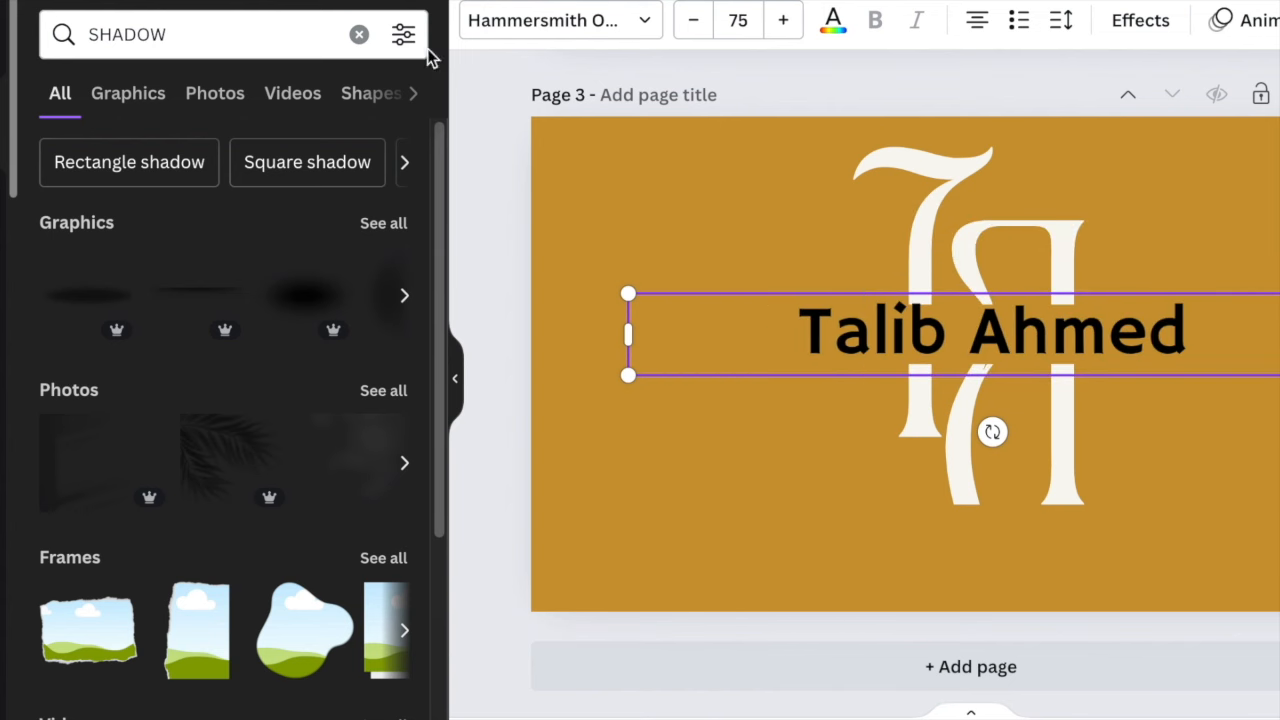
left_click(633, 30)
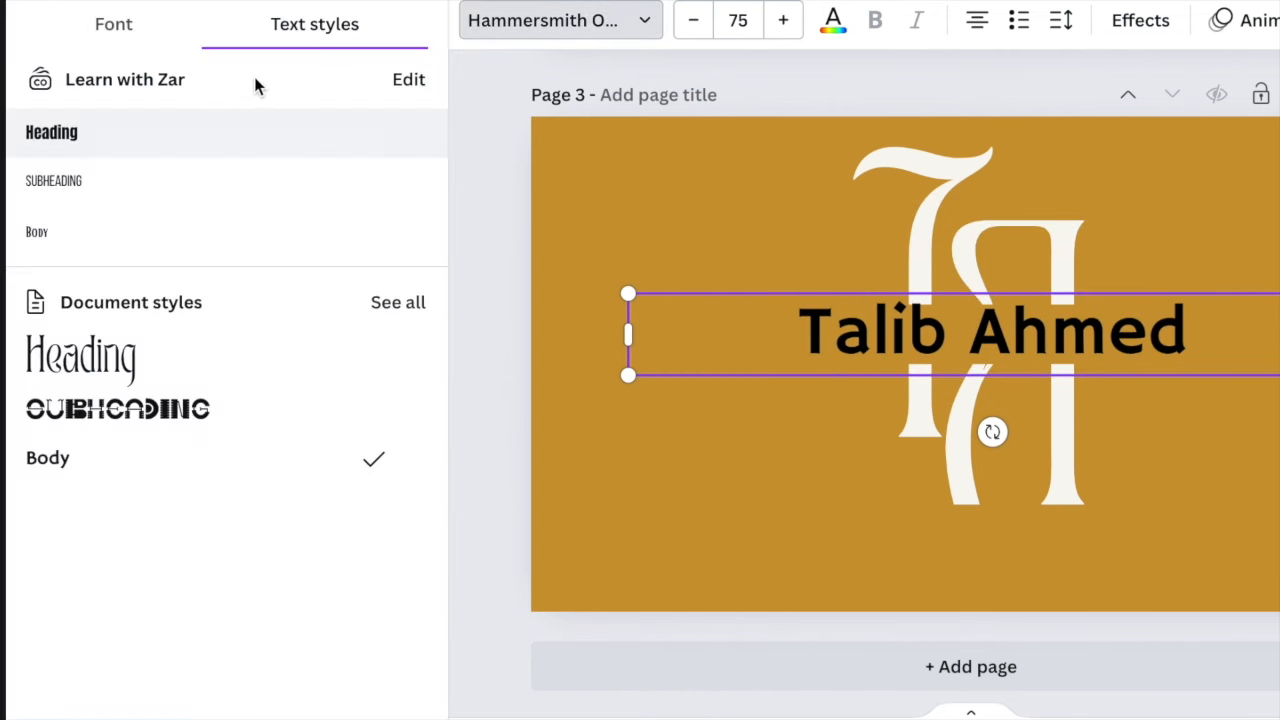
left_click(137, 36)
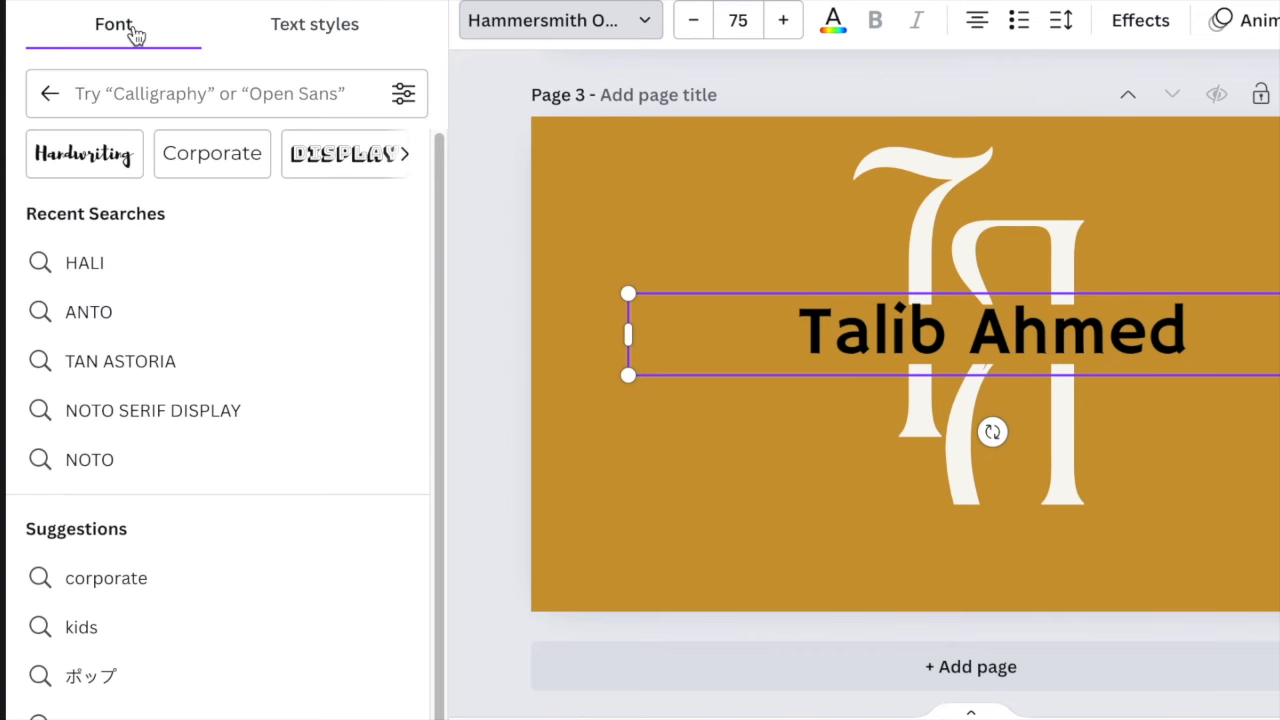
left_click(117, 262)
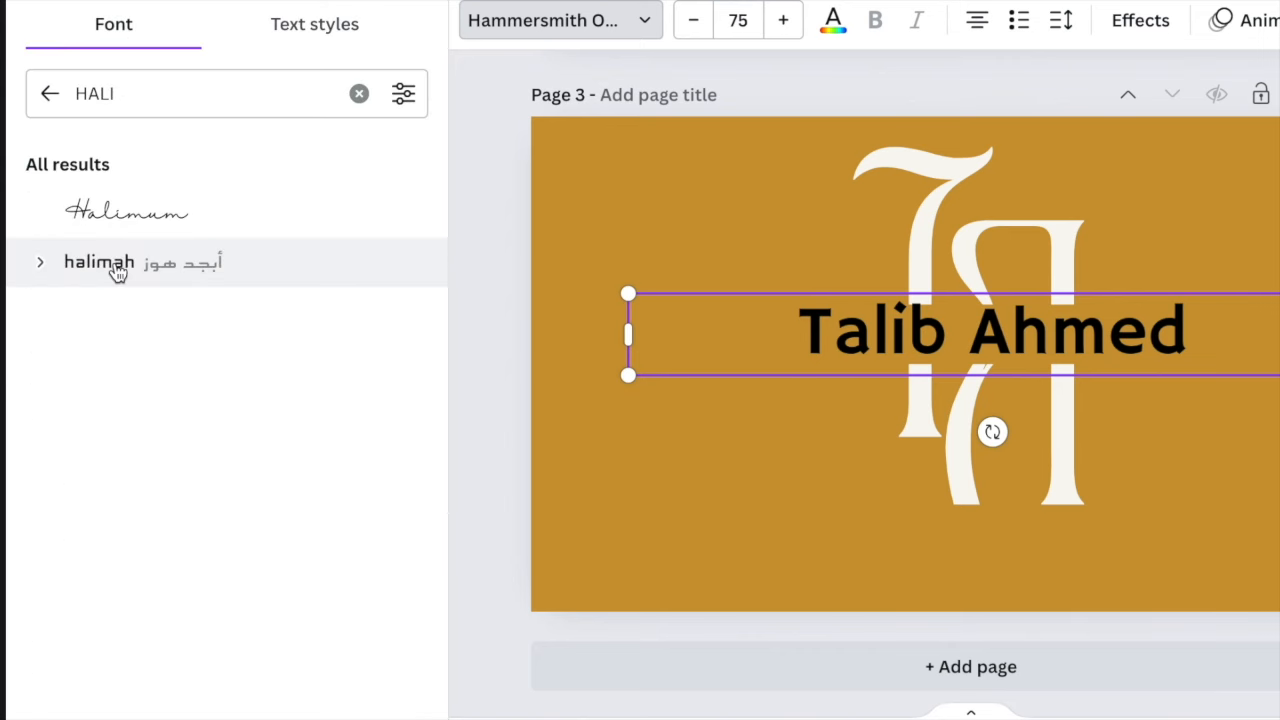
left_click(125, 212)
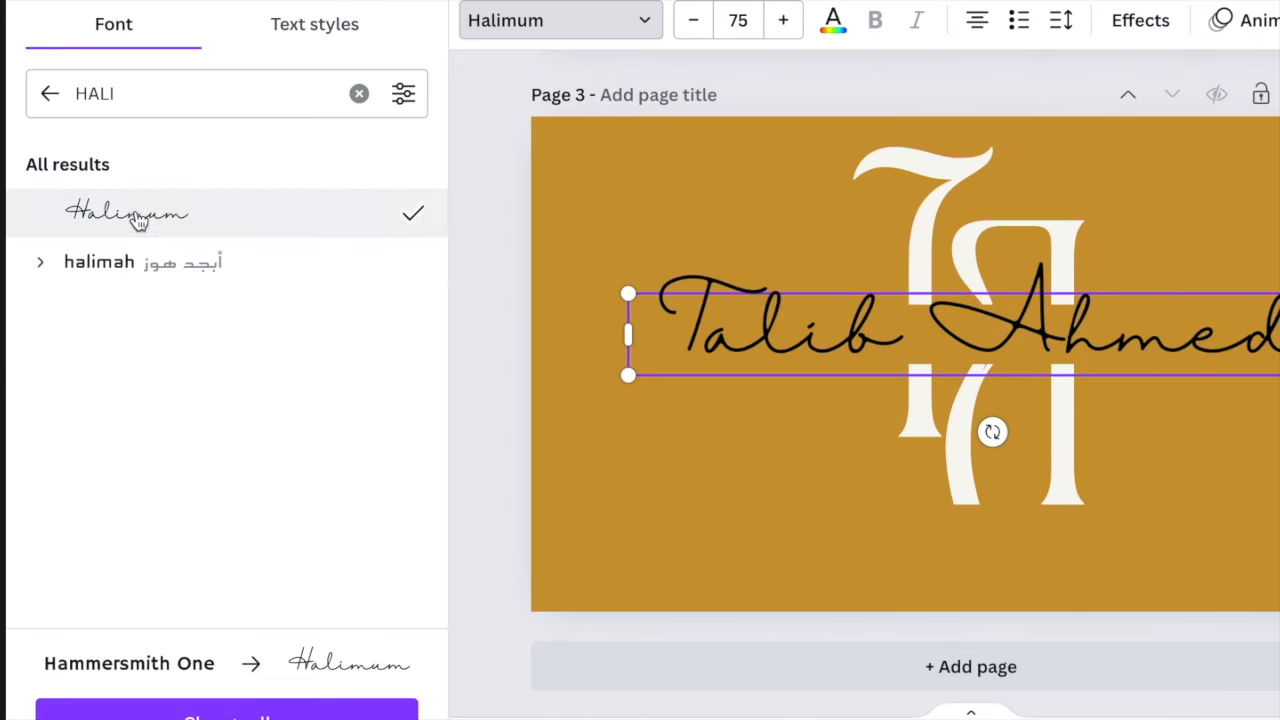
Colour the script name dark brown #48392e and shrink it slightly
left_click(824, 30)
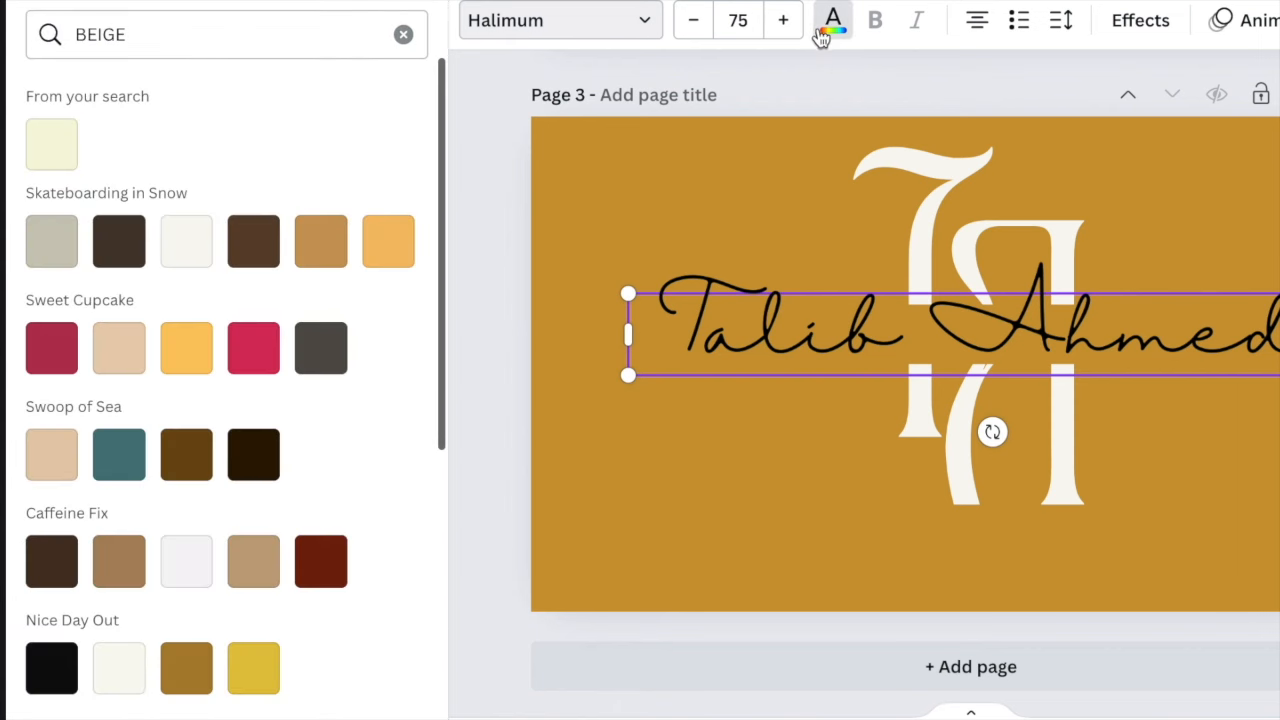
left_click(253, 243)
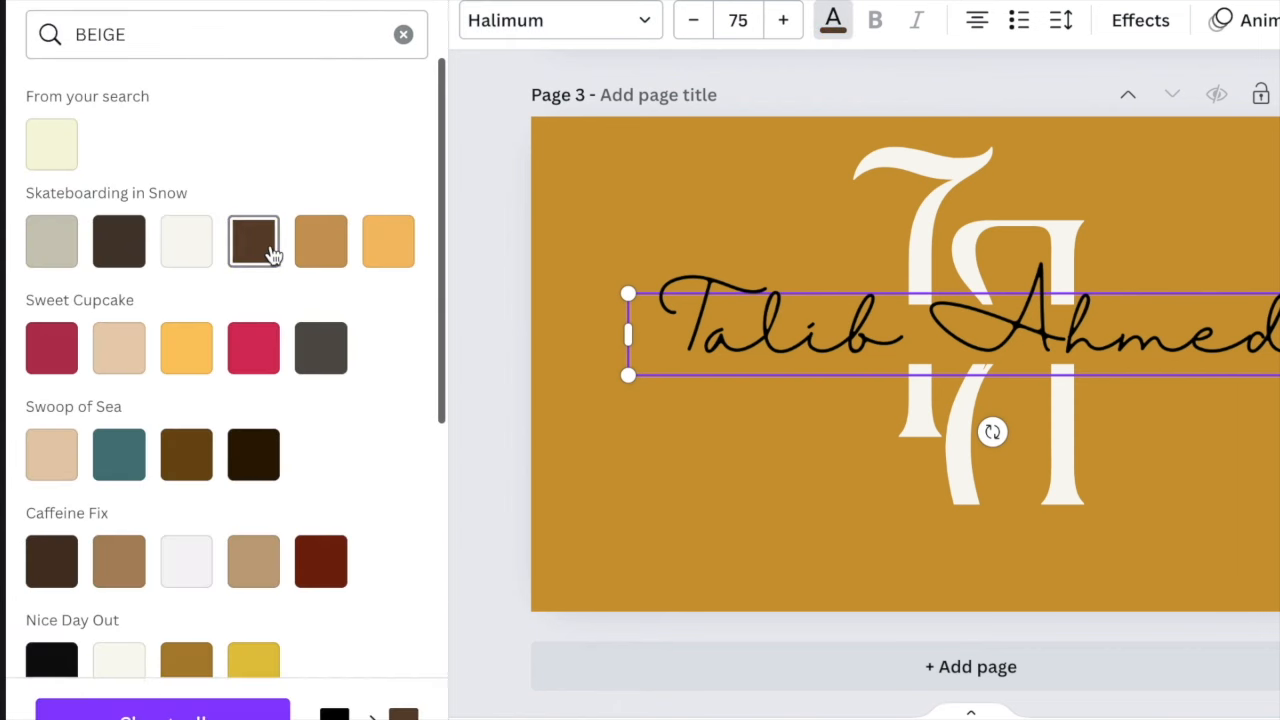
left_click(122, 248)
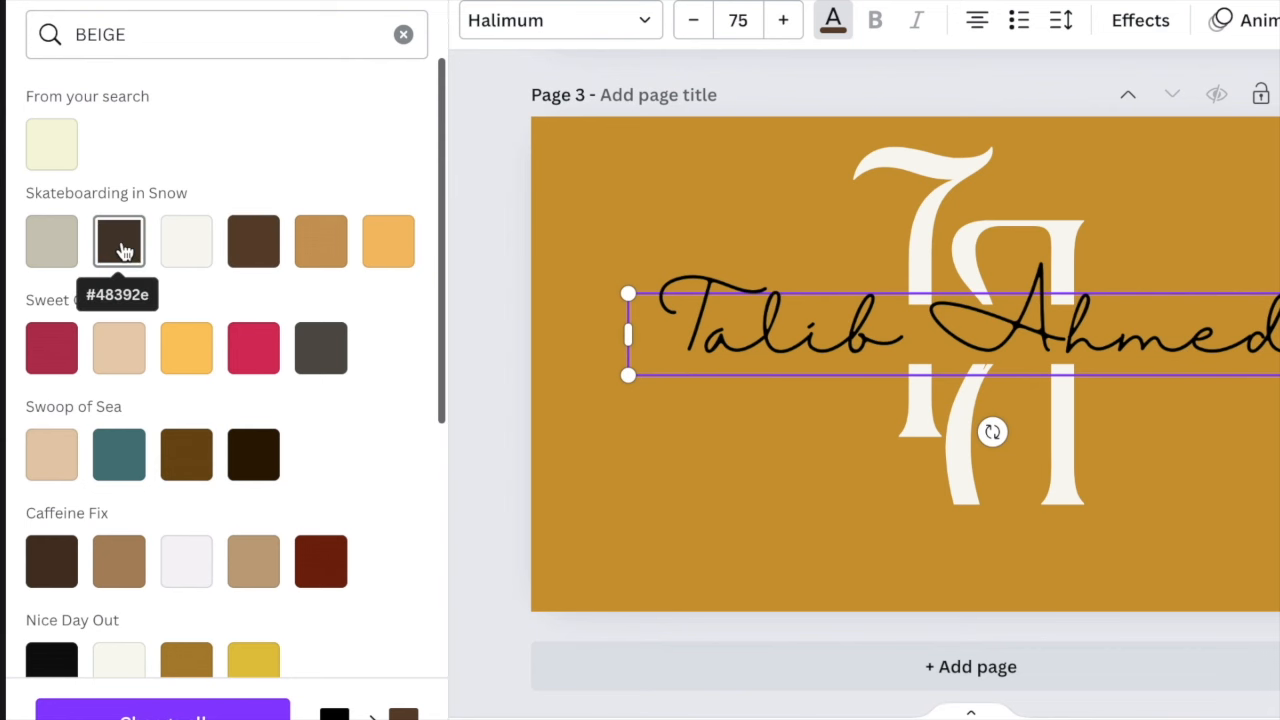
left_click(122, 248)
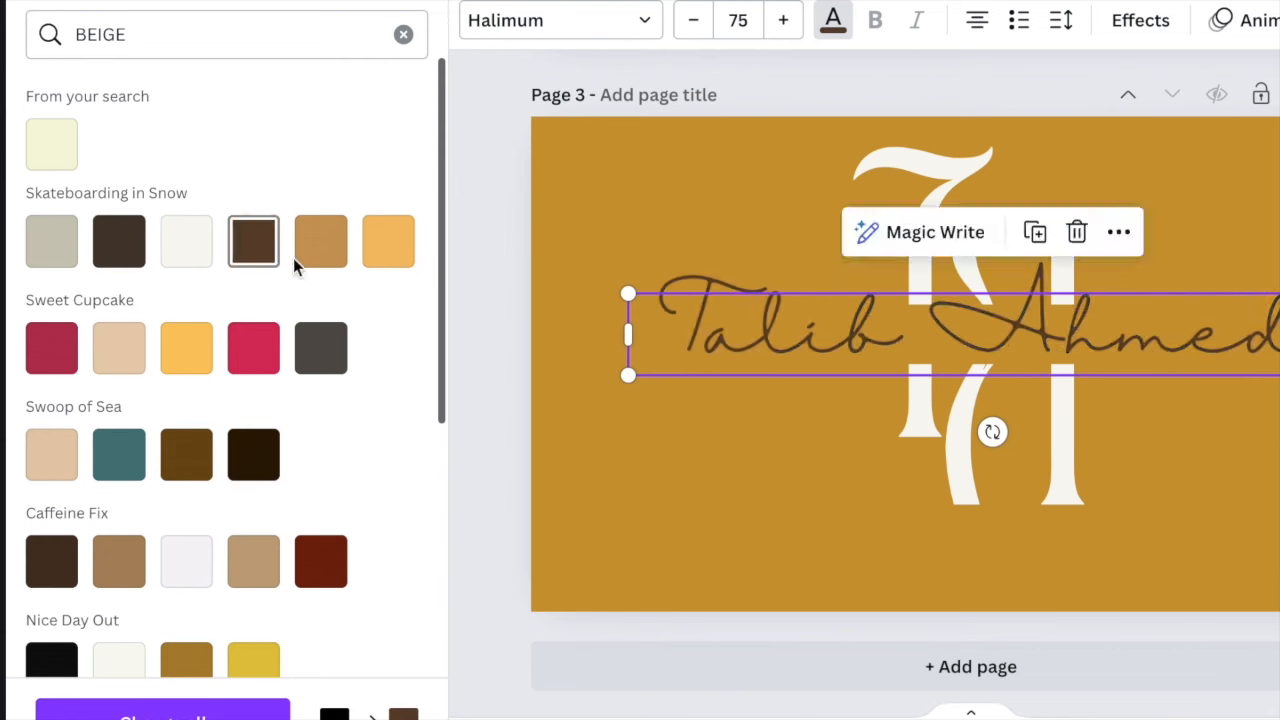
left_click_drag(628, 293, 746, 317)
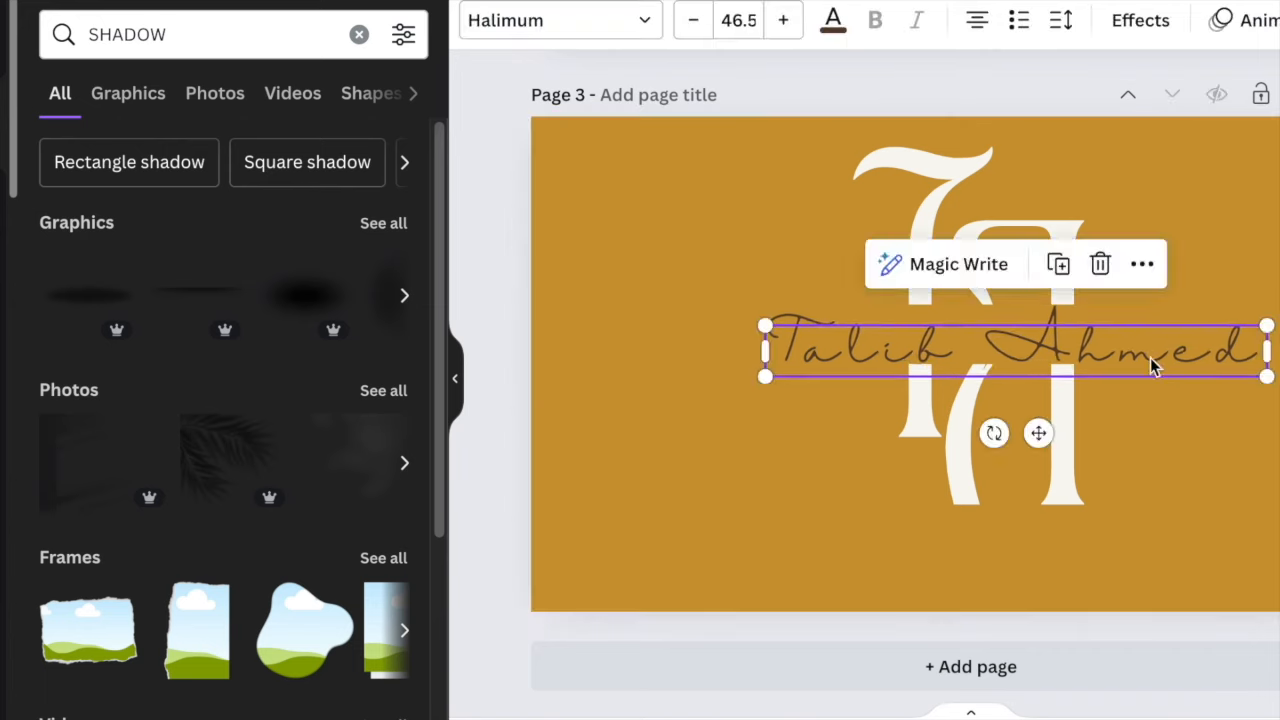
left_click_drag(1154, 363, 1129, 349)
left_click(1141, 462)
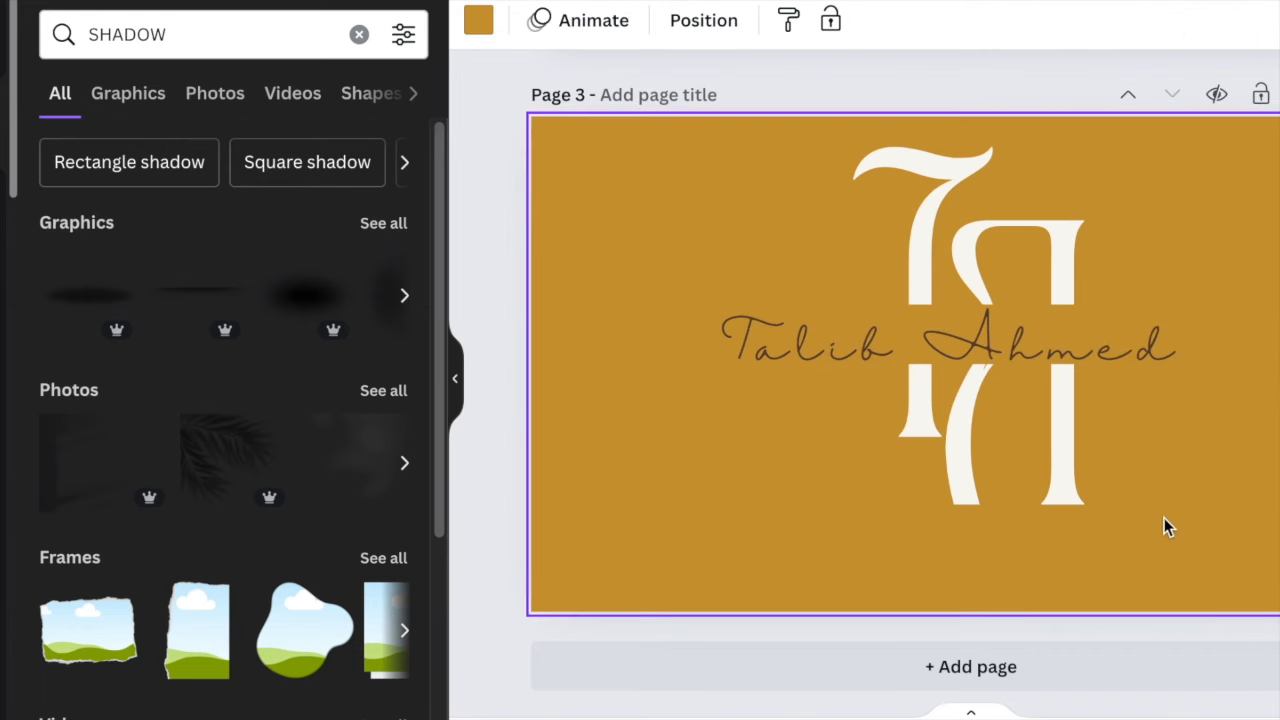
Add a dark brown PRODUCTION HOUSE subtitle below the script name
key("t")
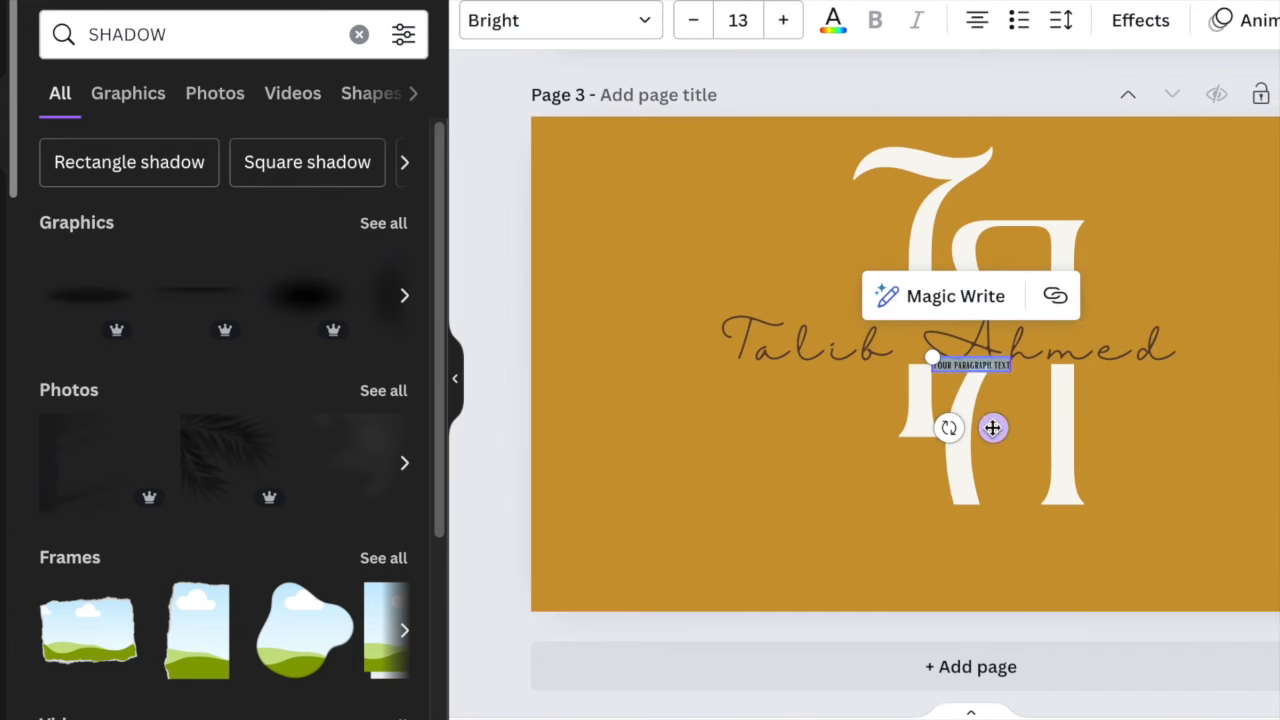
left_click_drag(994, 427, 928, 508)
left_click_drag(718, 486, 642, 472)
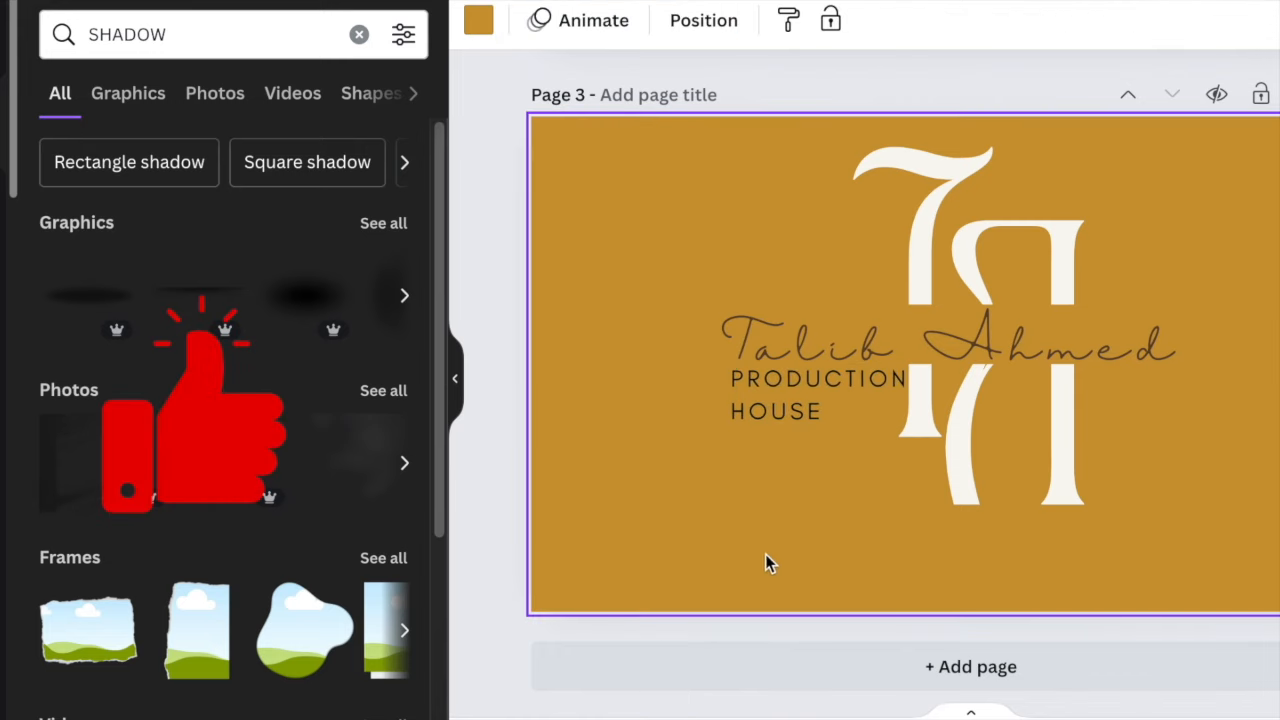
left_click(781, 407)
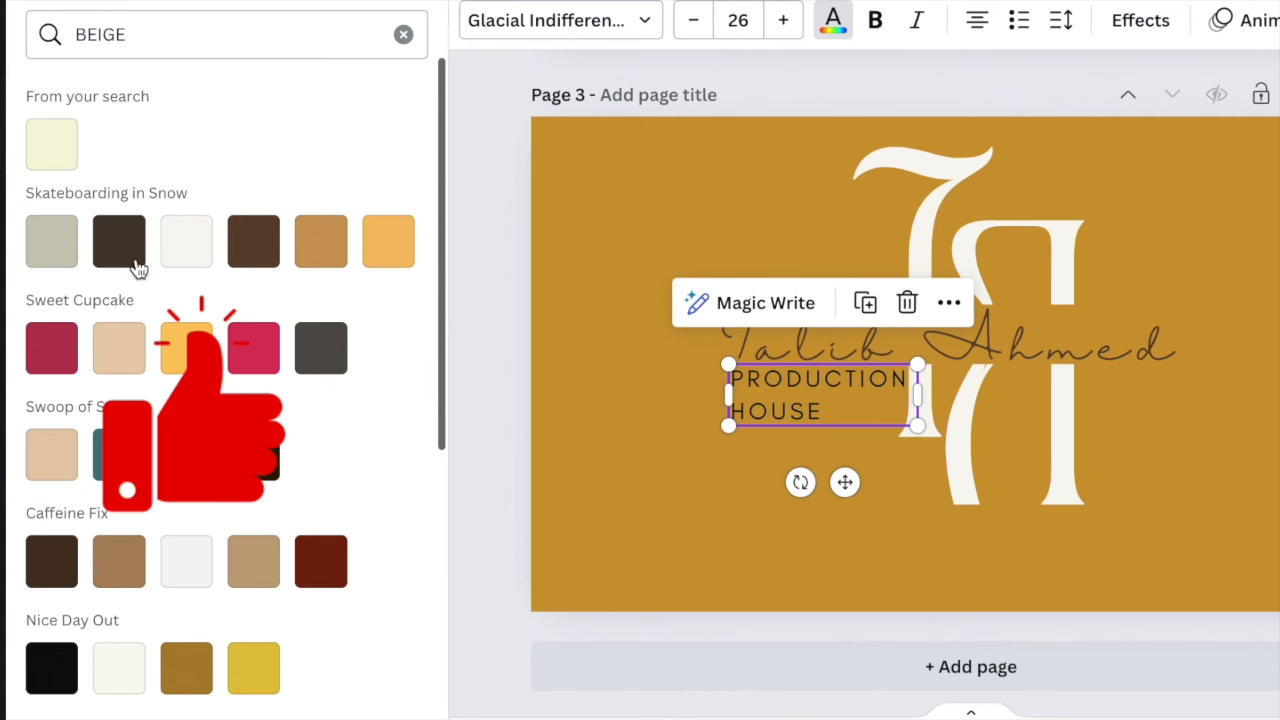
left_click(253, 241)
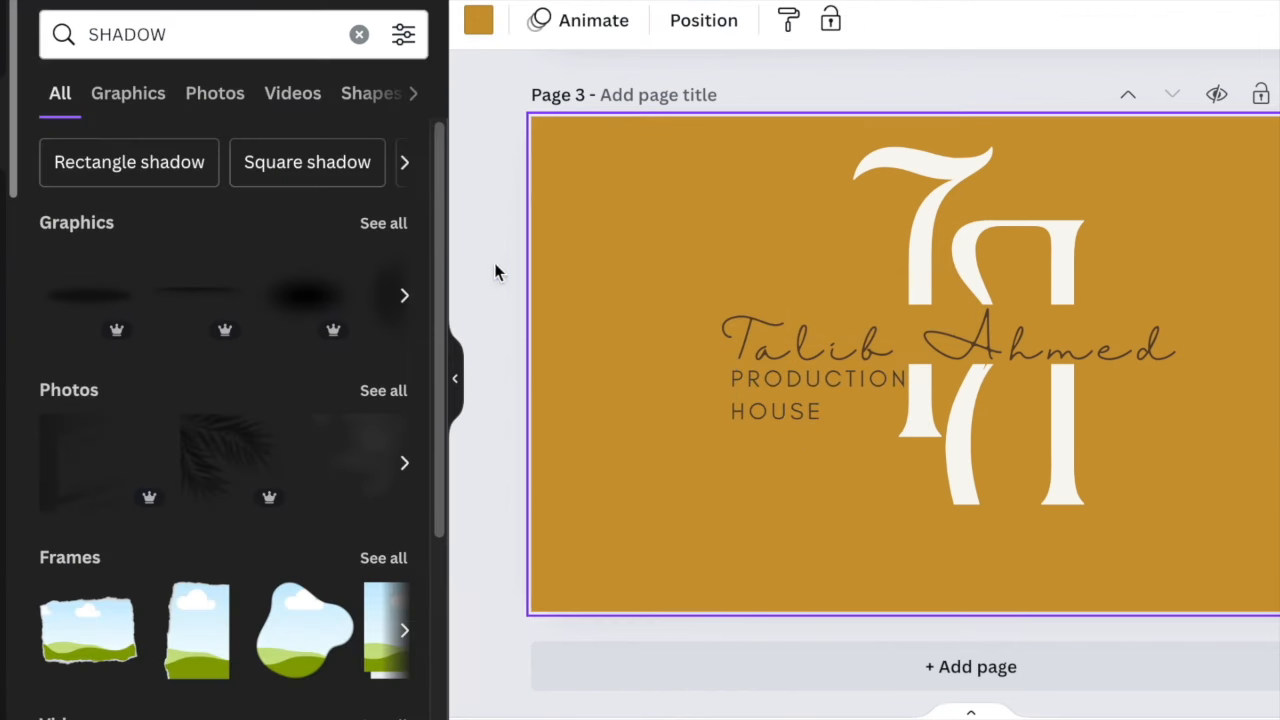
left_click_drag(575, 177, 1174, 523)
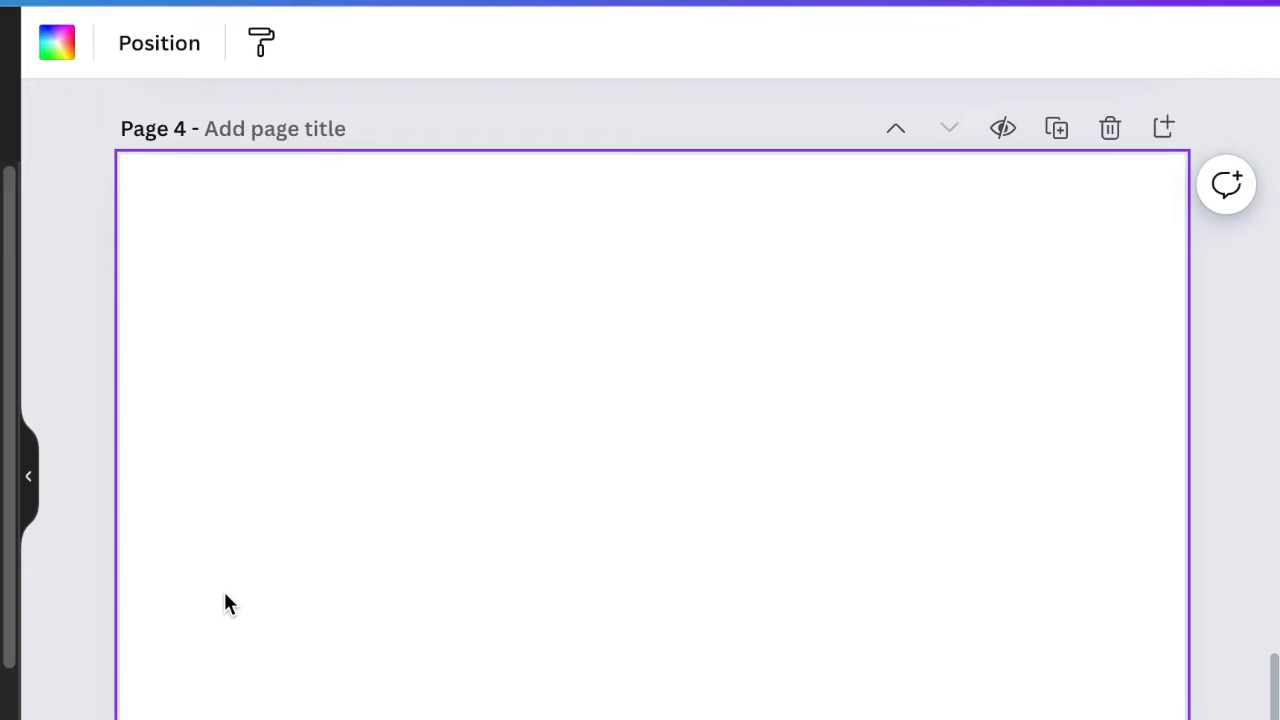
Add a default placeholder paragraph text box to the blank Page 4
key("t")
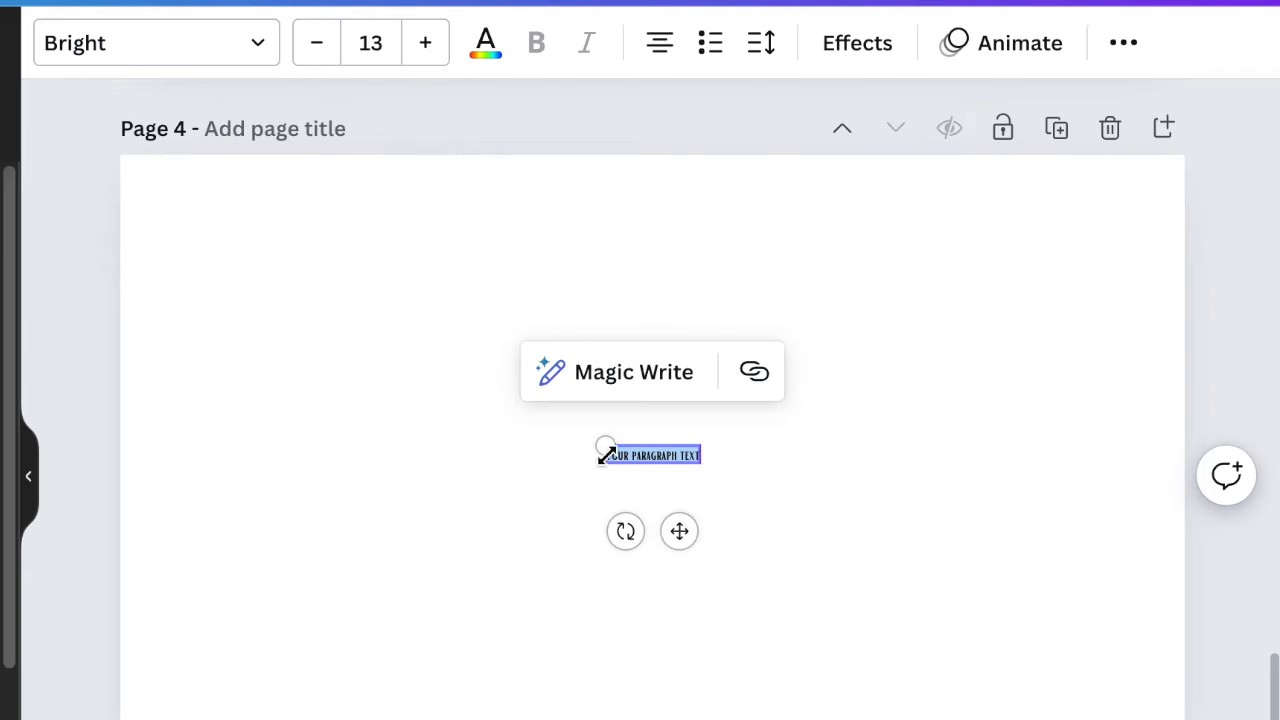
Type a large T and set it in the ARCHITYPE VAN font
left_click_drag(559, 438, 130, 360)
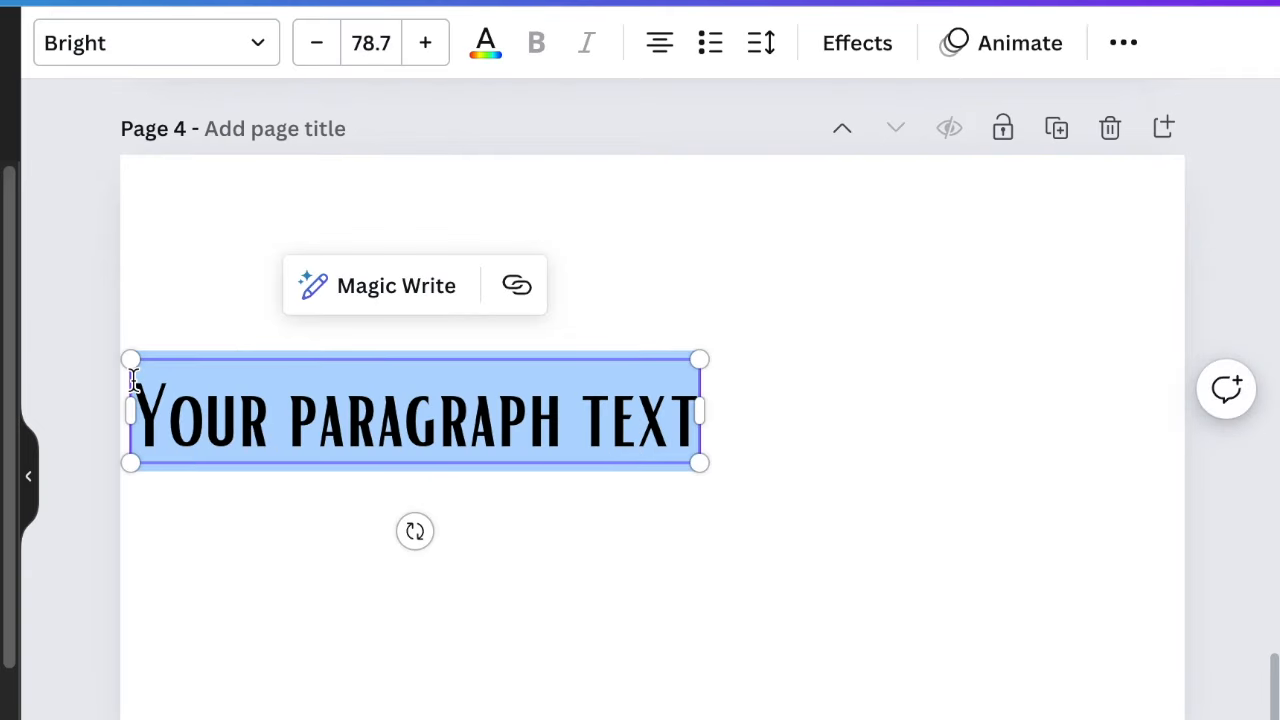
type("T")
left_click_drag(354, 359, 330, 455)
left_click_drag(430, 463, 505, 680)
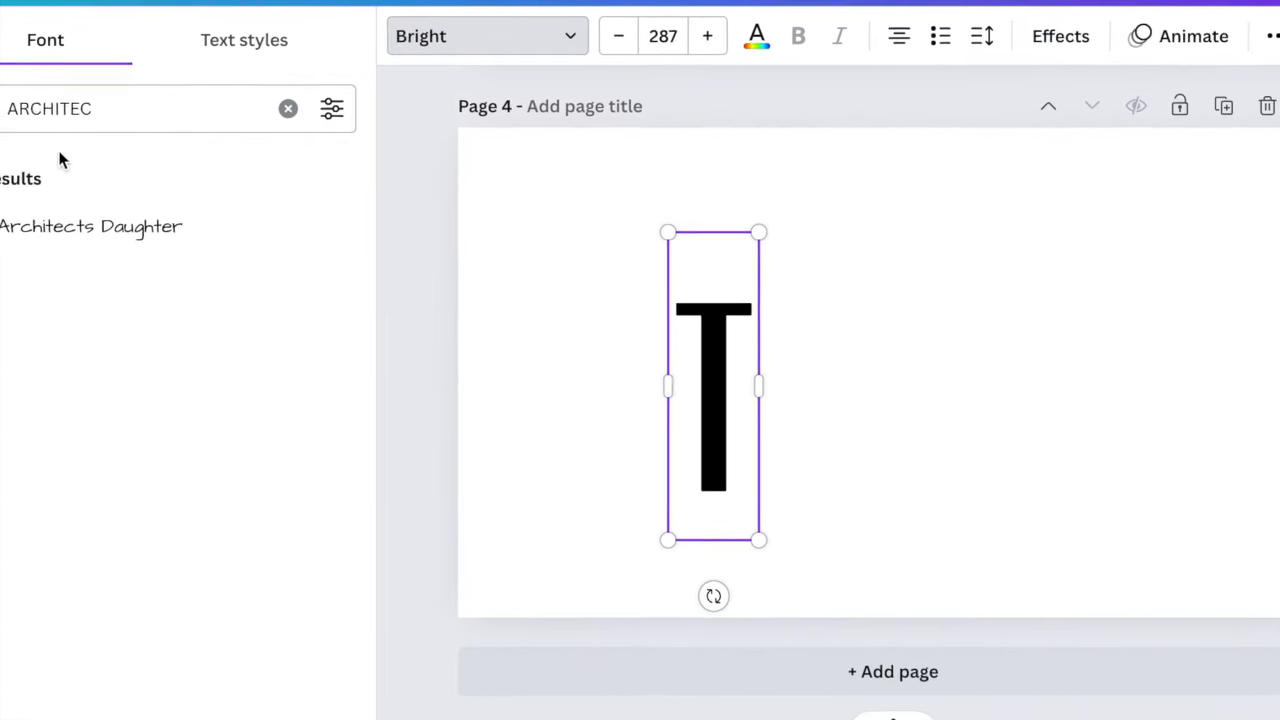
key("BackSpace")
key("BackSpace")
type("YPE VAN")
left_click(120, 232)
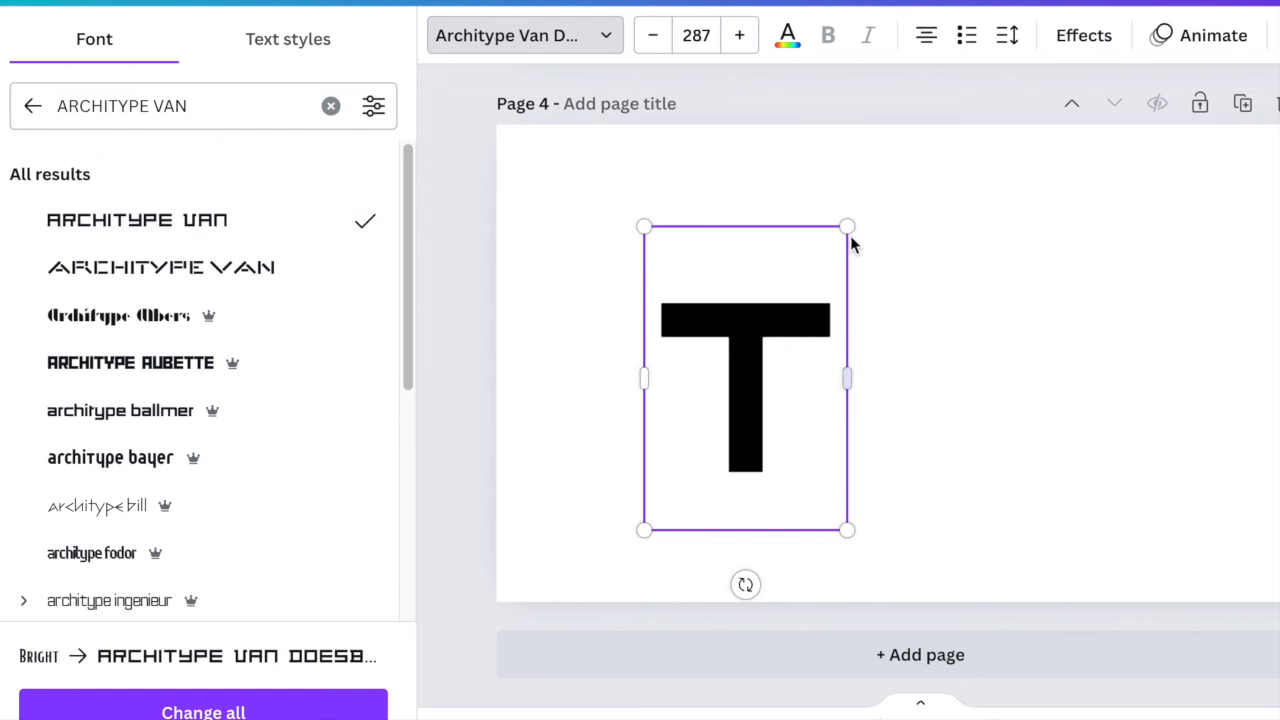
Enlarge the T, colour it light grey, and place a duplicate to its right for the A
left_click_drag(849, 225, 1042, 148)
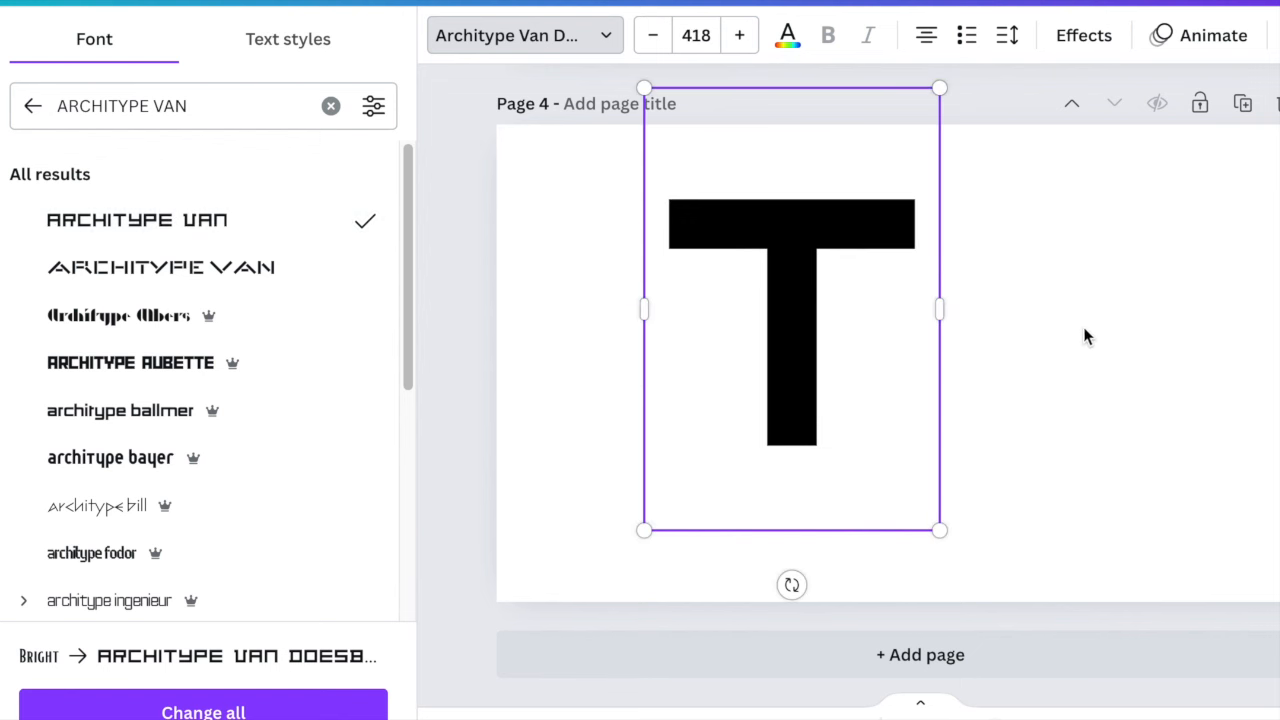
left_click(1086, 416)
left_click_drag(830, 326, 852, 320)
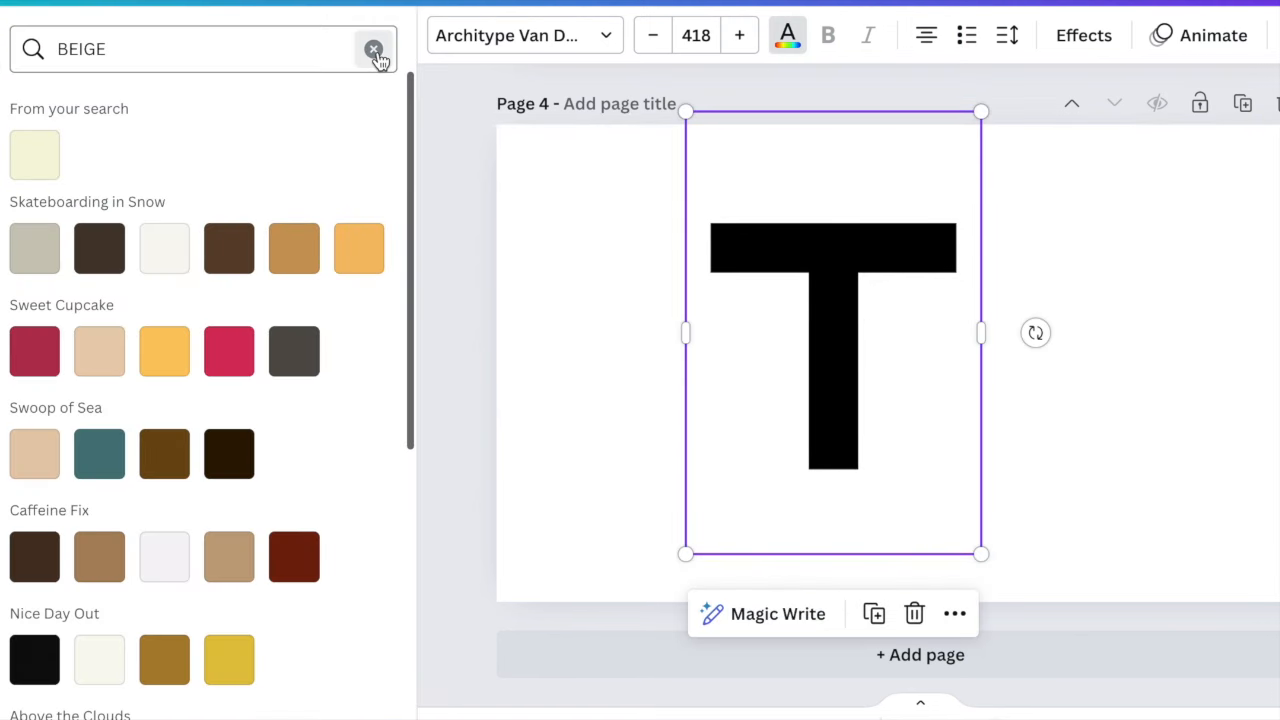
left_click(297, 180)
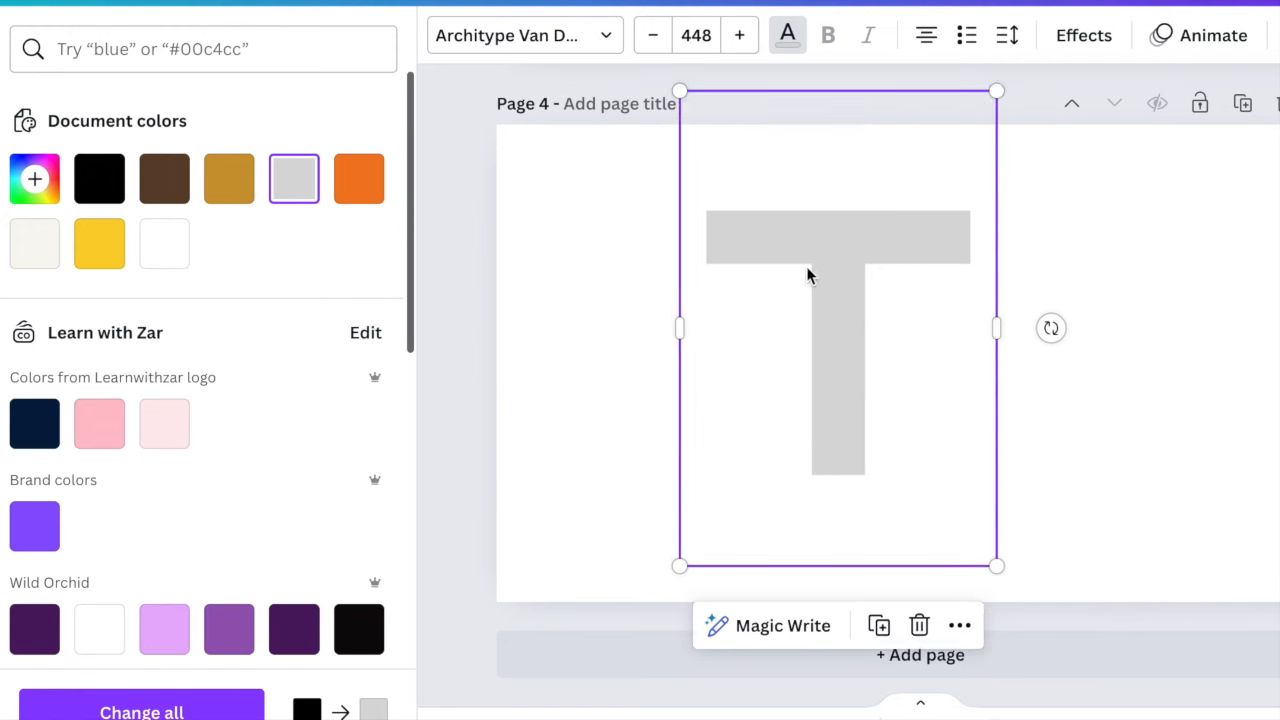
left_click(878, 626)
left_click_drag(828, 392, 1114, 380)
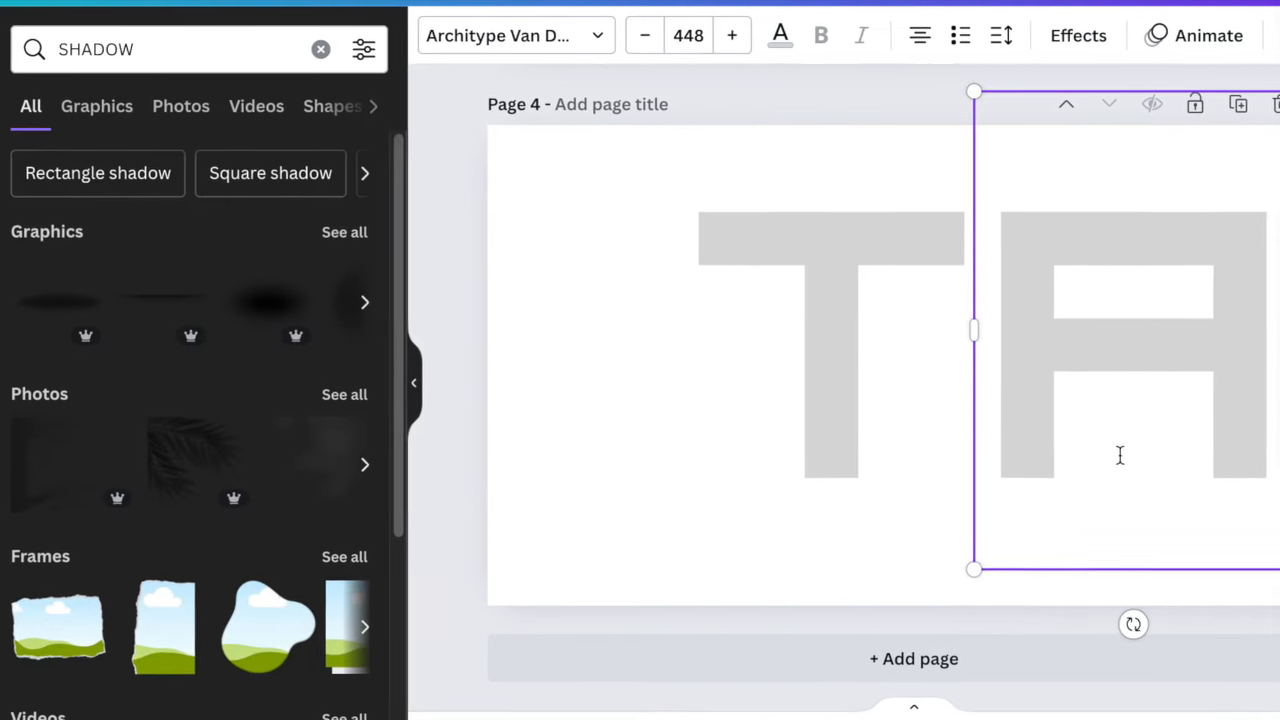
Make the Page 4 background black
left_click(563, 574)
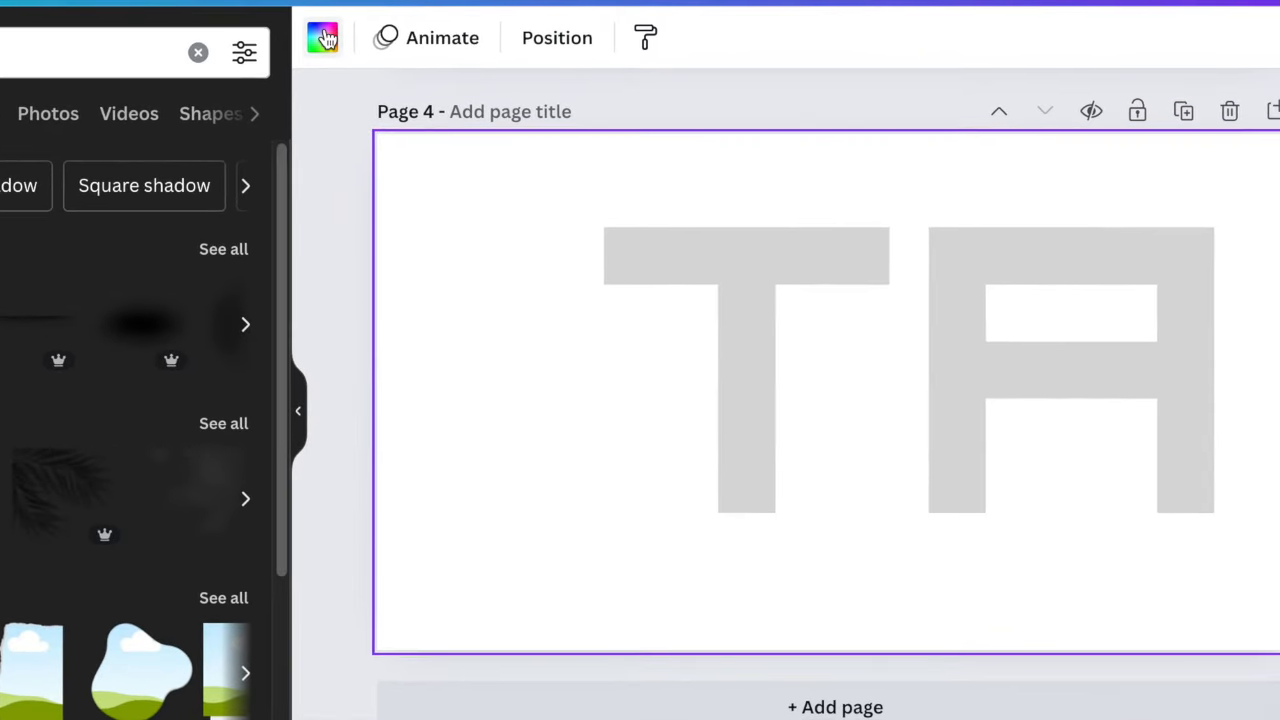
left_click(298, 66)
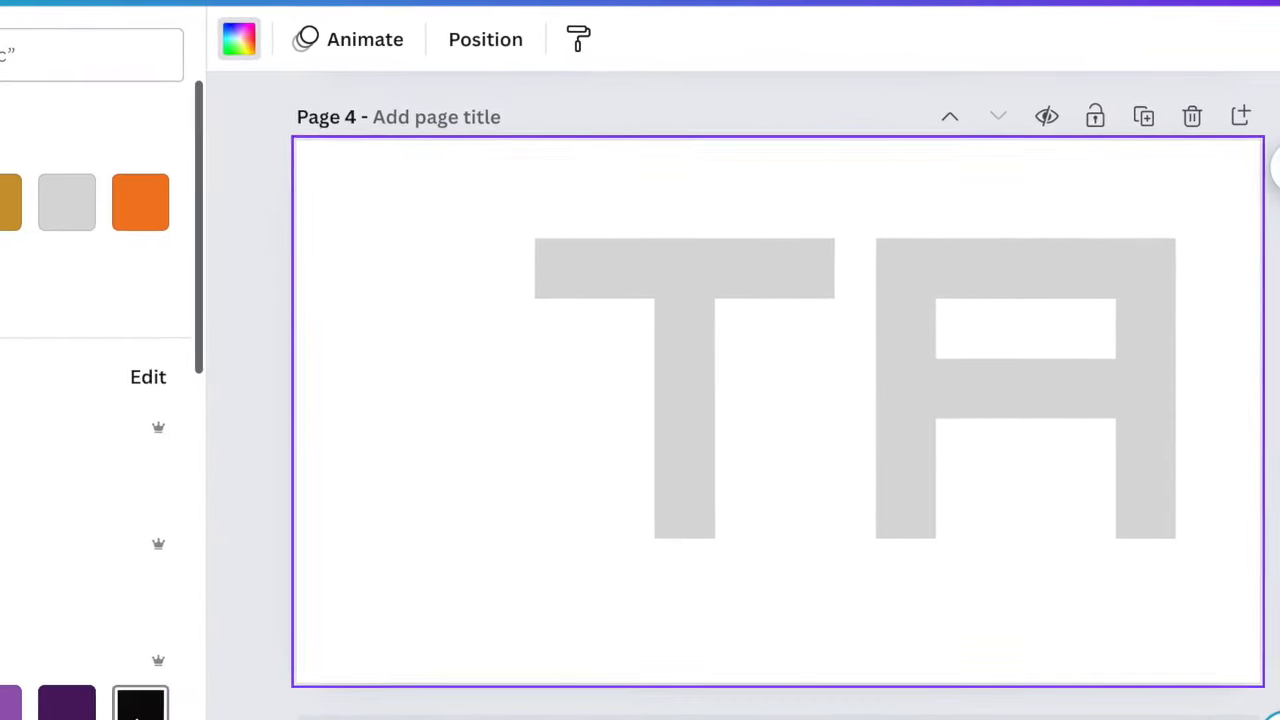
left_click(208, 672)
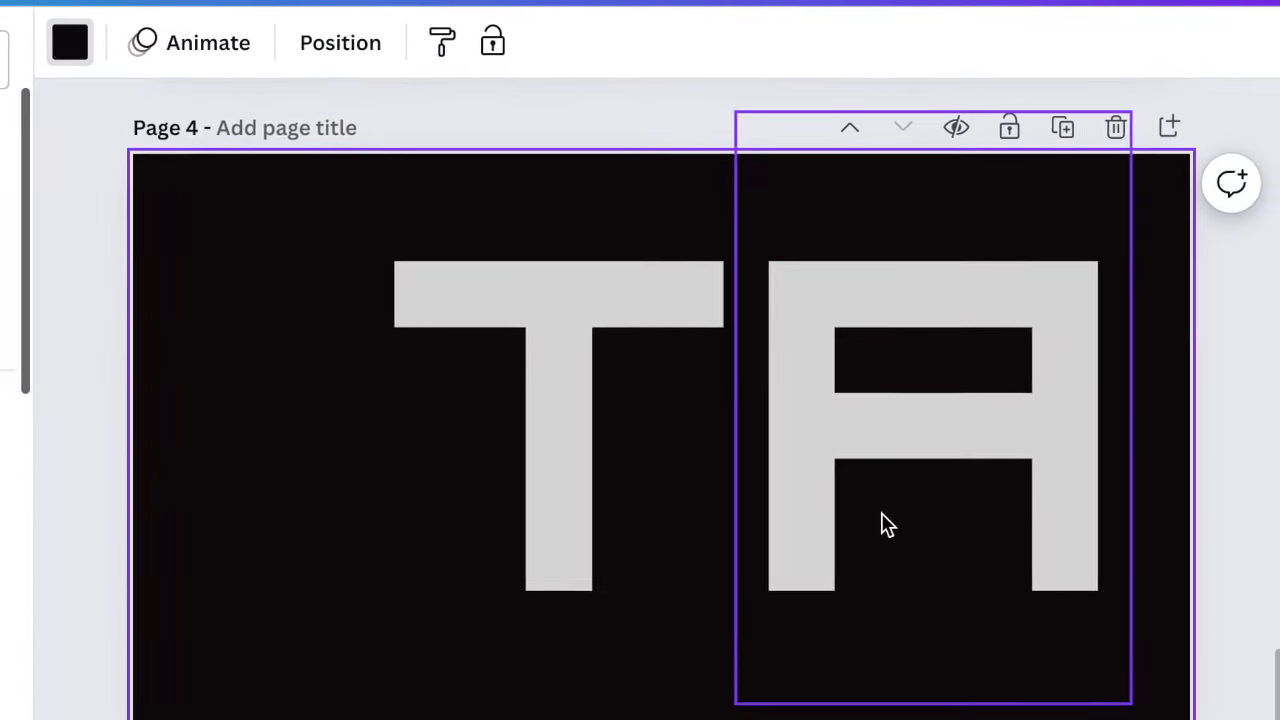
Slide the A left to overlap the T, then add a short wide rectangle
left_click_drag(884, 528, 753, 518)
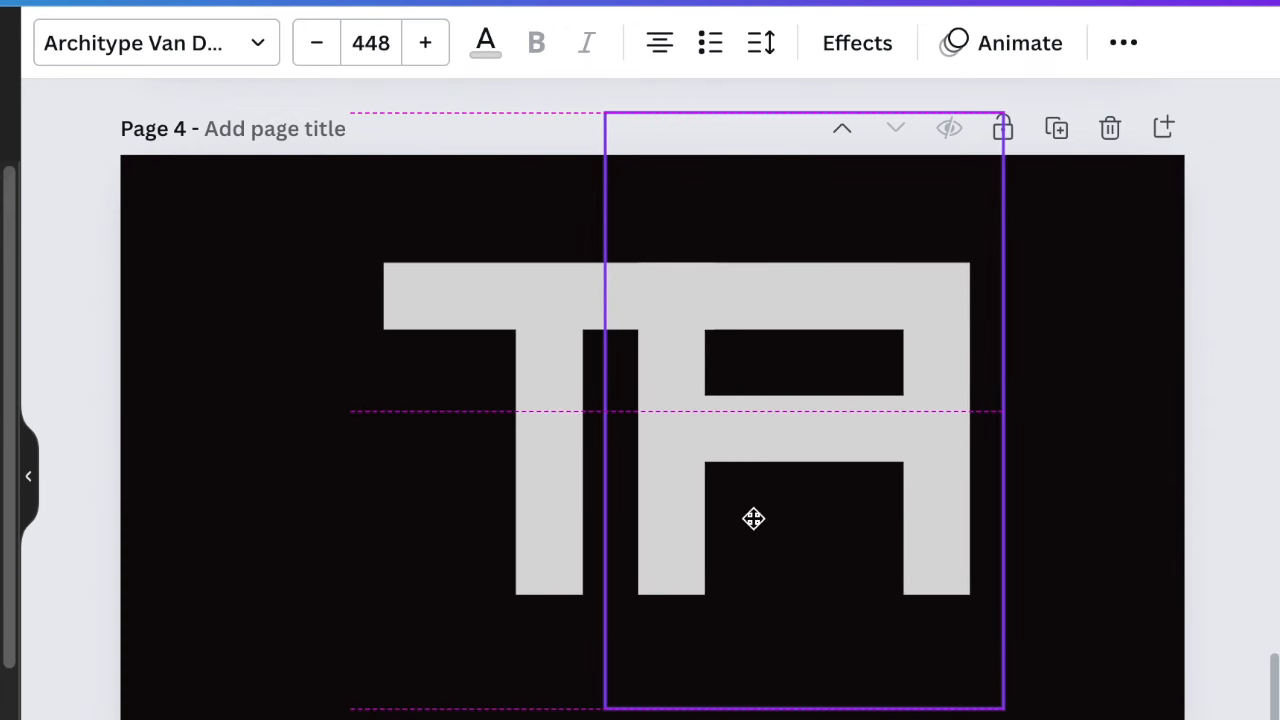
left_click_drag(753, 518, 747, 518)
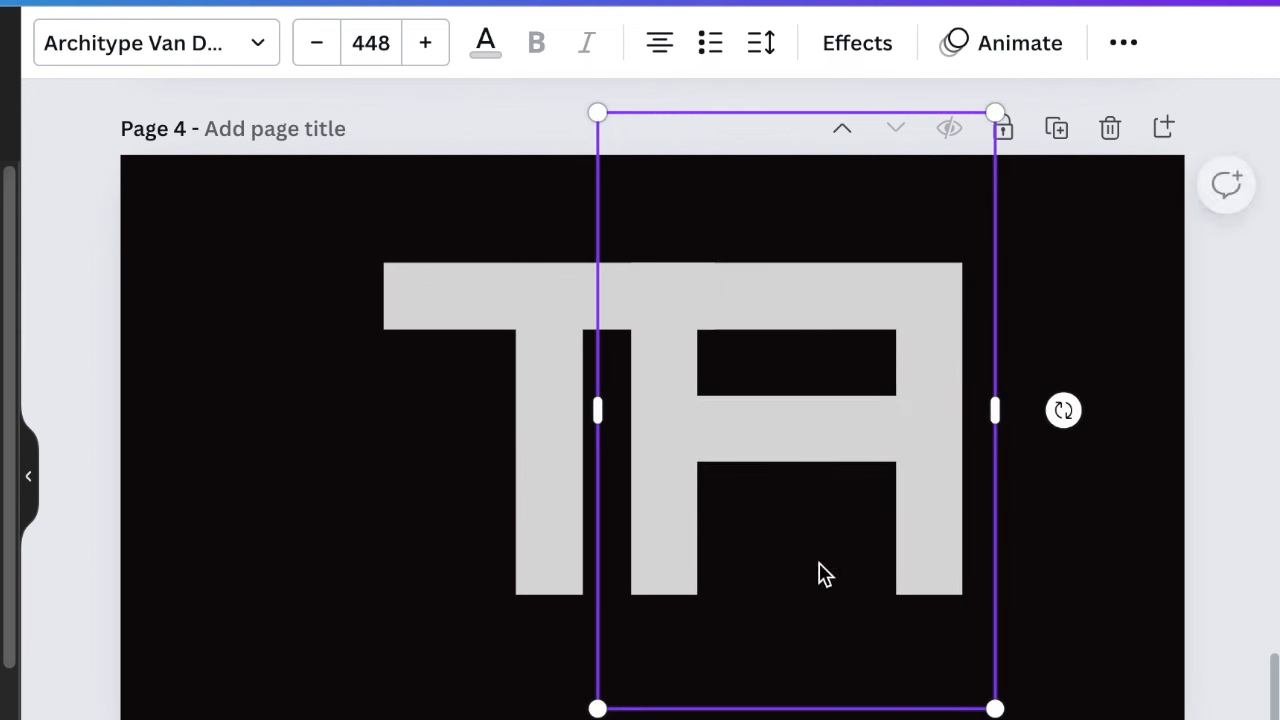
left_click(1069, 703)
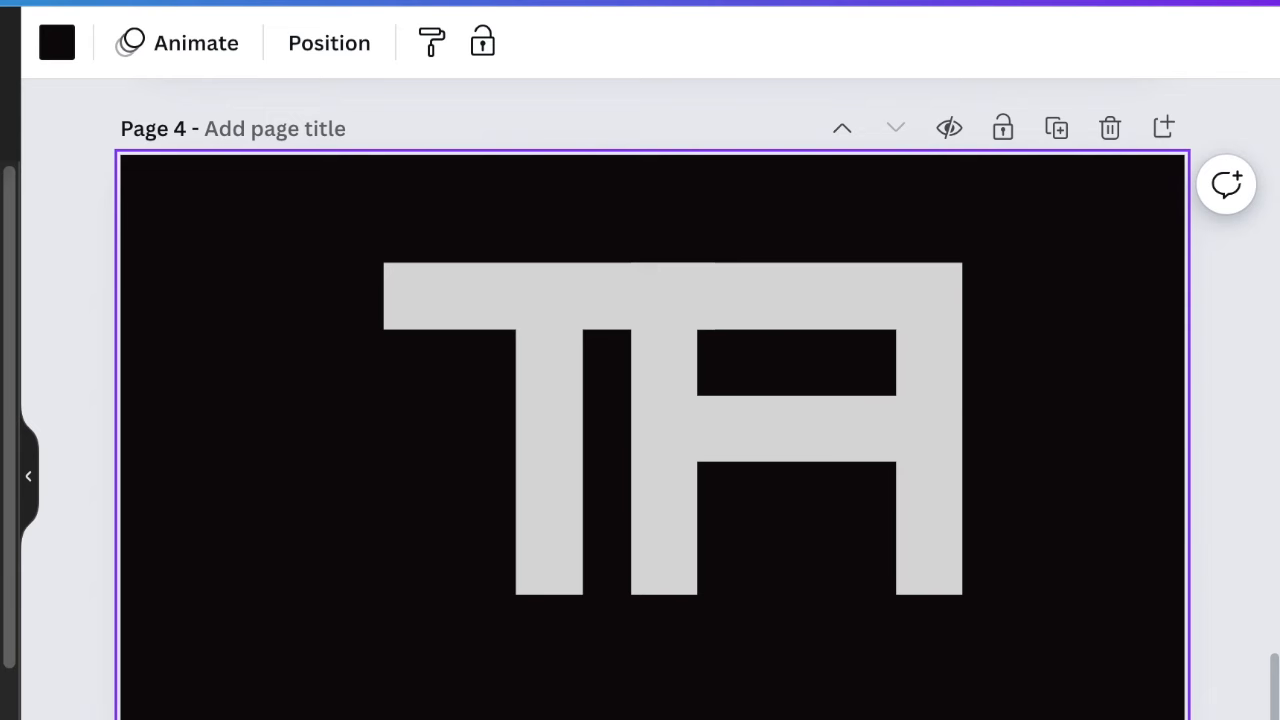
key("r")
left_click_drag(649, 366, 646, 473)
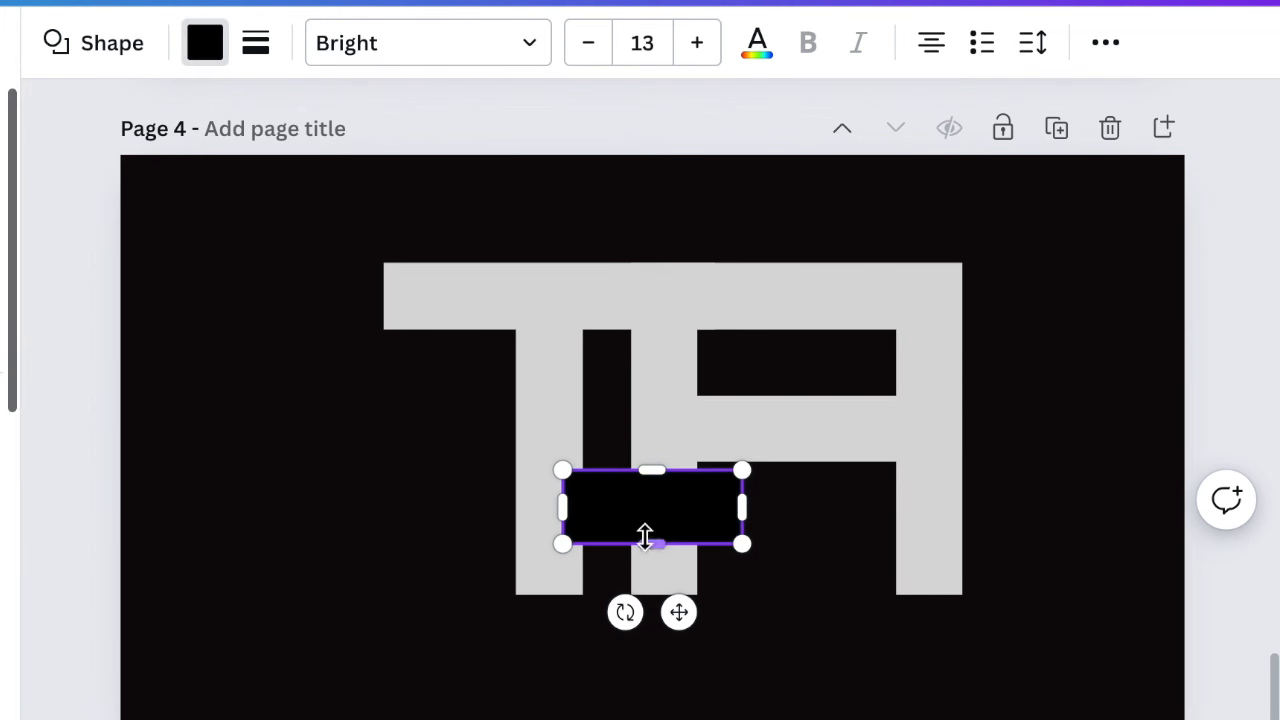
Move the black rectangle onto the TA overlap and trim it to 216 by 77
left_click_drag(678, 613, 726, 466)
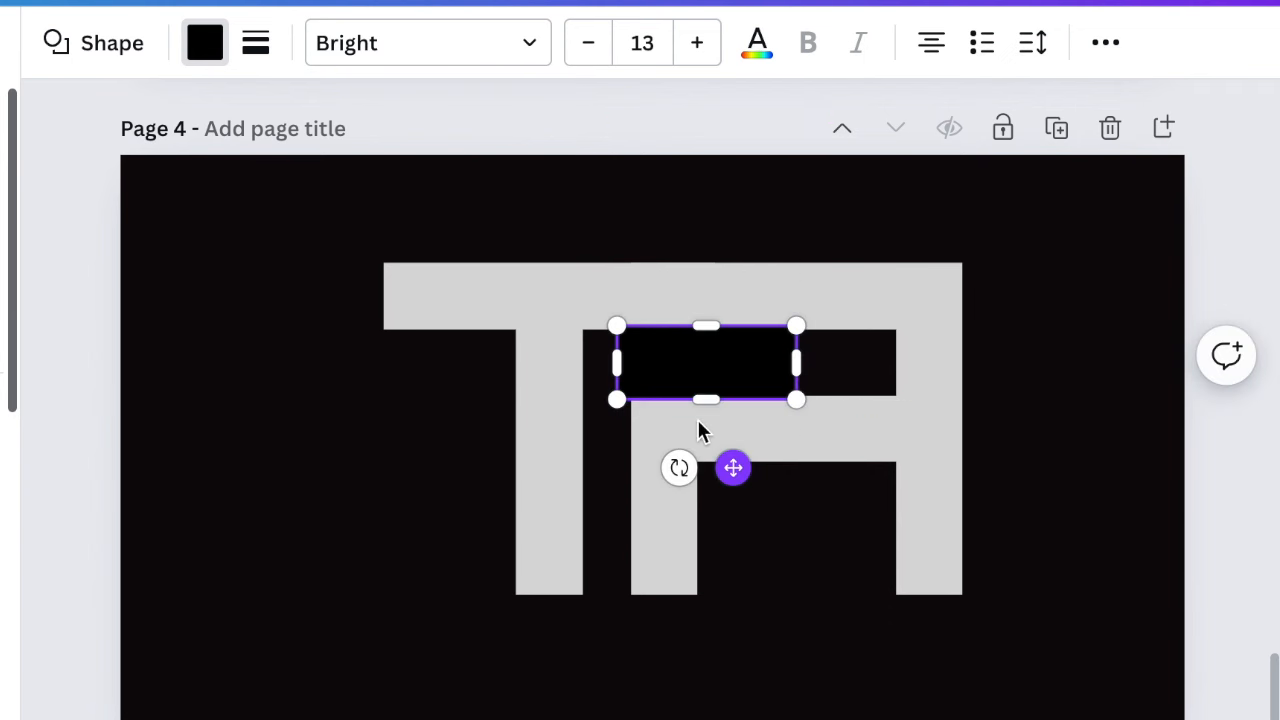
left_click_drag(688, 326, 688, 331)
scroll(650, 412, "up", 5, "ctrl")
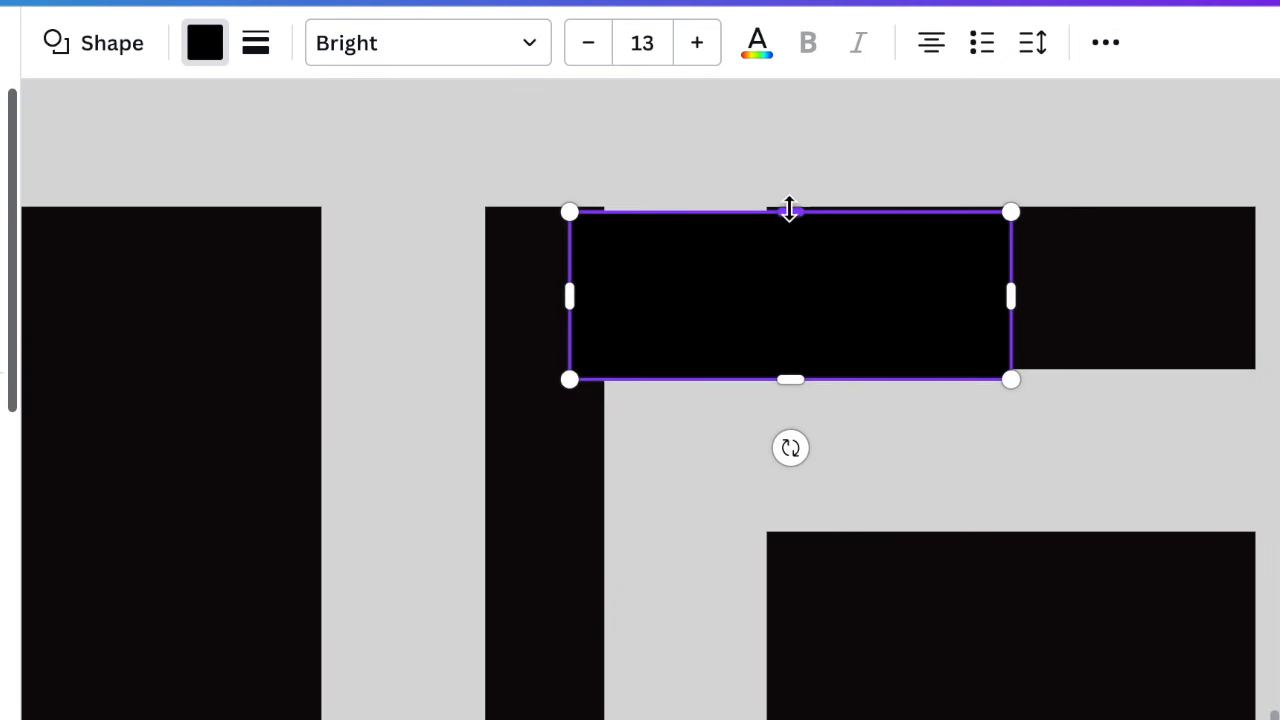
left_click_drag(789, 207, 788, 207)
left_click_drag(779, 375, 777, 365)
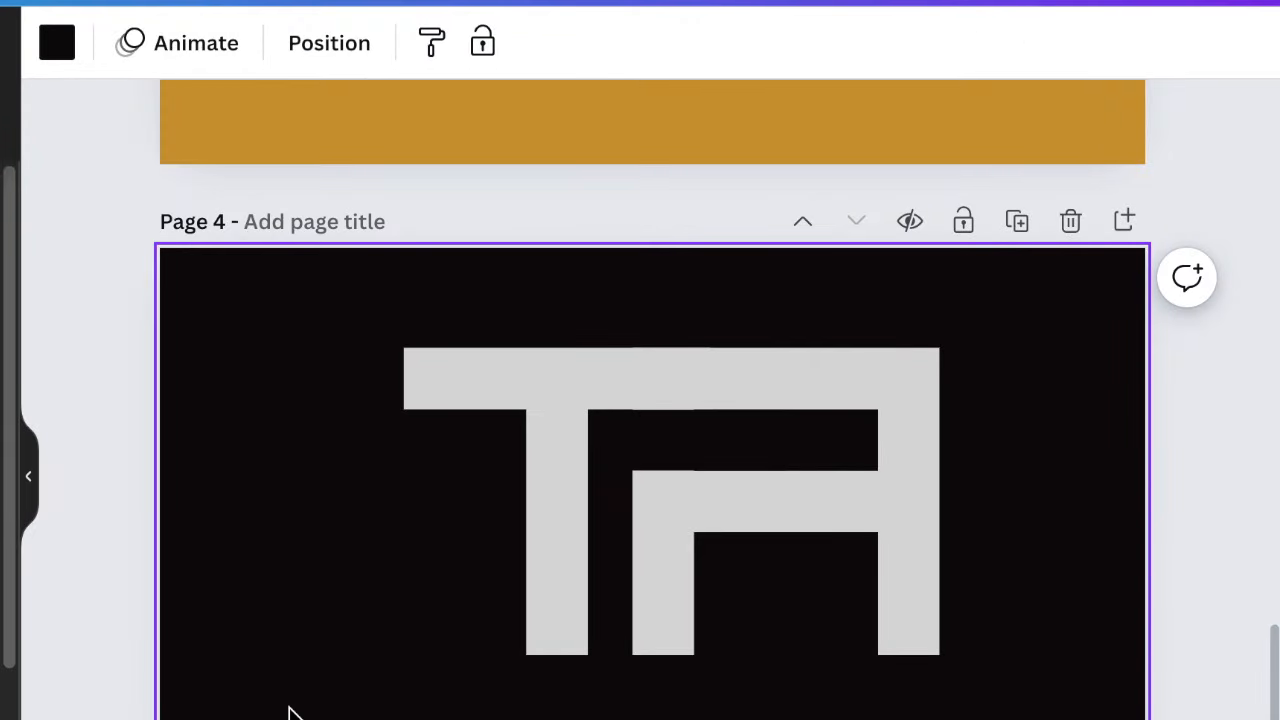
Add a placeholder text box on Page 4, then delete it again
key("t")
left_click_drag(609, 517, 310, 508)
scroll(743, 400, "up", 5)
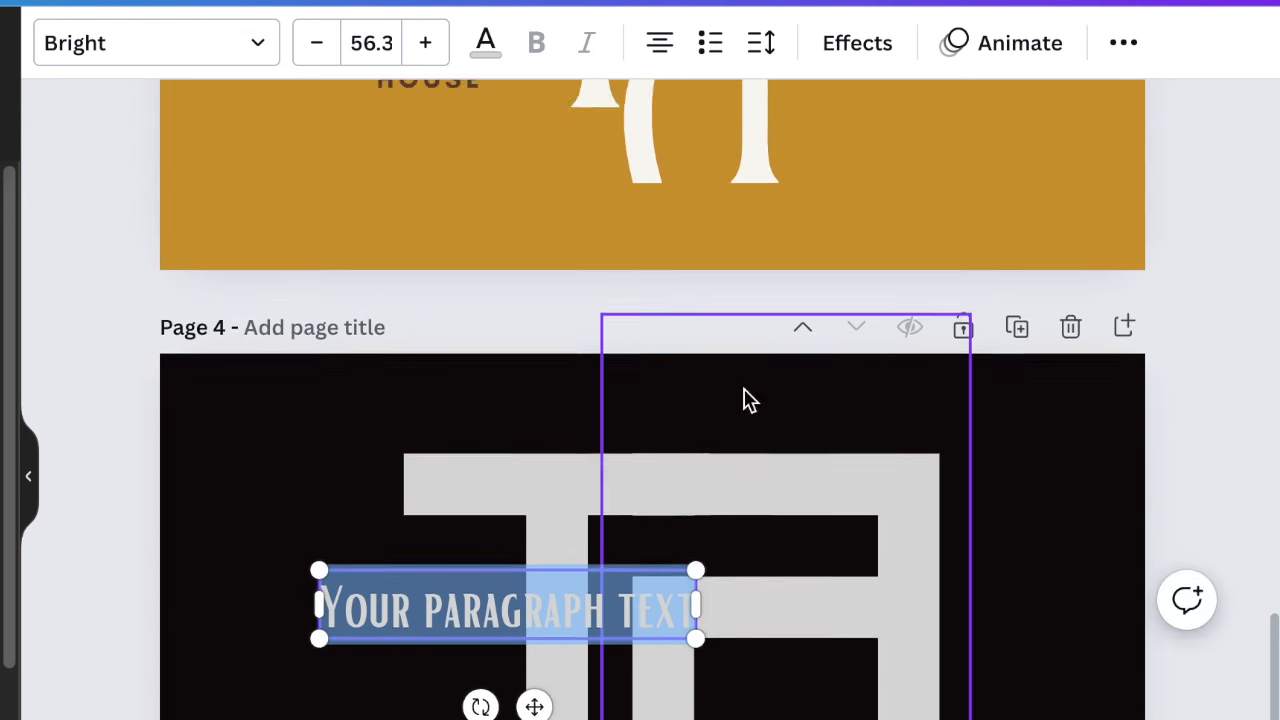
left_click(440, 215)
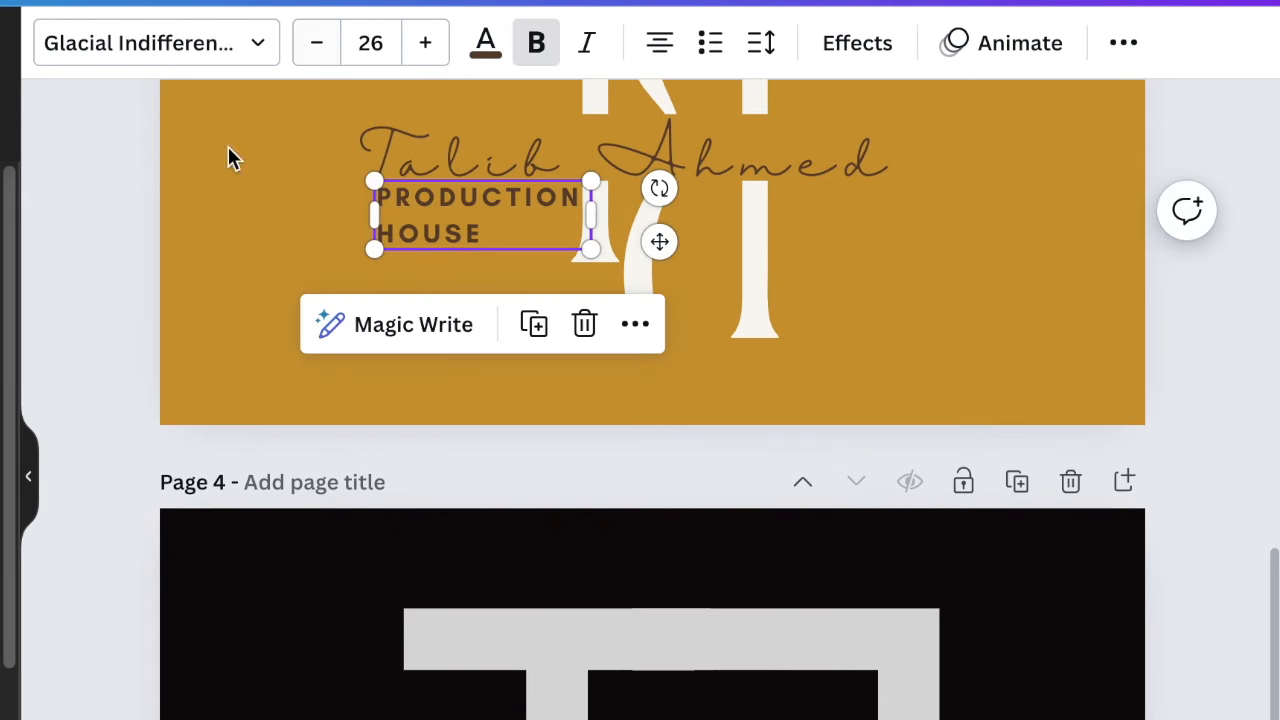
scroll(440, 700, "down", 2)
left_click(418, 688)
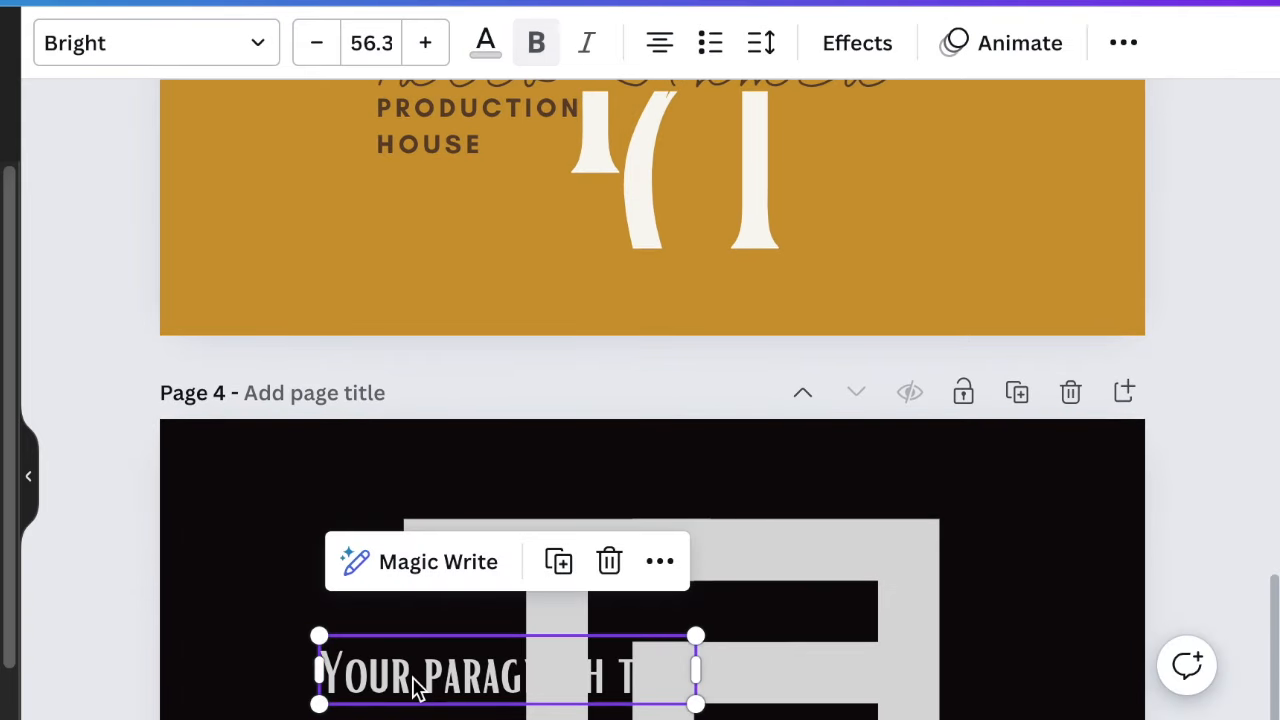
scroll(400, 664, "up", 1)
scroll(569, 538, "down", 1)
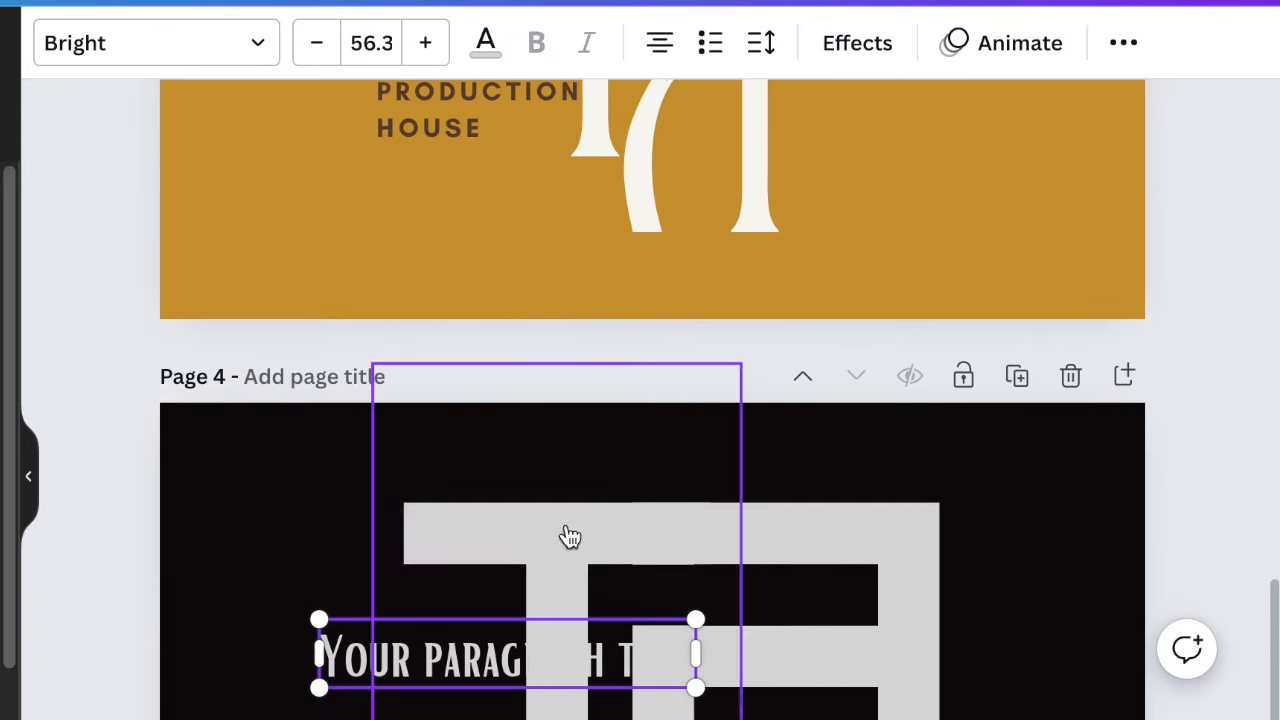
left_click(609, 545)
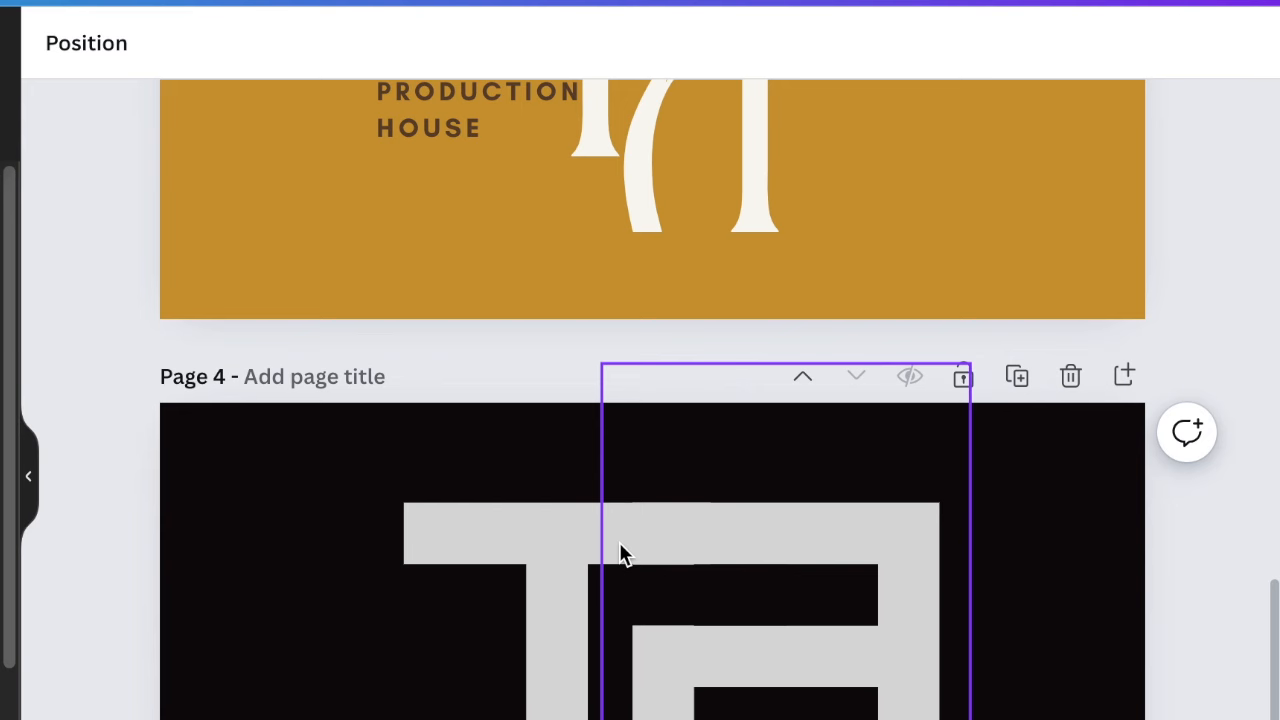
Copy the PRODUCTION HOUSE subtitle from the gold page onto Page 4's monogram
left_click(422, 98)
key("super+c")
left_click(312, 480)
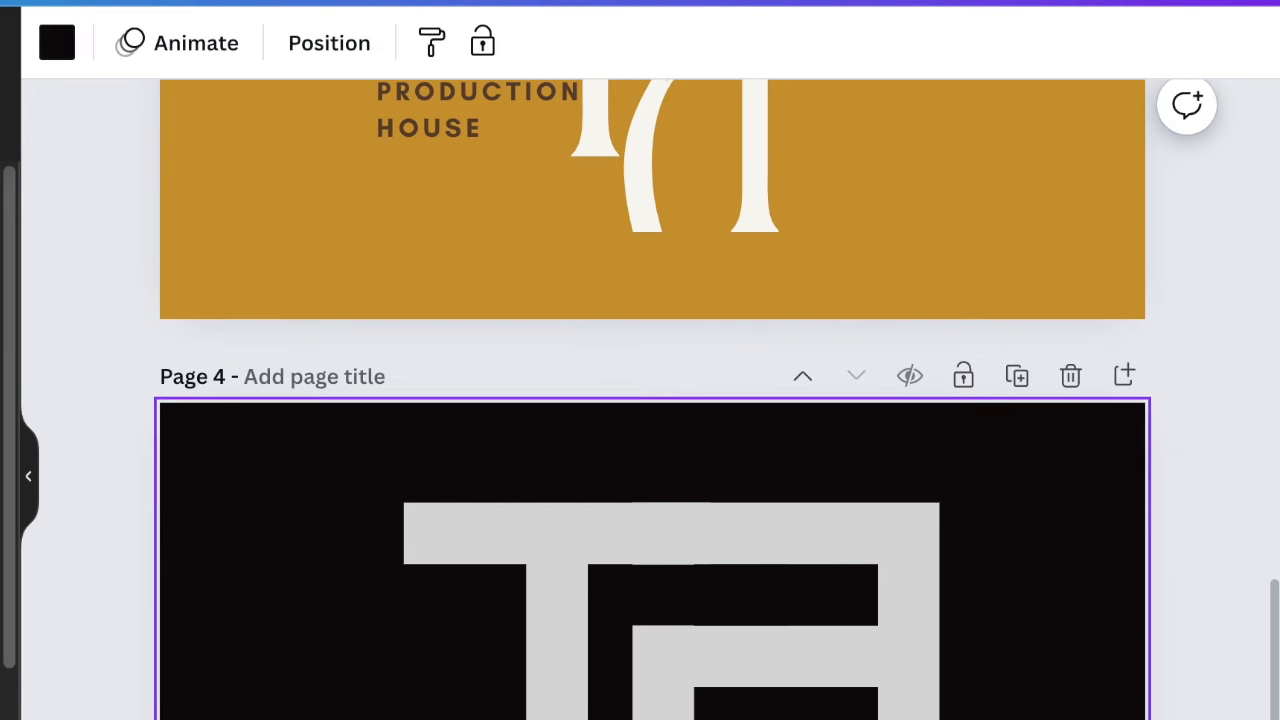
key("super+v")
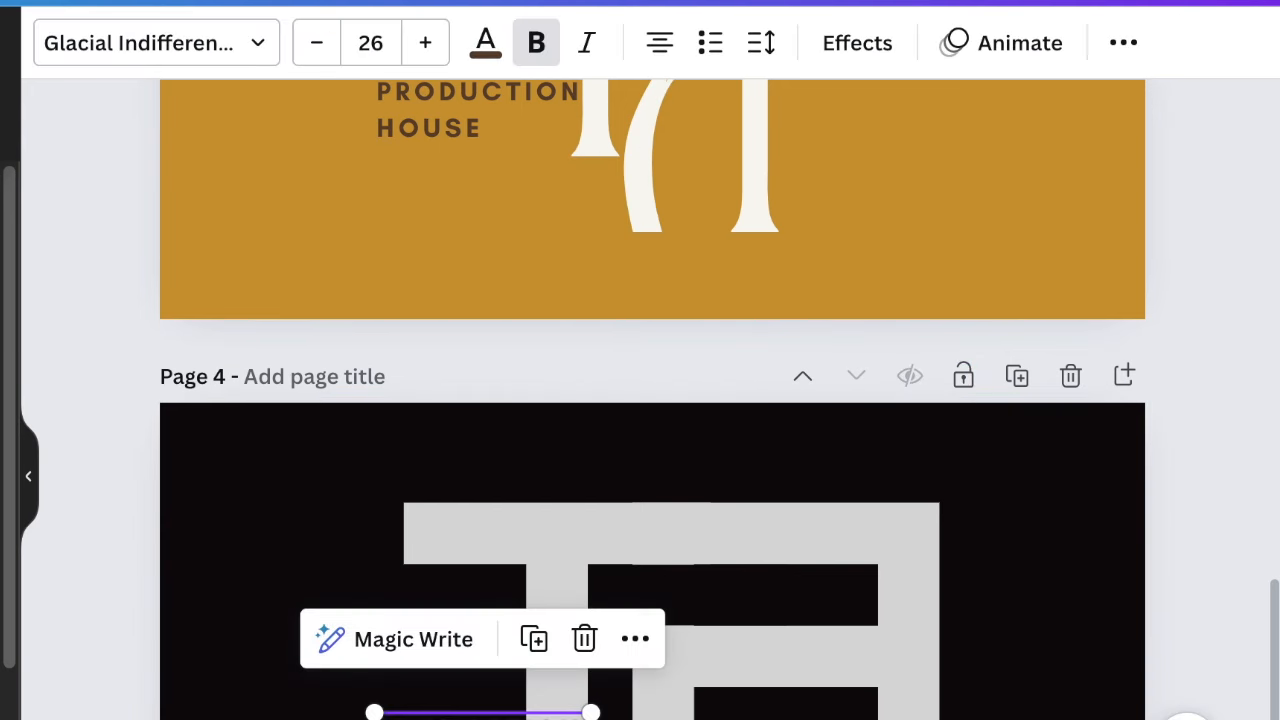
left_click_drag(450, 716, 677, 594)
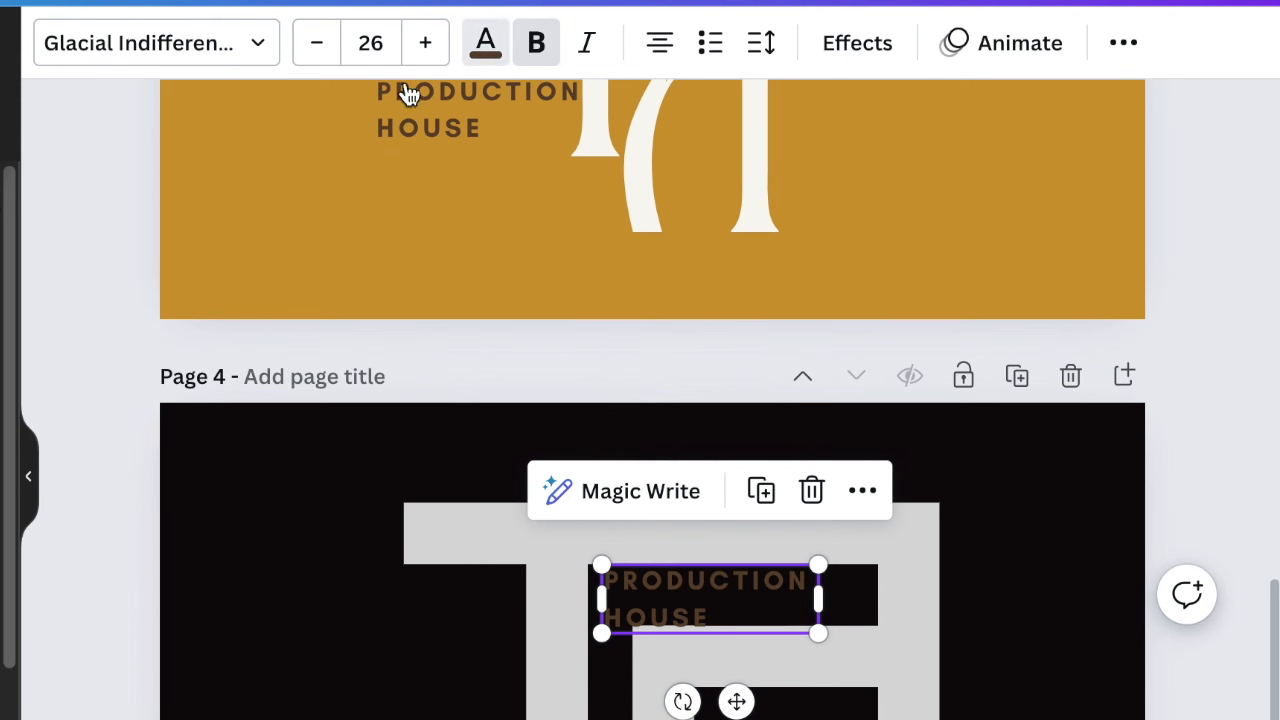
Make the subtitle light grey and regular weight, shrink it, and seat it in the monogram gap
left_click(649, 688)
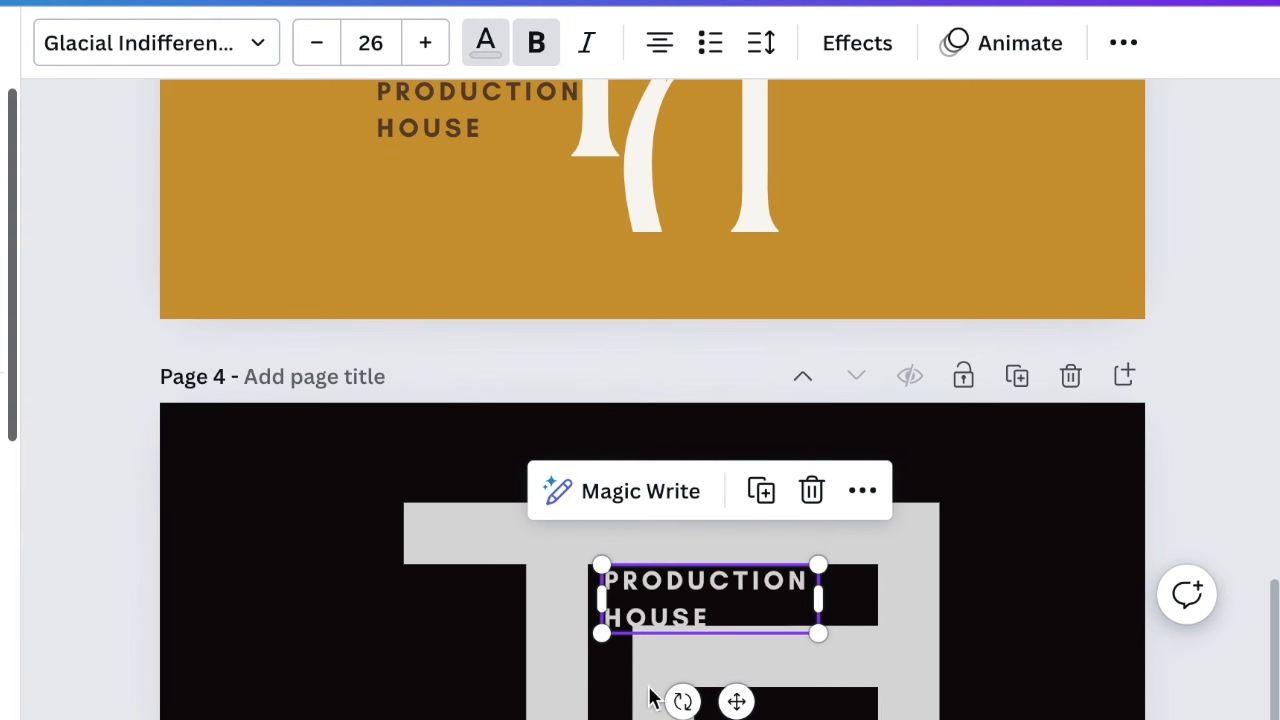
scroll(787, 705, "down", 2)
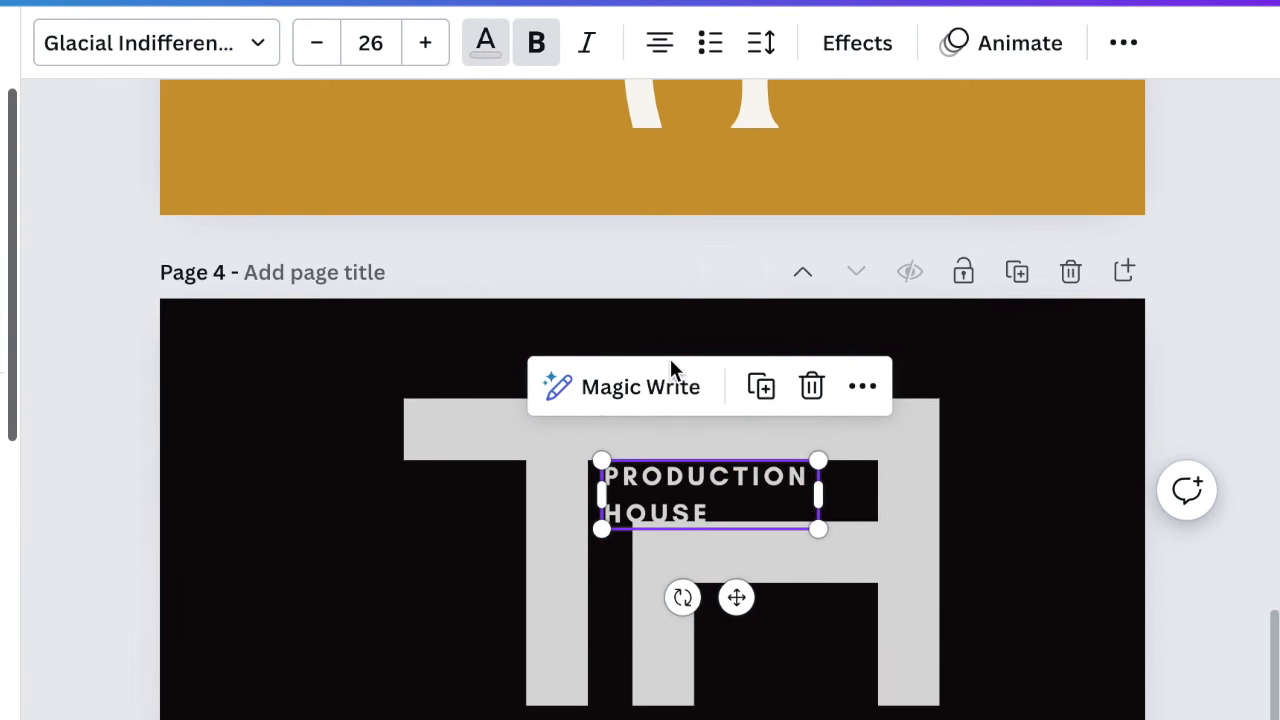
left_click(541, 47)
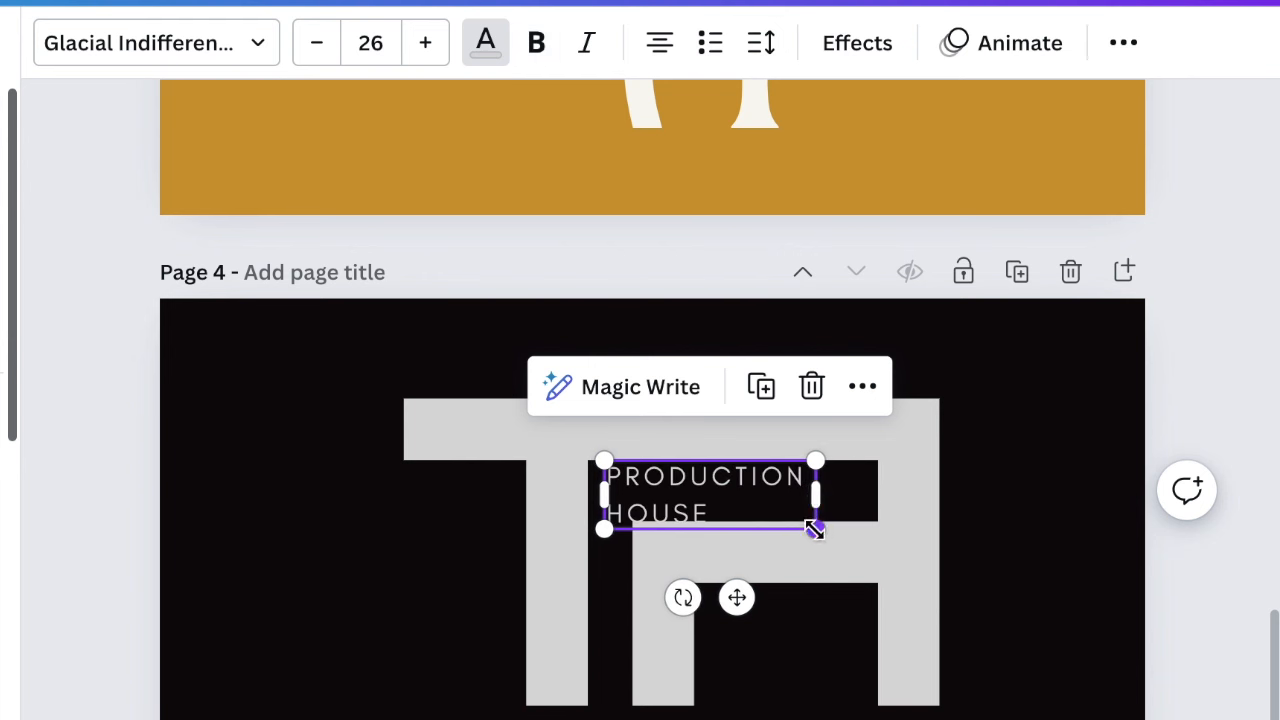
left_click_drag(812, 524, 804, 516)
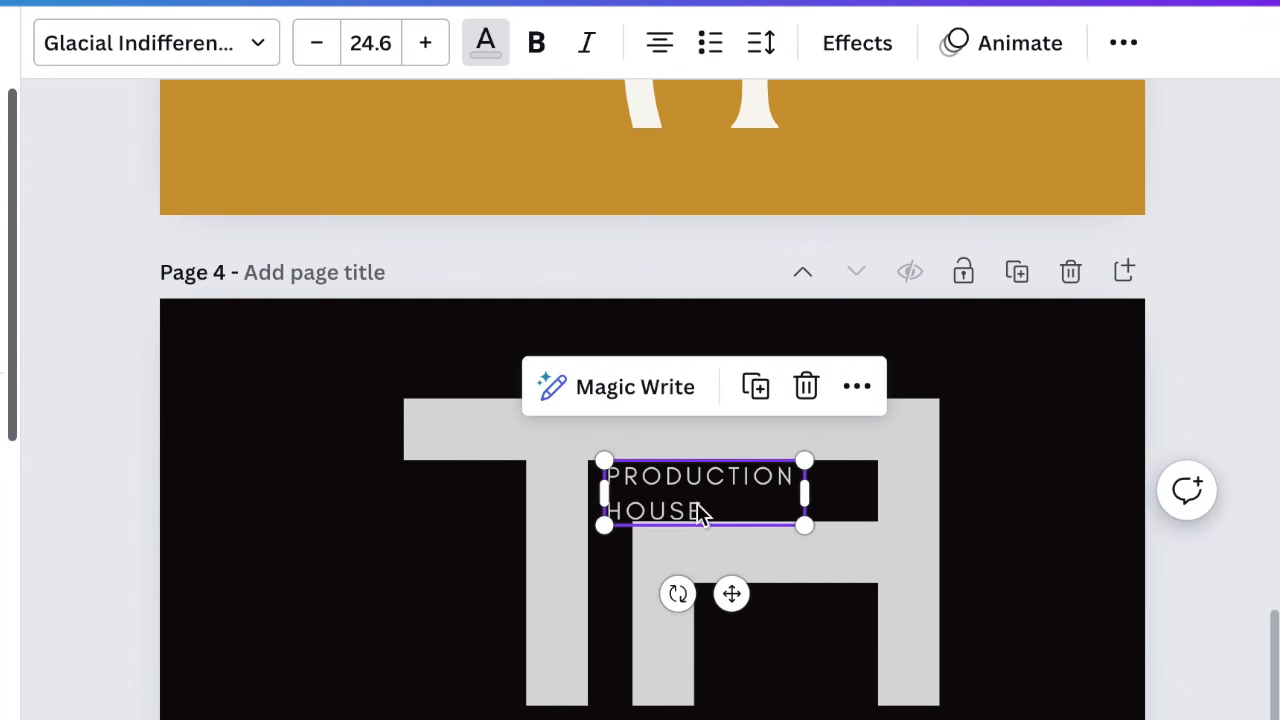
left_click_drag(703, 510, 726, 502)
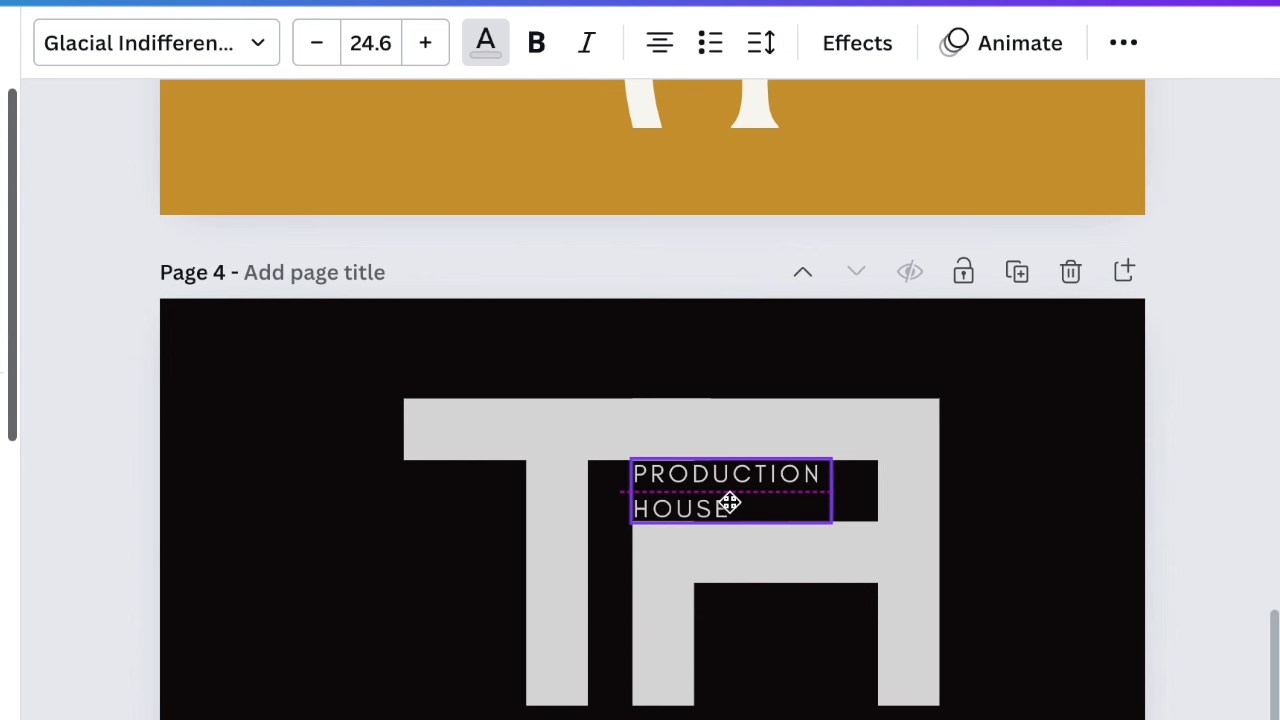
left_click_drag(730, 503, 730, 503)
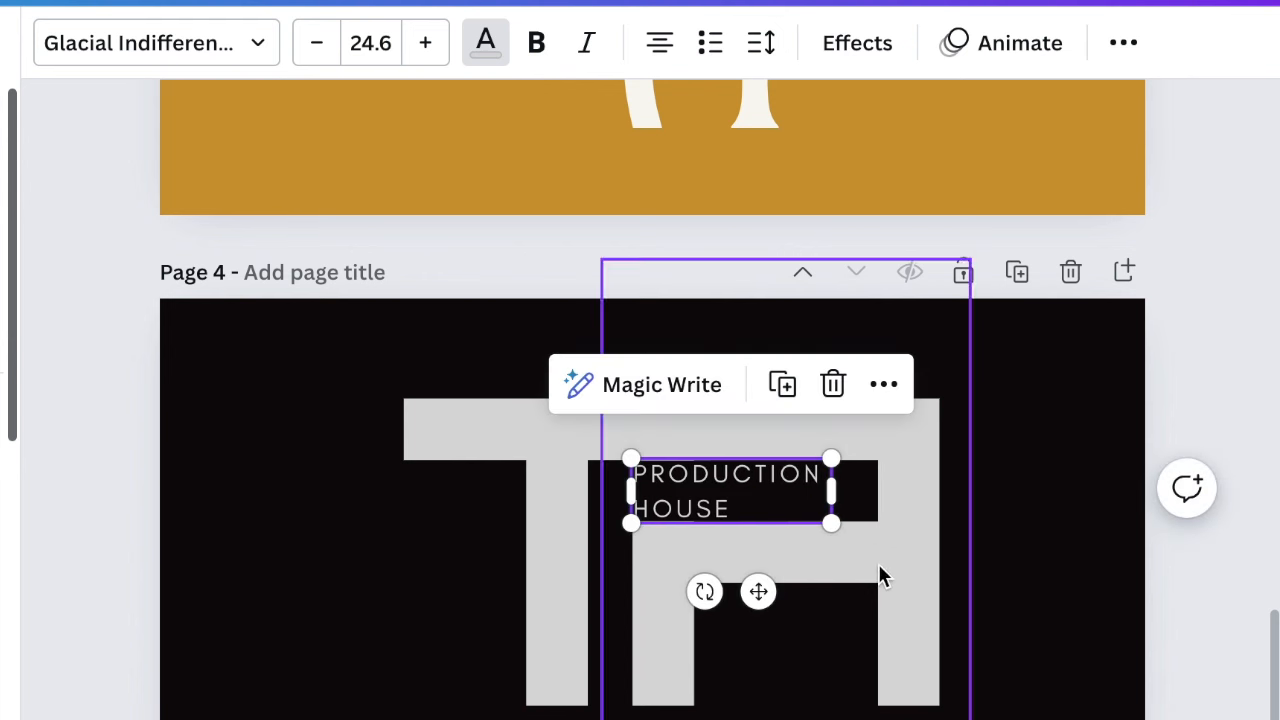
Widen the subtitle's letter spacing to 329 and line it up against the grey bar
left_click(762, 43)
left_click_drag(871, 166, 922, 170)
left_click(1028, 634)
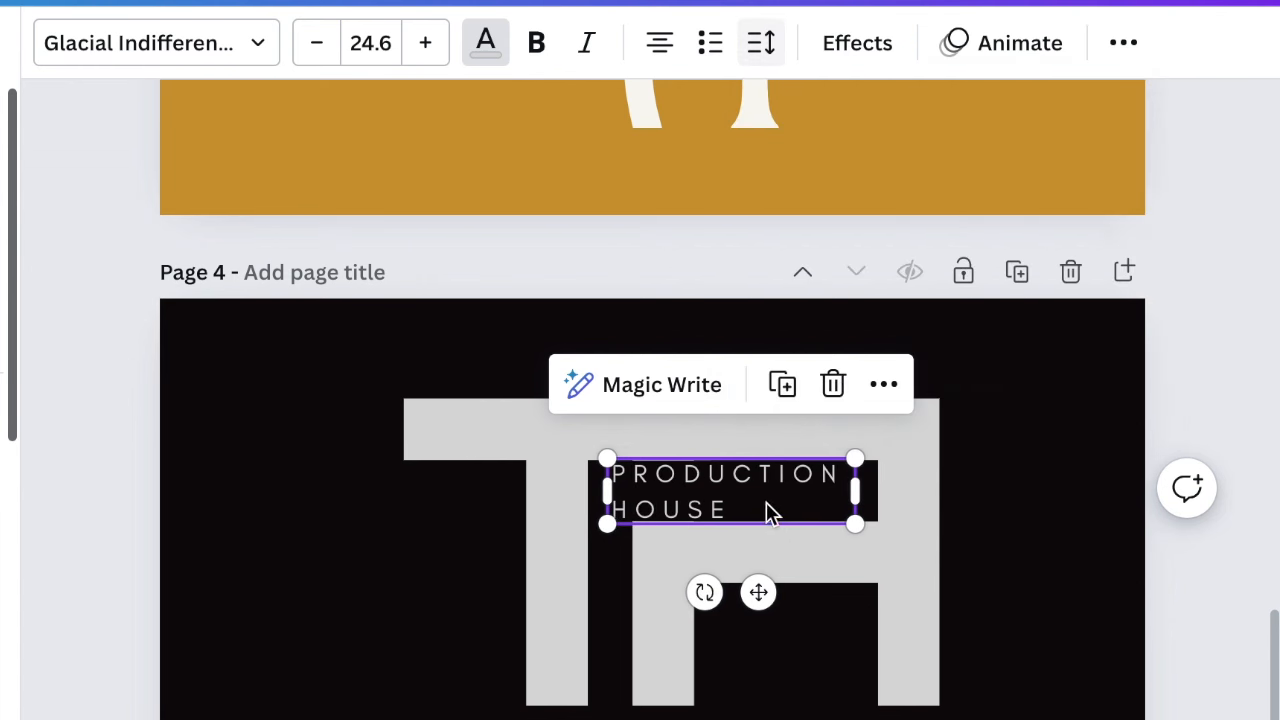
left_click(703, 500)
left_click_drag(720, 489, 728, 487)
key("Escape")
scroll(650, 400, "down", 2)
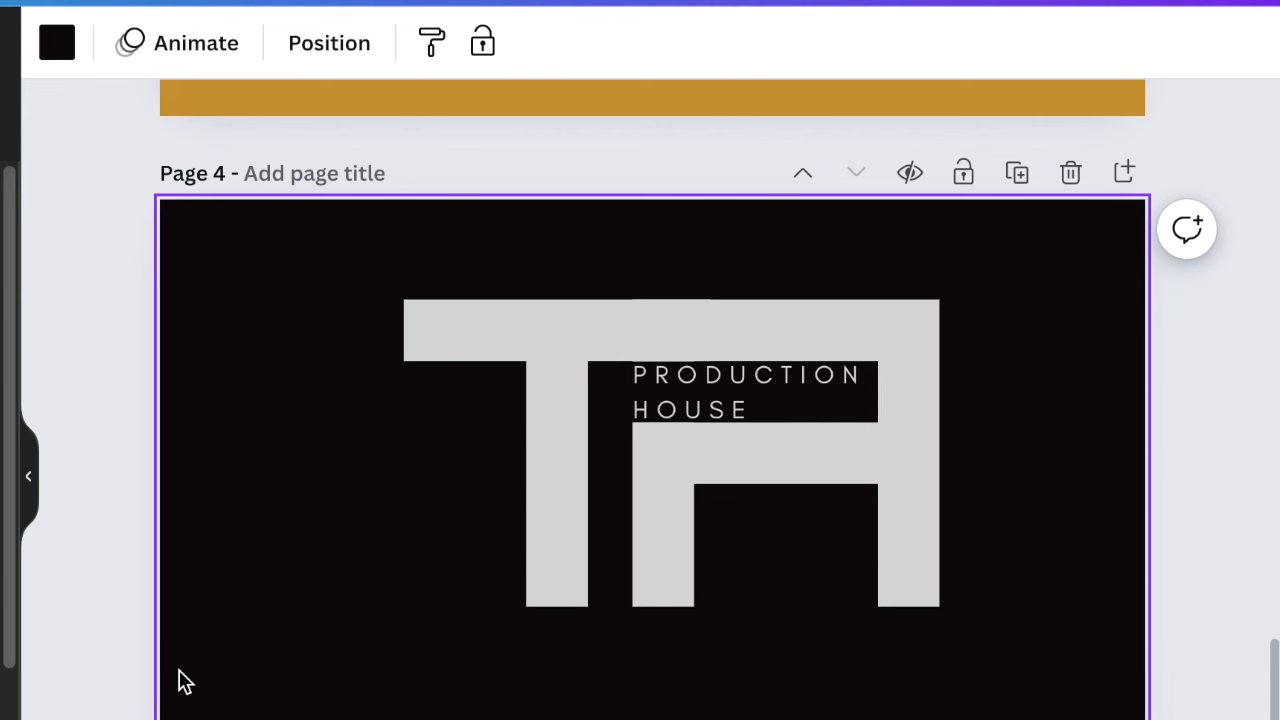
Add a circle at the page's lower left, shrink it slightly, and fill it red
key("c")
left_click_drag(626, 524, 274, 666)
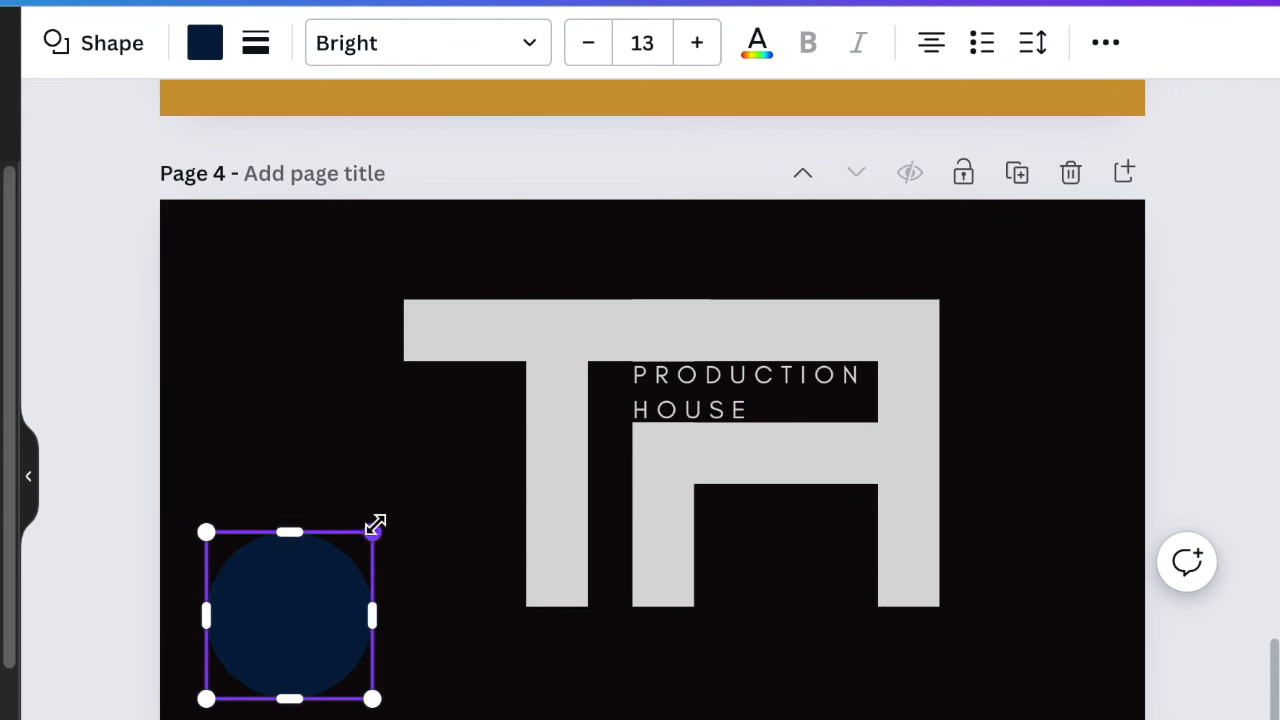
left_click_drag(371, 534, 360, 557)
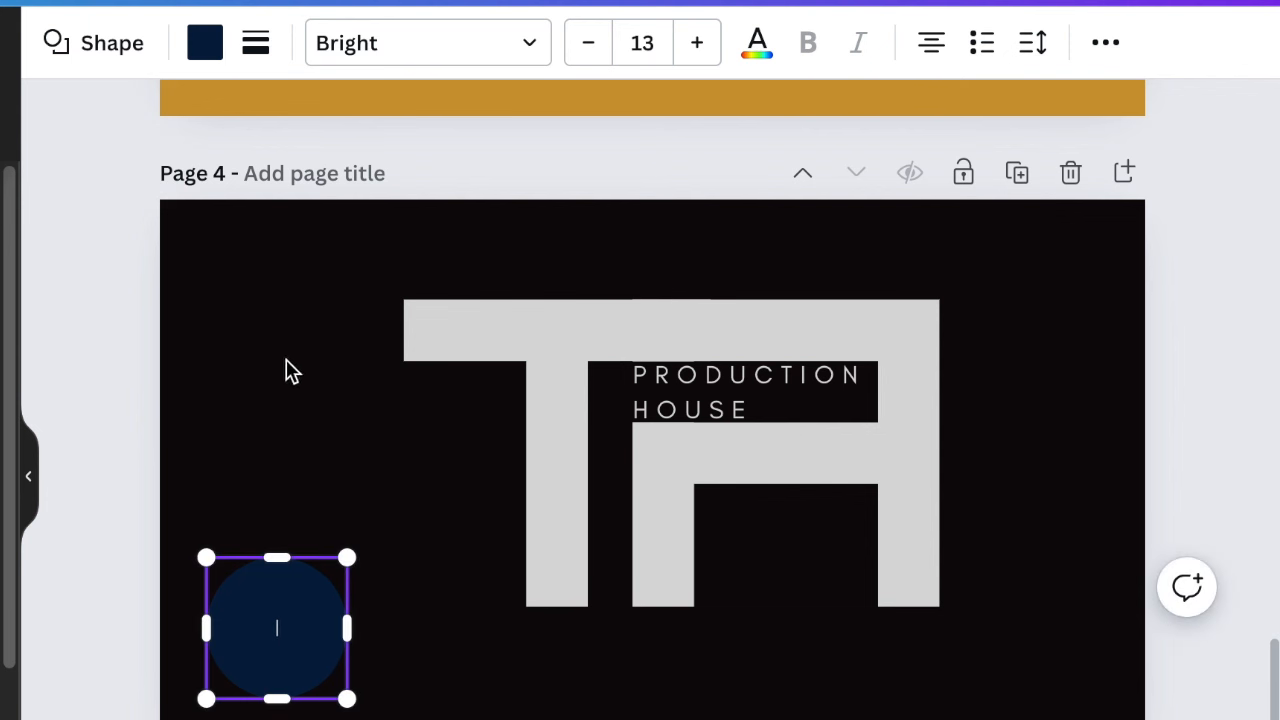
left_click(208, 55)
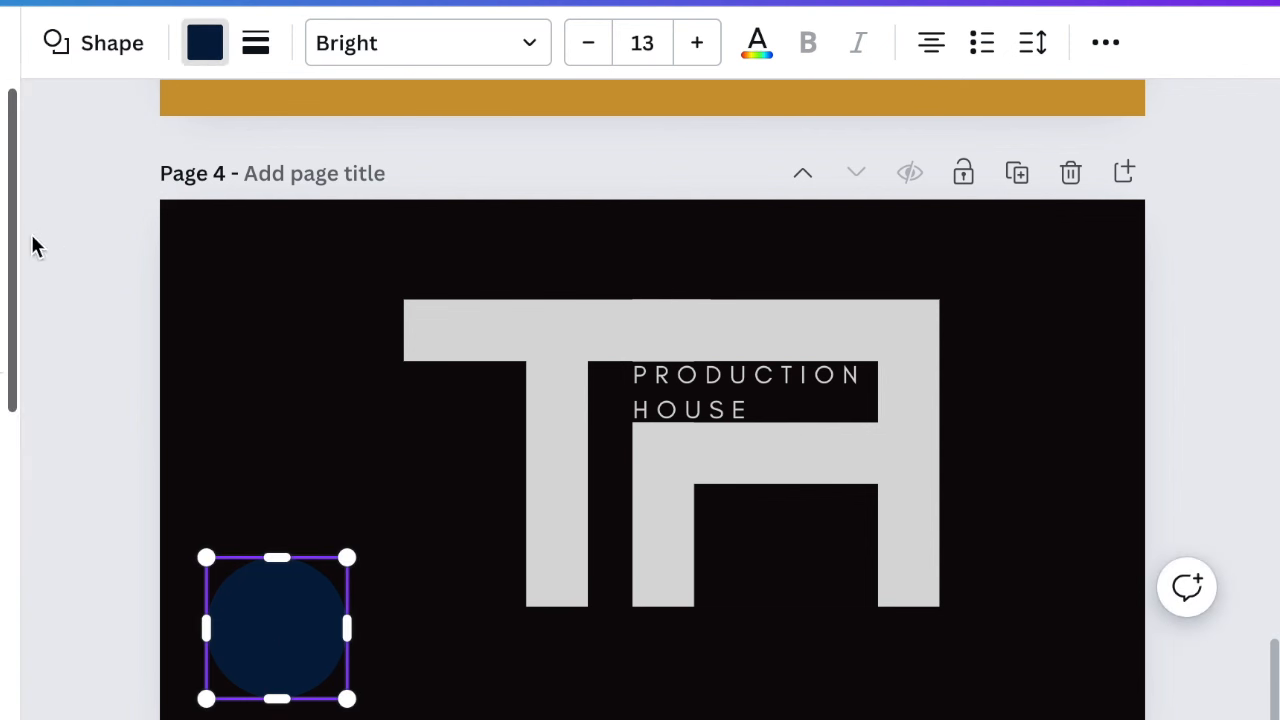
scroll(5, 400, "down", 10)
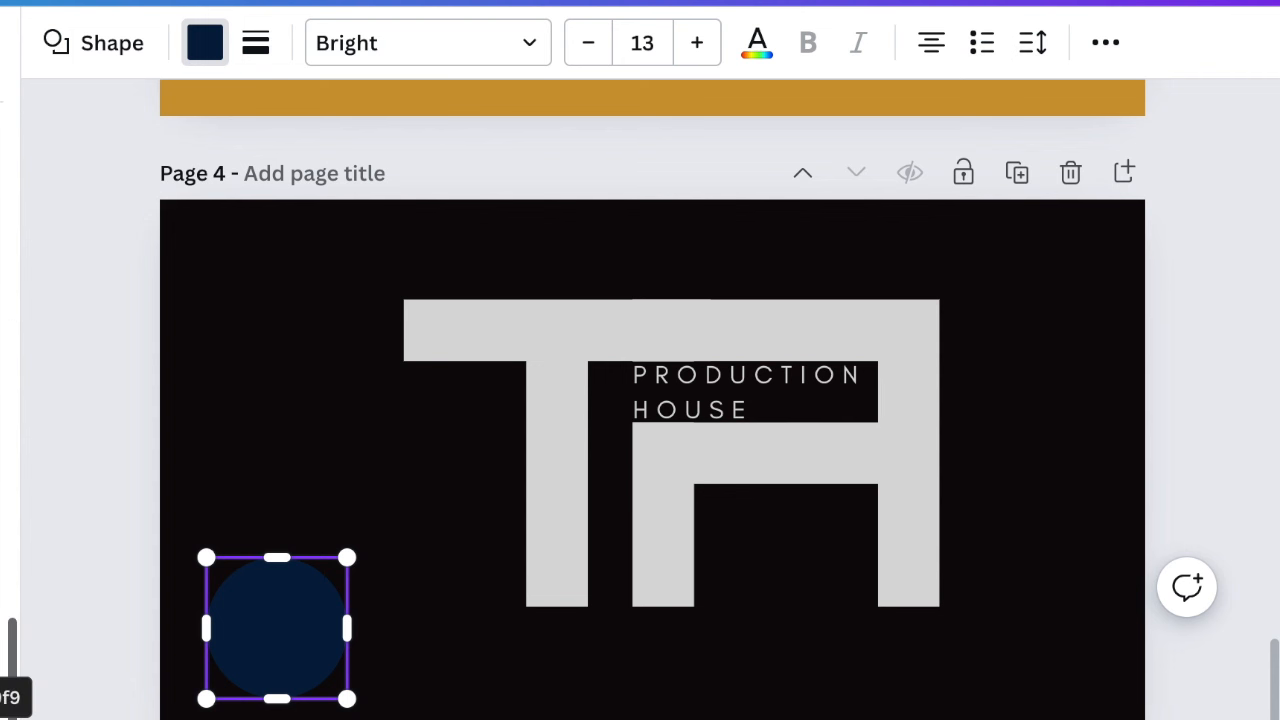
left_click(2, 640)
Duplicate the red circle and offset a black 160-by-160 copy over it, leaving a crescent
left_click(242, 432)
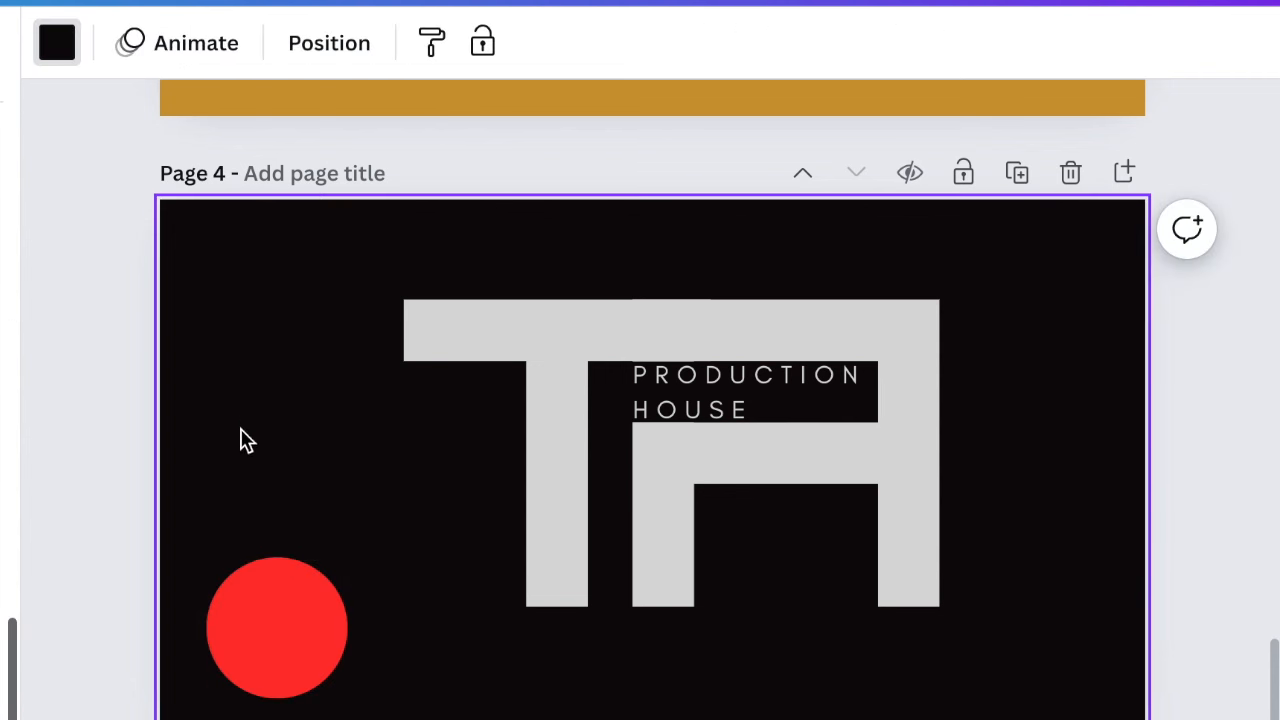
left_click(279, 620)
left_click(228, 486)
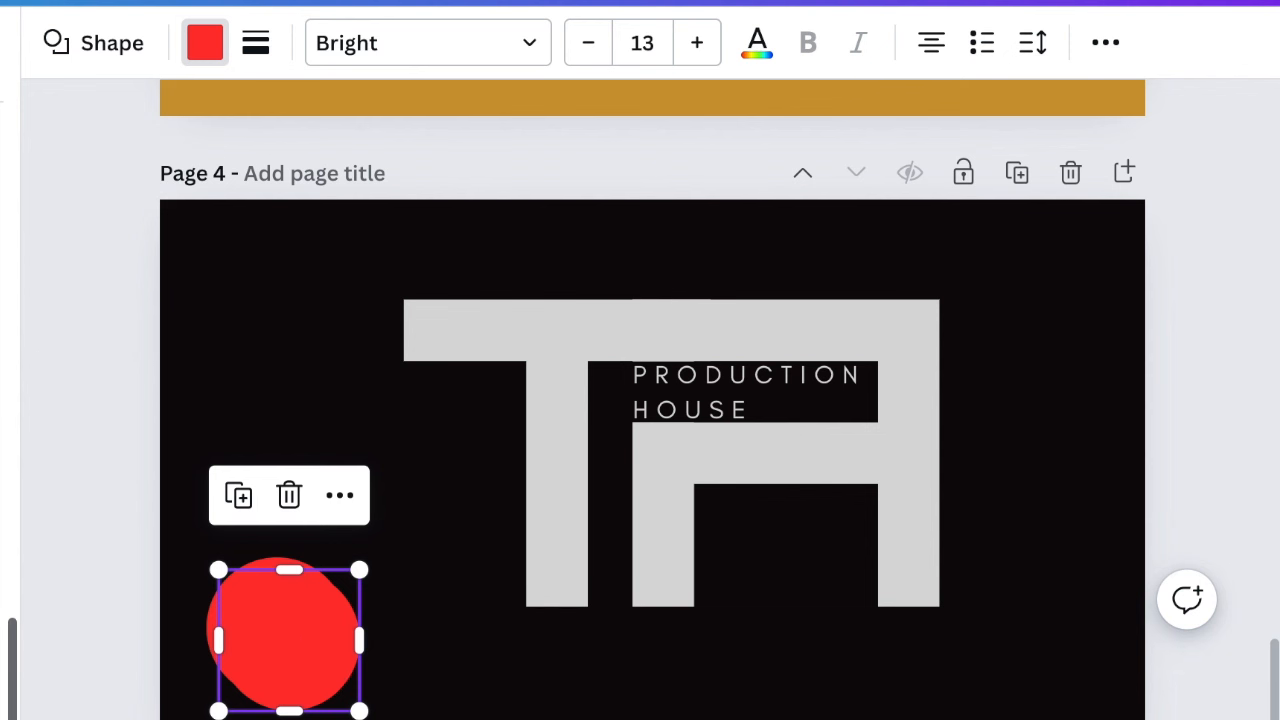
left_click_drag(300, 633, 266, 625)
left_click_drag(188, 556, 207, 553)
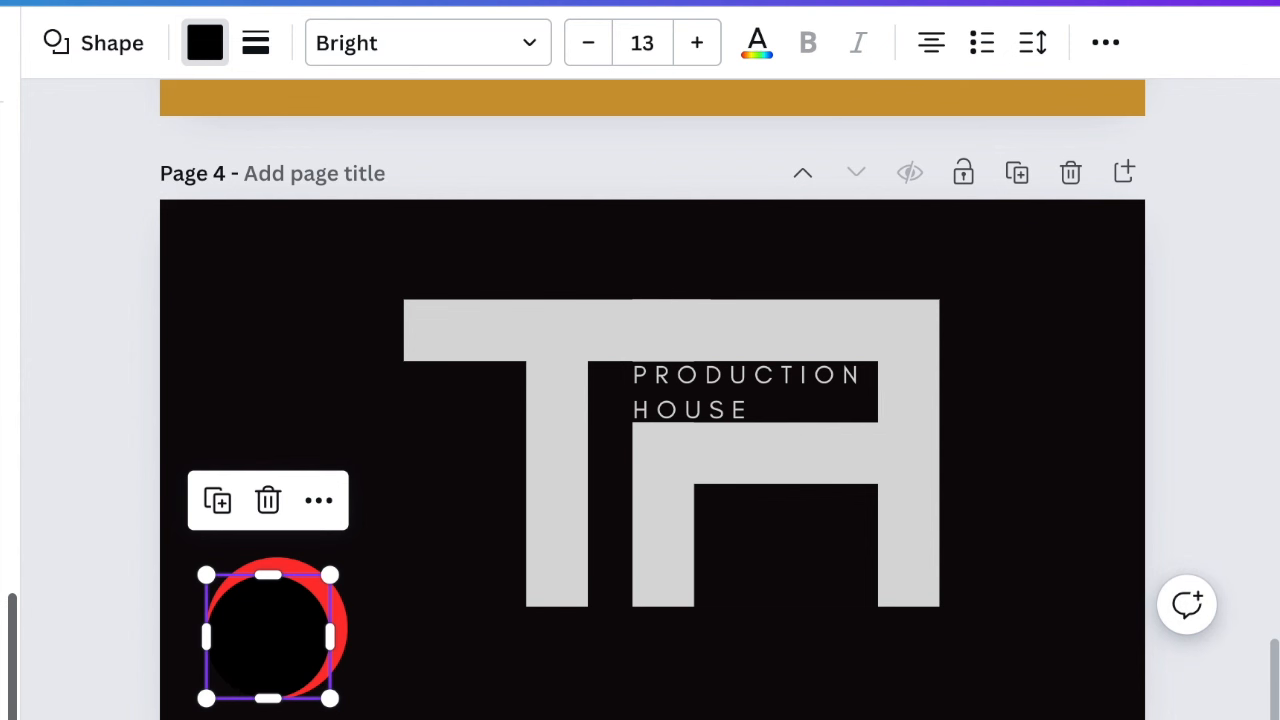
left_click_drag(263, 567, 263, 557)
scroll(648, 413, "up", 5)
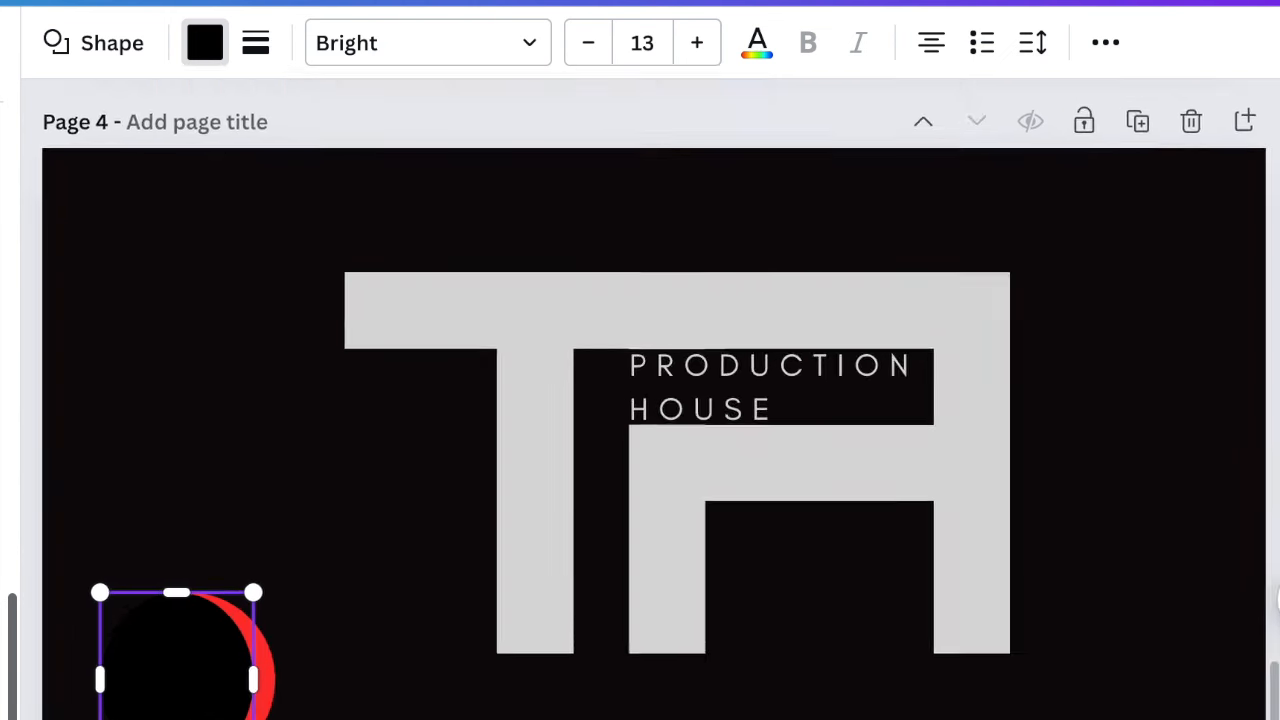
Duplicate the red crescent and move the copy down and to the right
scroll(648, 413, "down", 4)
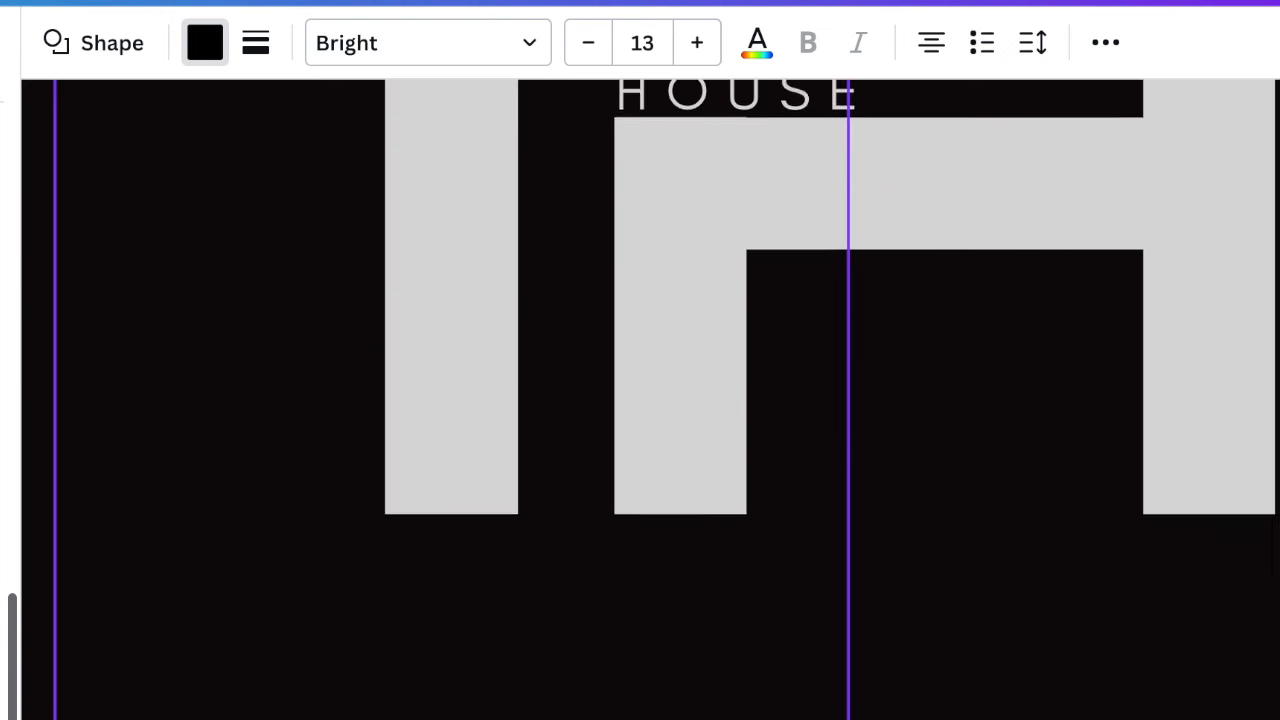
scroll(640, 400, "left", 5)
left_click_drag(140, 268, 480, 614)
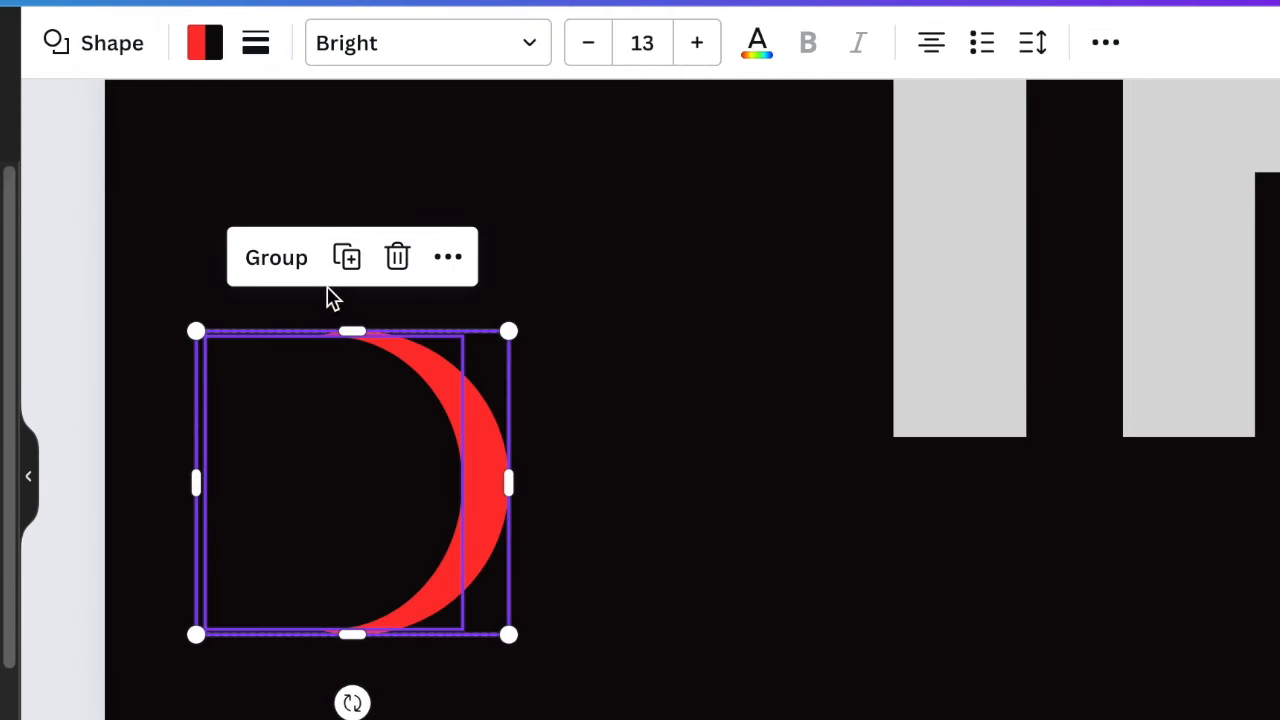
left_click(347, 260)
left_click_drag(389, 520, 722, 597)
Group the left crescent's pieces and move the group up and to the right
left_click_drag(223, 190, 358, 358)
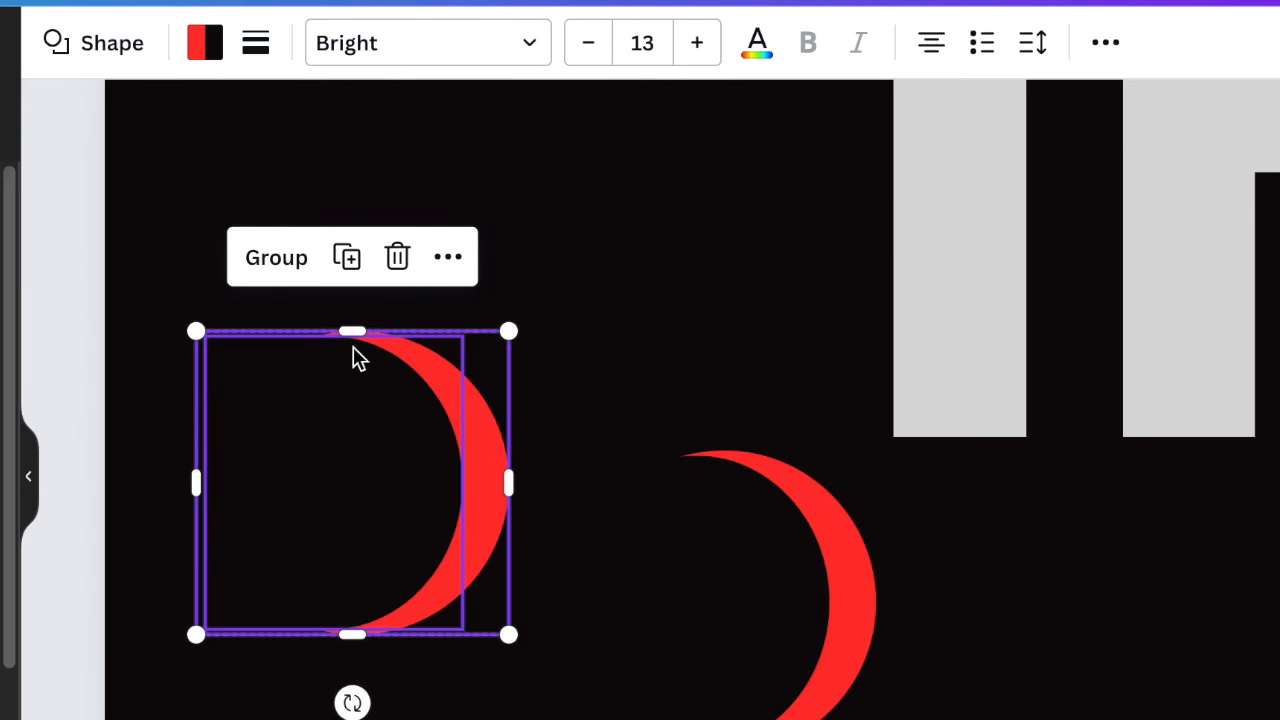
left_click(255, 259)
left_click_drag(331, 491, 514, 300)
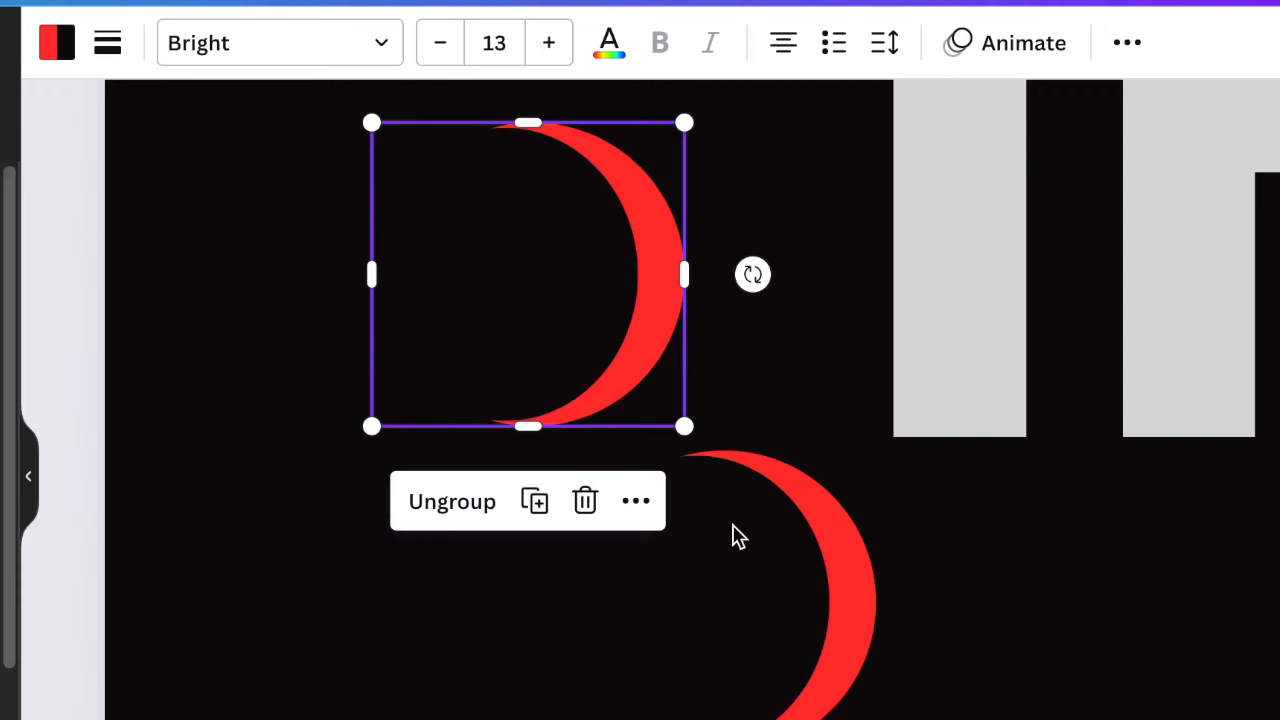
left_click(706, 705)
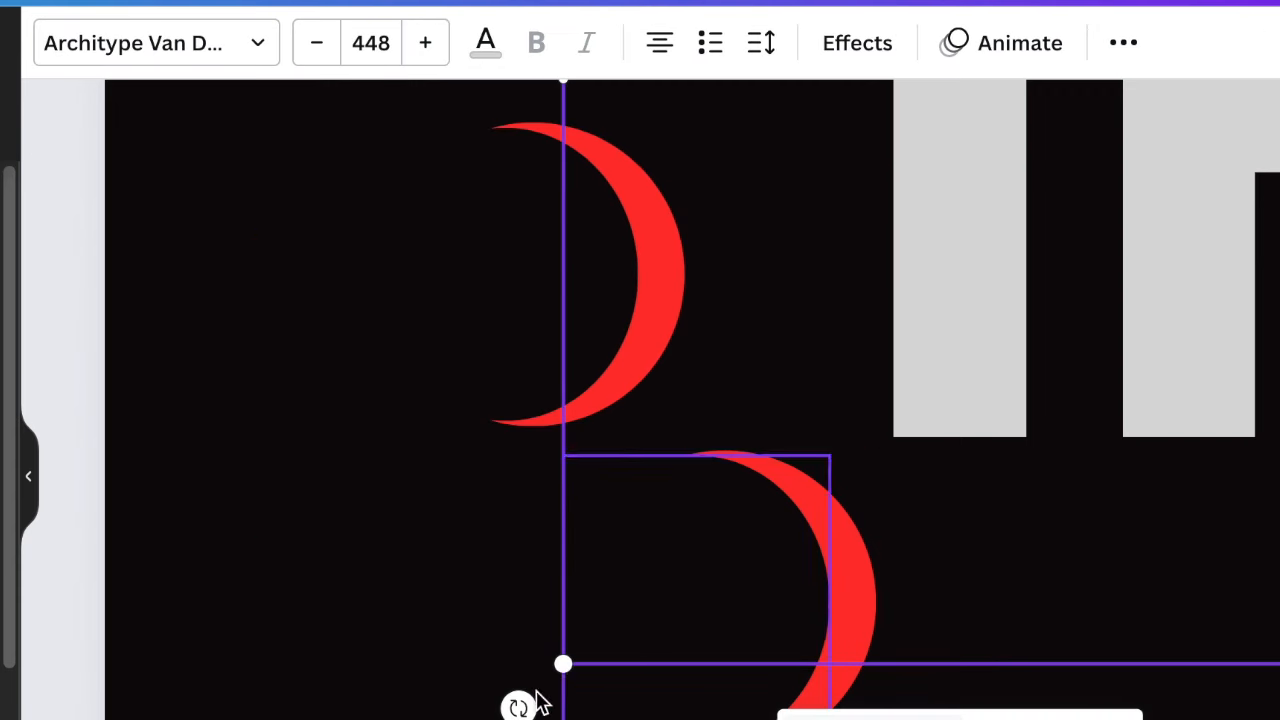
left_click(429, 703)
left_click(738, 712)
Move the lower crescent about 300 px left, rotate it to 151°, shrink it to roughly 154×150, and group it
left_click_drag(616, 716, 786, 674)
left_click_drag(737, 609, 261, 564)
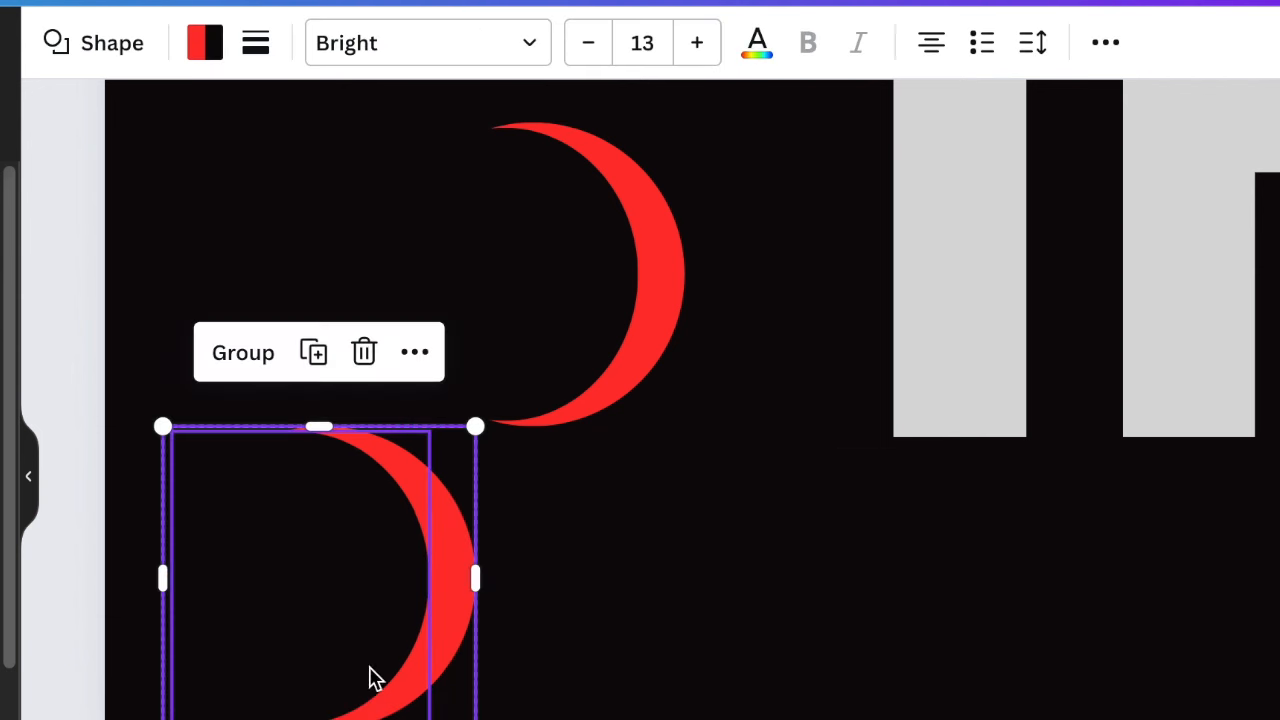
left_click_drag(318, 712, 316, 504)
left_click_drag(475, 427, 377, 471)
left_click(210, 428)
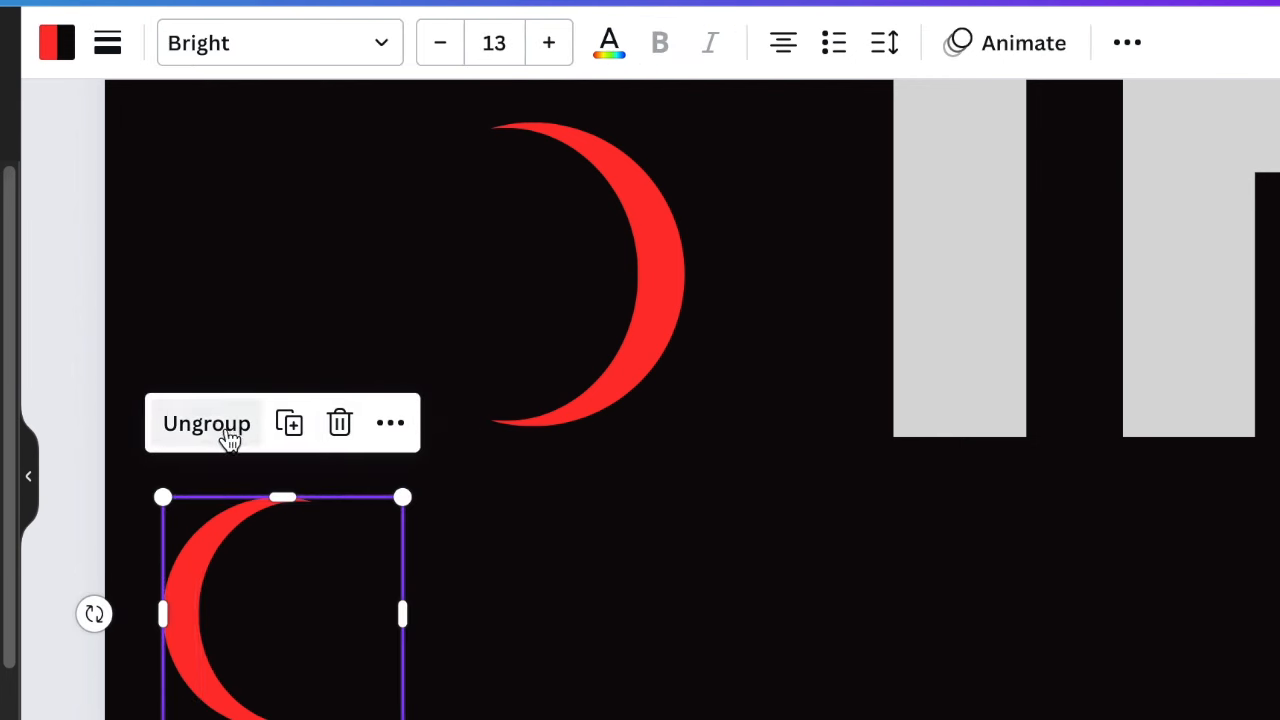
Bring the two crescent groups toward each other
left_click_drag(670, 288, 621, 500)
left_click(240, 585)
left_click_drag(240, 585, 232, 460)
left_click_drag(571, 517, 451, 520)
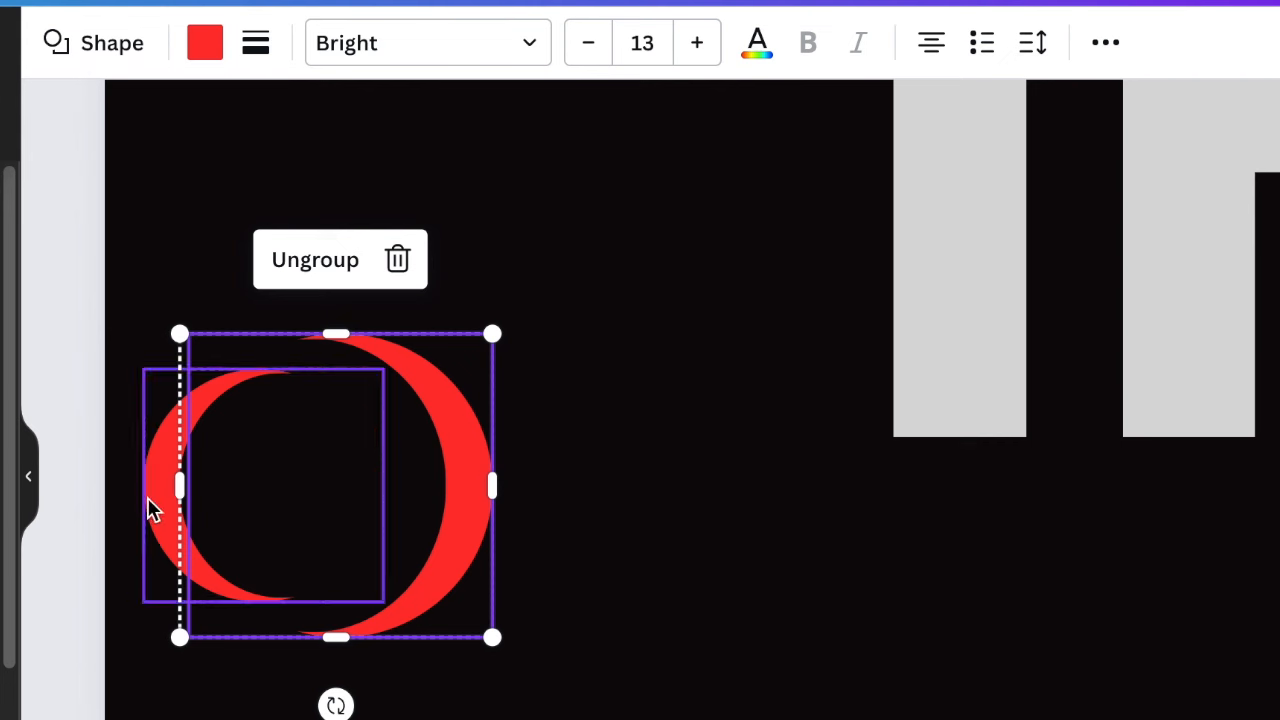
left_click(134, 680)
Interlock the crescents and enlarge the group to 153×149
left_click(172, 566)
left_click_drag(172, 566, 220, 549)
left_click_drag(426, 592, 420, 631)
left_click_drag(264, 494, 260, 492)
left_click(530, 510)
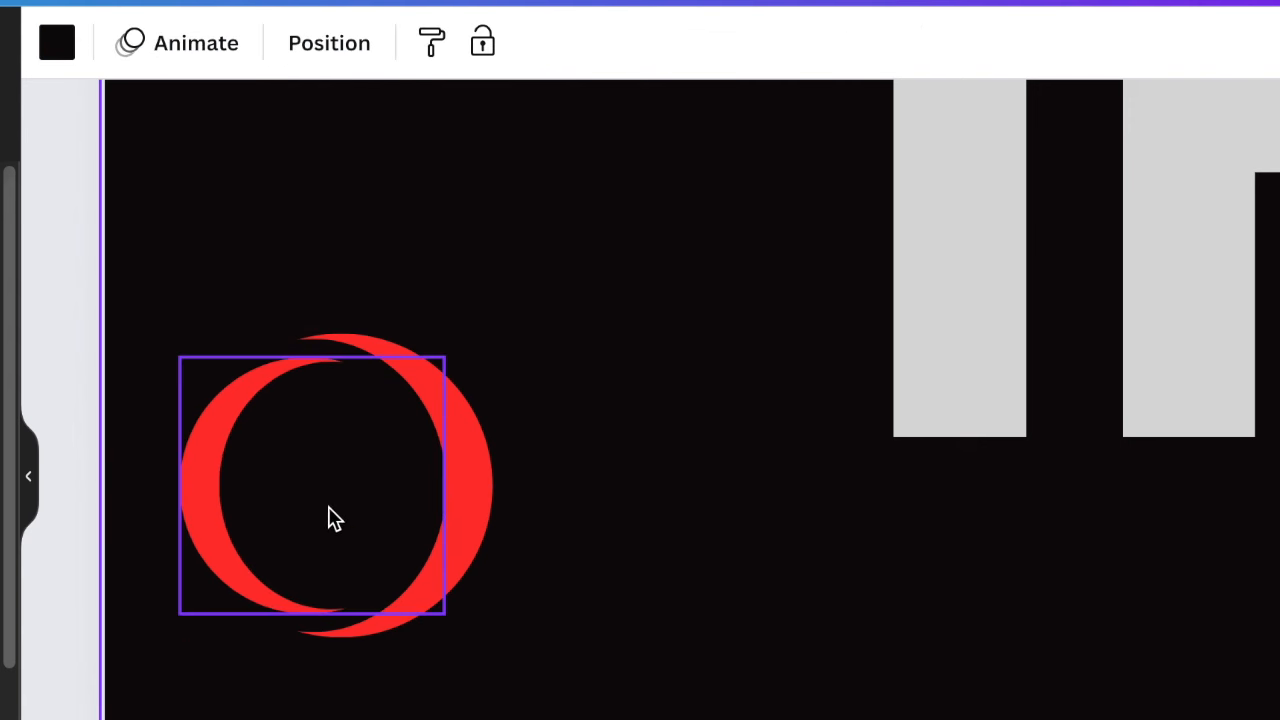
Ungroup the crescents and trim one crescent's height at top and bottom
left_click(480, 408)
left_click(329, 258)
left_click(363, 354)
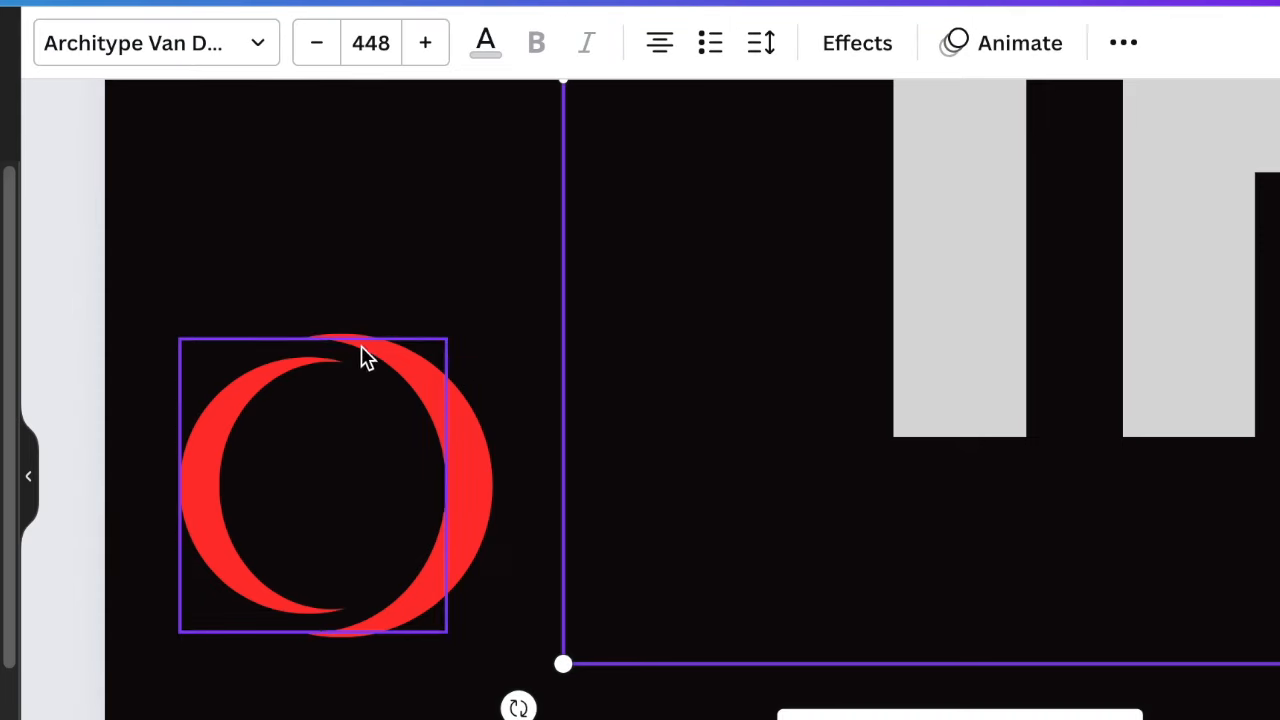
left_click_drag(299, 334, 301, 340)
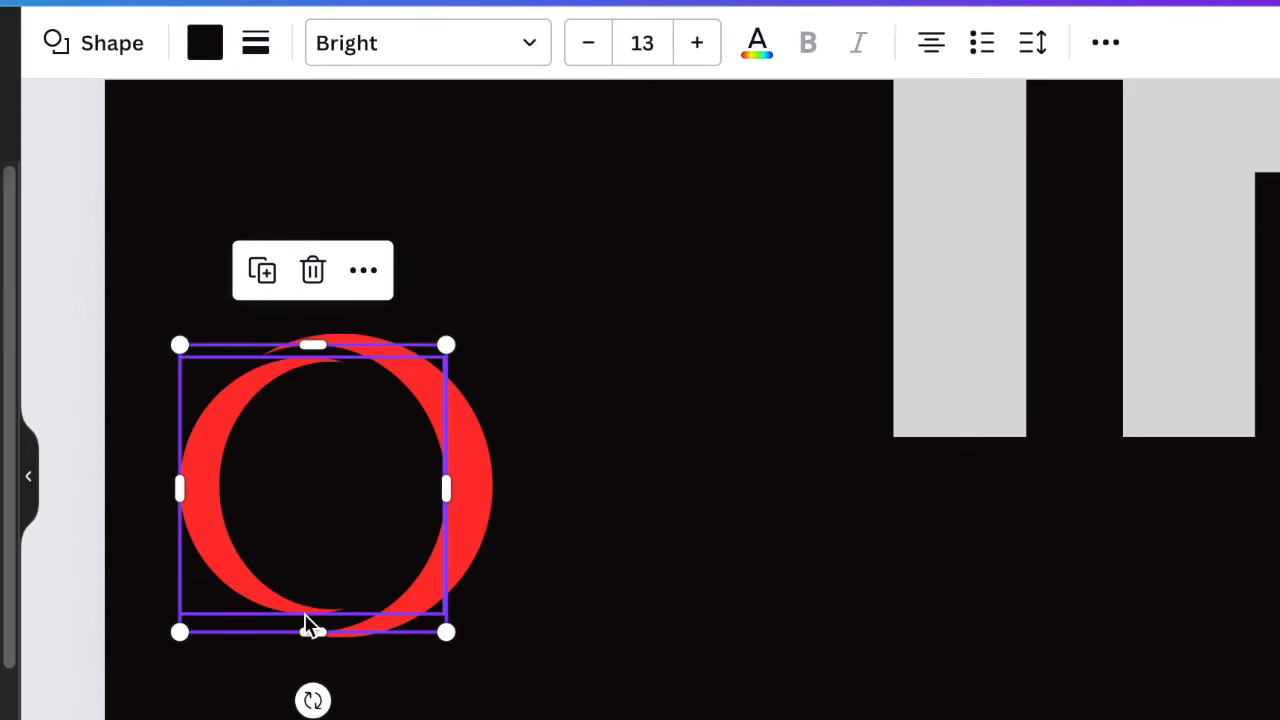
left_click_drag(310, 628, 368, 614)
left_click(600, 626)
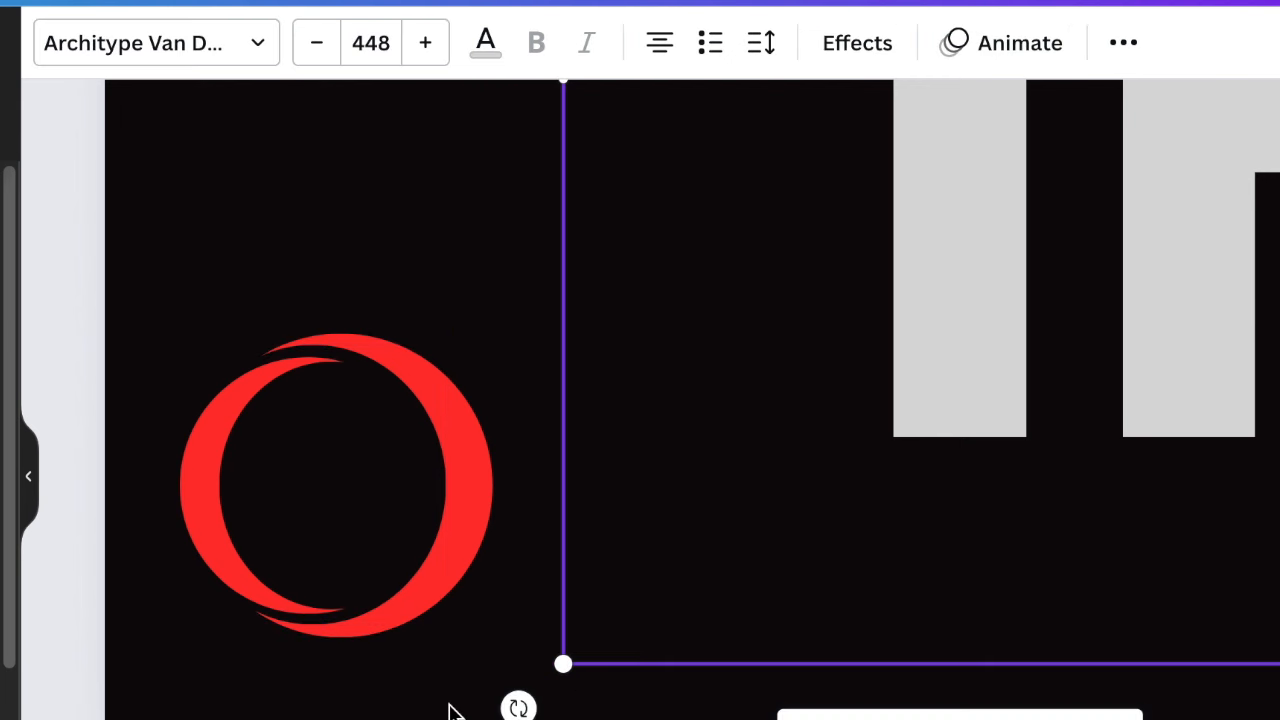
left_click(447, 714)
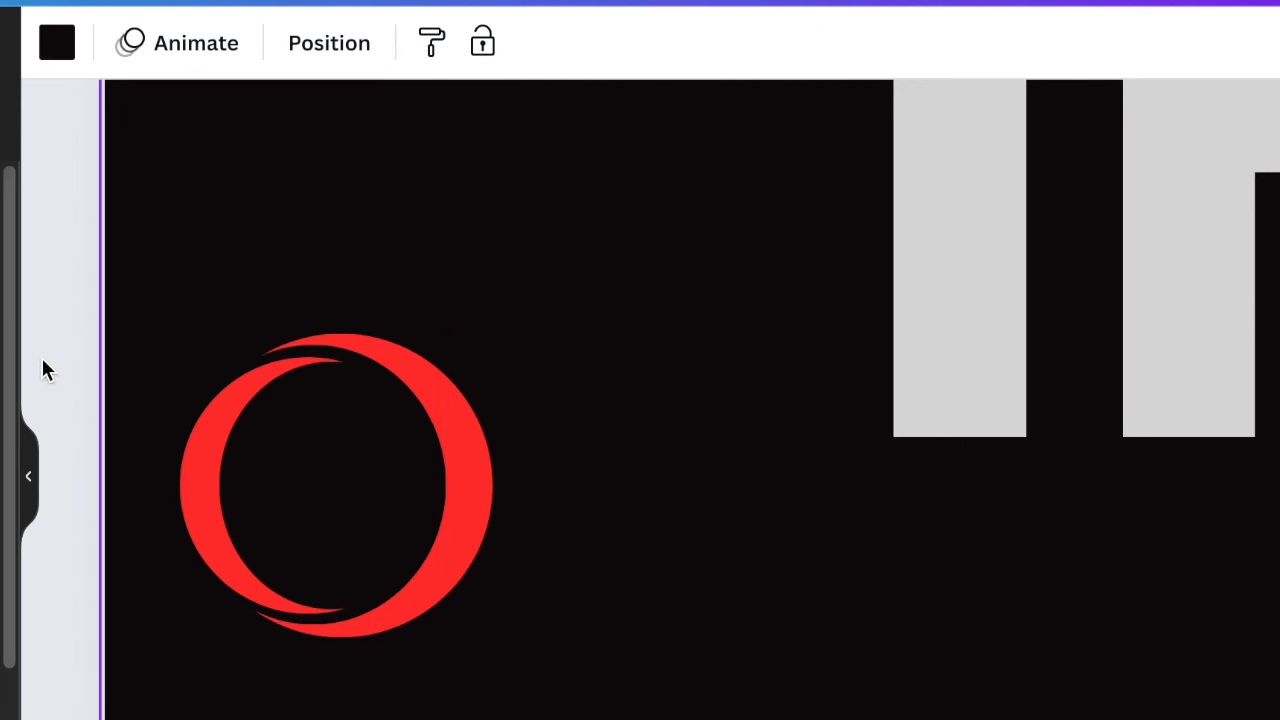
Select every interlocking crescent piece and group them into one shape
left_click_drag(59, 291, 556, 677)
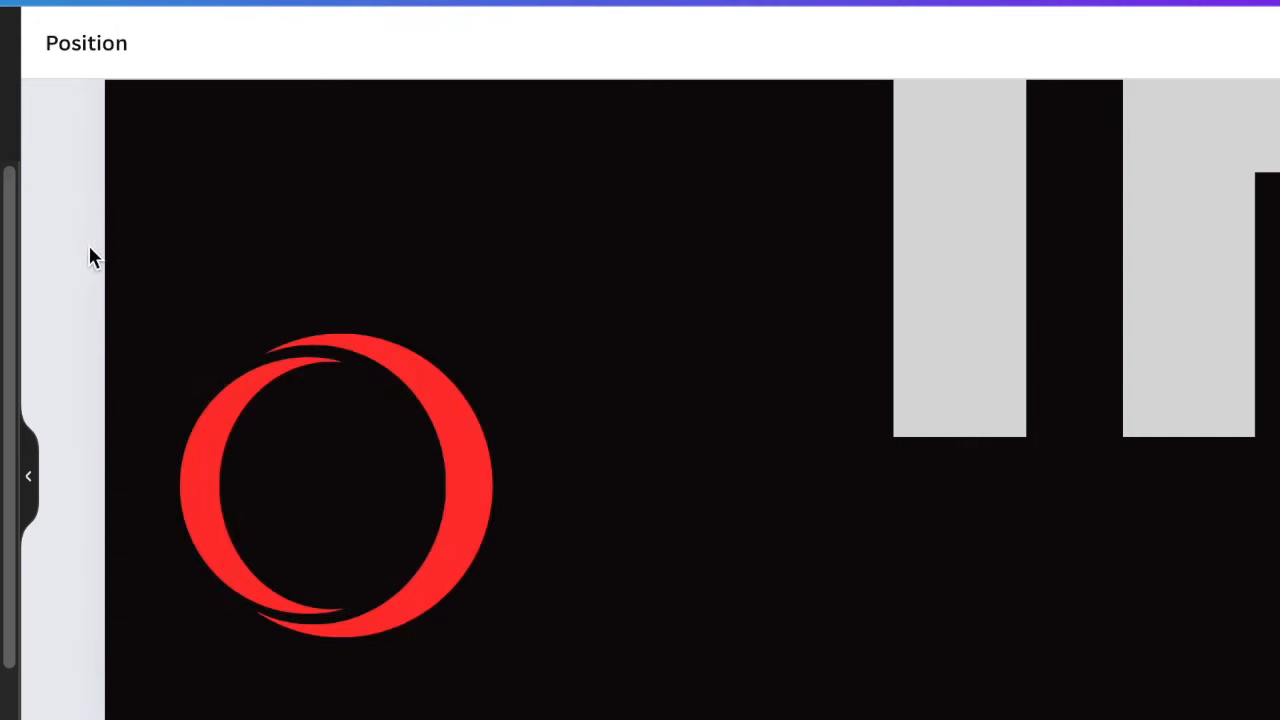
left_click_drag(74, 274, 525, 667)
left_click(259, 268)
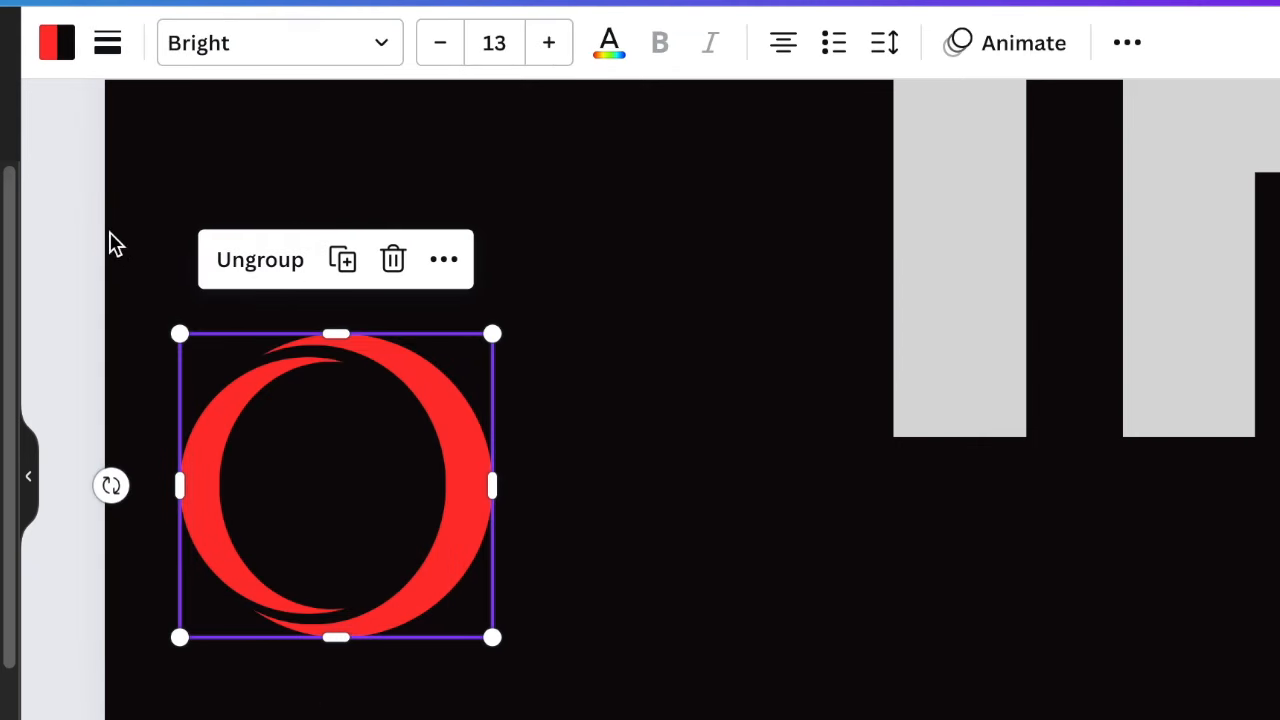
left_click(62, 228)
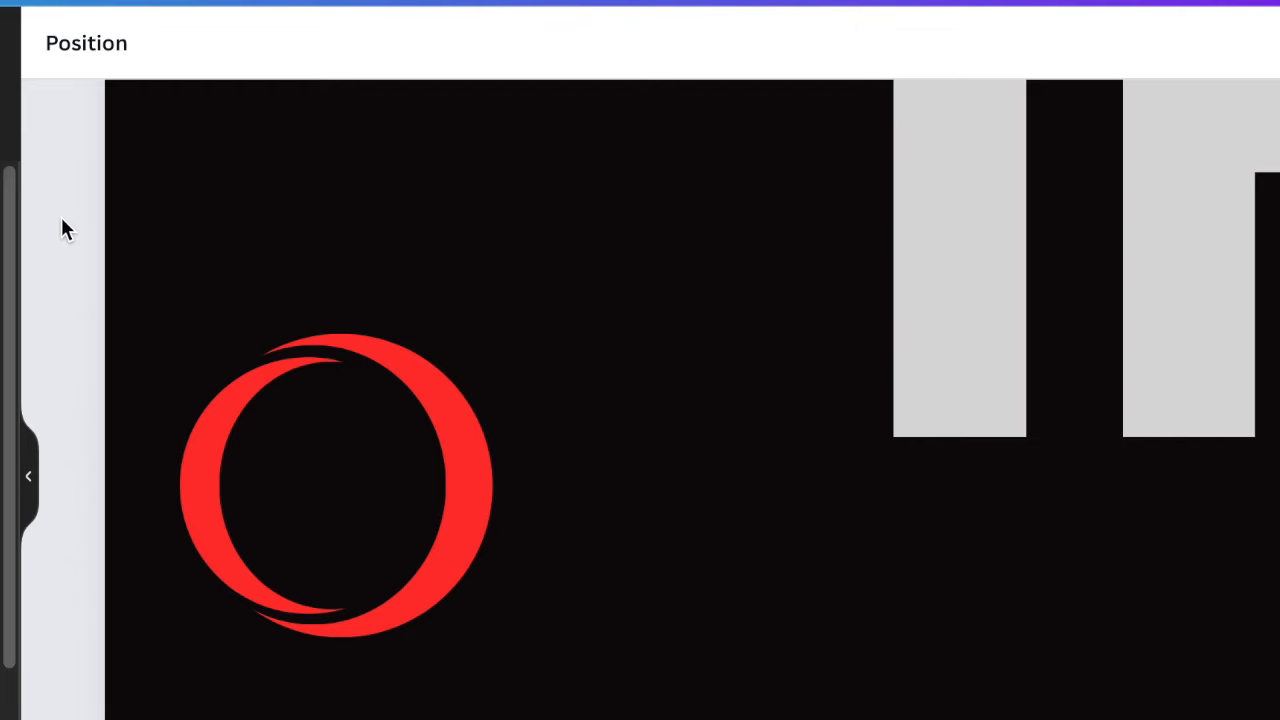
Add a circle, shrink it to about 112 wide, and place it on the red crescent
key("c")
left_click_drag(1146, 243, 508, 550)
left_click_drag(721, 290, 579, 434)
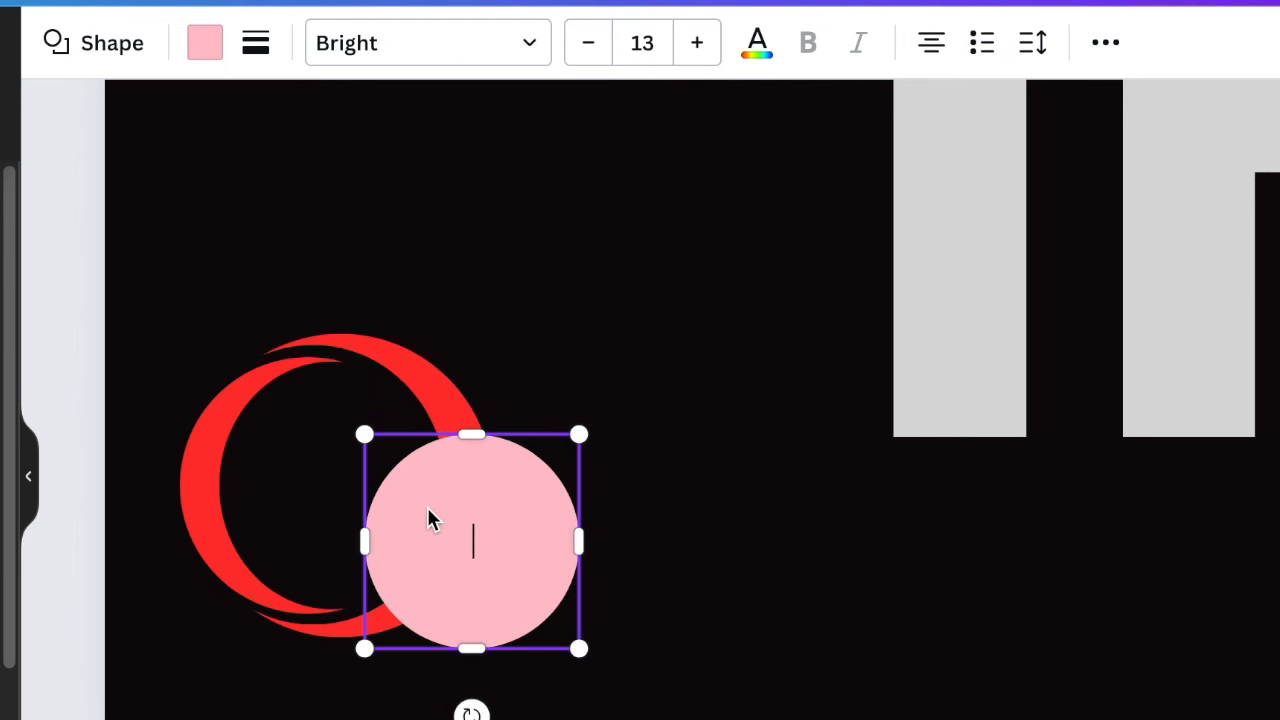
double_click(530, 500)
left_click_drag(578, 432, 545, 466)
left_click_drag(500, 580, 391, 513)
Group the circle and the crescent into a single logo
left_click_drag(43, 286, 484, 581)
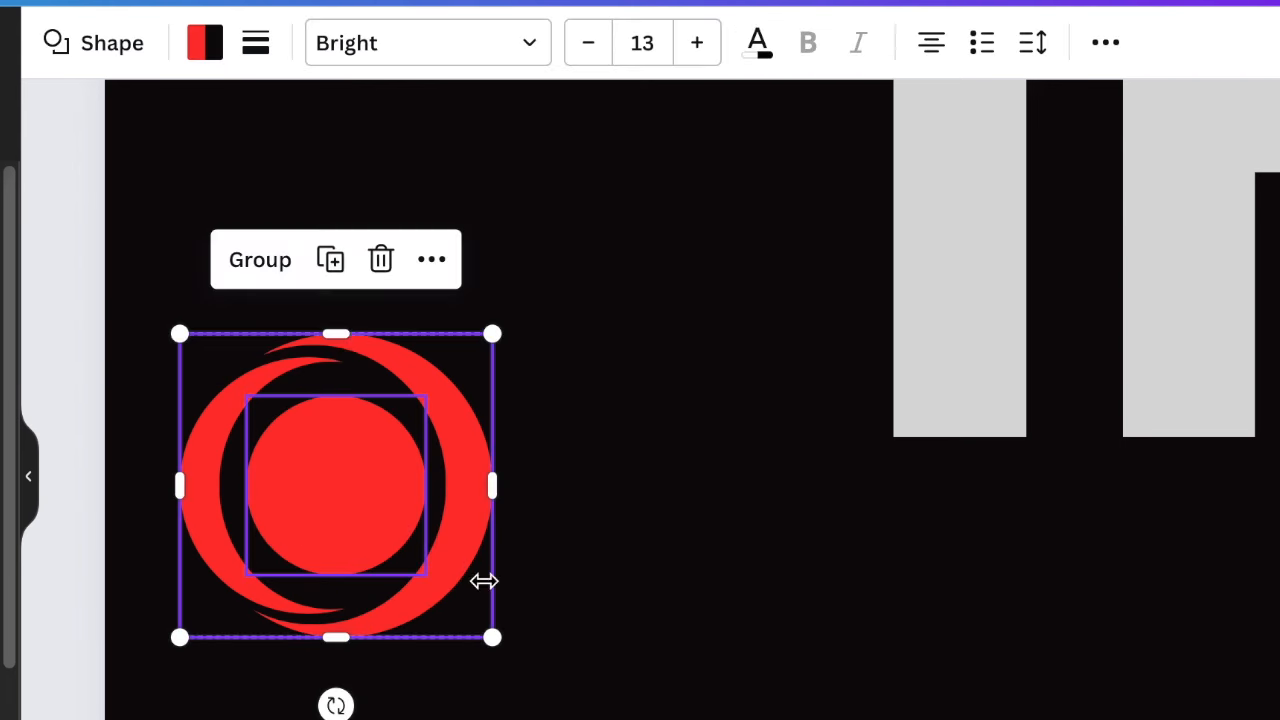
left_click(260, 260)
scroll(650, 400, "down", 5)
scroll(650, 400, "up", 1)
Scale the logo down so it sits inside the A of Page 4's monogram
left_click_drag(340, 717, 789, 597)
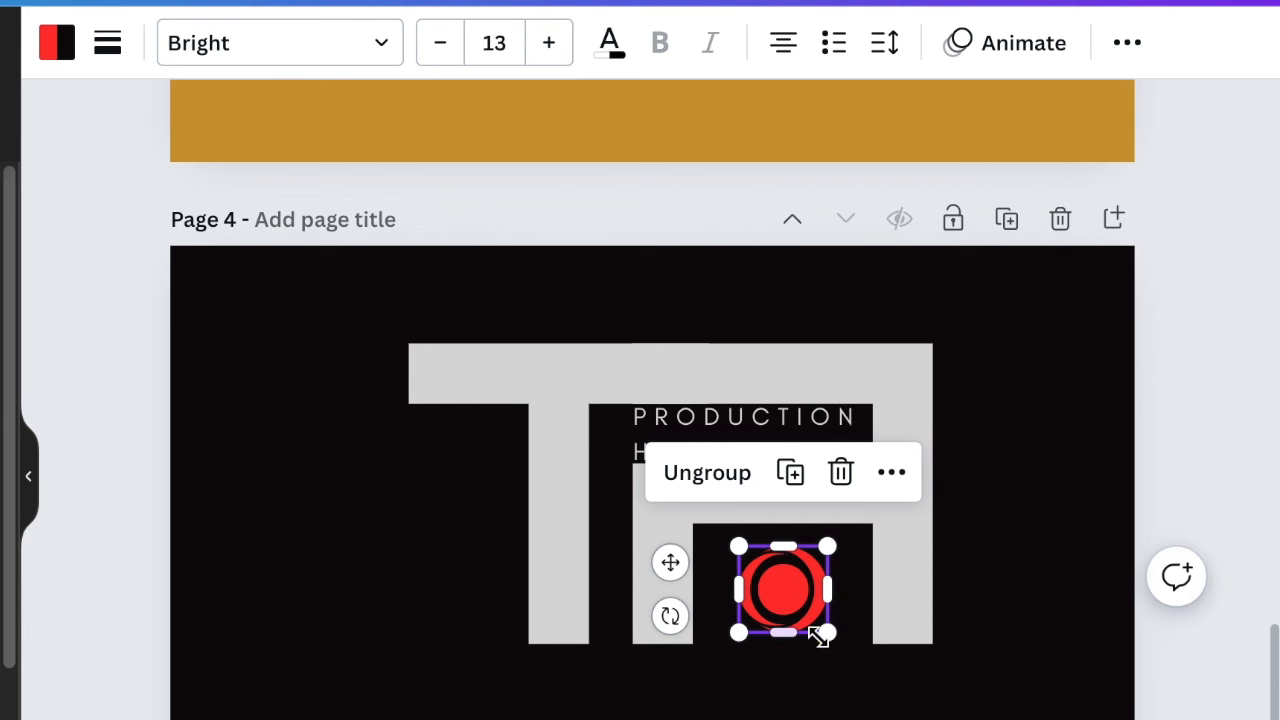
left_click_drag(829, 634, 845, 651)
left_click(848, 655)
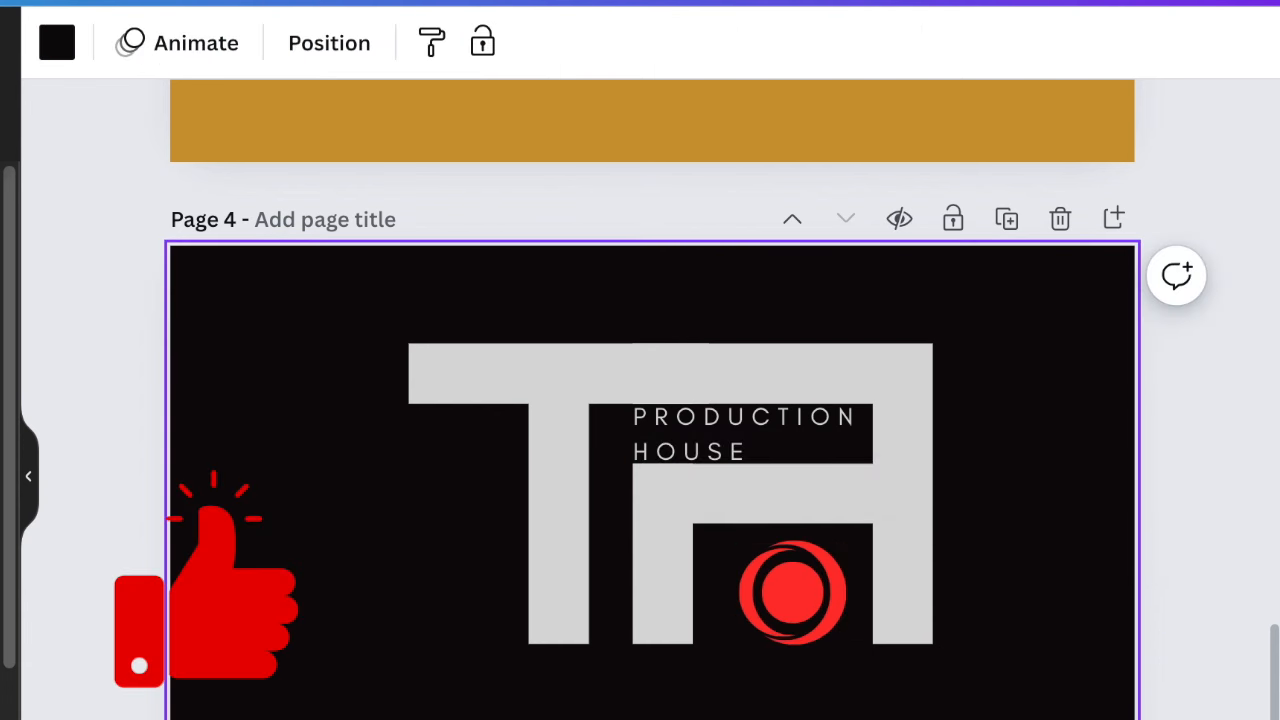
left_click(842, 632)
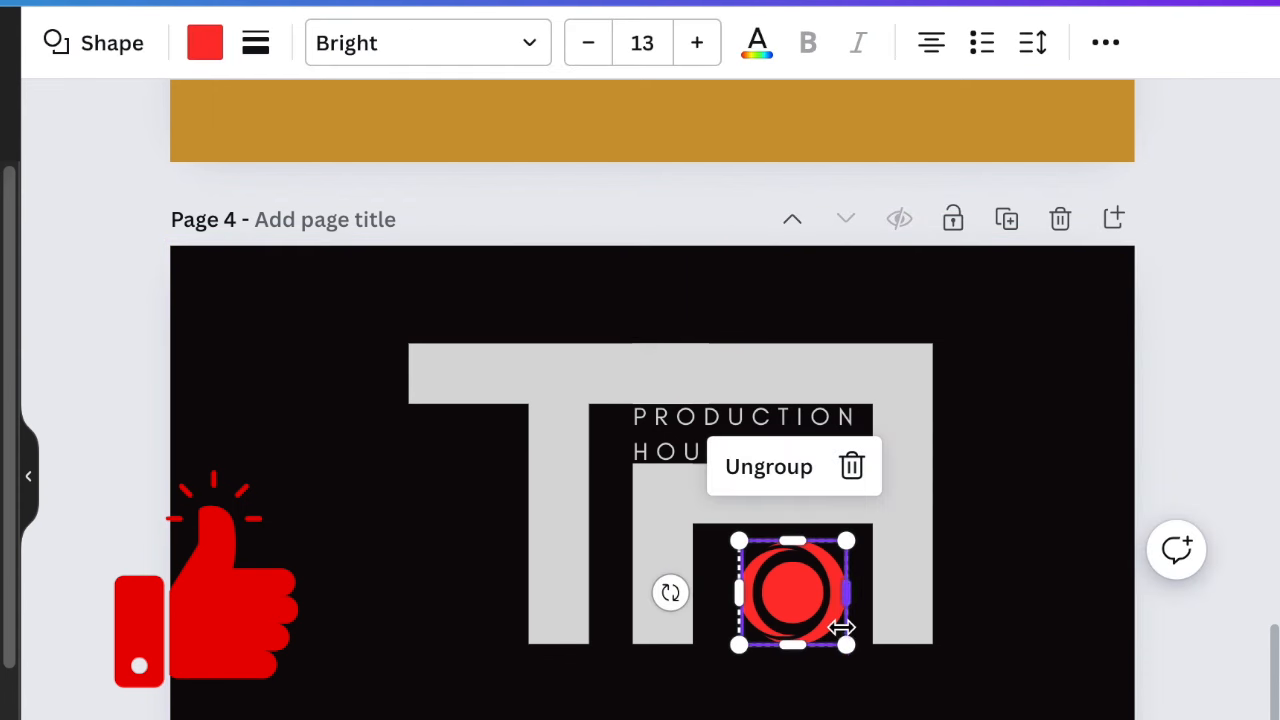
left_click(855, 706)
left_click(831, 709)
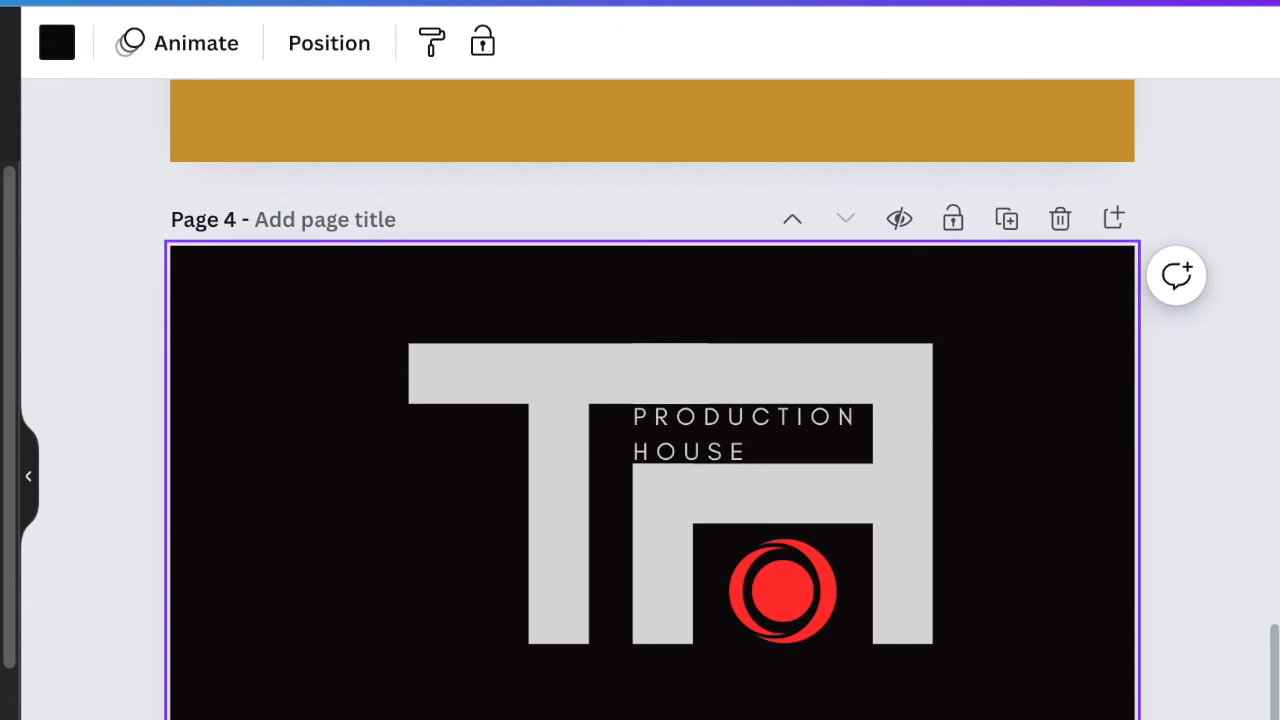
scroll(650, 450, "down", 1)
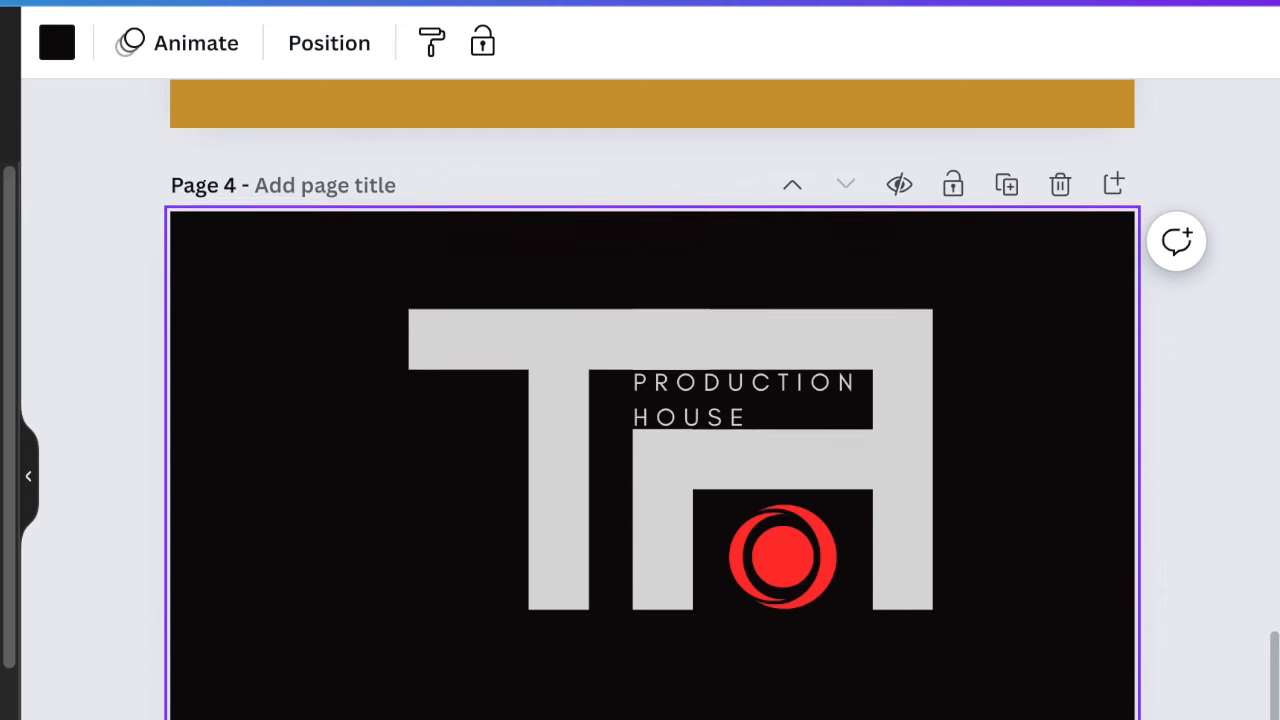
scroll(458, 470, "down", 5)
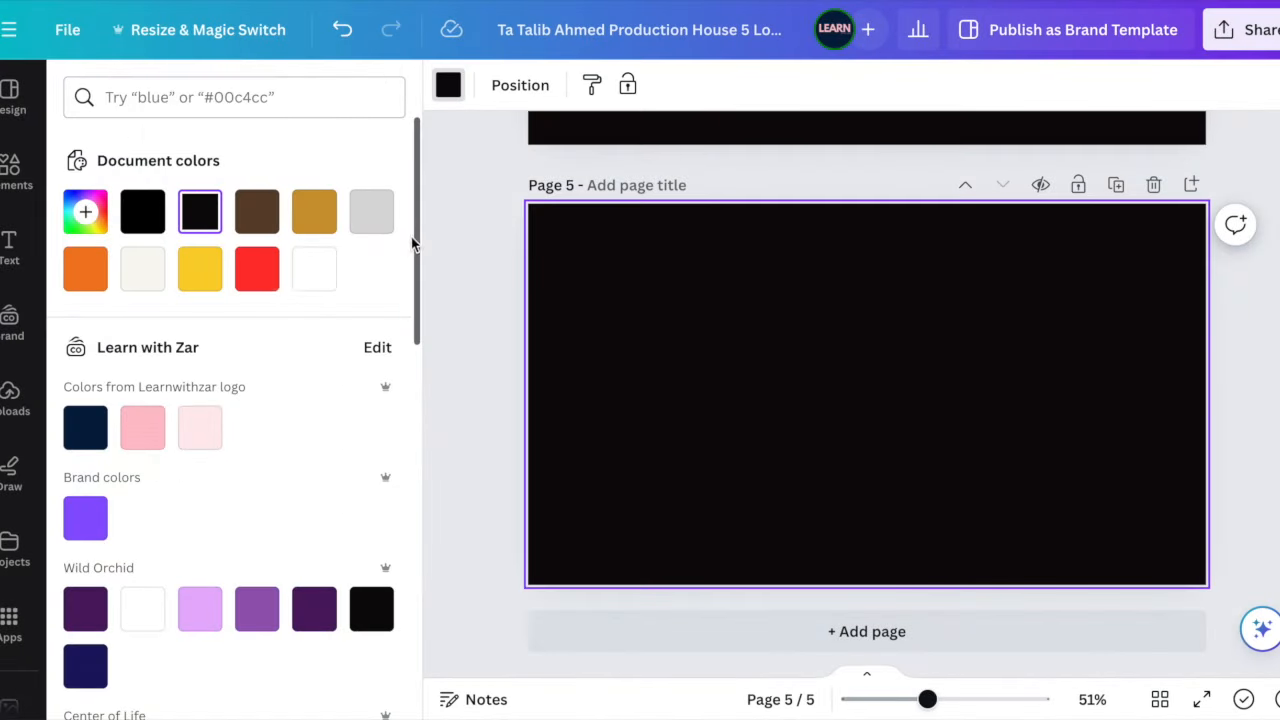
Make Page 5's background red and add a large letter T about 331 in size
left_click(258, 270)
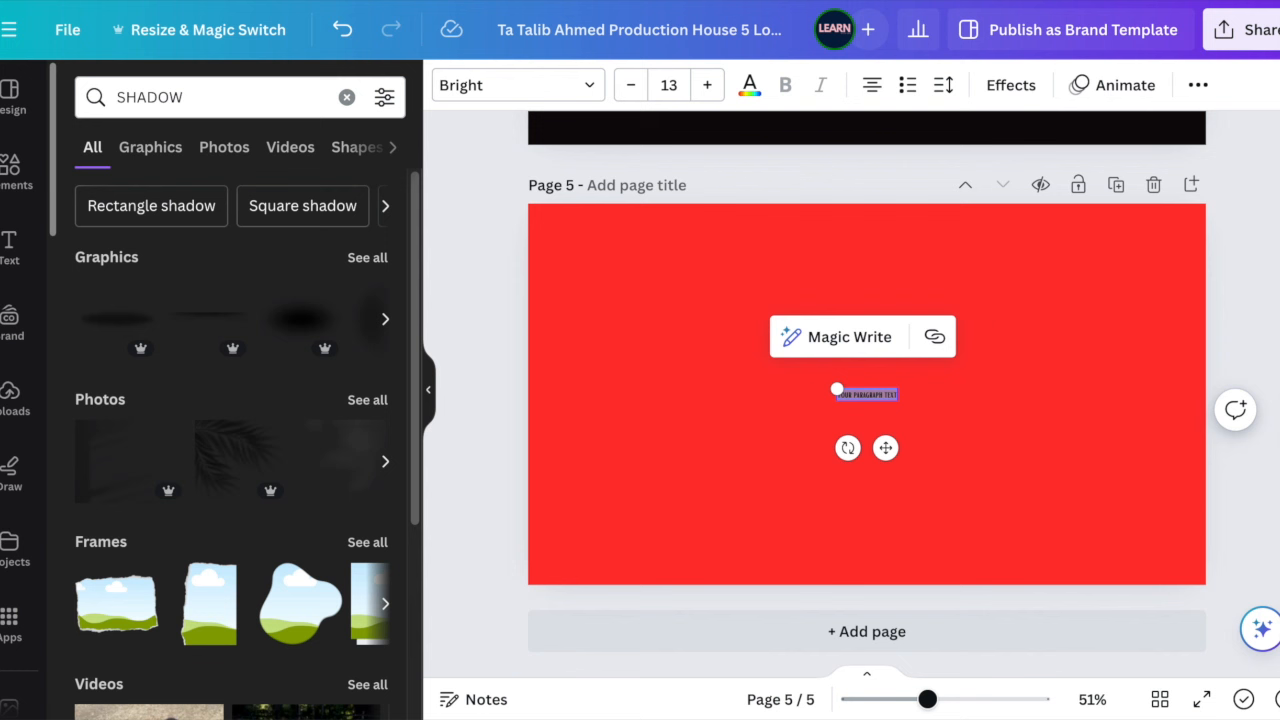
key("t")
left_click_drag(849, 393, 556, 340)
type("T")
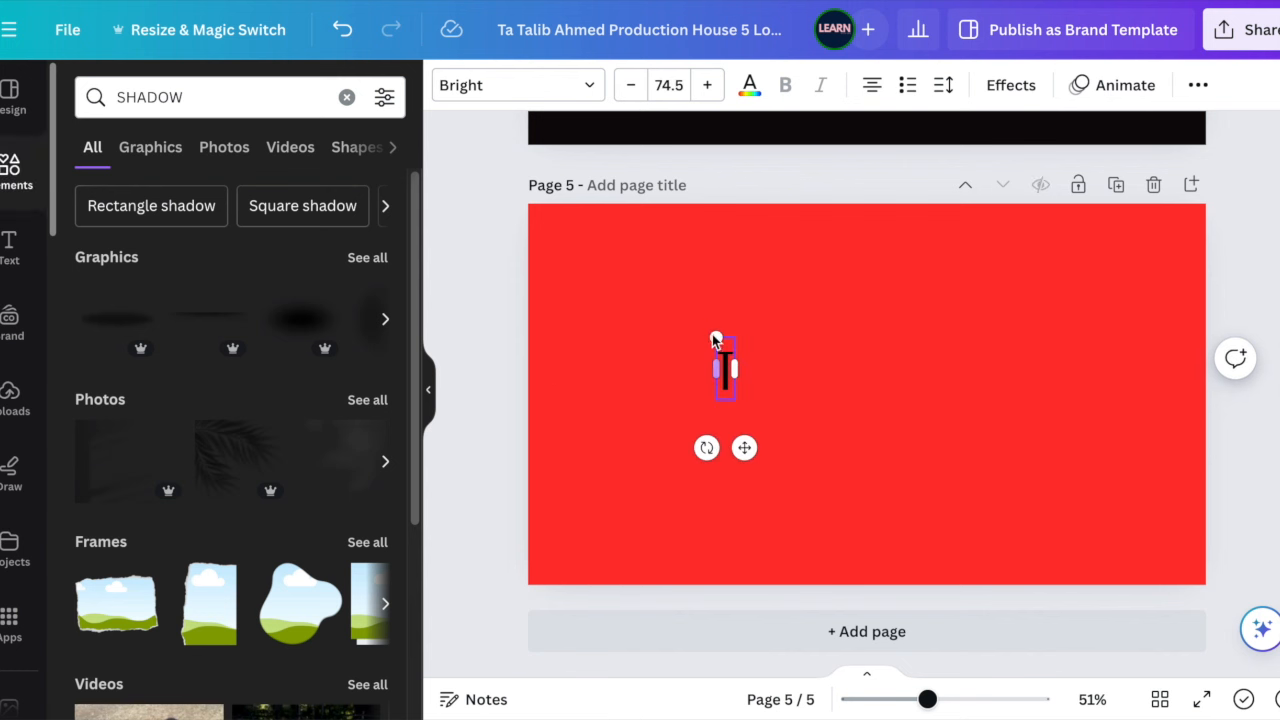
left_click_drag(715, 340, 289, 234)
left_click(612, 328)
left_click_drag(728, 356, 820, 467)
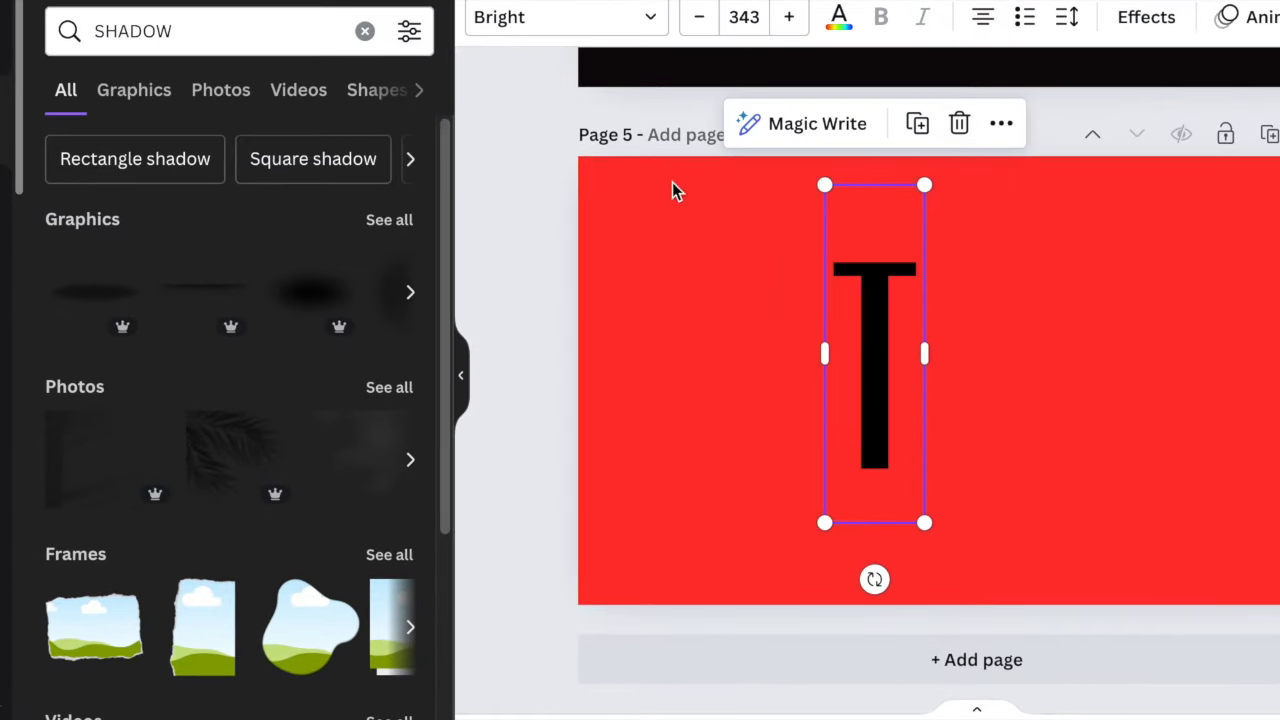
Set the T in GeoMath 1 after comparing it with GeoMath 2 and 3
left_click(651, 17)
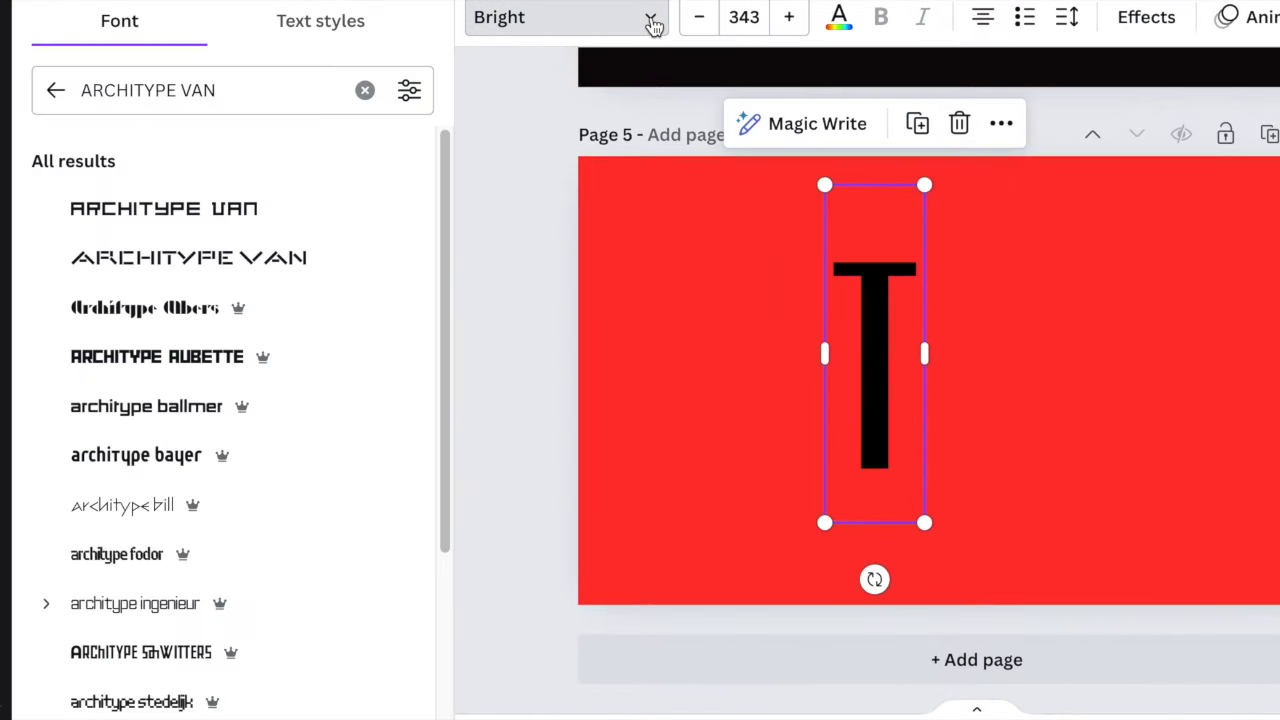
left_click(364, 90)
type("GEO")
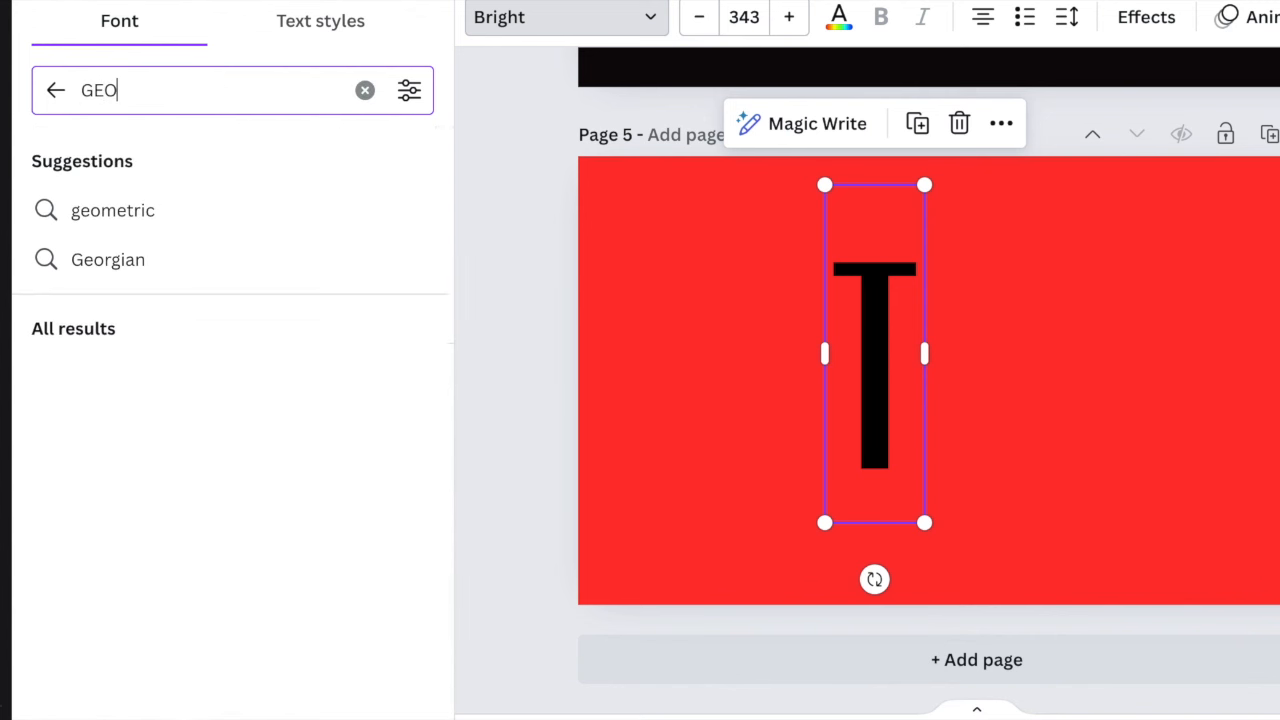
type("MATH")
left_click(152, 274)
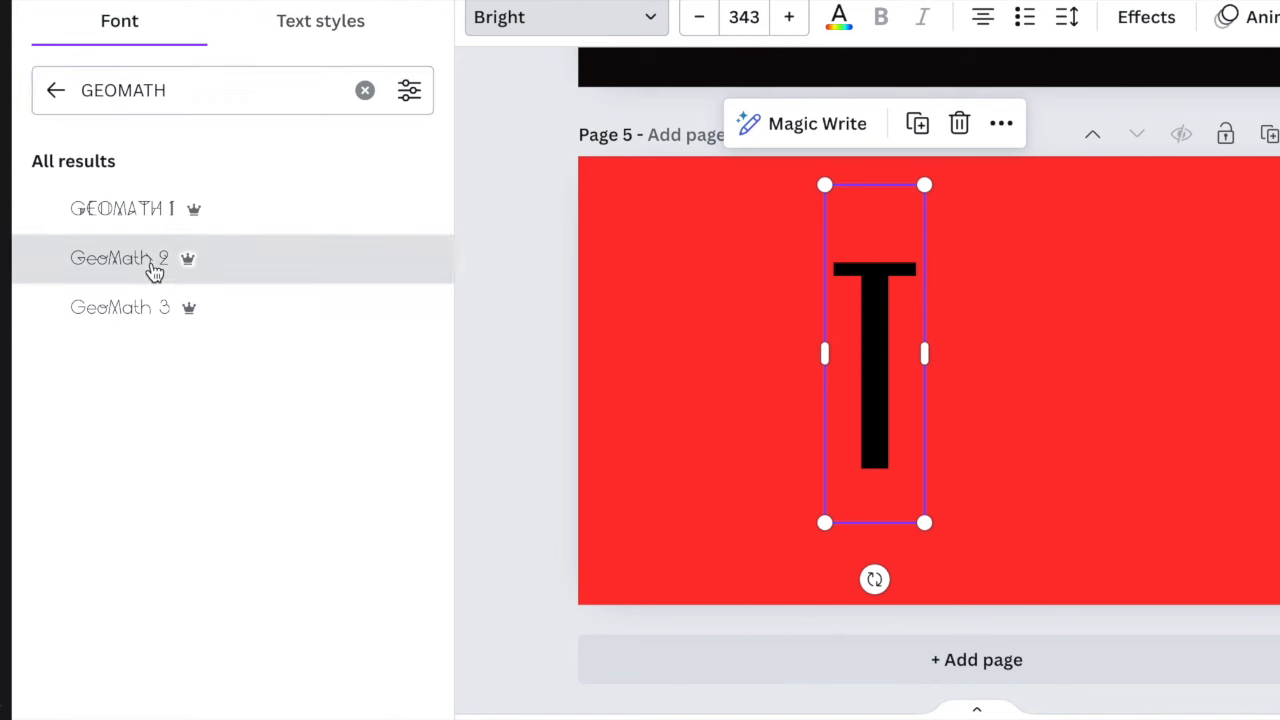
left_click(139, 211)
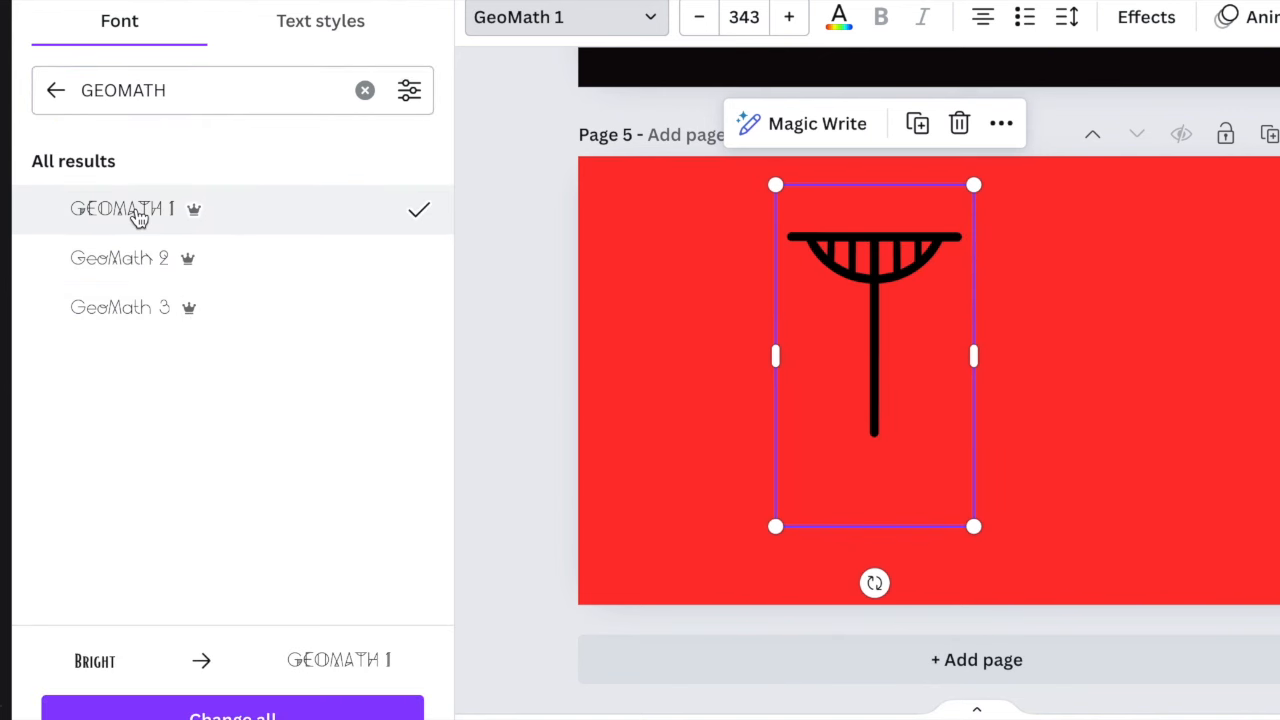
left_click(137, 311)
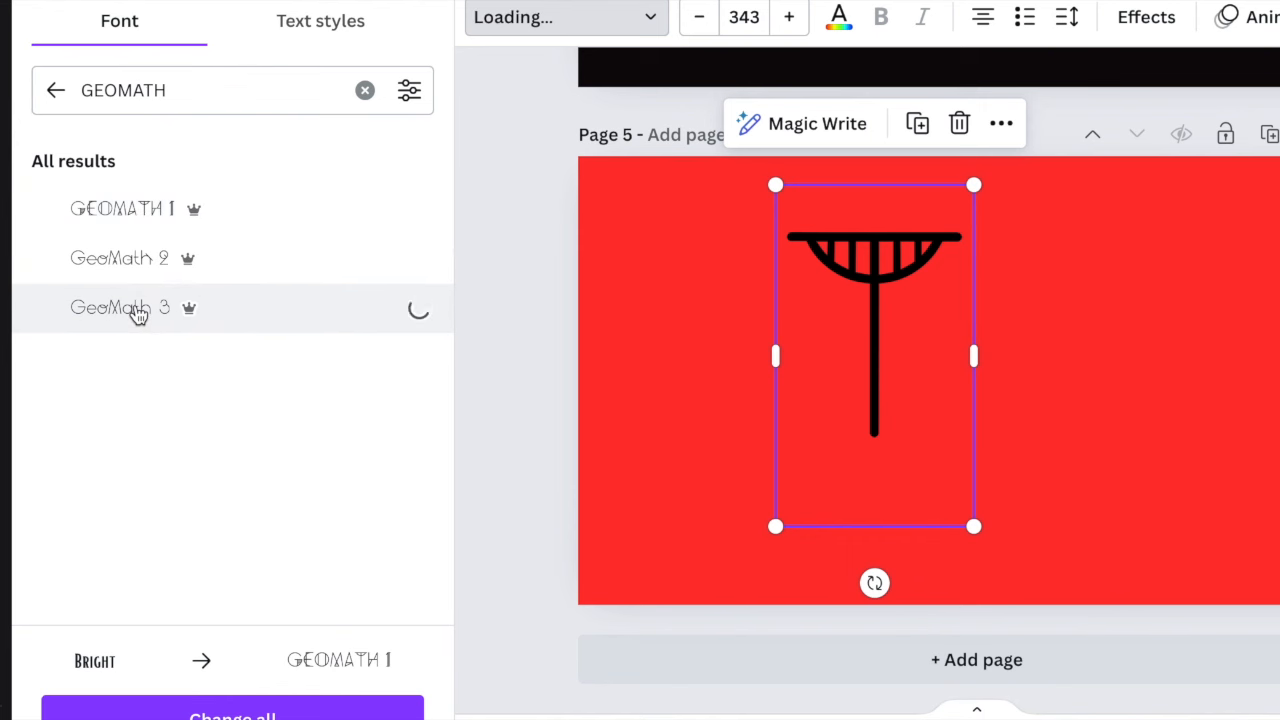
left_click(139, 215)
left_click(138, 262)
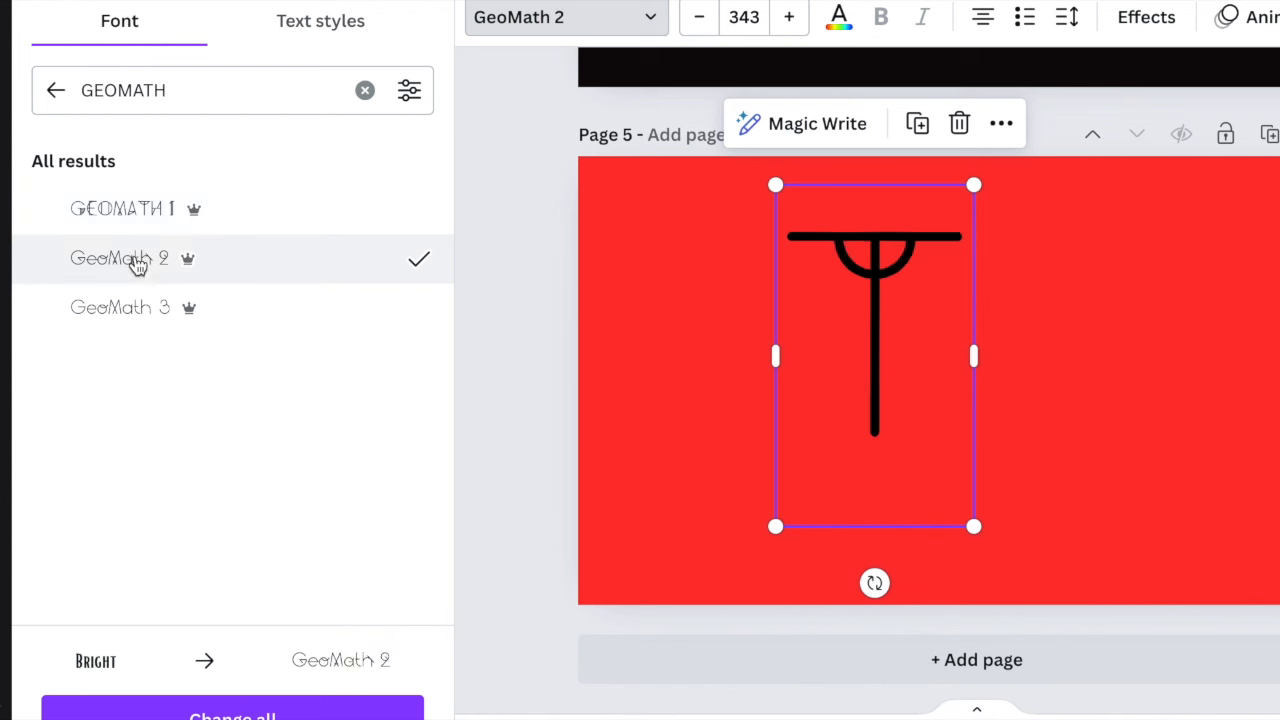
left_click(143, 210)
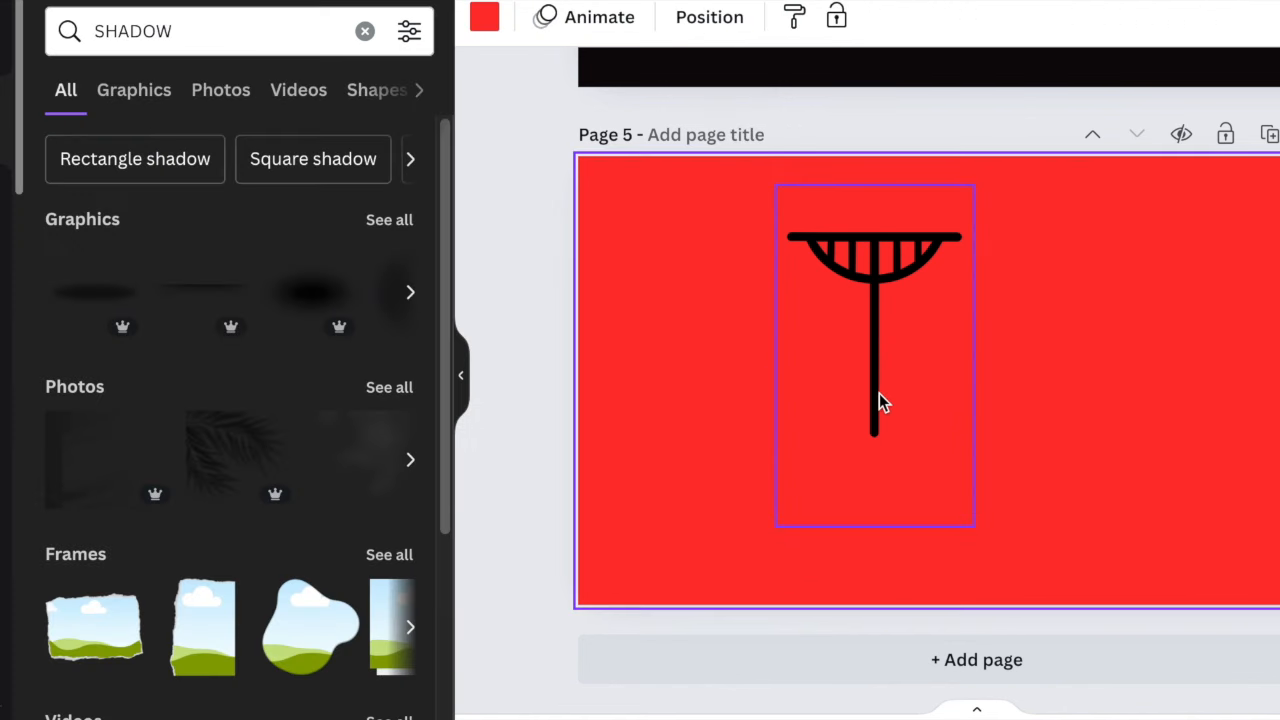
left_click(879, 393)
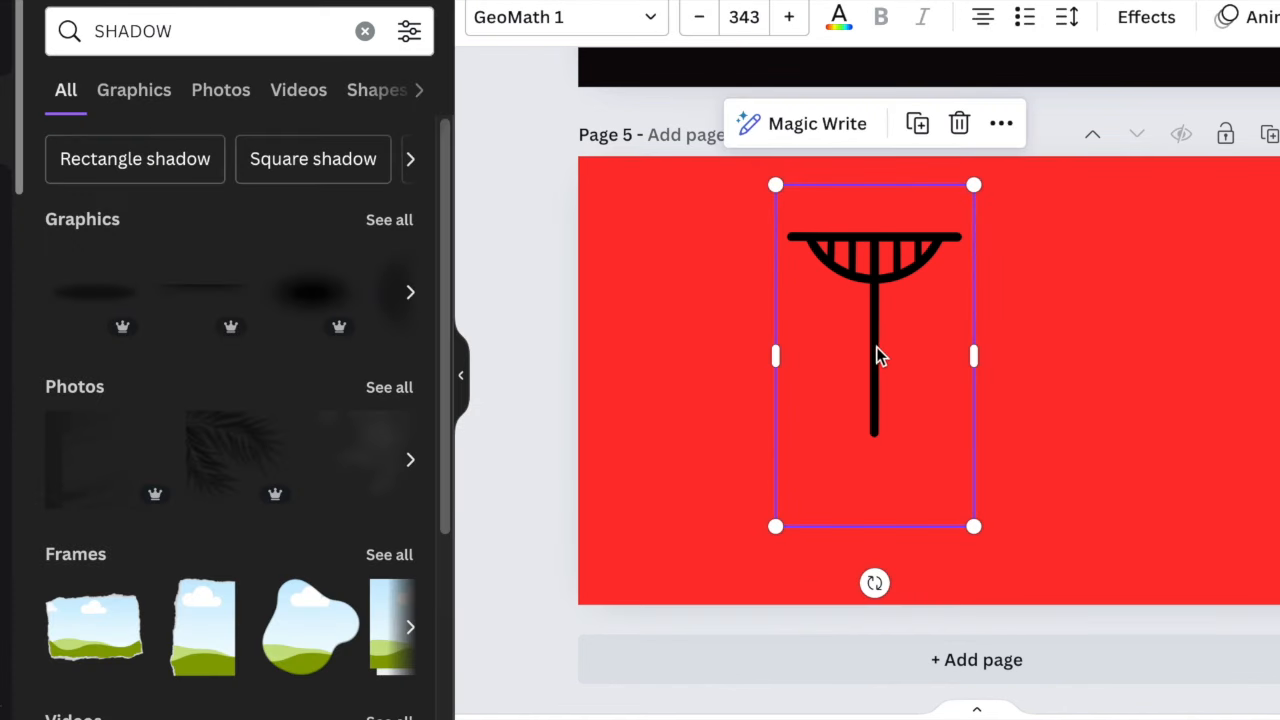
Duplicate the T, change the copy to A, and place it beside the T
left_click(918, 125)
left_click_drag(949, 342, 1098, 330)
double_click(1097, 332)
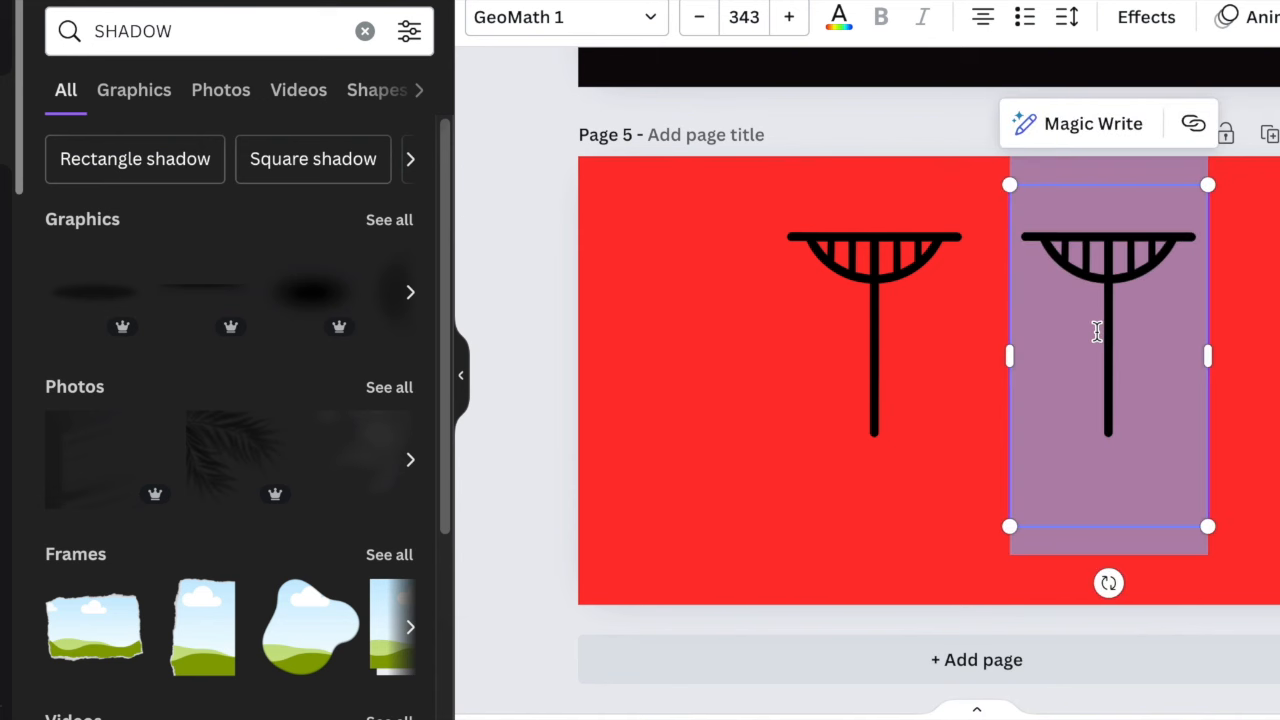
type("A")
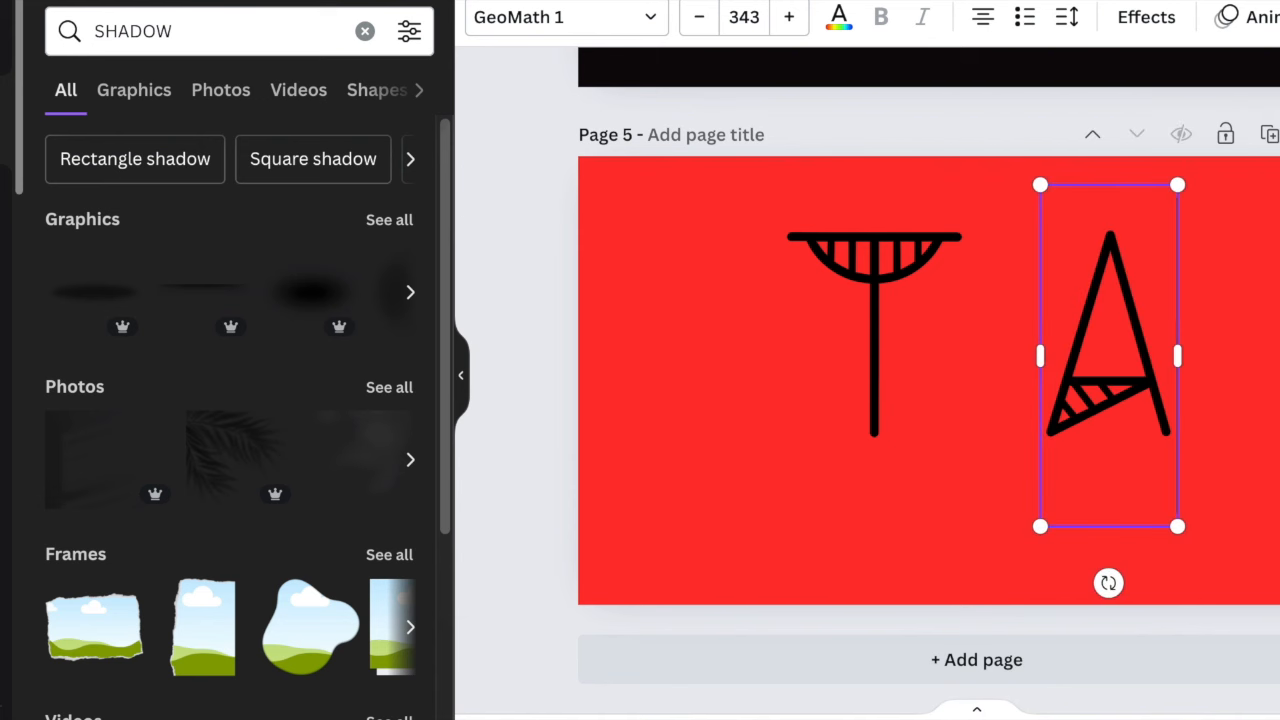
left_click(863, 355)
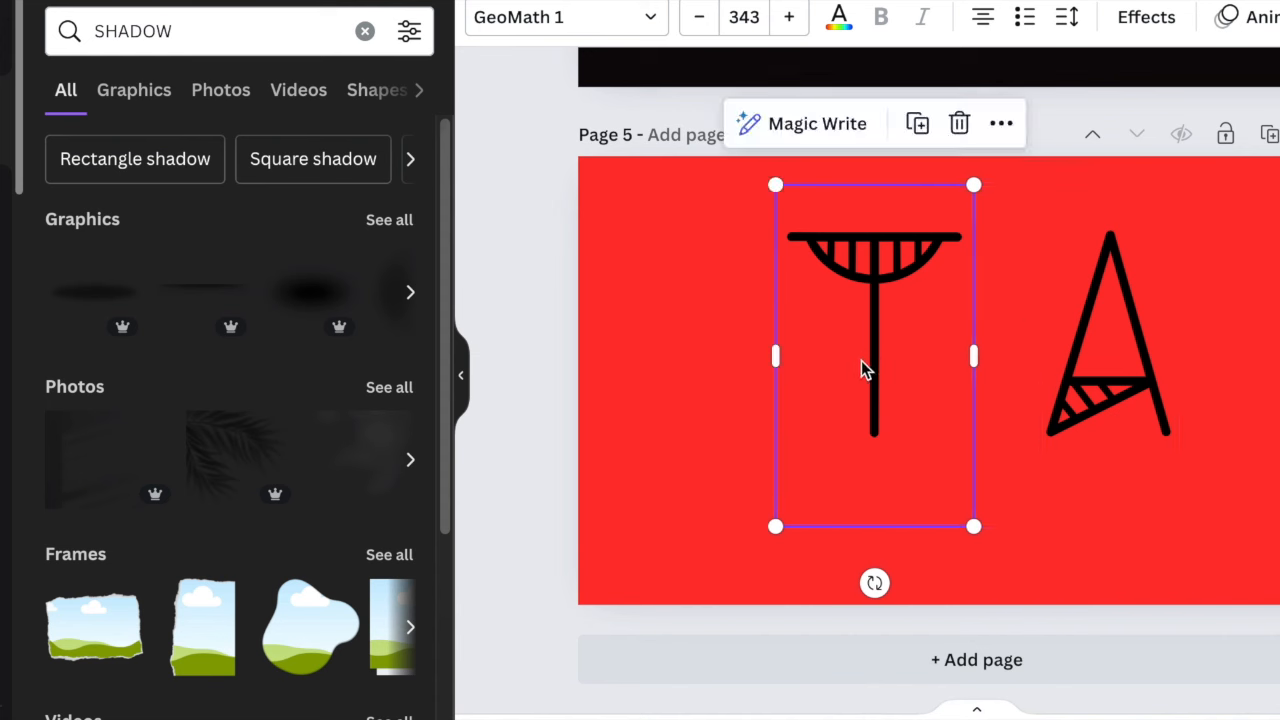
left_click_drag(863, 355, 862, 376)
left_click_drag(1129, 384, 1079, 397)
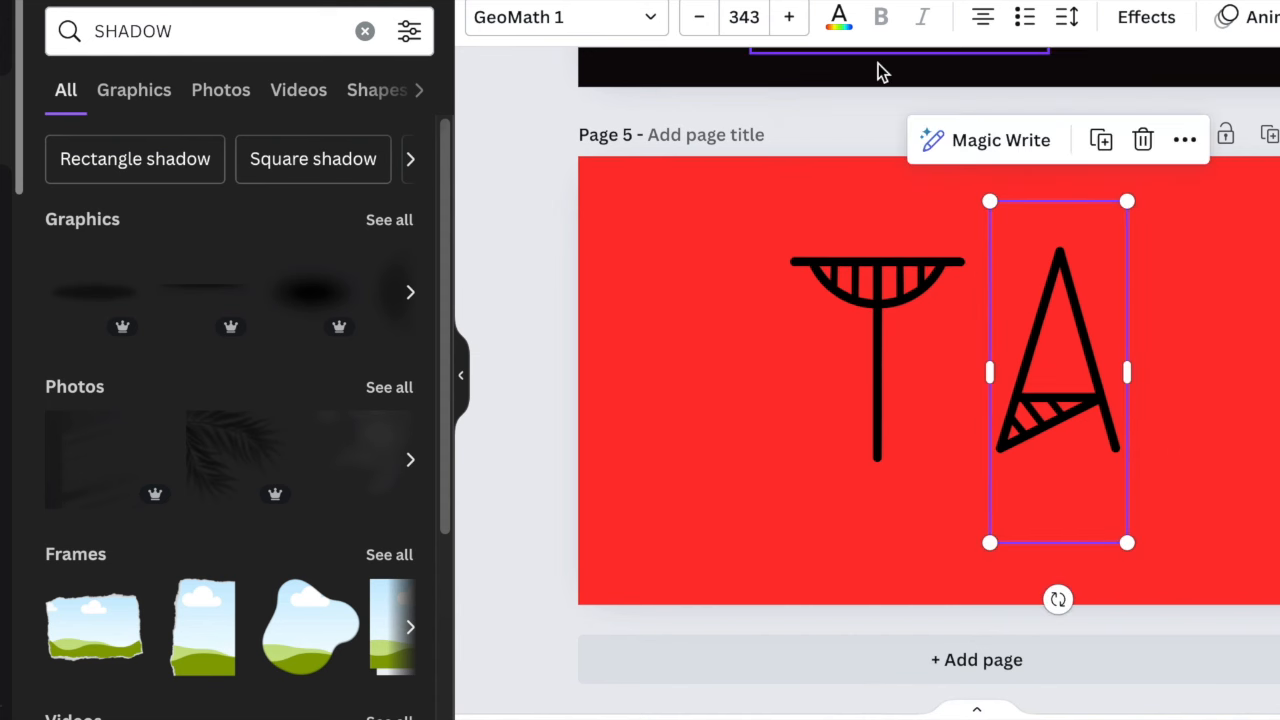
Make both the T and the A light grey
left_click(845, 276)
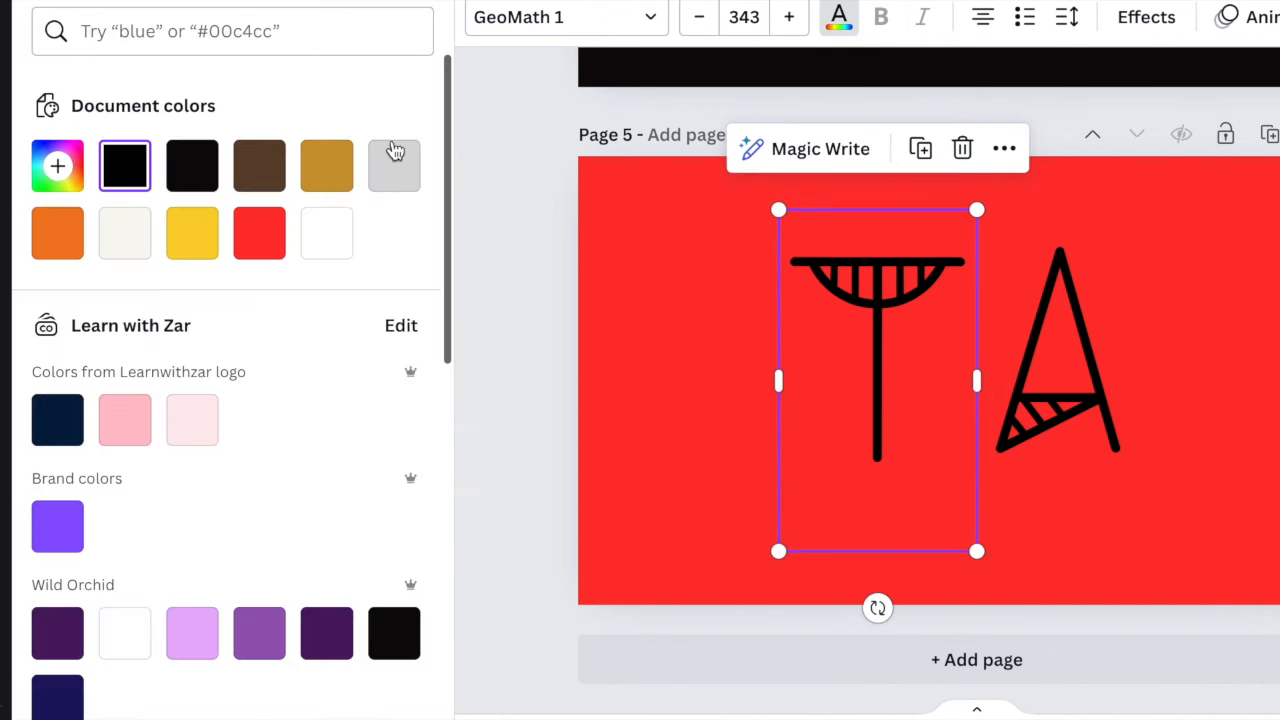
left_click(394, 163)
left_click(1055, 390)
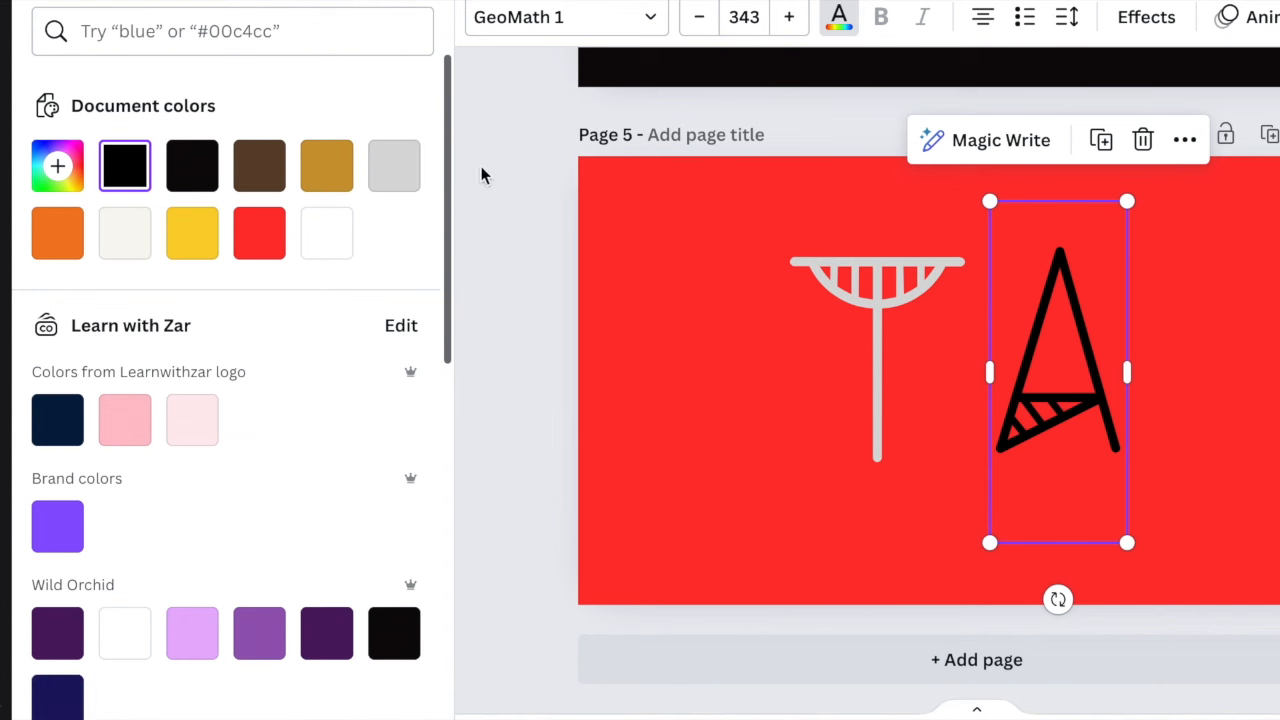
left_click(400, 168)
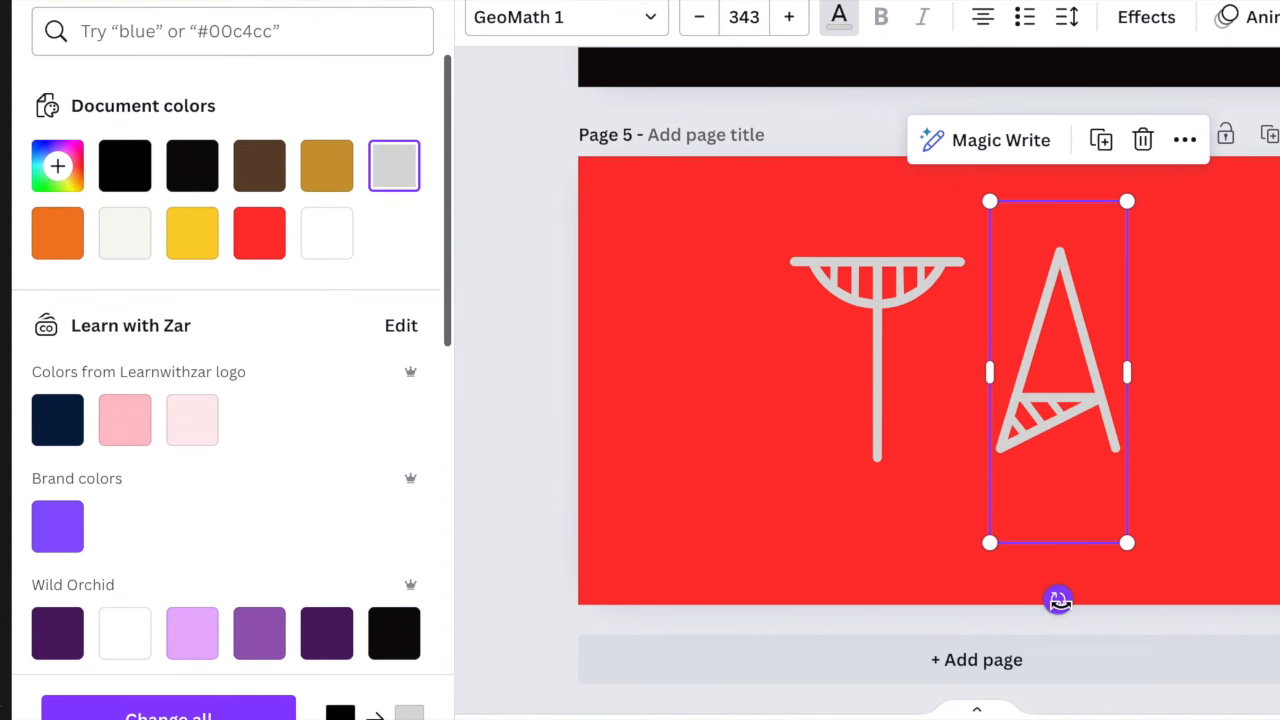
Tilt the A about 23° and overlap it onto the T's stem
left_click_drag(1058, 599, 960, 580)
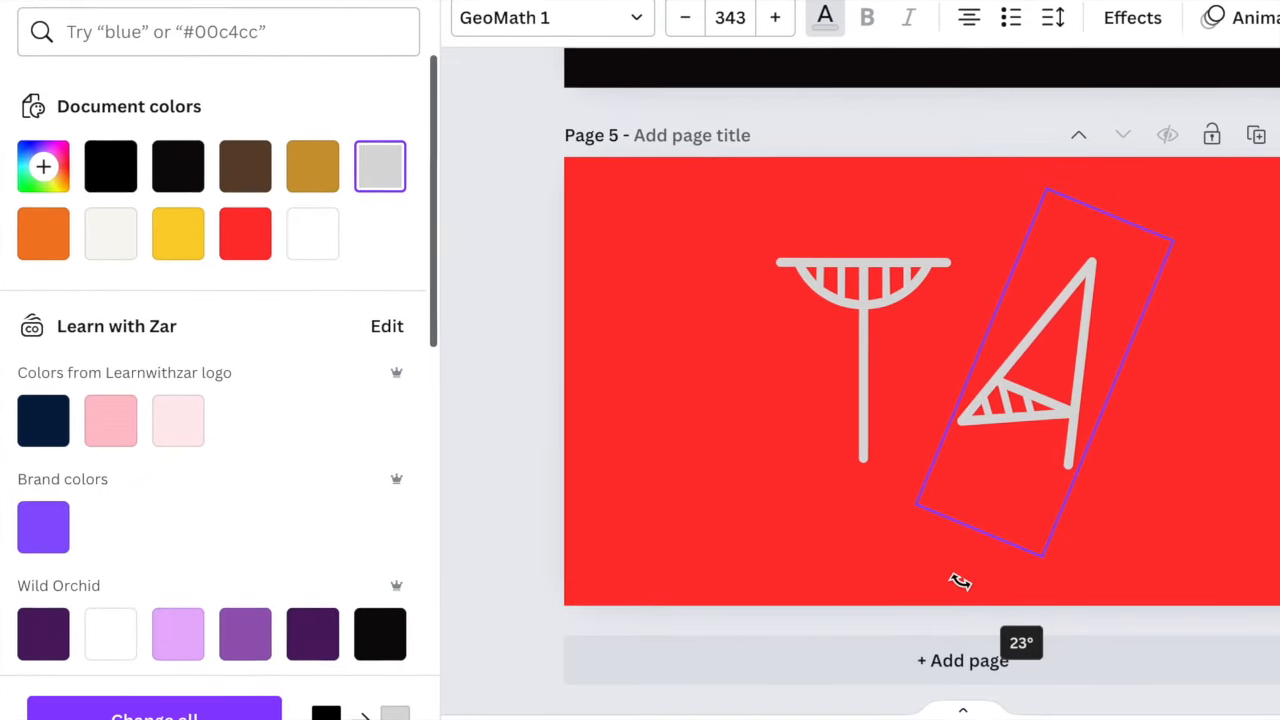
left_click_drag(1080, 371, 936, 406)
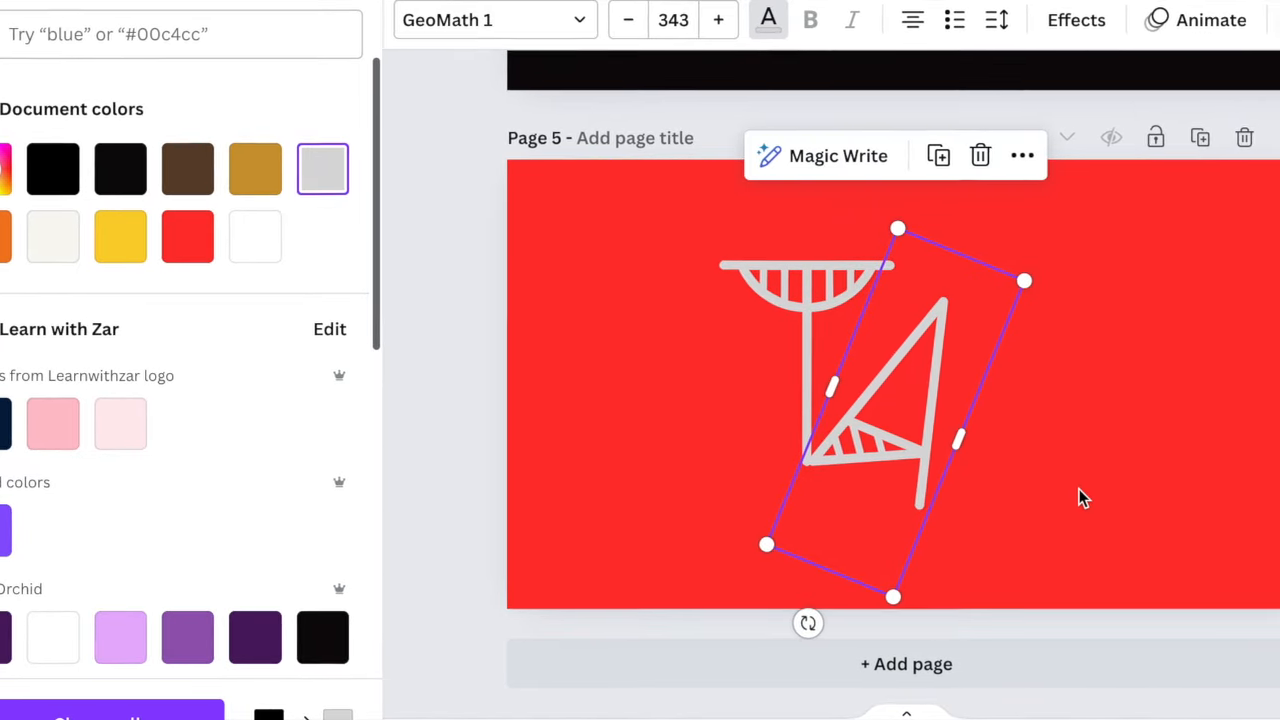
left_click(1079, 489)
left_click(880, 448)
left_click_drag(874, 448, 868, 446)
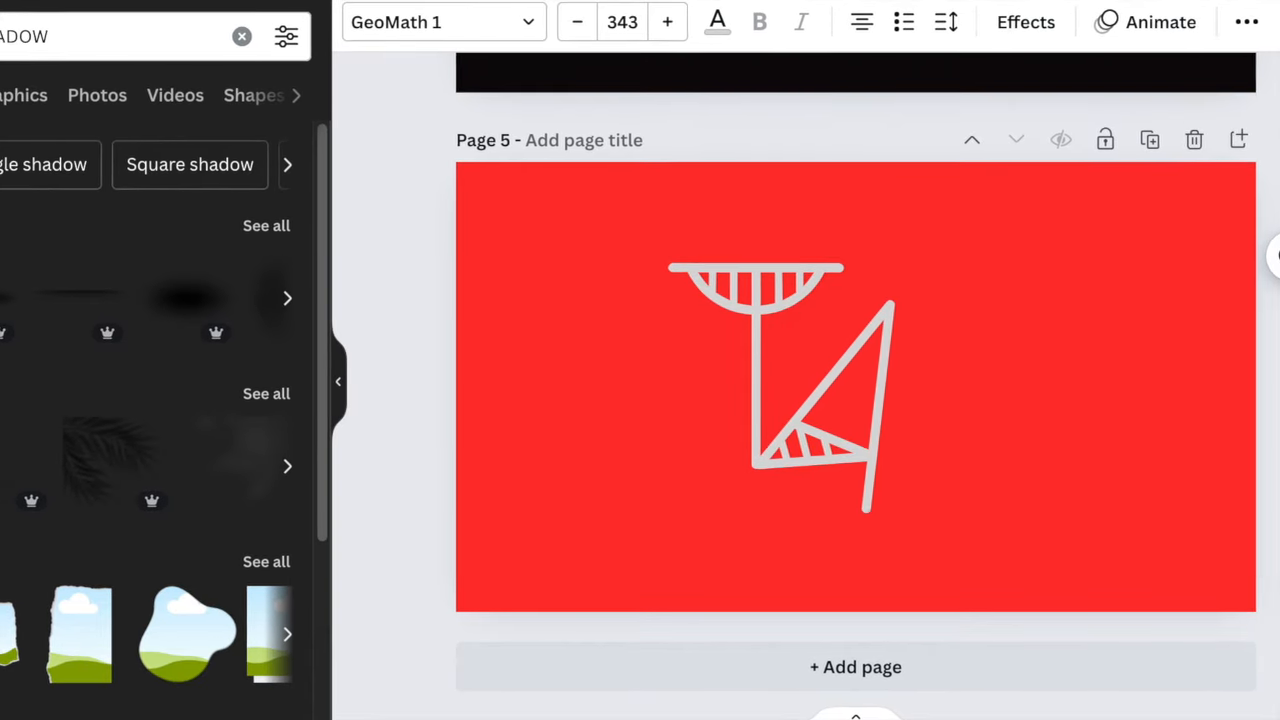
Enlarge the T and A together as one monogram
left_click(768, 430)
left_click(1006, 506)
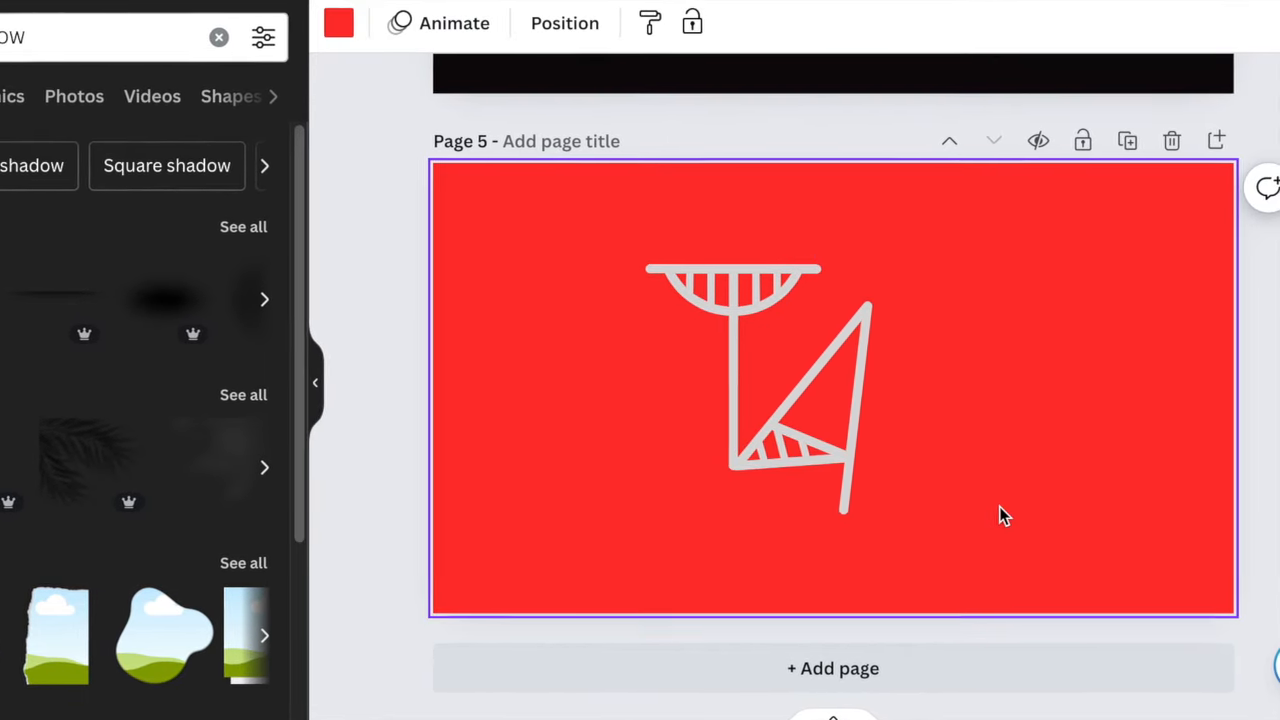
left_click_drag(557, 229, 880, 516)
left_click_drag(909, 221, 931, 196)
left_click(976, 483)
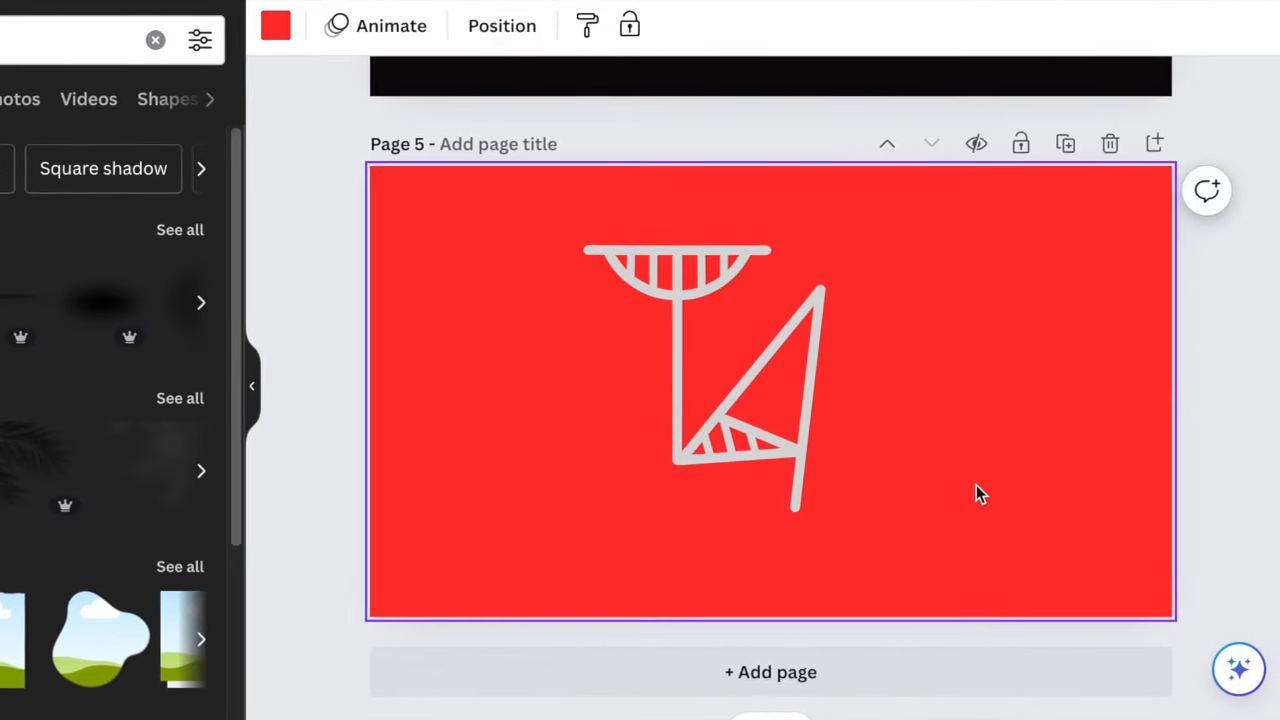
Copy the PRODUCTION HOUSE subtitle from Page 4 and paste it below the monogram on Page 5
scroll(970, 486, "up", 6)
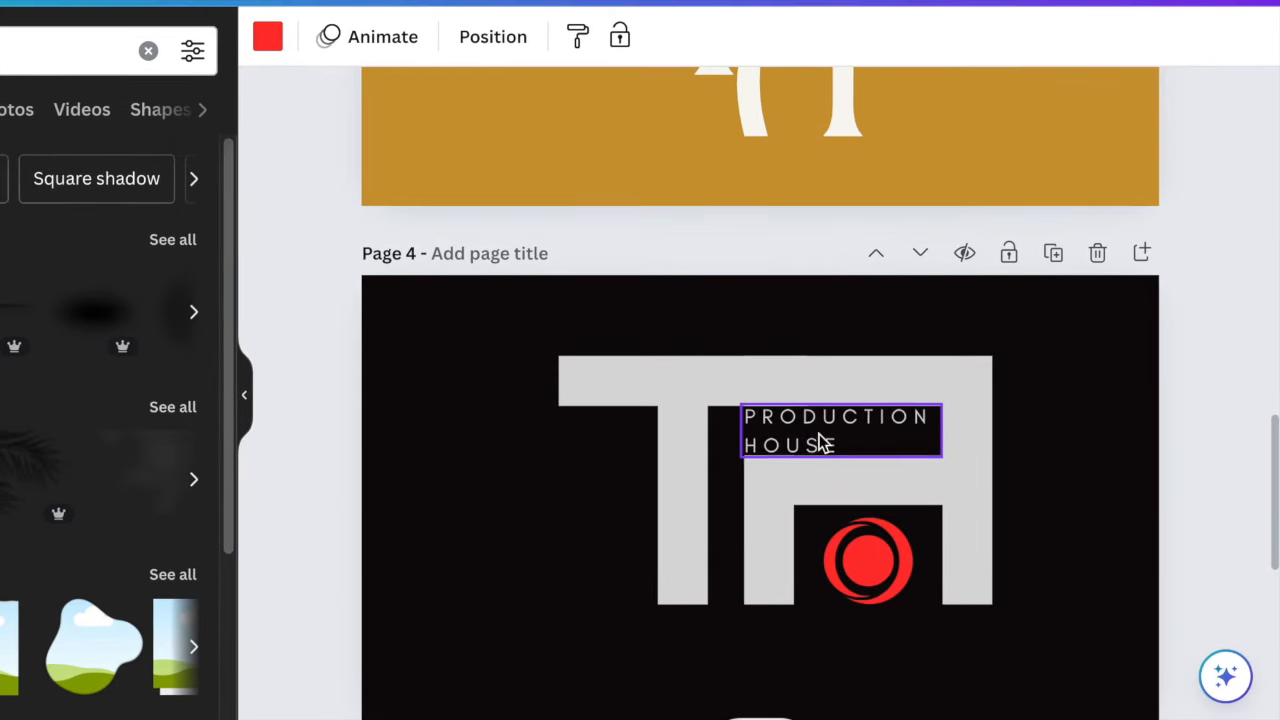
scroll(840, 500, "up", 2)
scroll(790, 435, "down", 2)
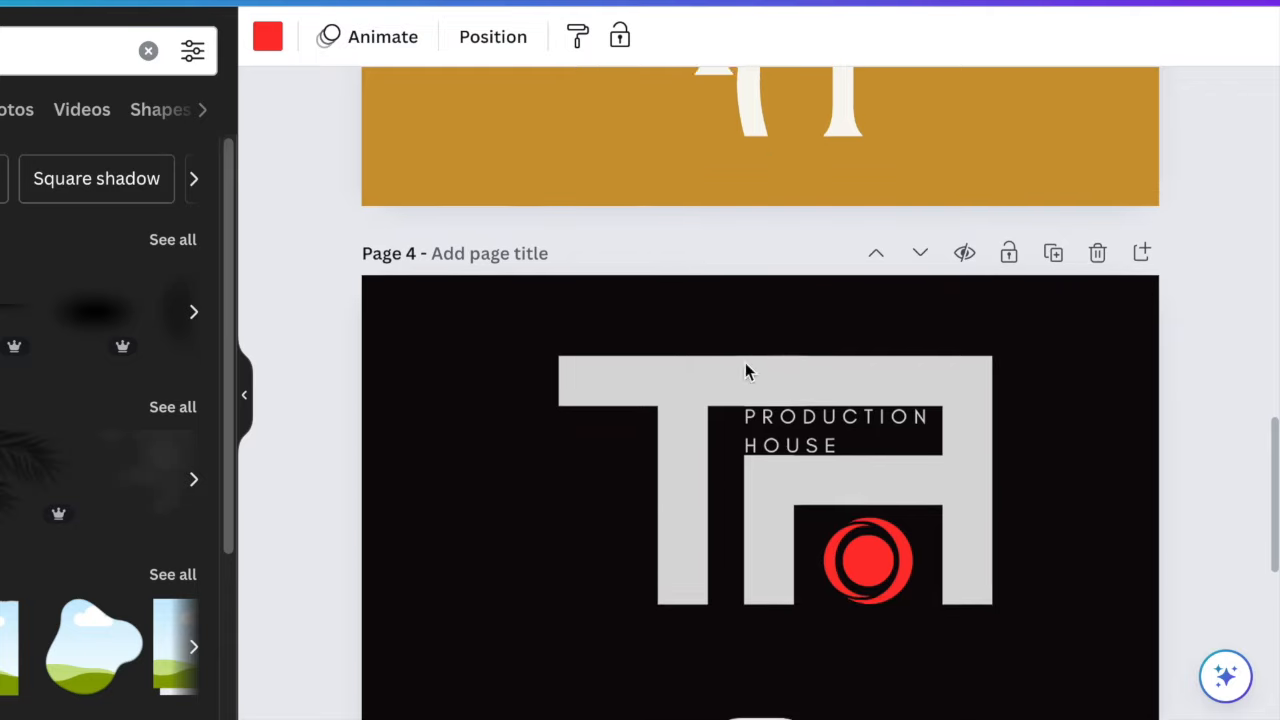
scroll(700, 300, "up", 2)
left_click(592, 141)
scroll(696, 455, "down", 6)
left_click(833, 590)
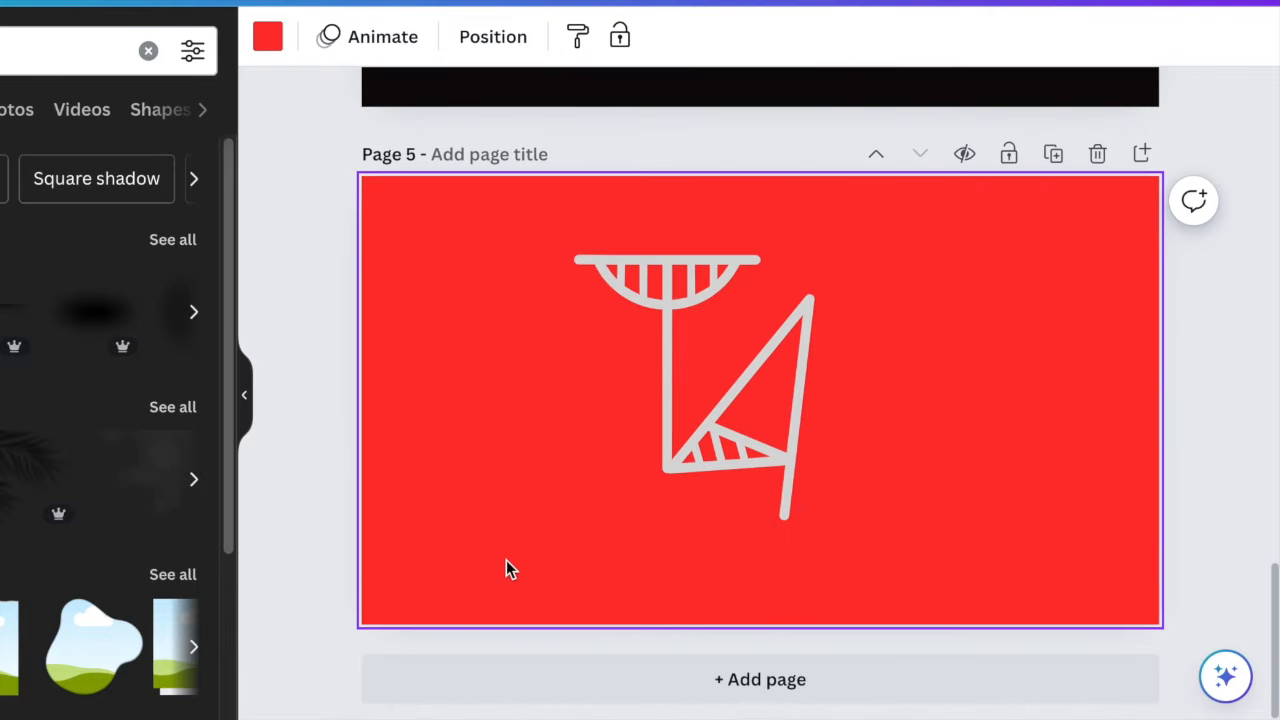
key("ctrl+v")
left_click_drag(595, 454, 591, 540)
Make the subtitle light grey and type the studio name above PRODUCTION HOUSE
left_click(622, 37)
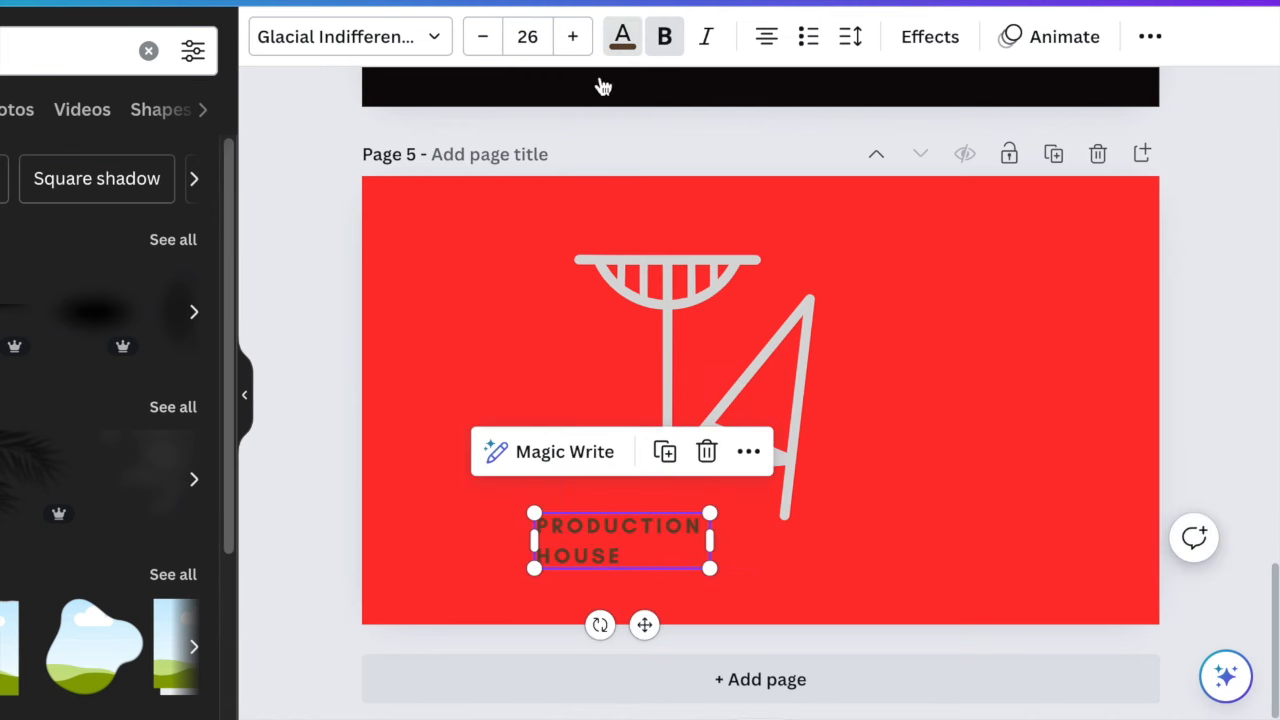
left_click(180, 200)
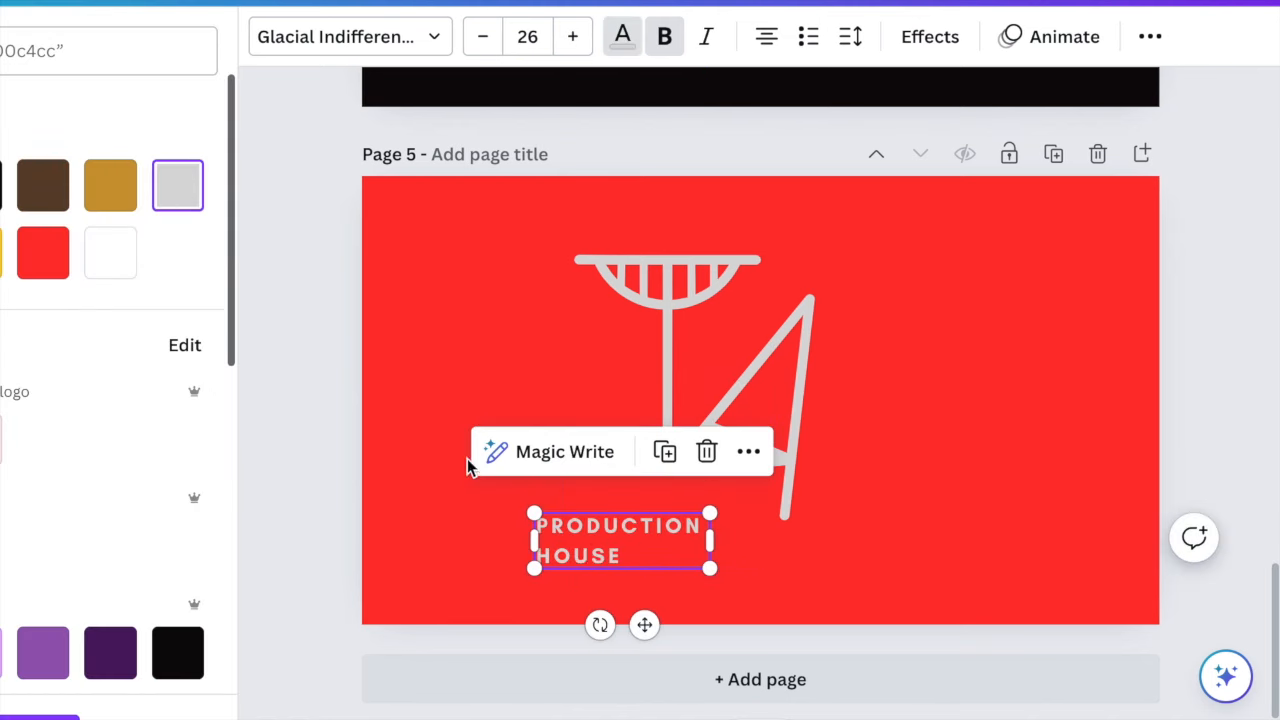
double_click(613, 556)
left_click(553, 528)
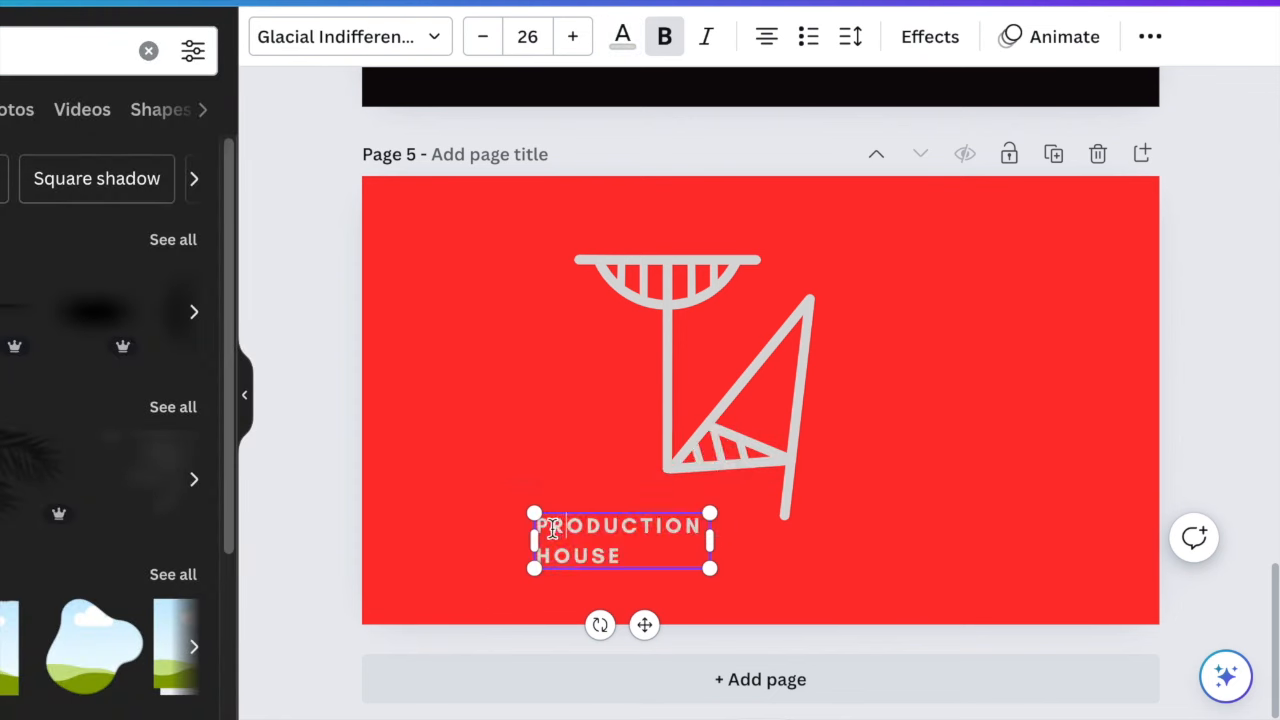
type("TALIB ")
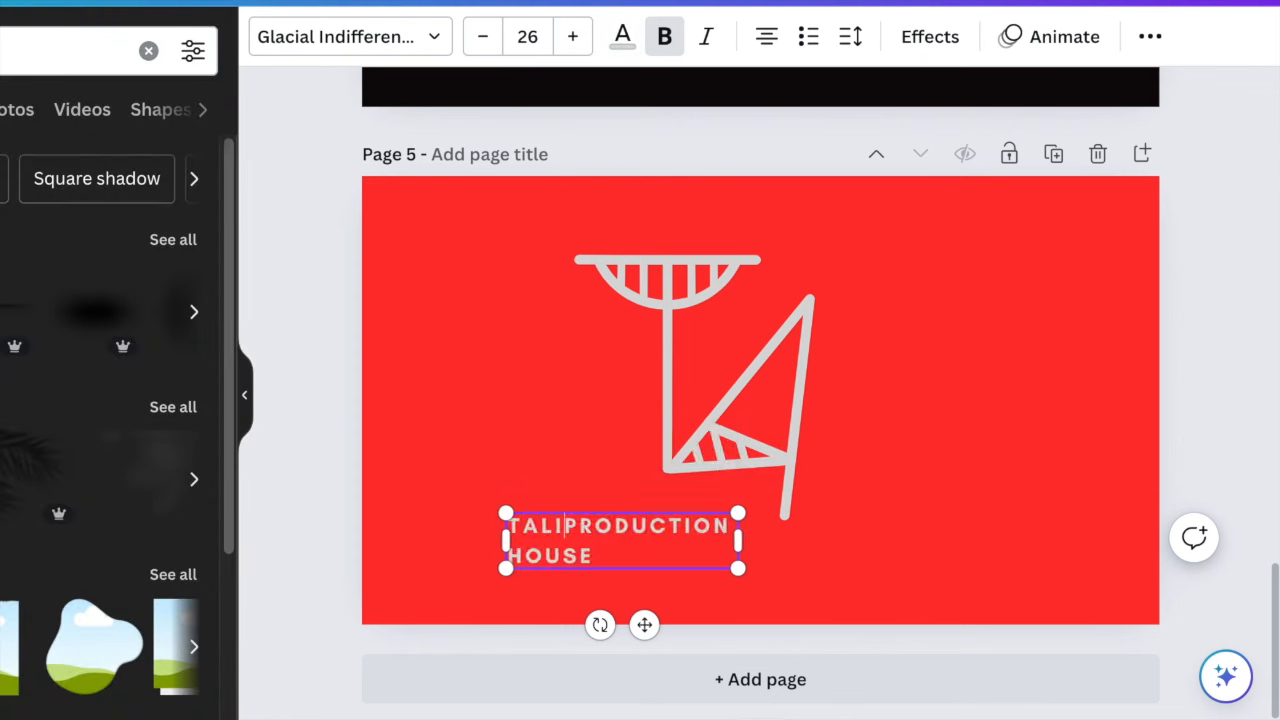
type("AHM")
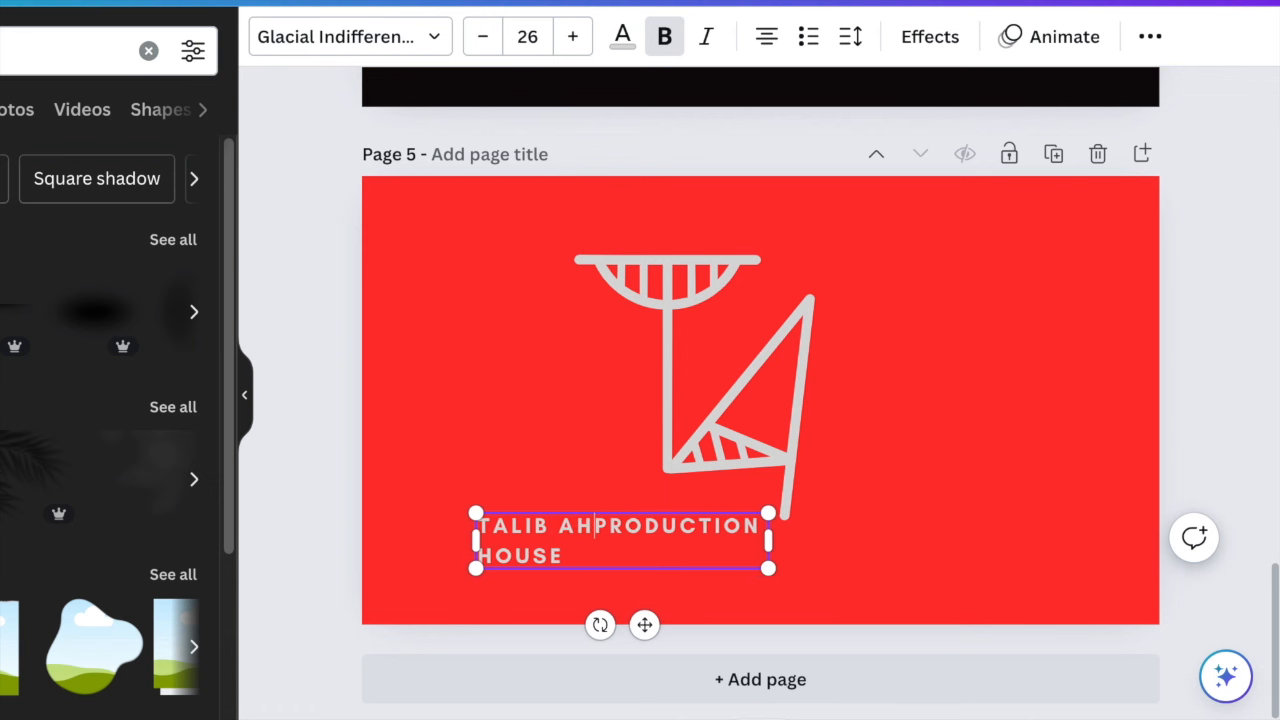
type("ED")
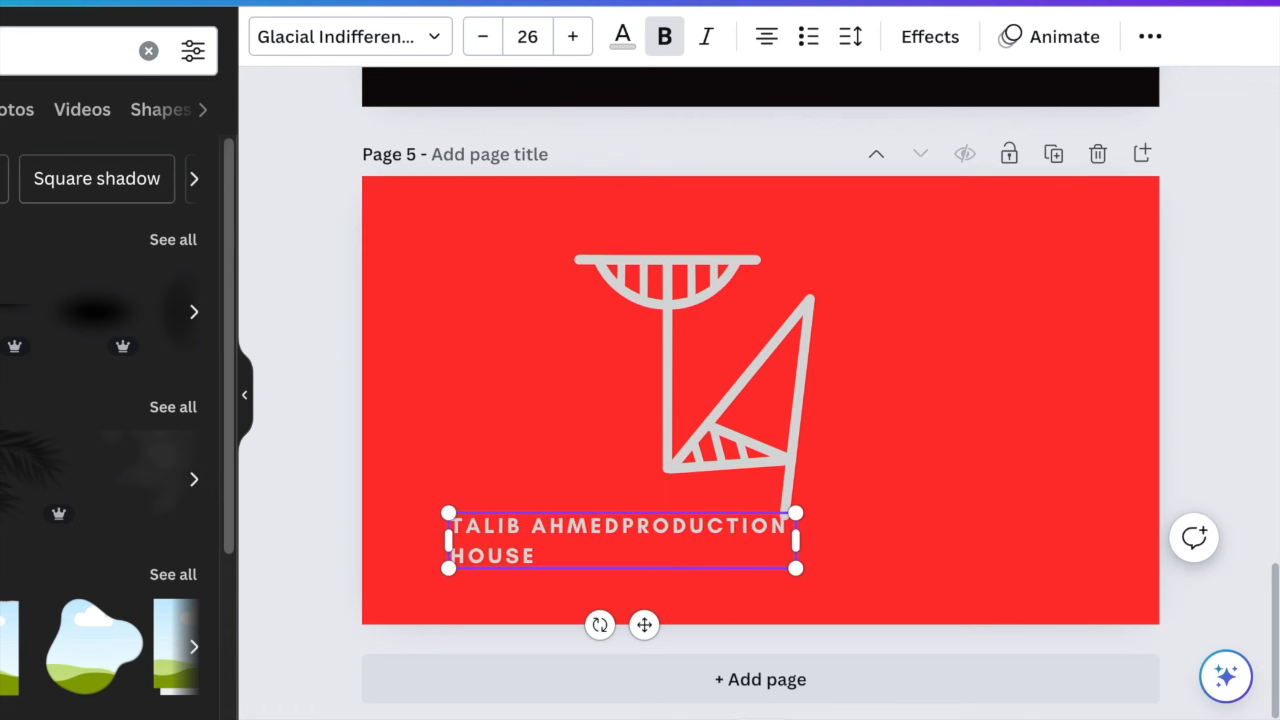
Place the two-line caption under the monogram and tighten line spacing to 1.32
left_click_drag(726, 555, 748, 512)
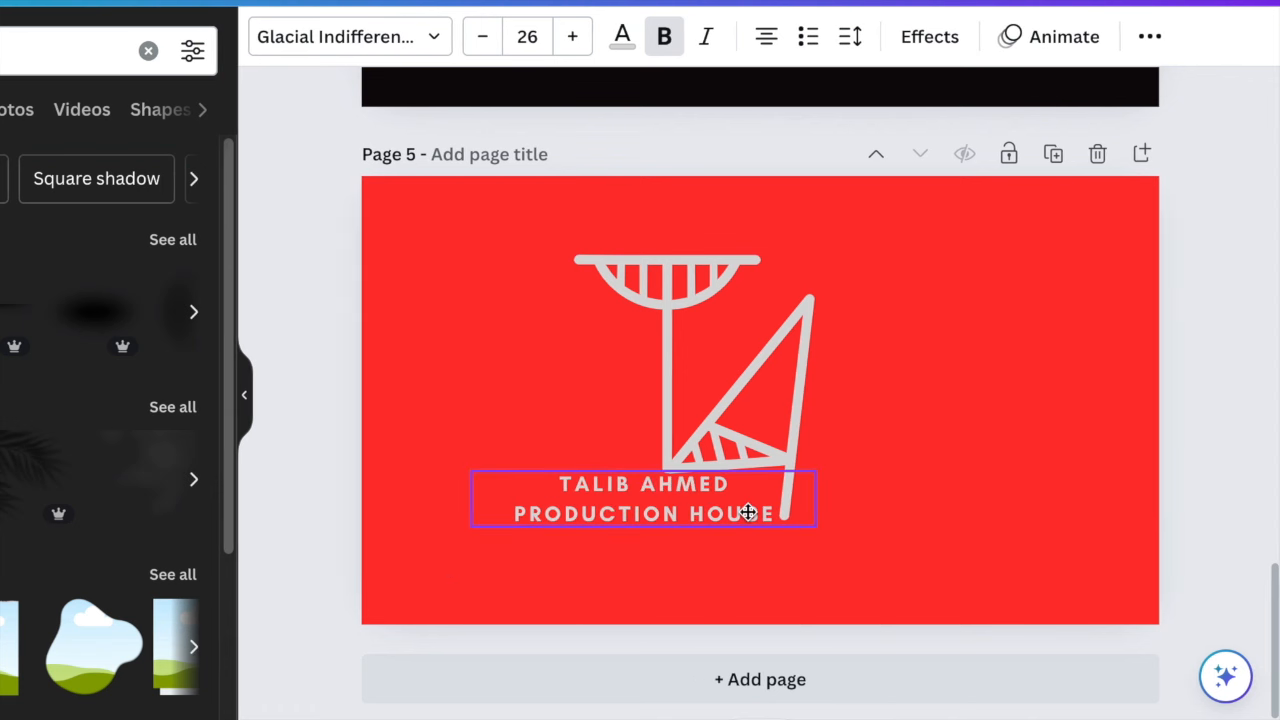
left_click_drag(748, 512, 748, 514)
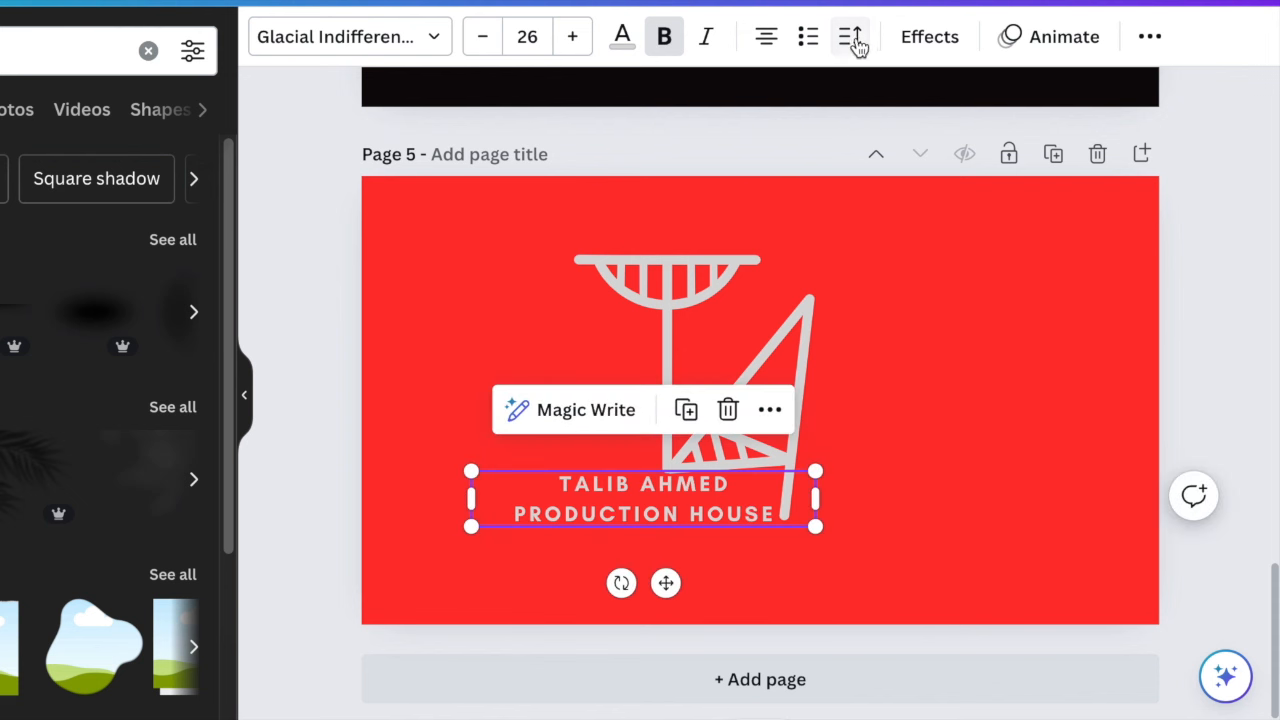
left_click(850, 40)
left_click_drag(960, 224, 948, 226)
left_click(1038, 510)
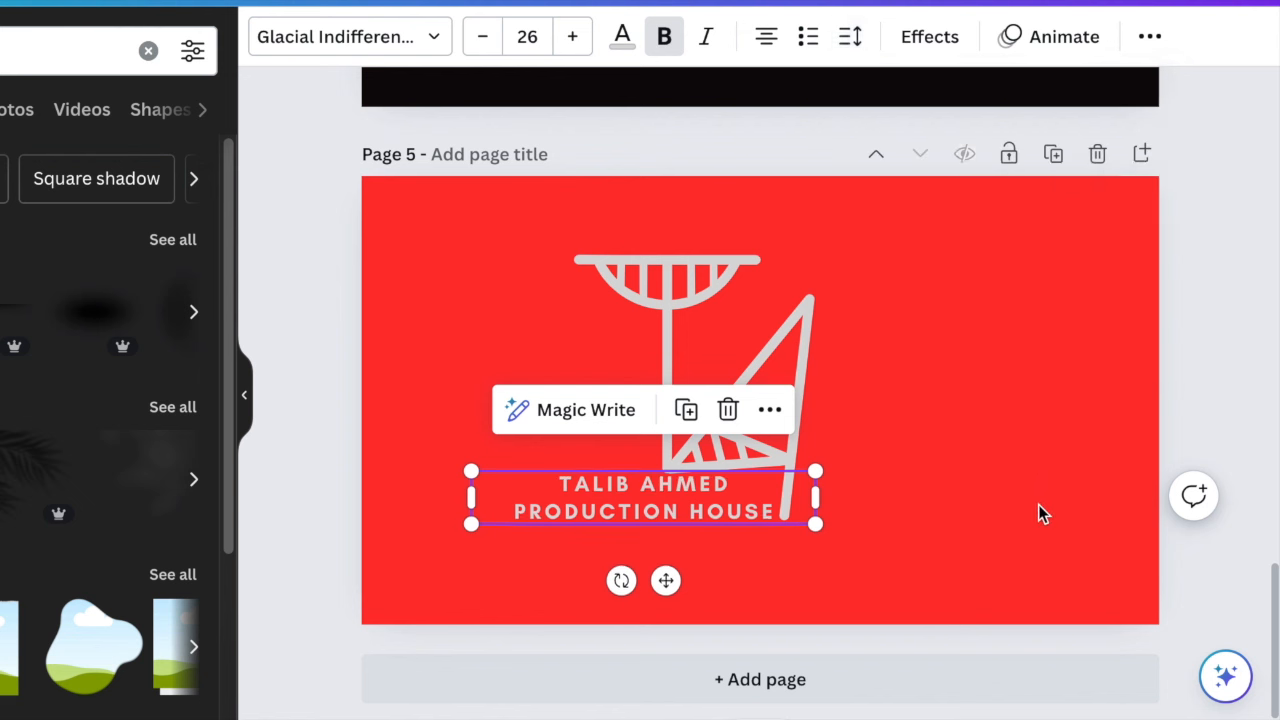
left_click(1038, 513)
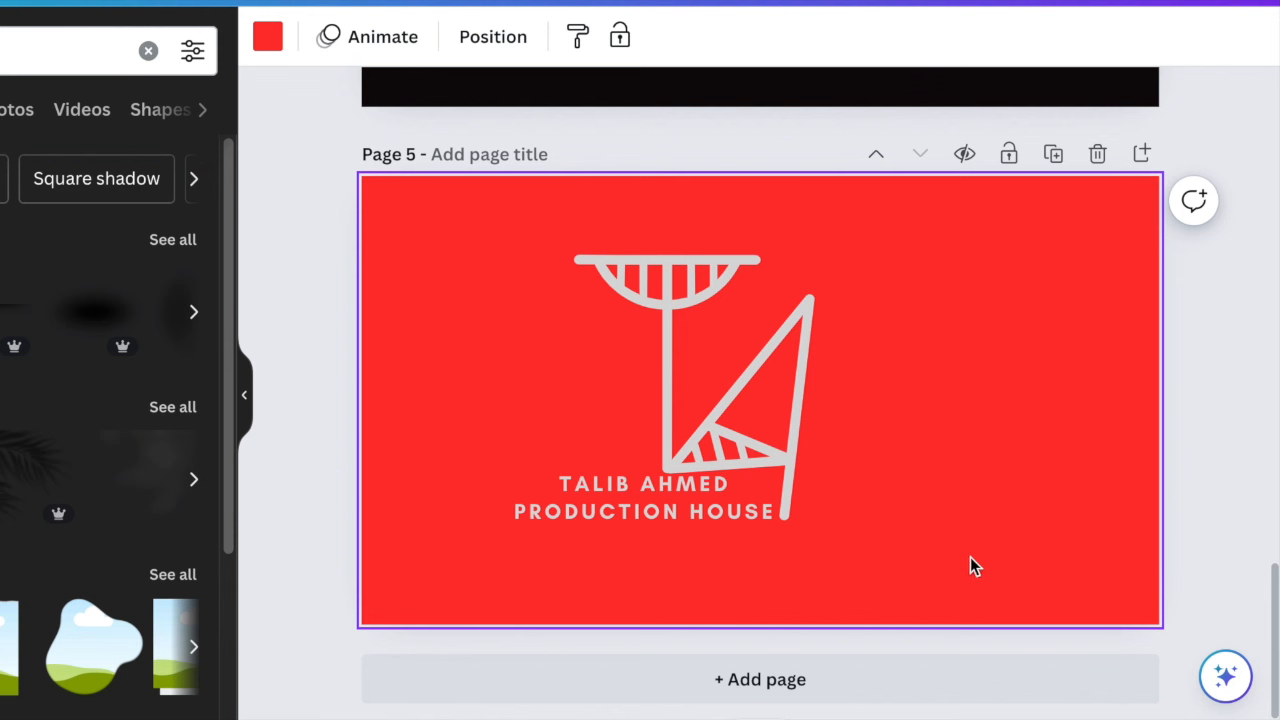
Try GeoMath 2 on the T and A, then revert to GeoMath 1
left_click(677, 293)
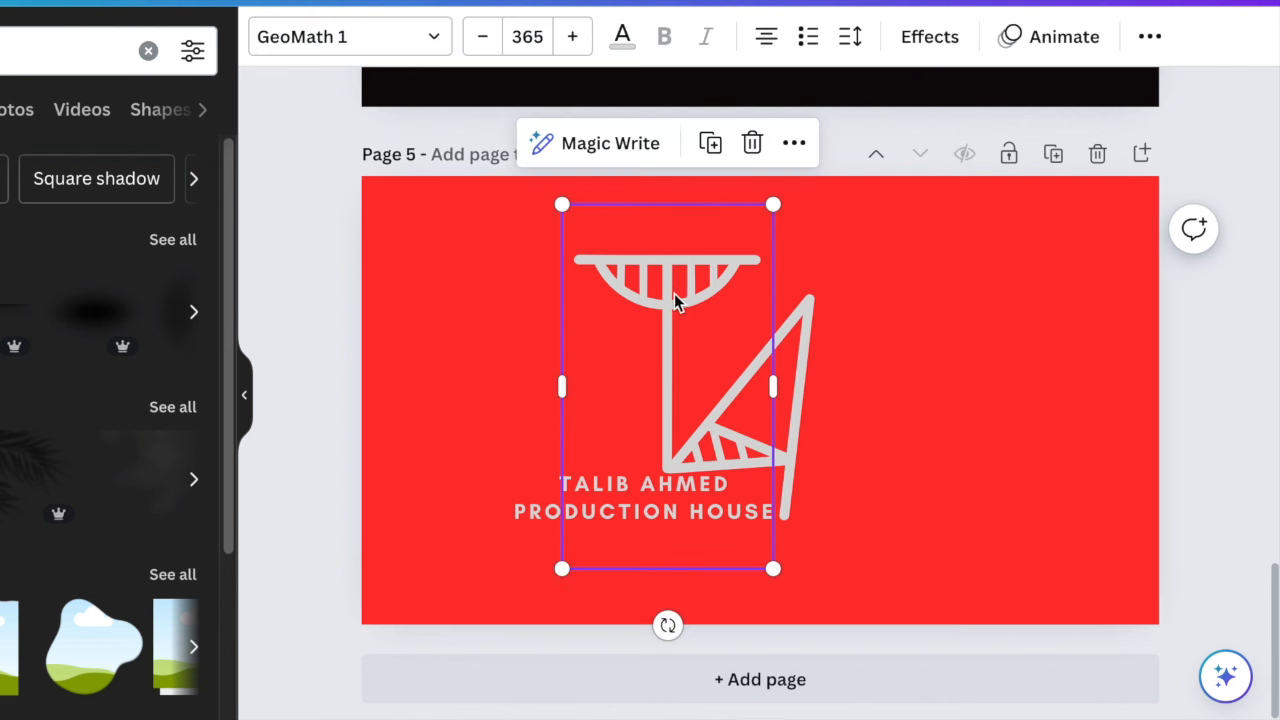
left_click(432, 44)
left_click(100, 279)
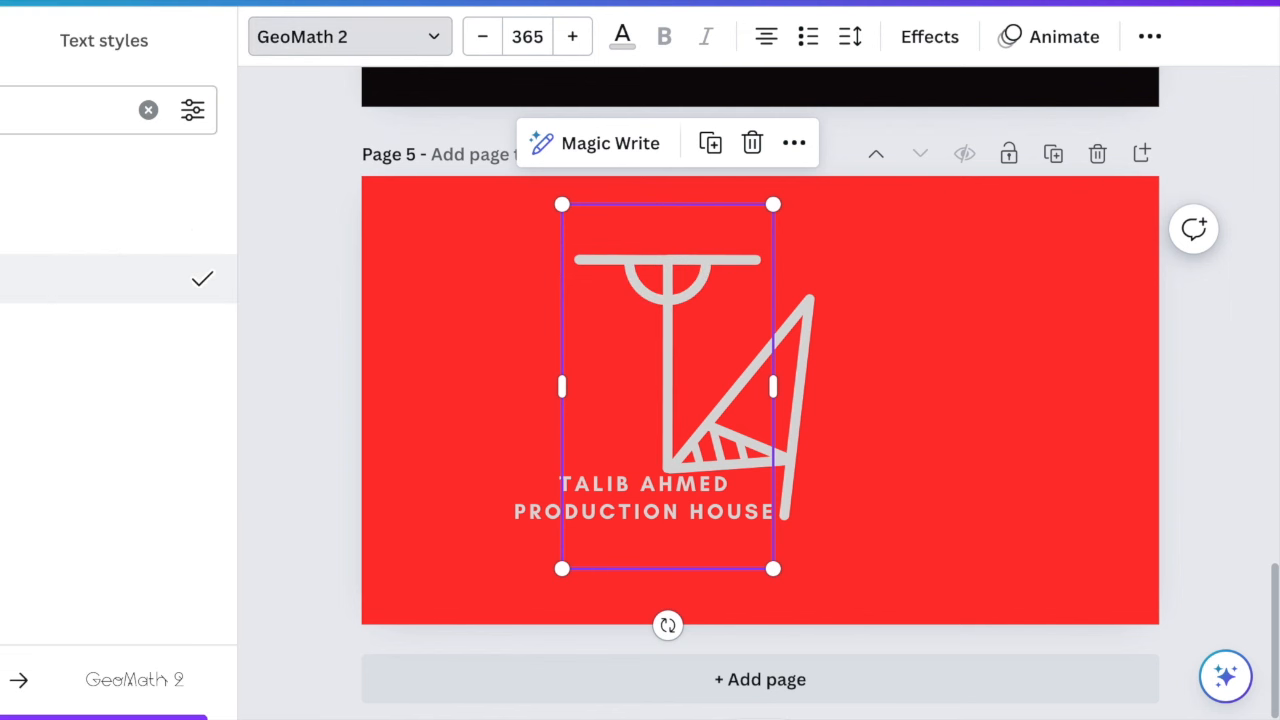
left_click(806, 383)
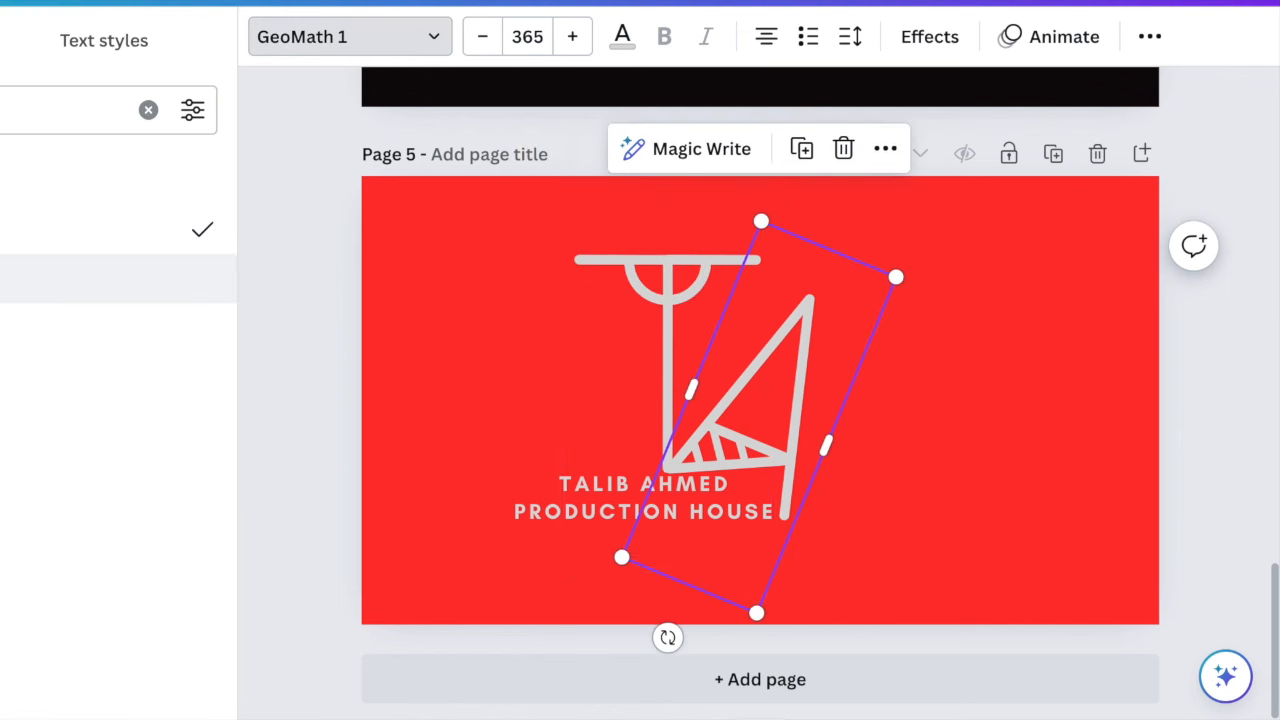
left_click(100, 279)
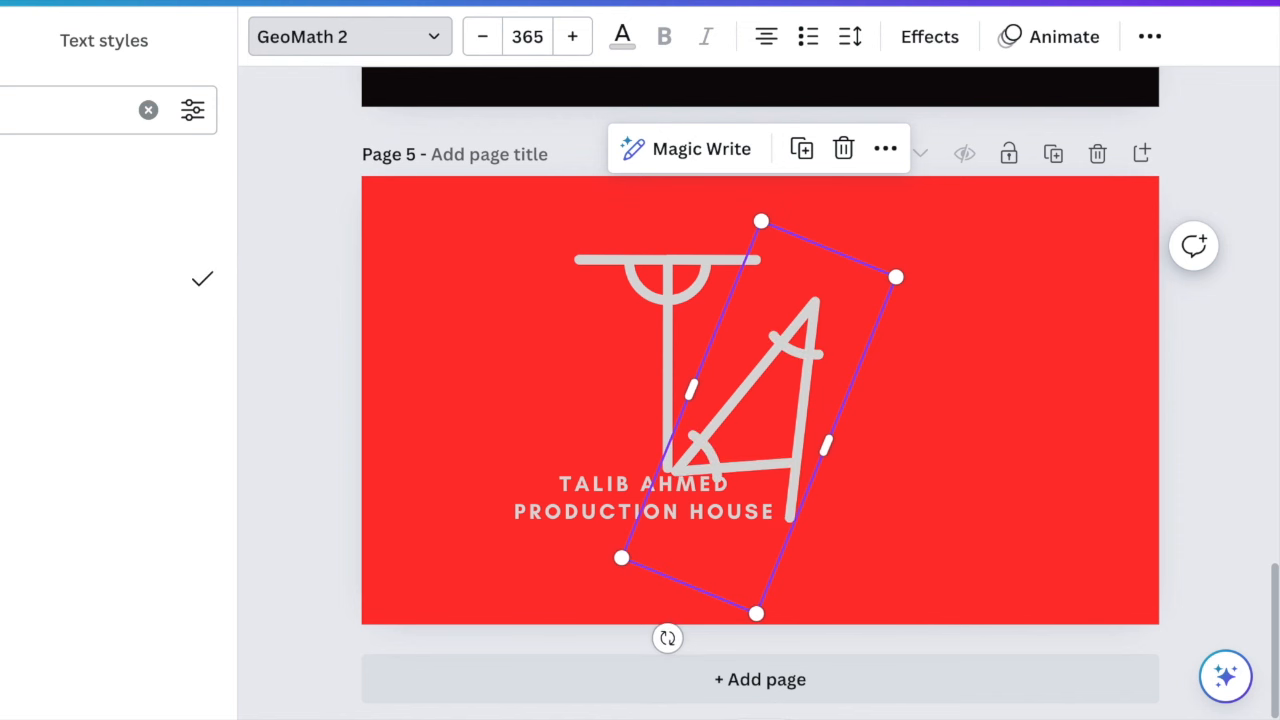
key("ctrl+z")
key("ctrl+z")
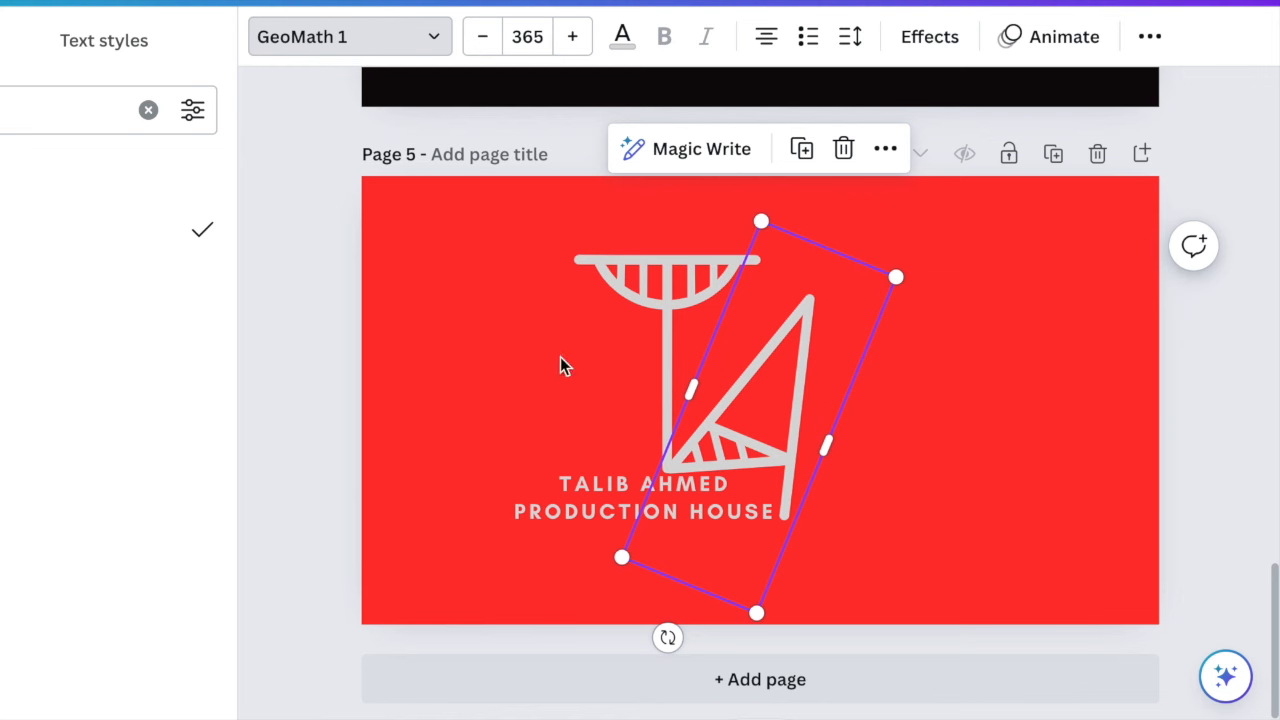
left_click(1001, 555)
Shift the TA monogram and its caption right toward the red page's centre
left_click_drag(440, 248, 974, 583)
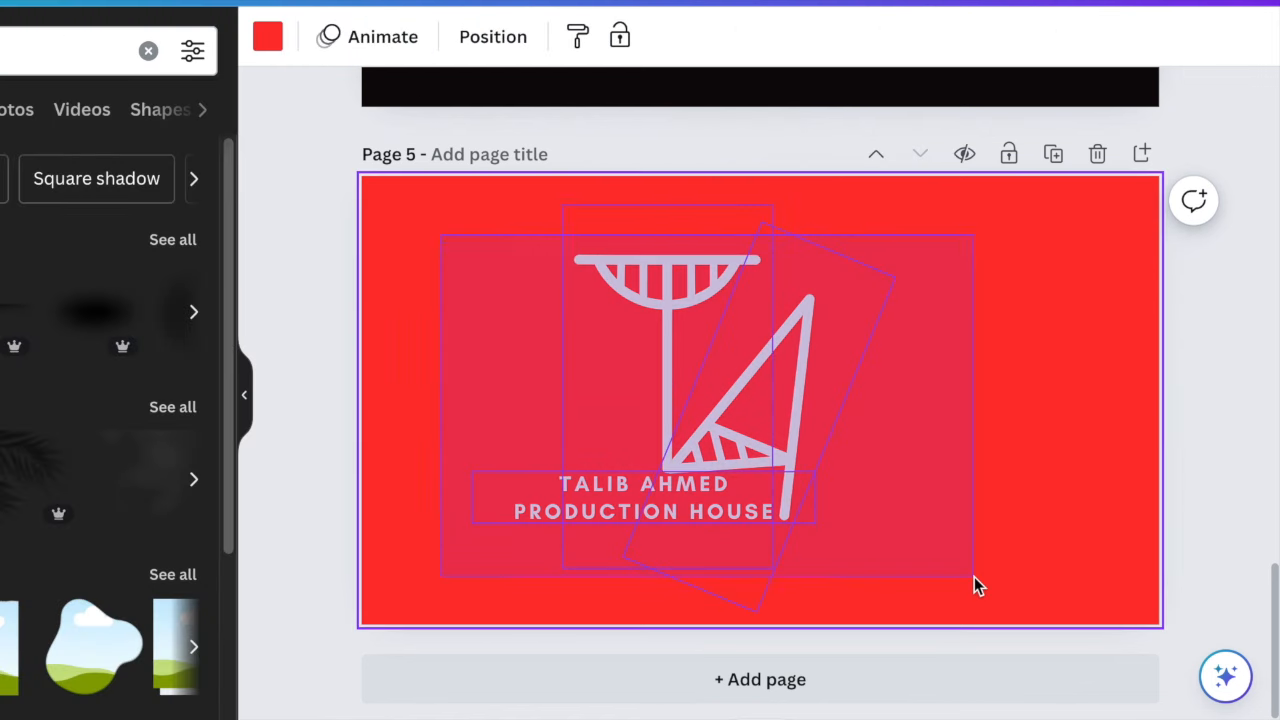
left_click_drag(822, 451, 880, 446)
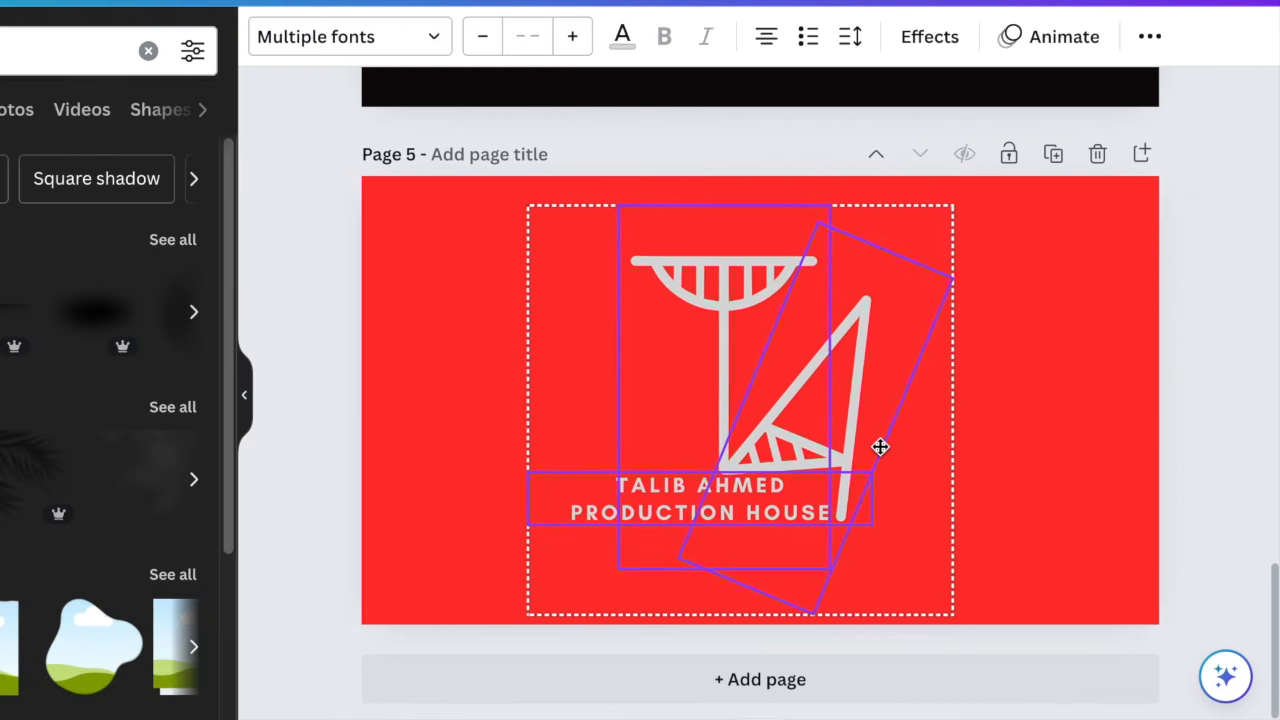
left_click(1069, 566)
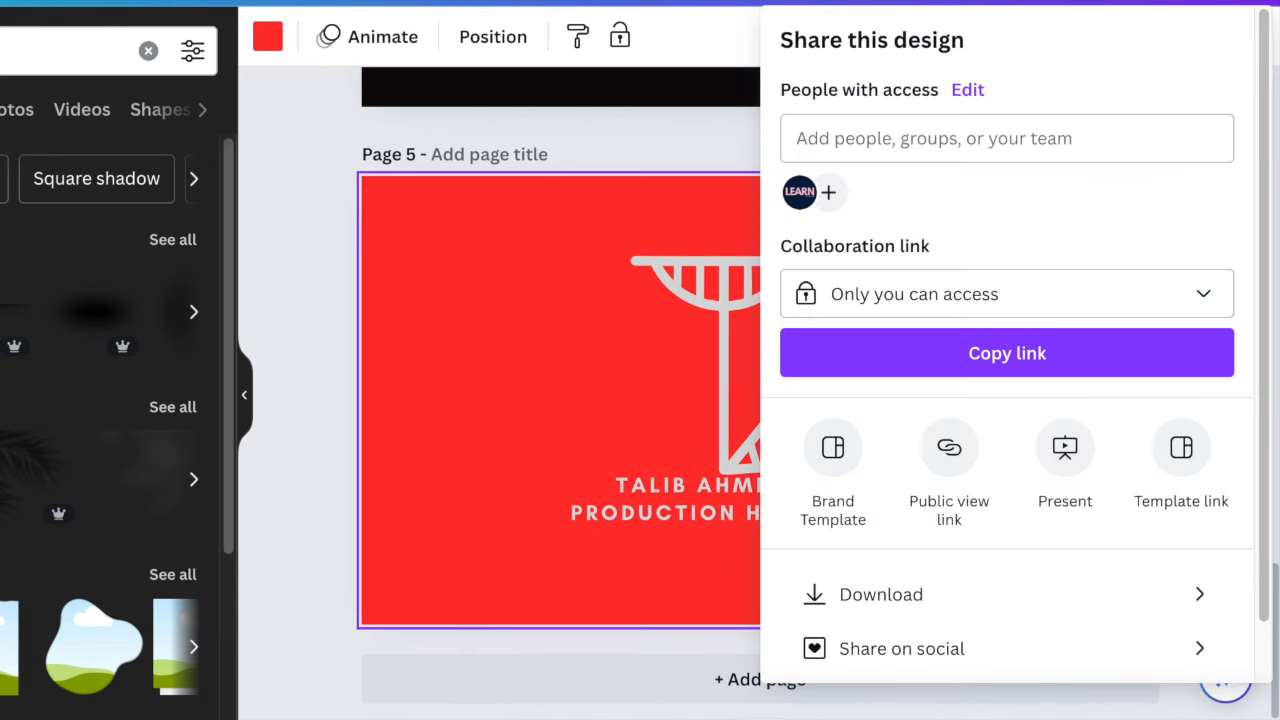
Turn on transparent background in the PNG download settings and clear the page selection
left_click(922, 600)
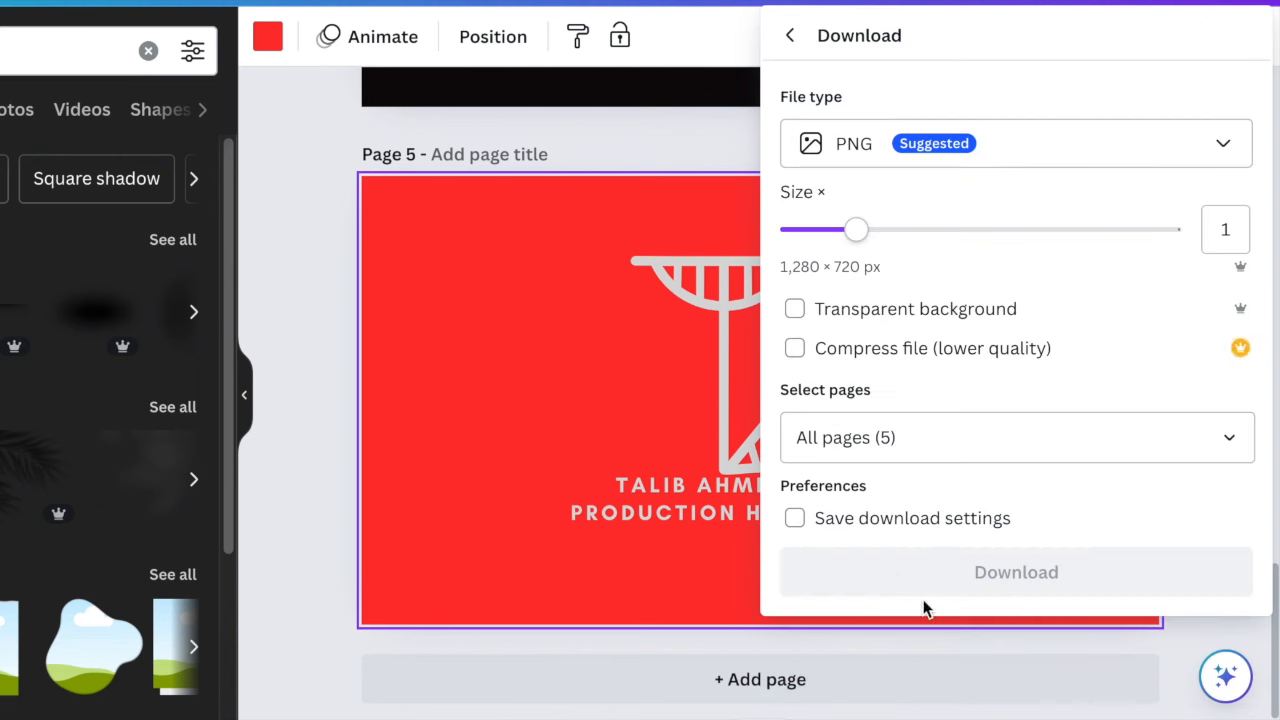
left_click(795, 309)
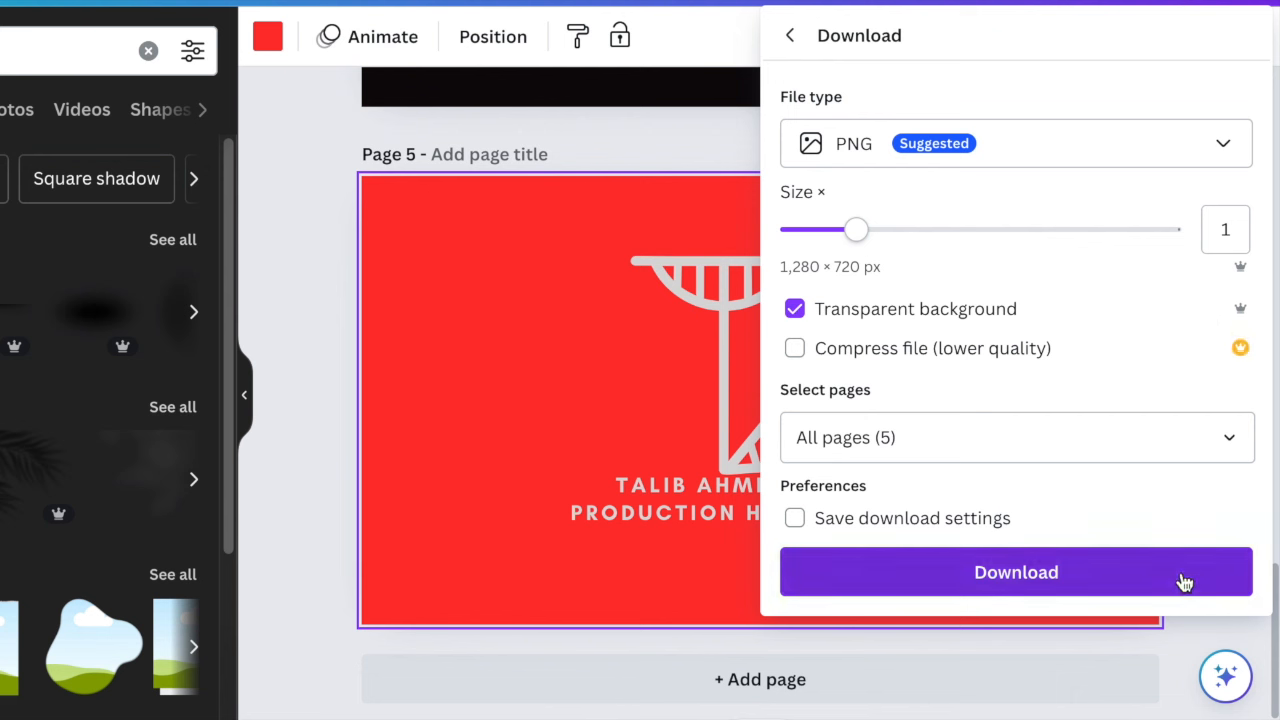
left_click(1230, 448)
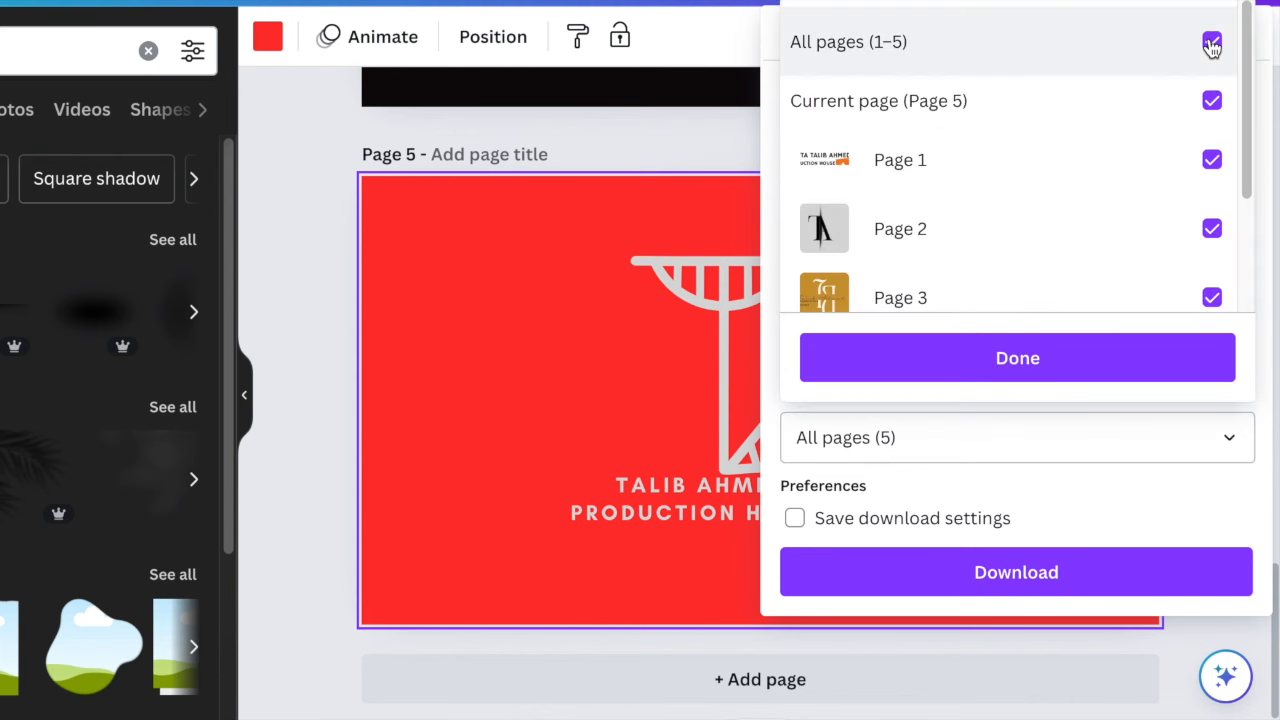
left_click(1212, 42)
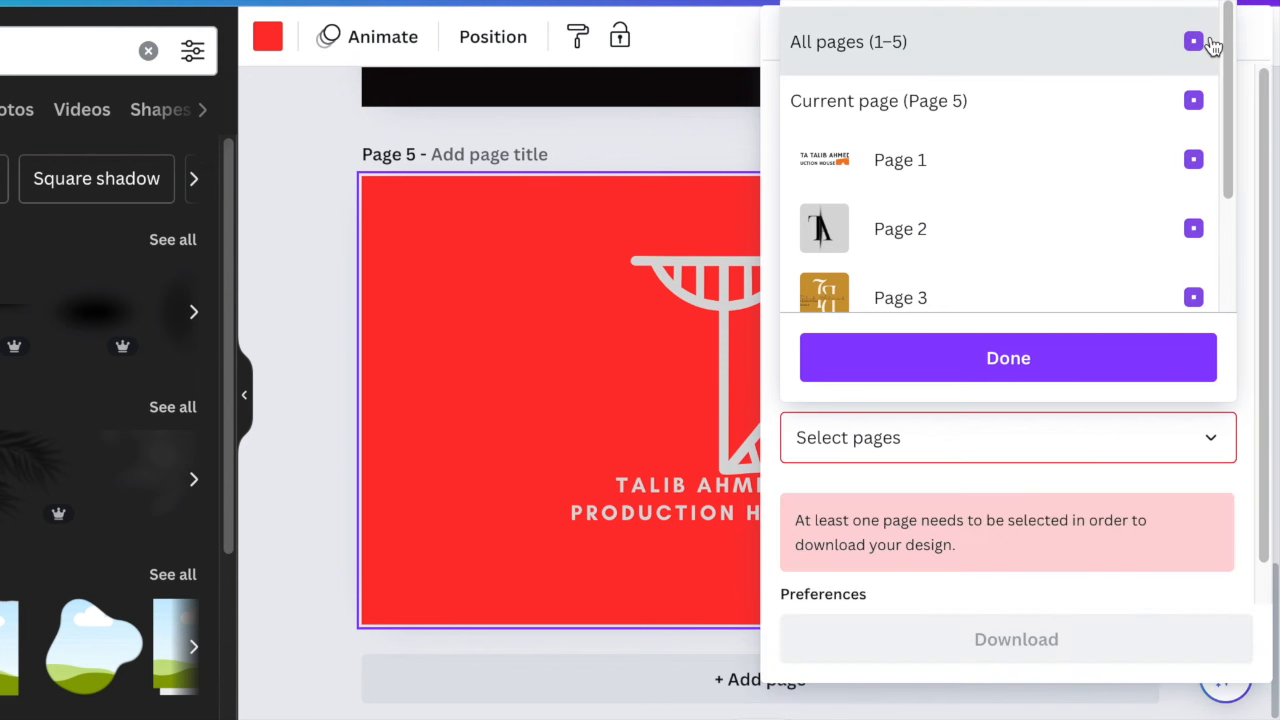
Download only the current page 5, then open a new browser tab
left_click(1194, 102)
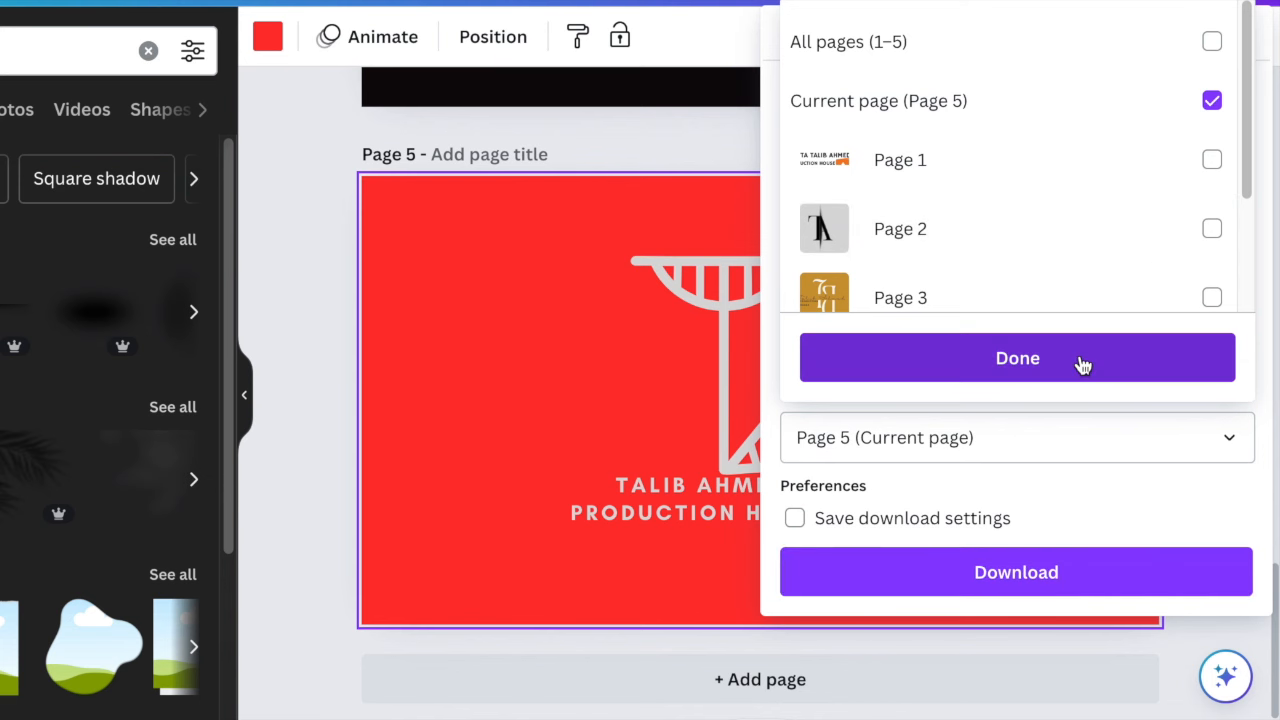
left_click(1082, 360)
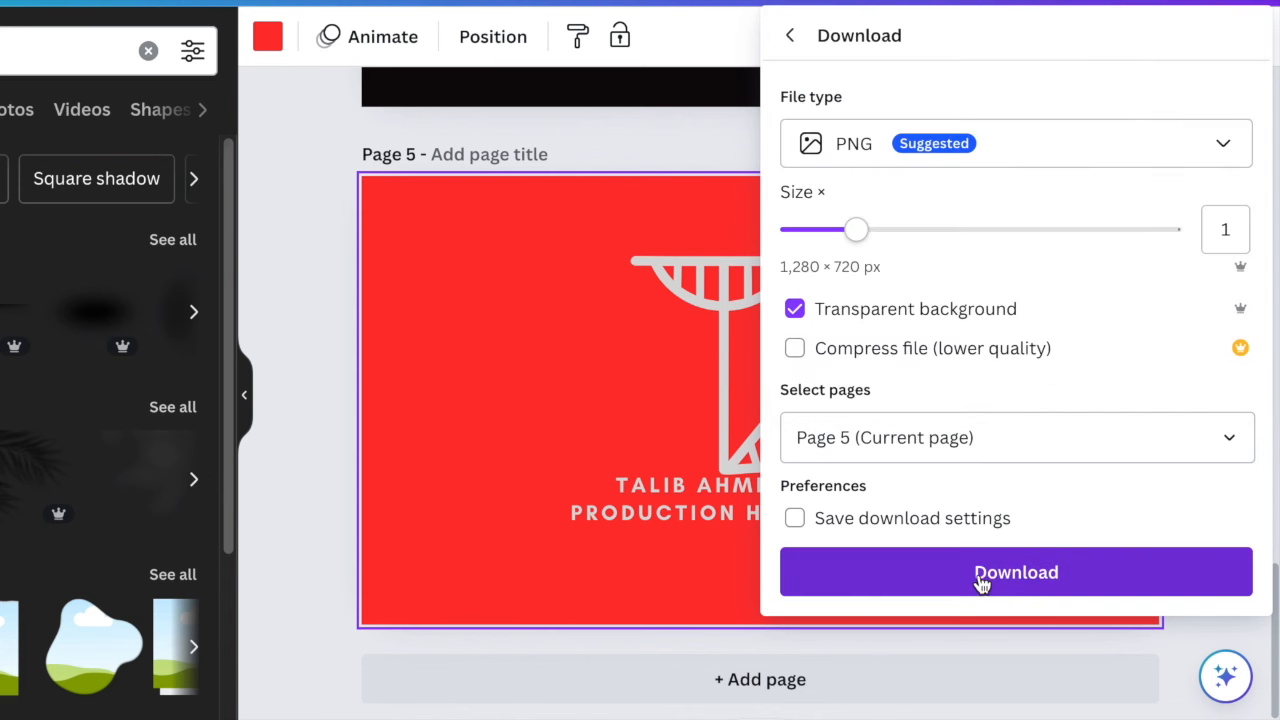
left_click(1012, 580)
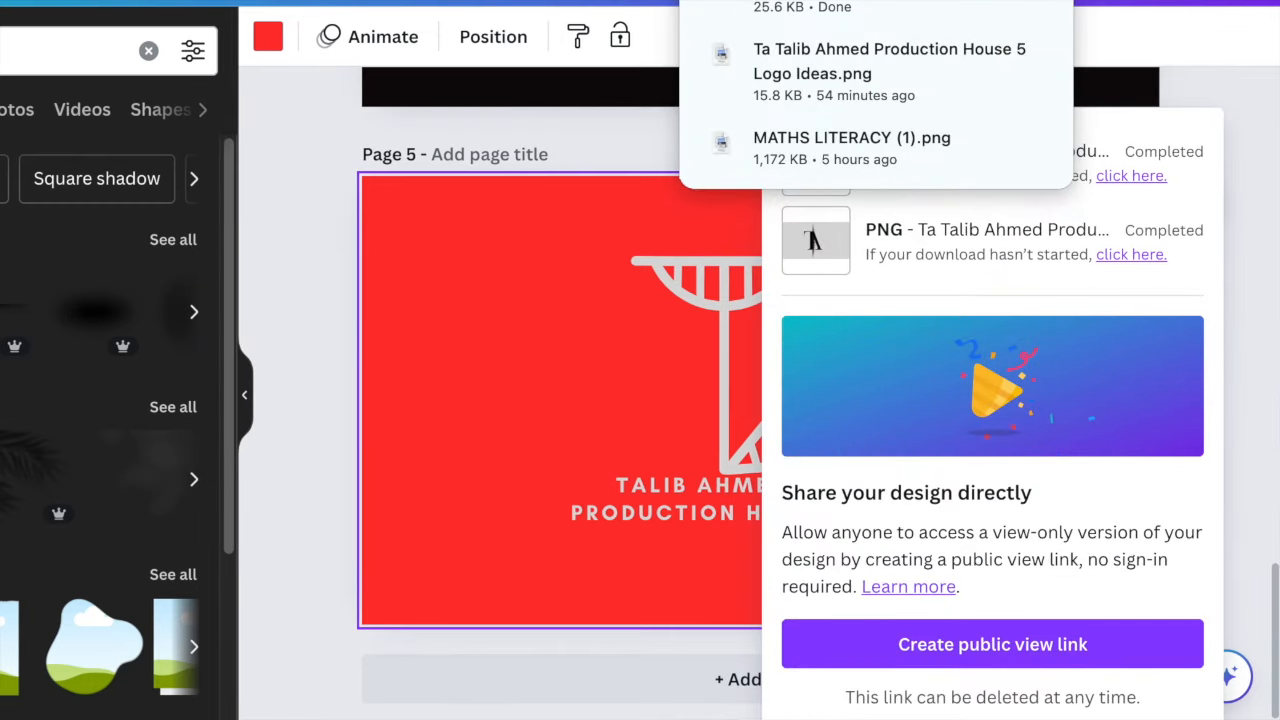
key("super+t")
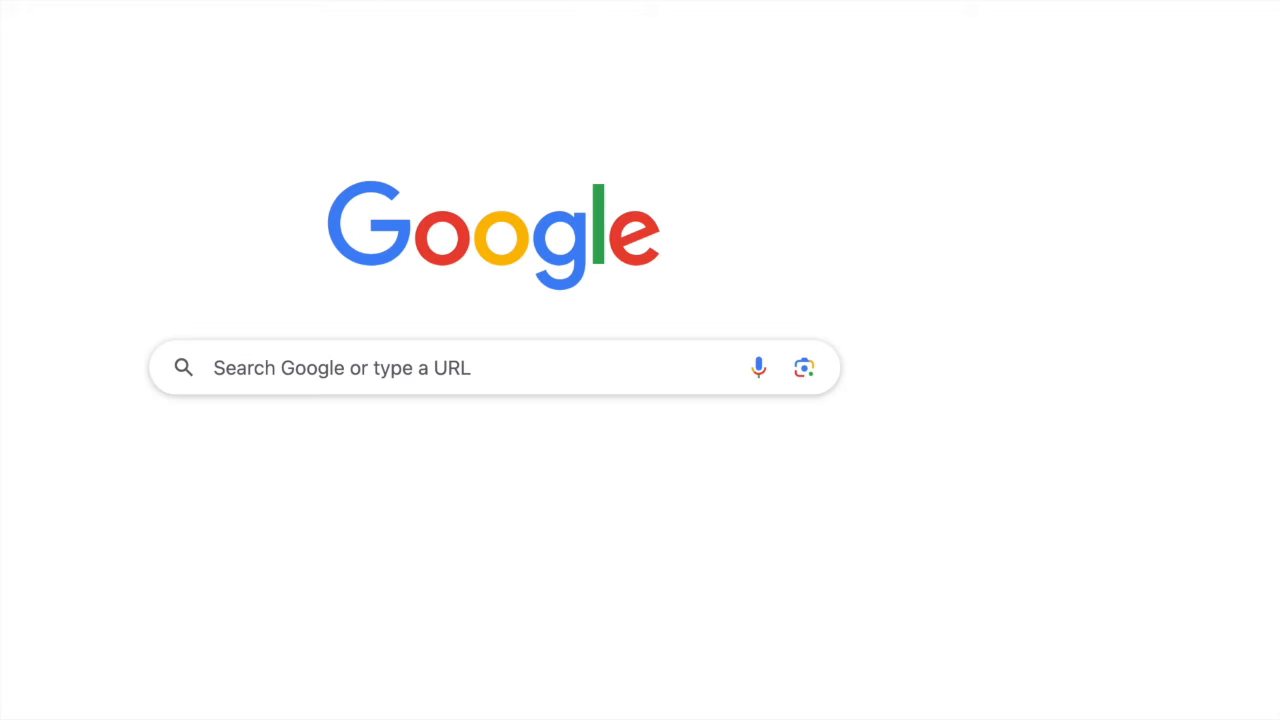
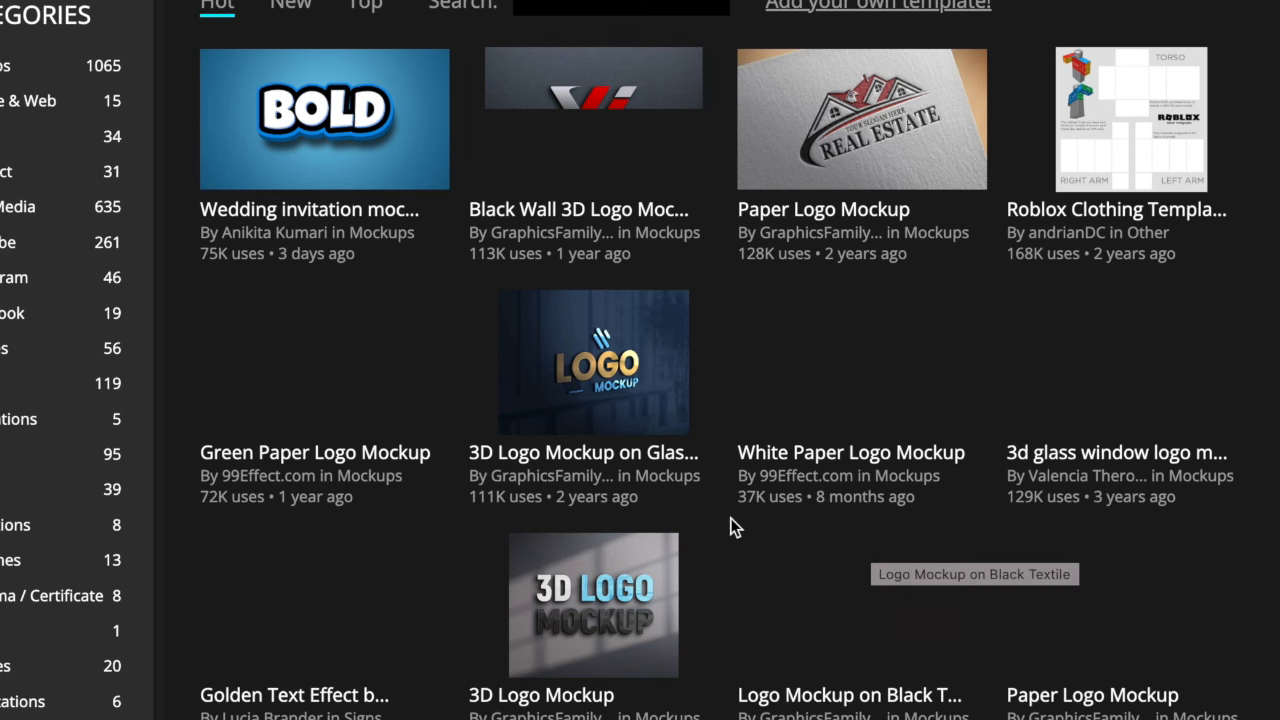
Open the 3D Steel Logo Mockup template, then open its [ YOUR LOGO HERE ] smart object
scroll(731, 523, "down", 7)
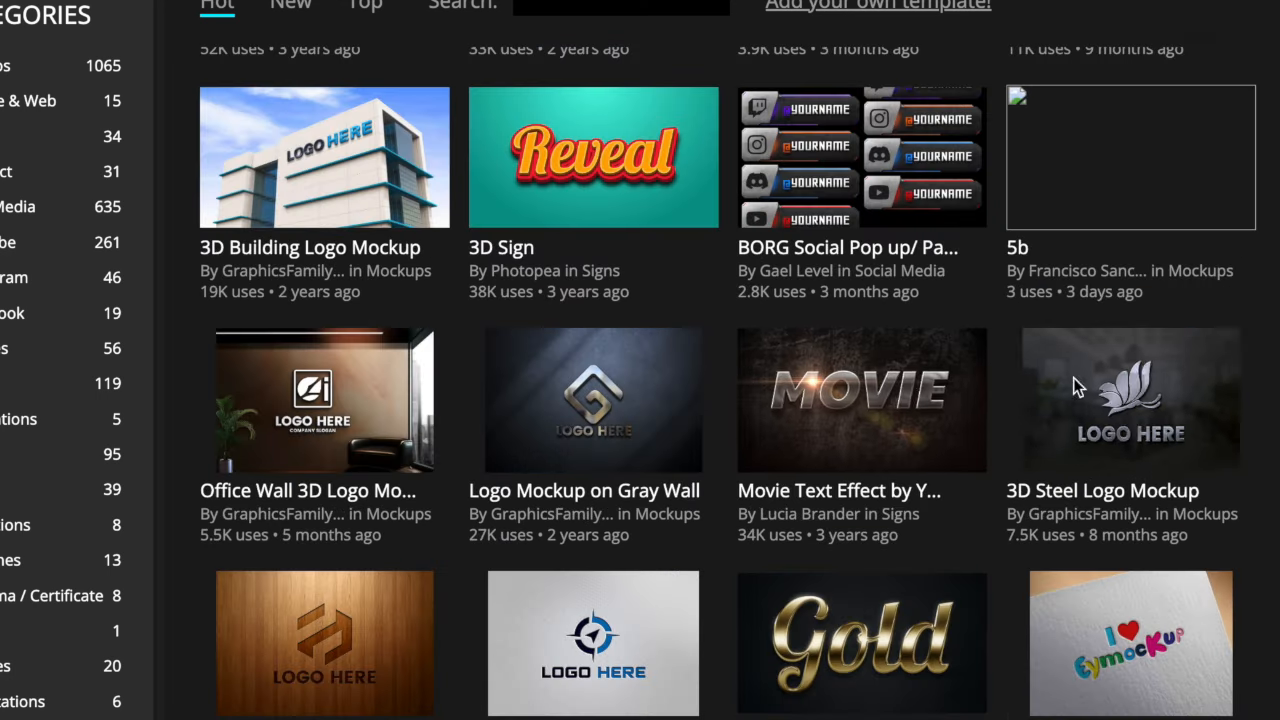
left_click(1095, 492)
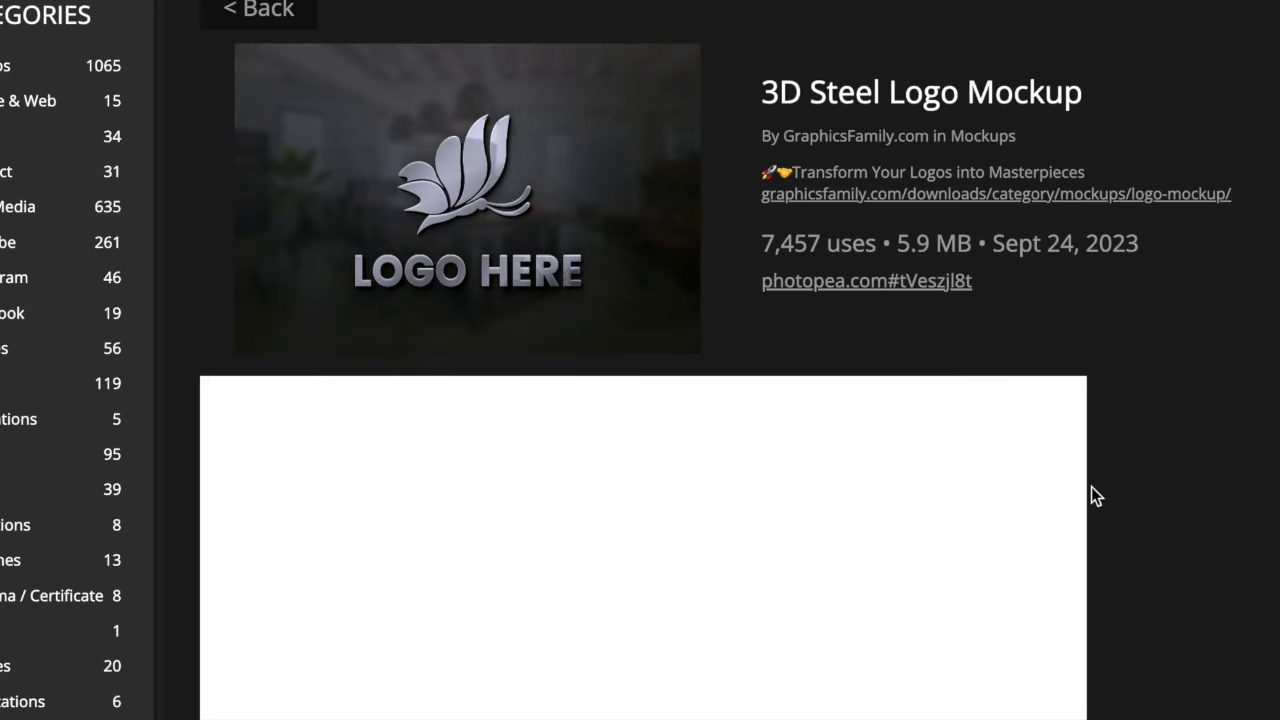
left_click(855, 282)
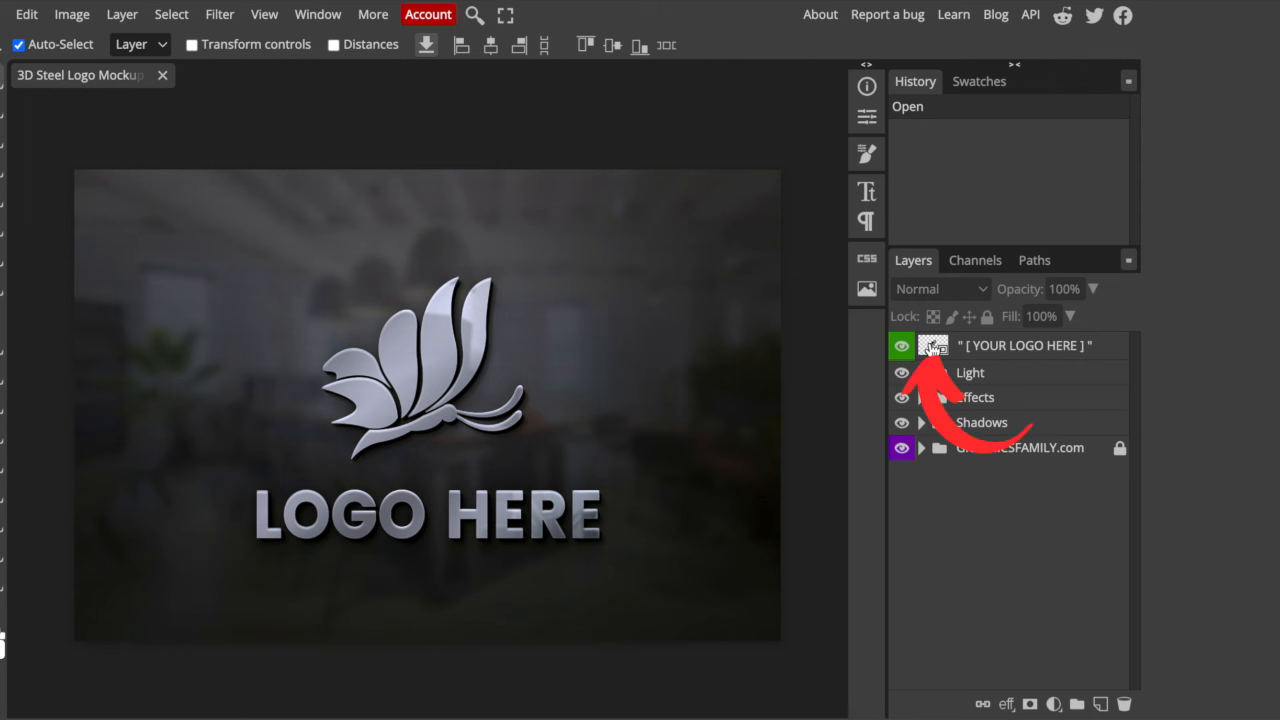
double_click(932, 348)
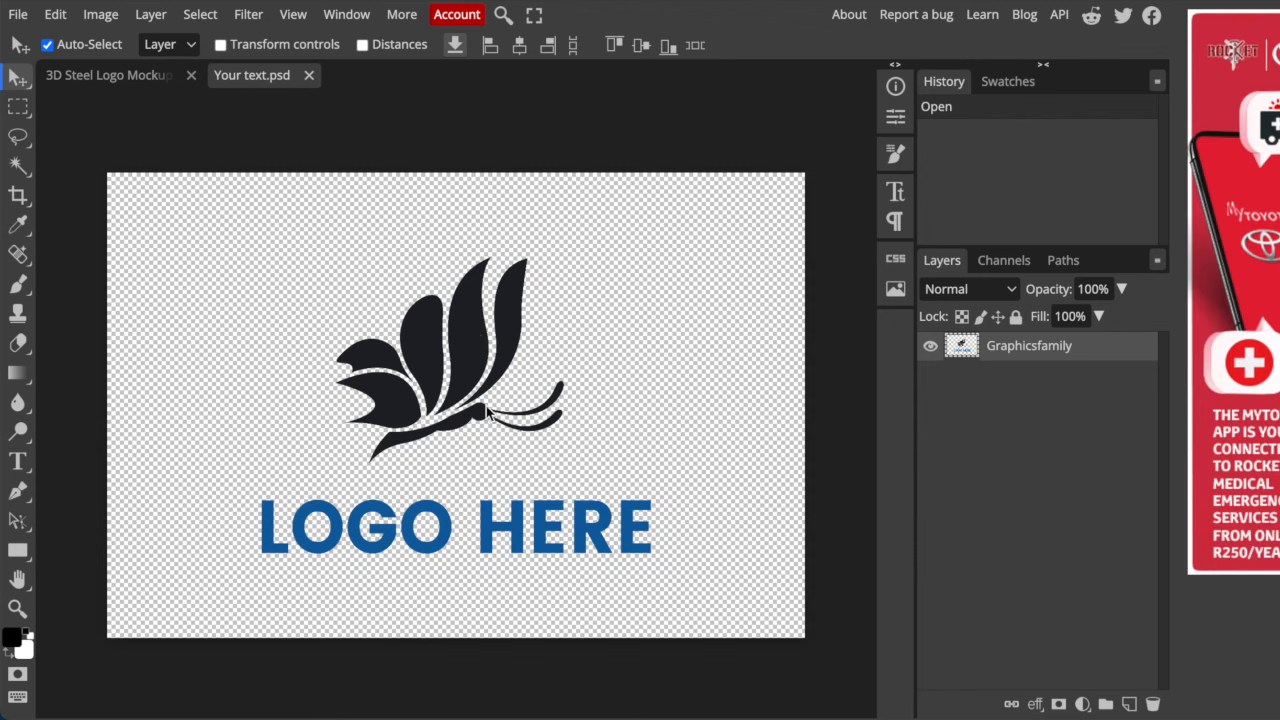
Hide the sample Graphicsfamily logo, place the downloaded TA monogram PNG, and save to update the mockup
left_click(931, 349)
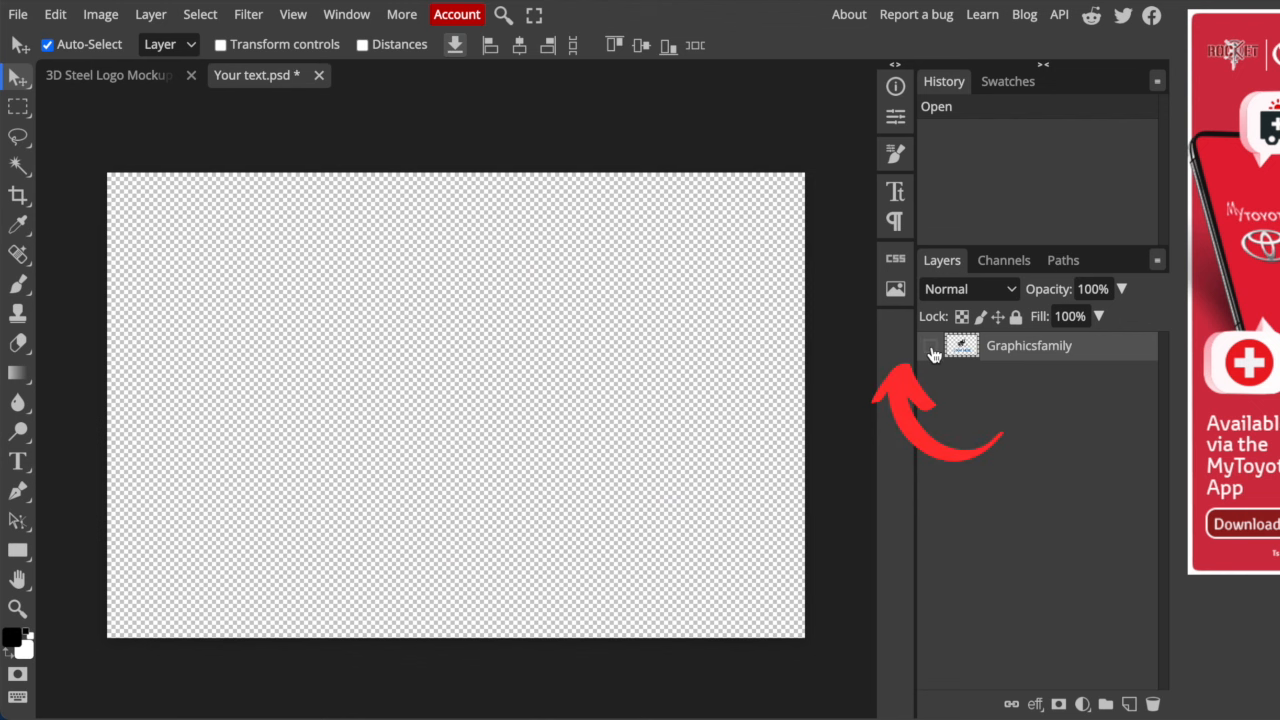
left_click(1154, 0)
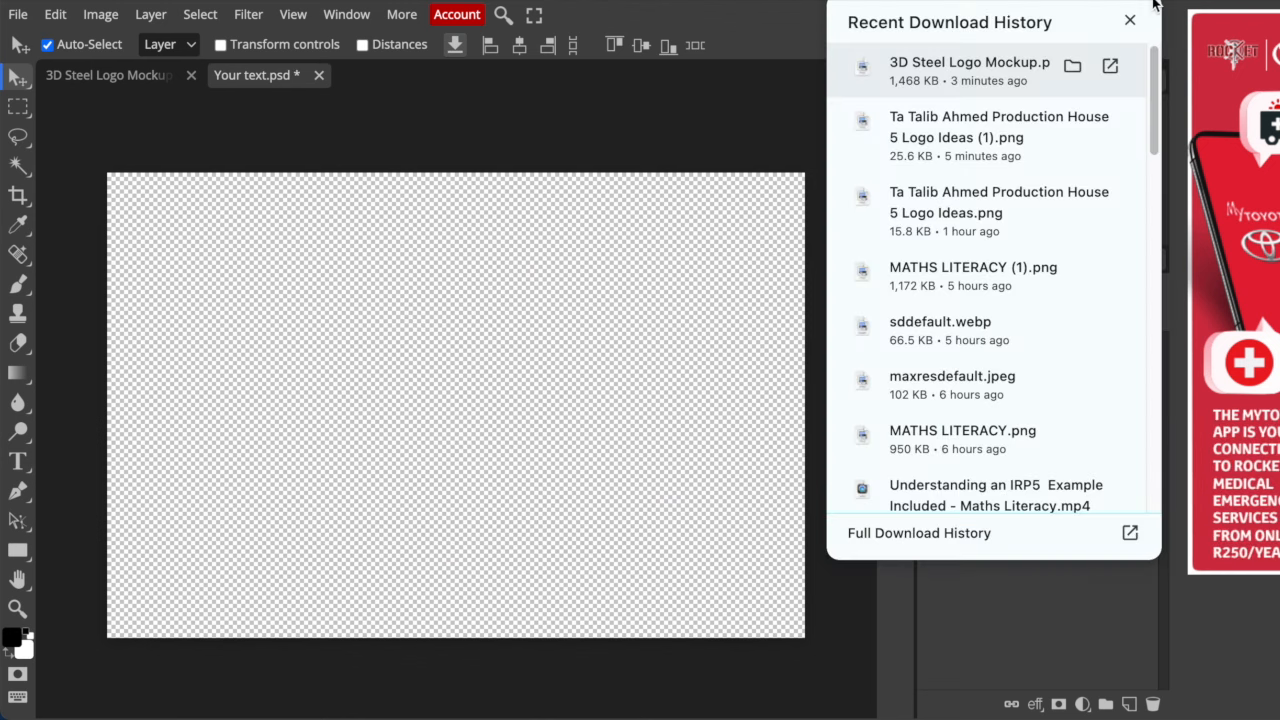
left_click_drag(961, 161, 463, 417)
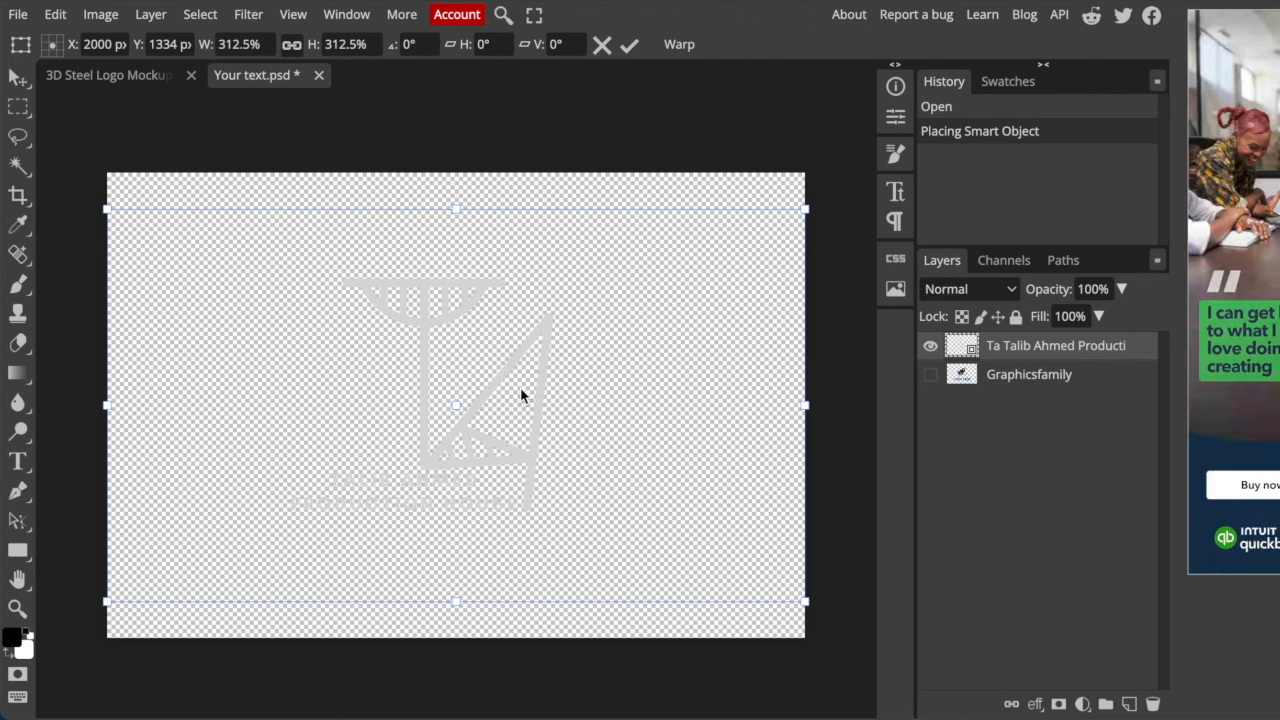
key("ctrl+s")
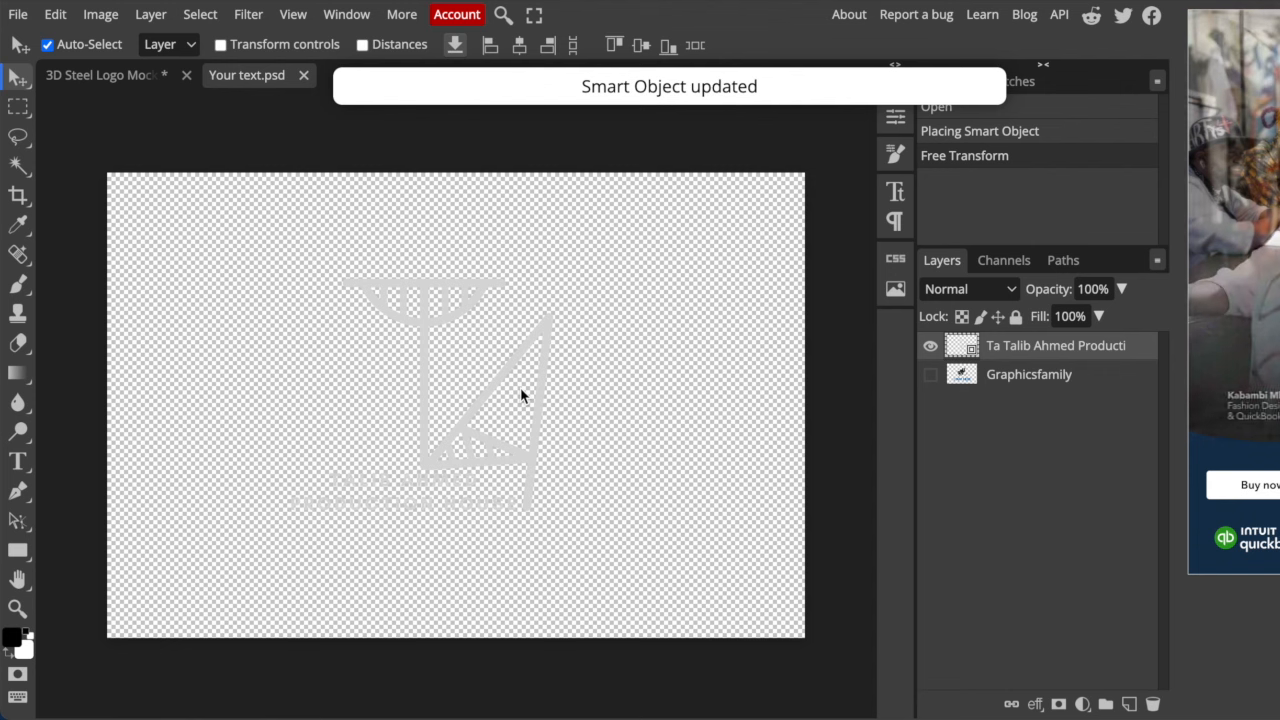
Export the 3D Steel Logo Mockup as a 1350×900 PNG, '3D Steel Logo Mockup (1).png'
left_click(129, 79)
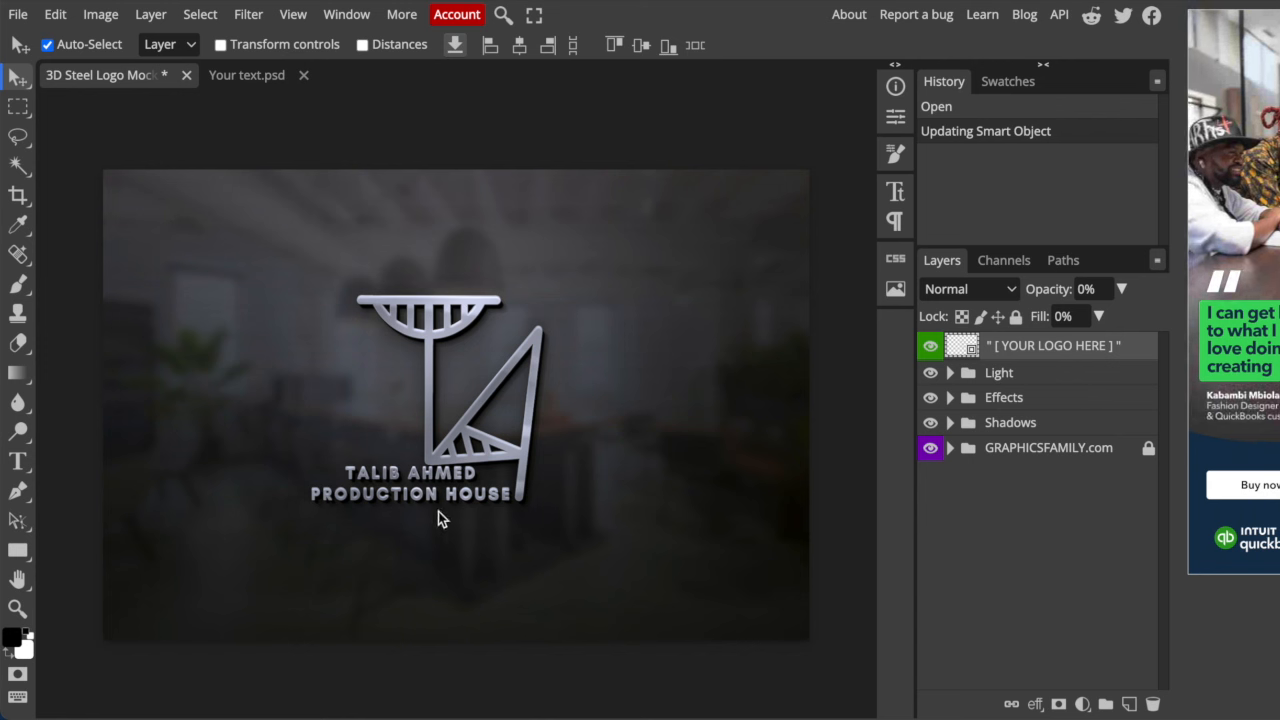
left_click(17, 15)
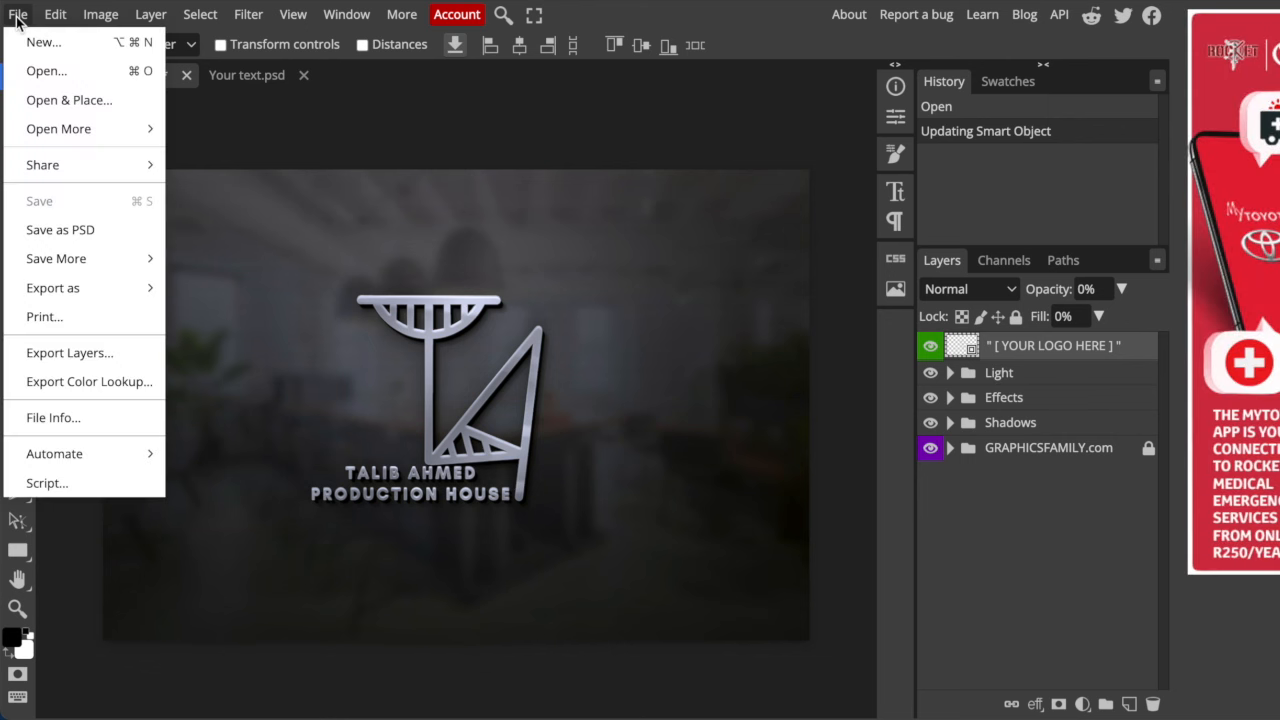
mouse_move(93, 290)
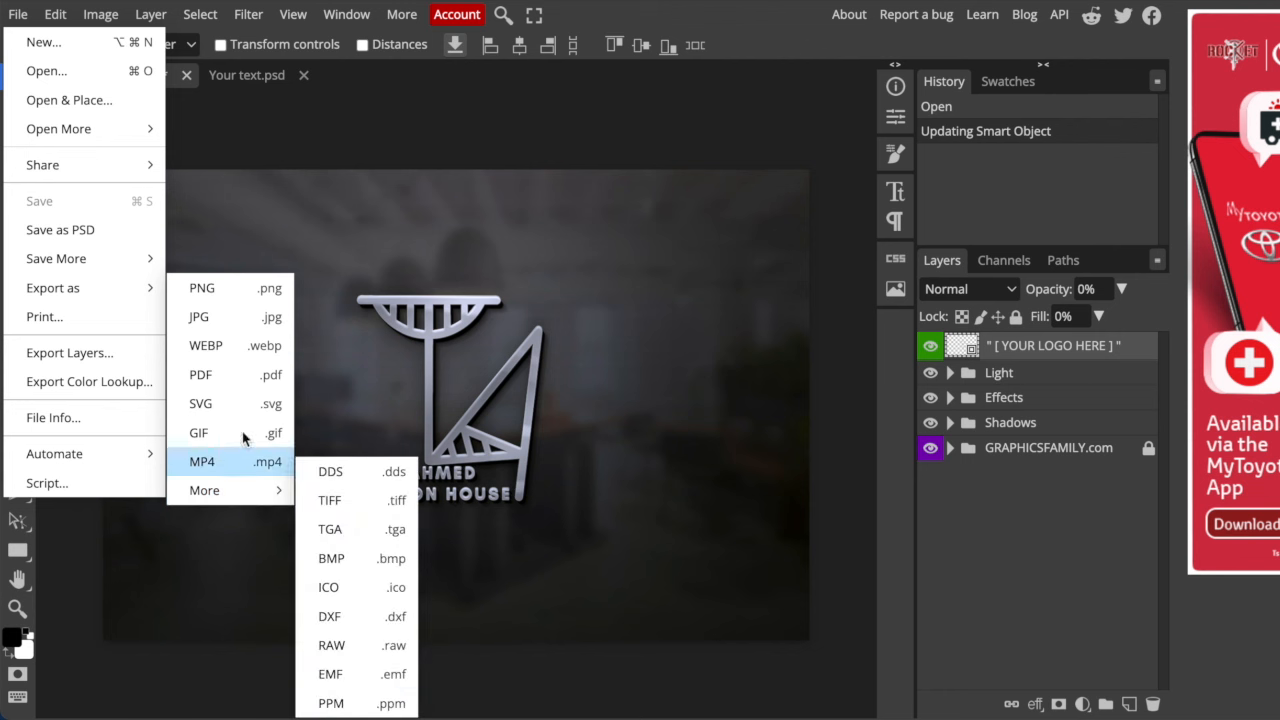
left_click(232, 288)
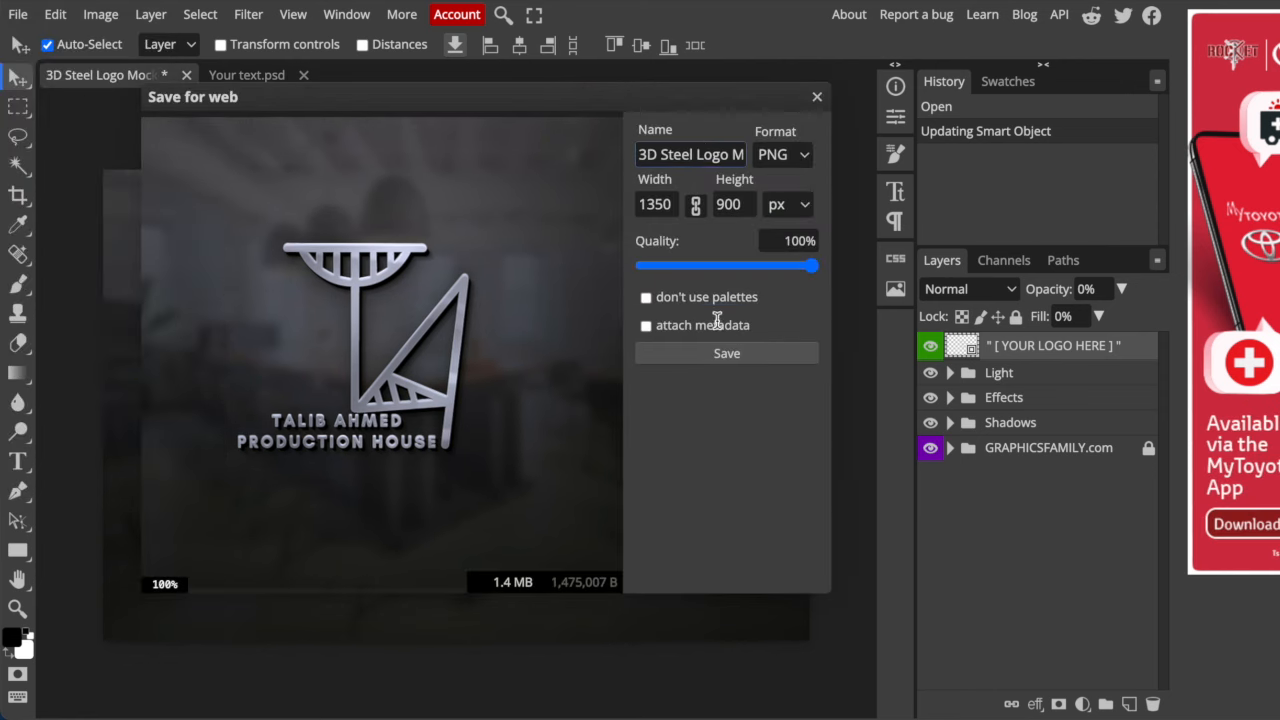
left_click(738, 352)
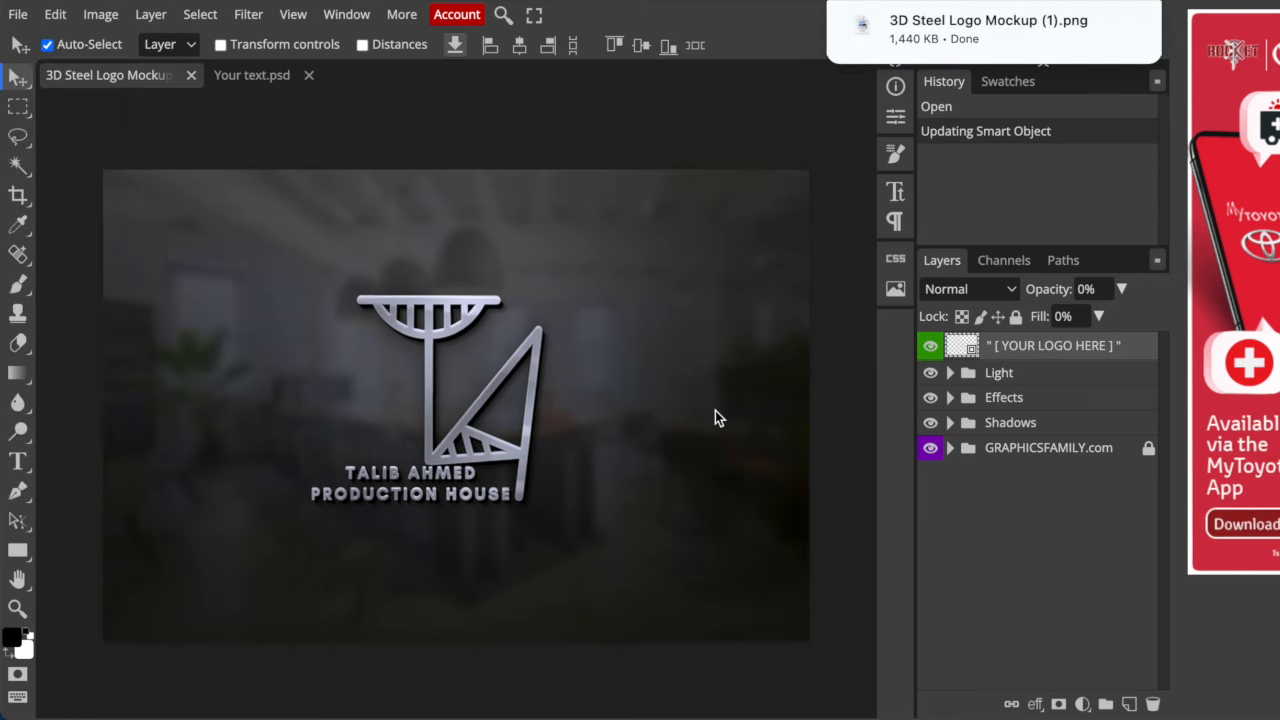